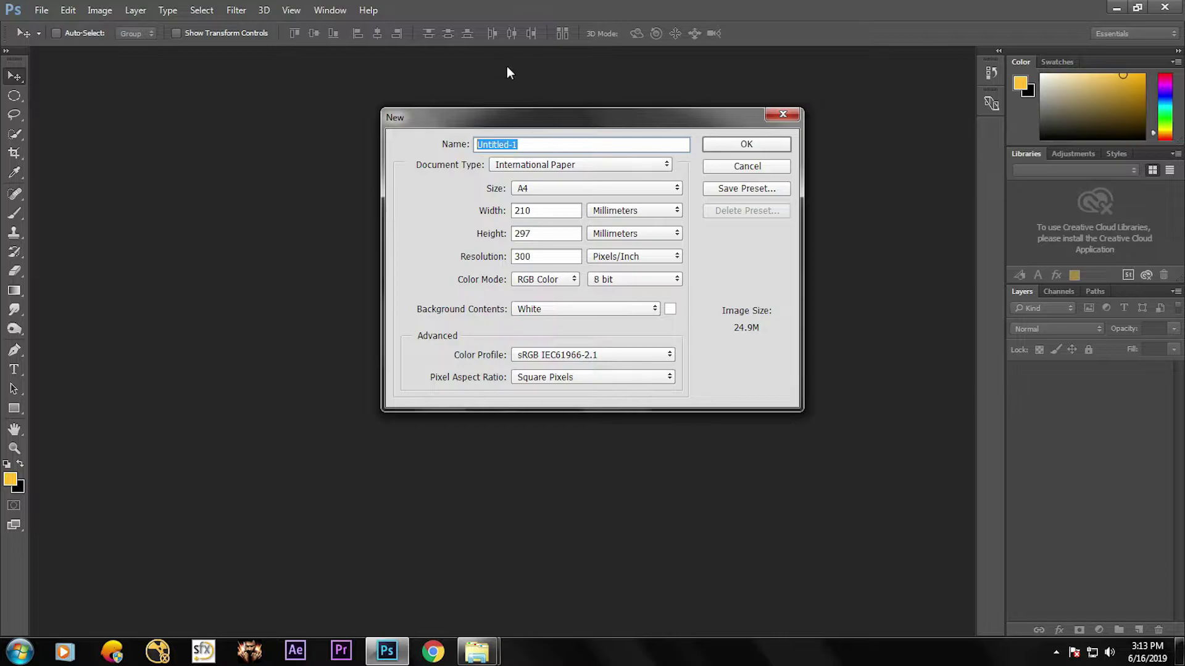
Step: Create an A4 RGB document at 300 pixels/inch named "Photrait image editing" and unlock its background layer
text(Photrait image editing)
click(737, 144)
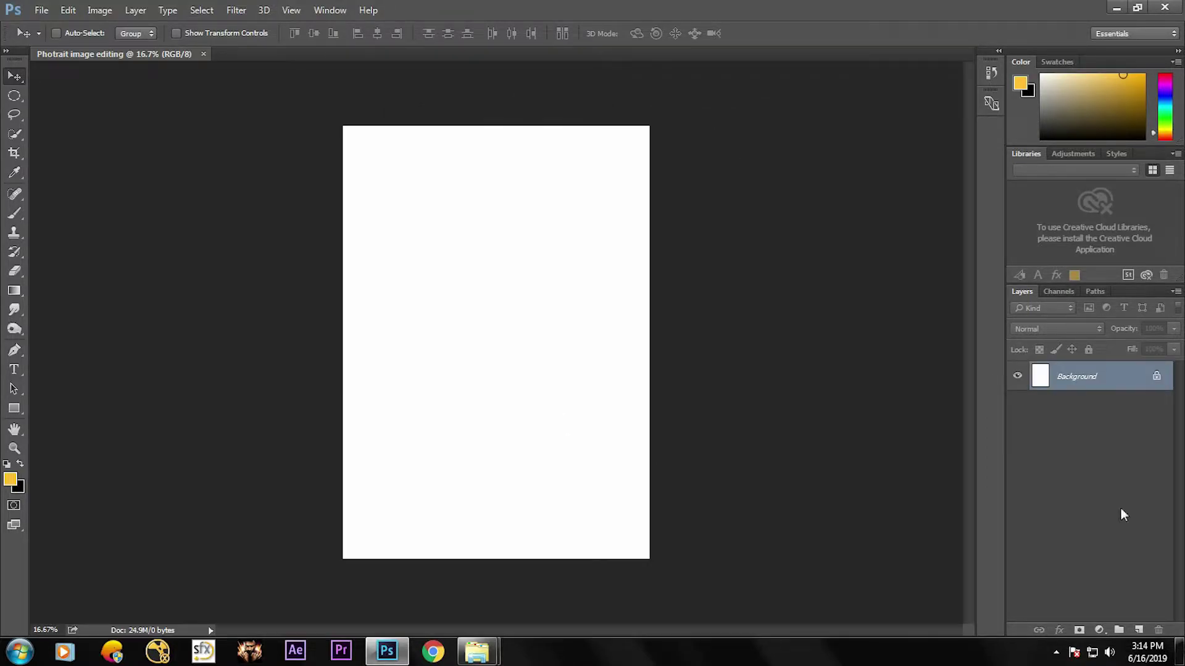
click(1157, 381)
click(16, 449)
right_click(426, 239)
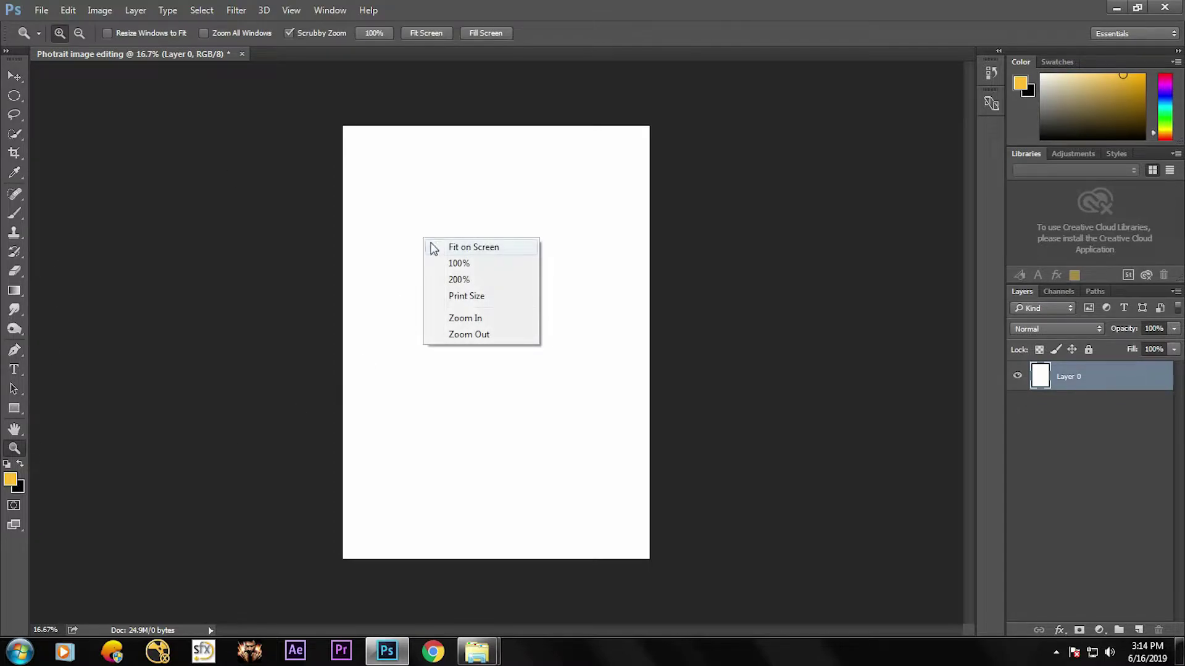
click(432, 245)
click(14, 76)
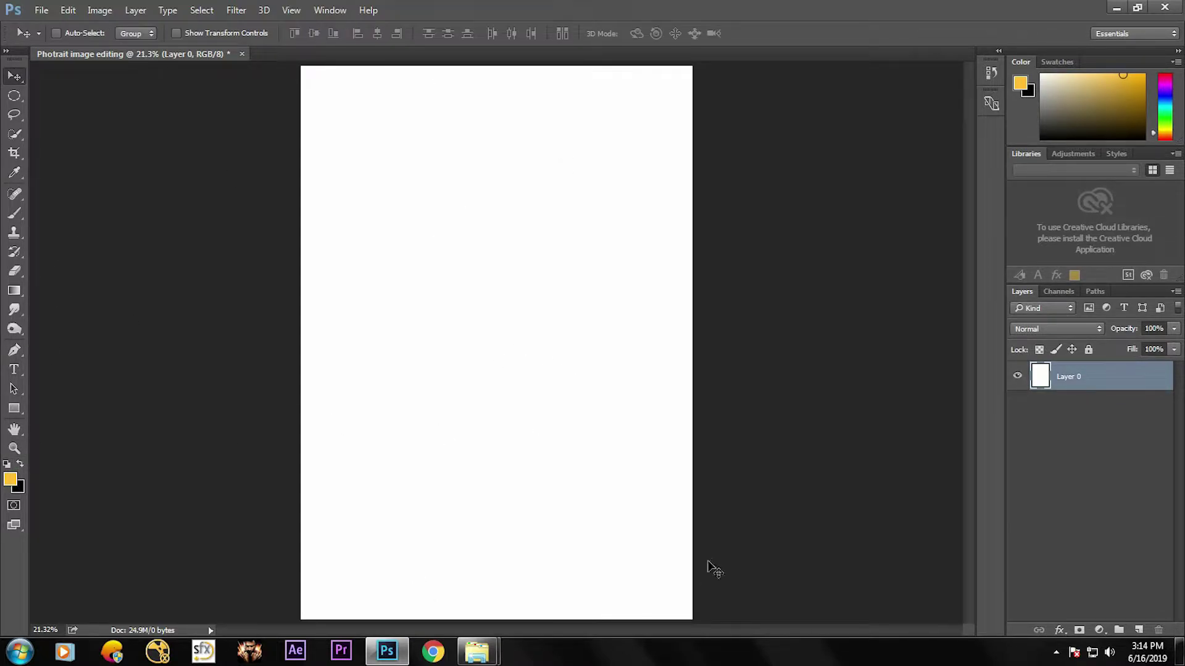
Step: Switch to the IMG_Editing_Tut+7 folder in Windows Explorer and show its images as extra large icons
mouse_move(477, 650)
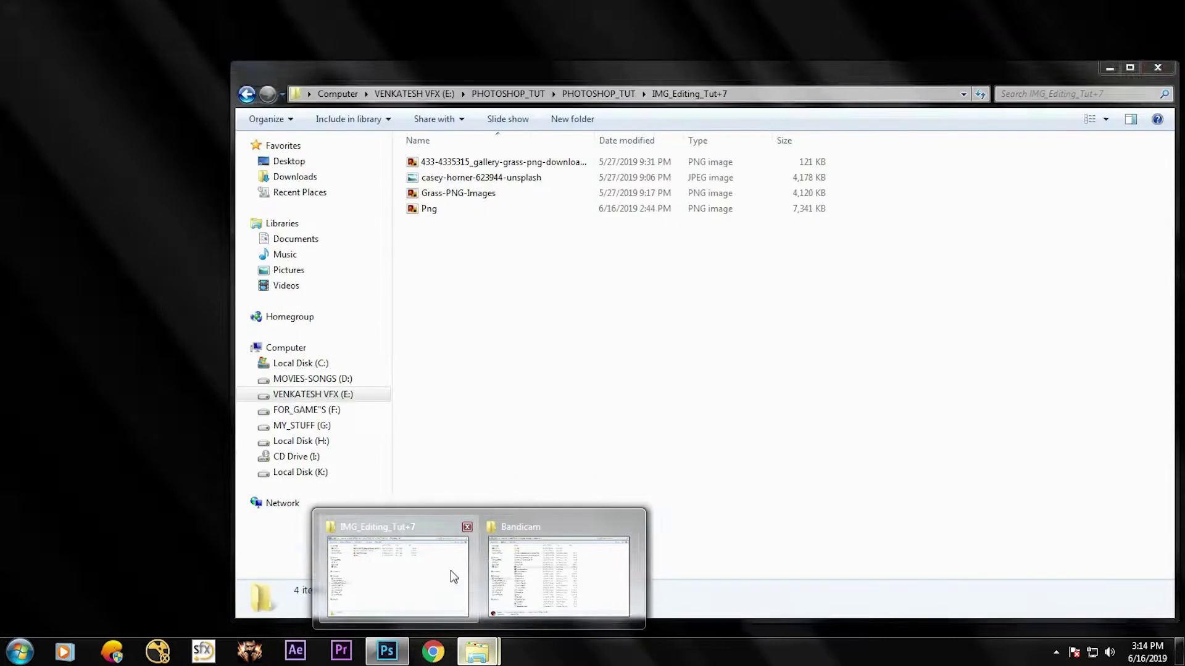
click(453, 576)
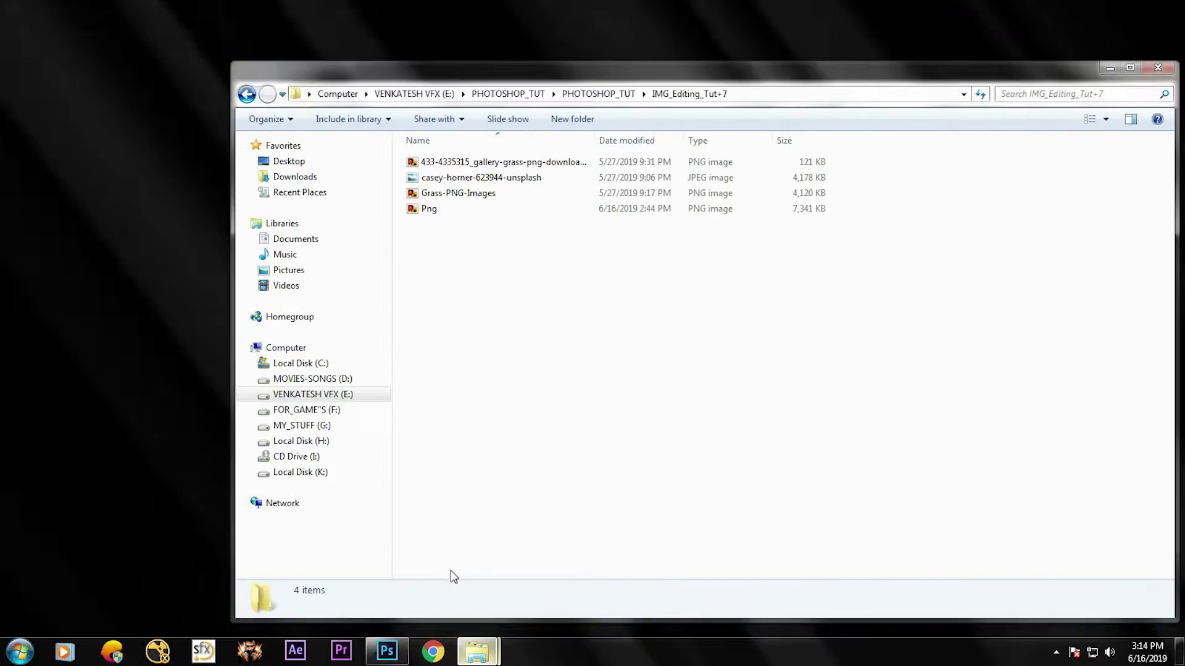
right_click(497, 295)
mouse_move(529, 303)
click(700, 306)
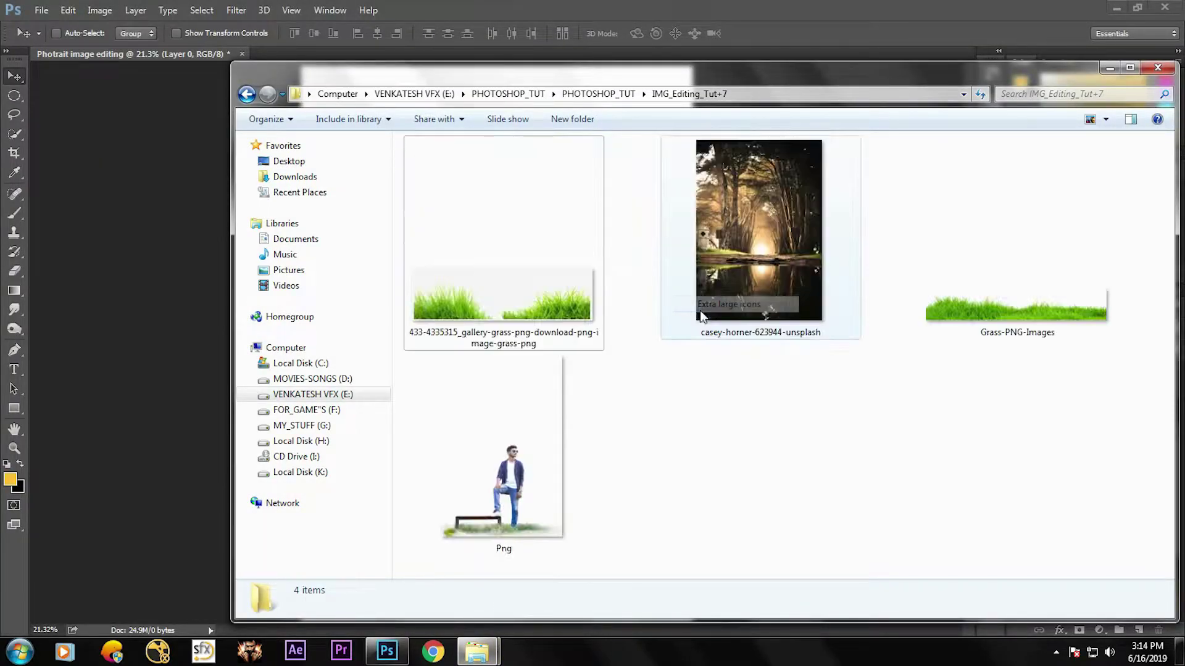
Step: Place the Png cutout of the man and bench in the document, scaled to about 48% and moved near the page's bottom
drag(503, 469, 169, 298)
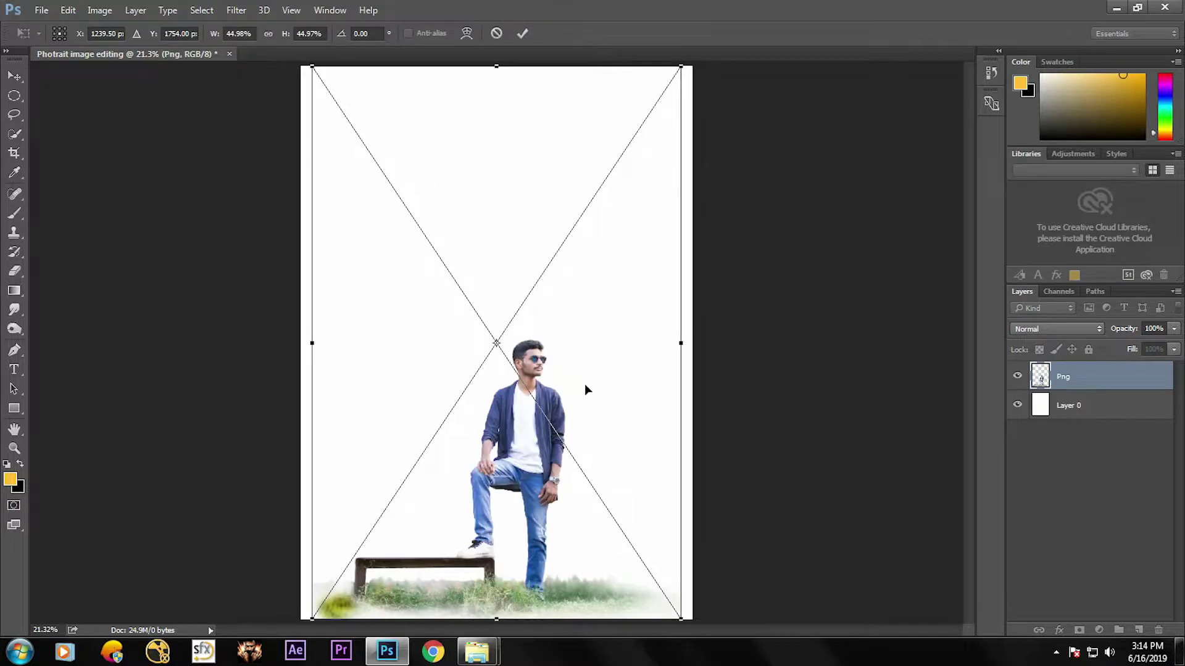
scroll(583, 384, down, 1)
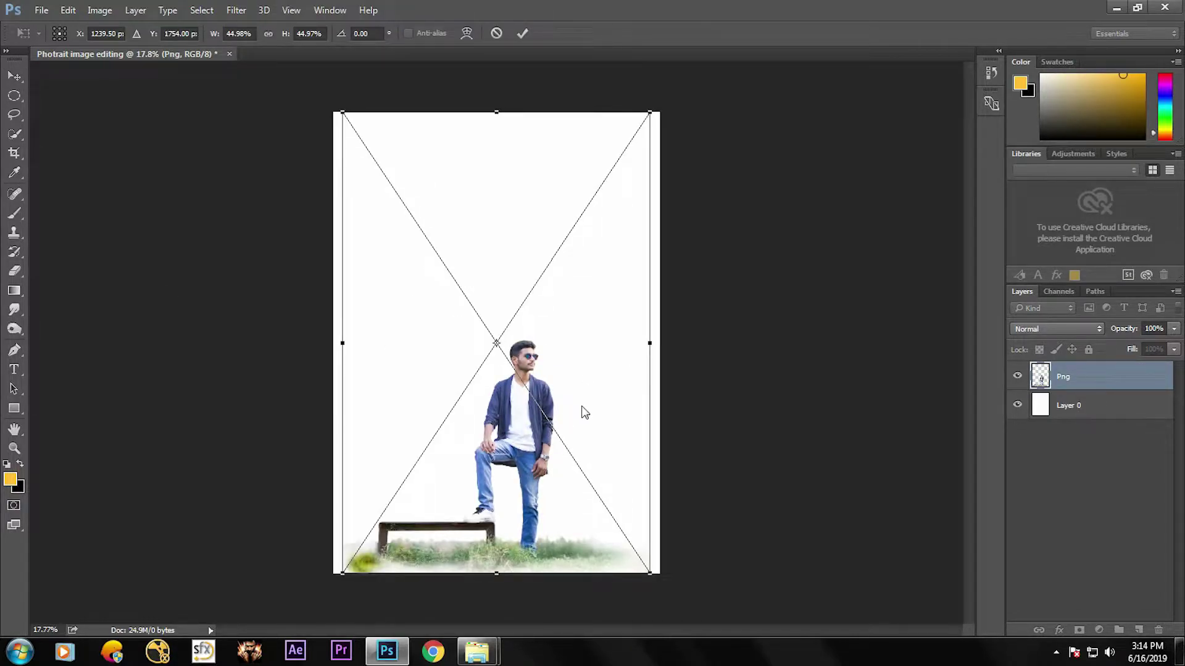
drag(647, 574, 660, 576)
drag(617, 526, 592, 444)
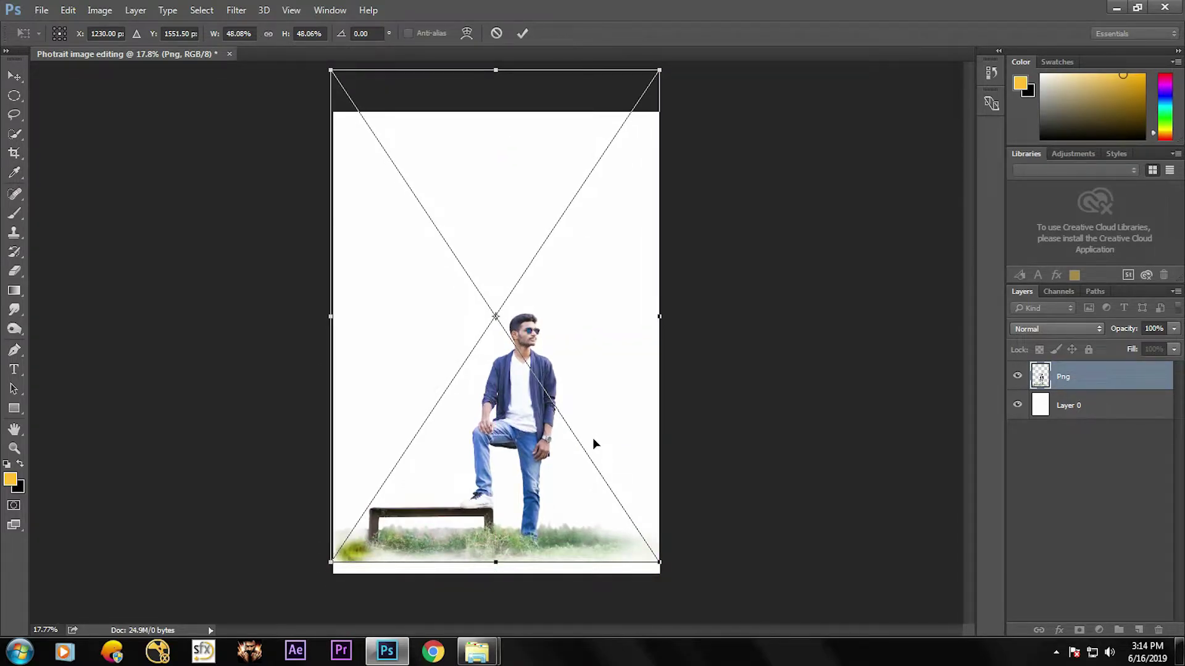
key(Return)
drag(538, 393, 540, 404)
click(14, 95)
click(14, 78)
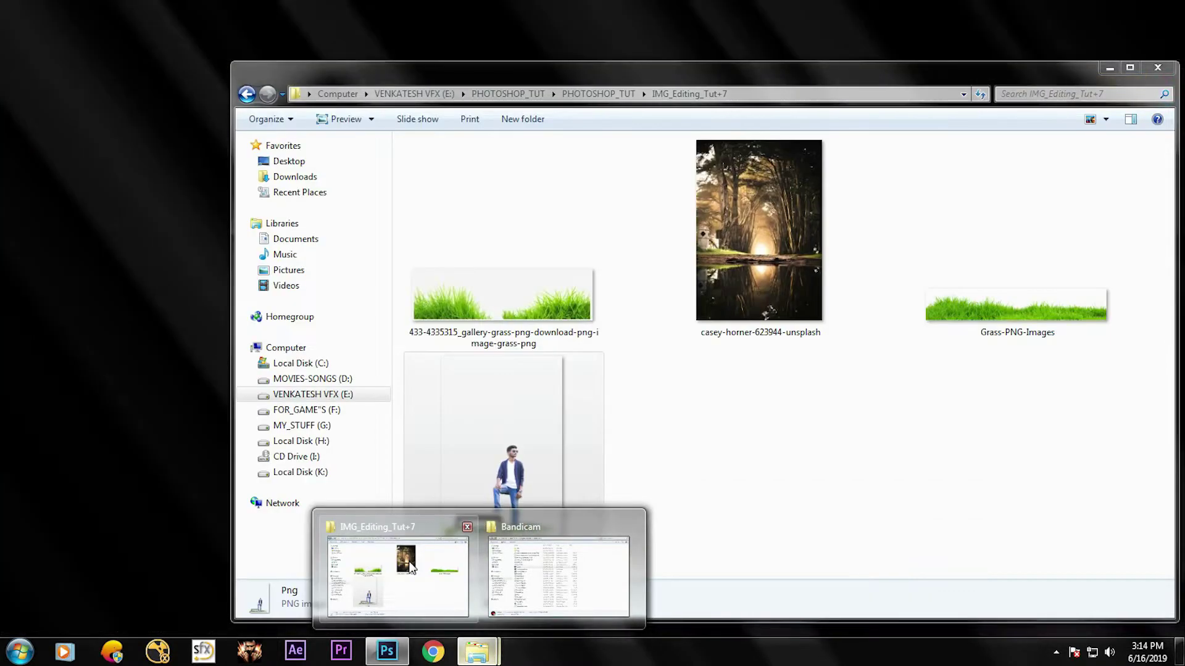
Step: Place the forest photo from the folder, enlarge it to cover the whole canvas, and put its layer below Png
click(395, 576)
drag(808, 278, 199, 285)
drag(654, 577, 723, 620)
drag(639, 353, 640, 438)
drag(727, 114, 749, 81)
drag(687, 401, 693, 410)
key(Return)
drag(586, 353, 584, 367)
drag(1114, 381, 1110, 422)
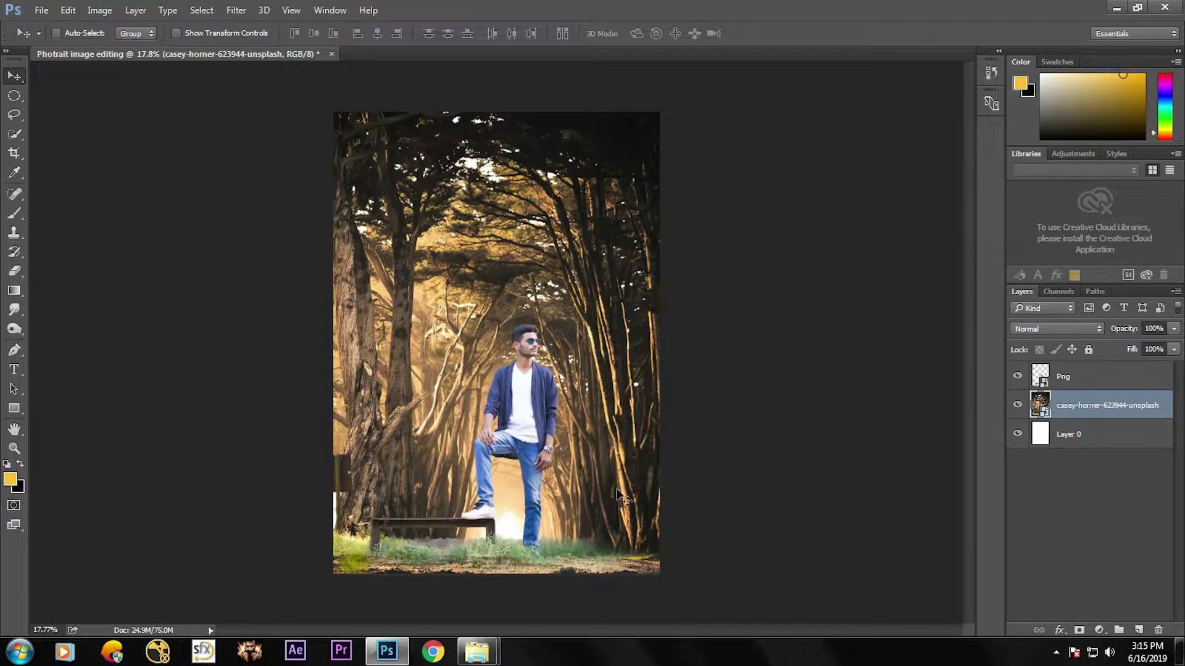
Step: Scale the Png layer up slightly and shift the man a little higher
click(1089, 378)
right_click(1089, 377)
click(635, 312)
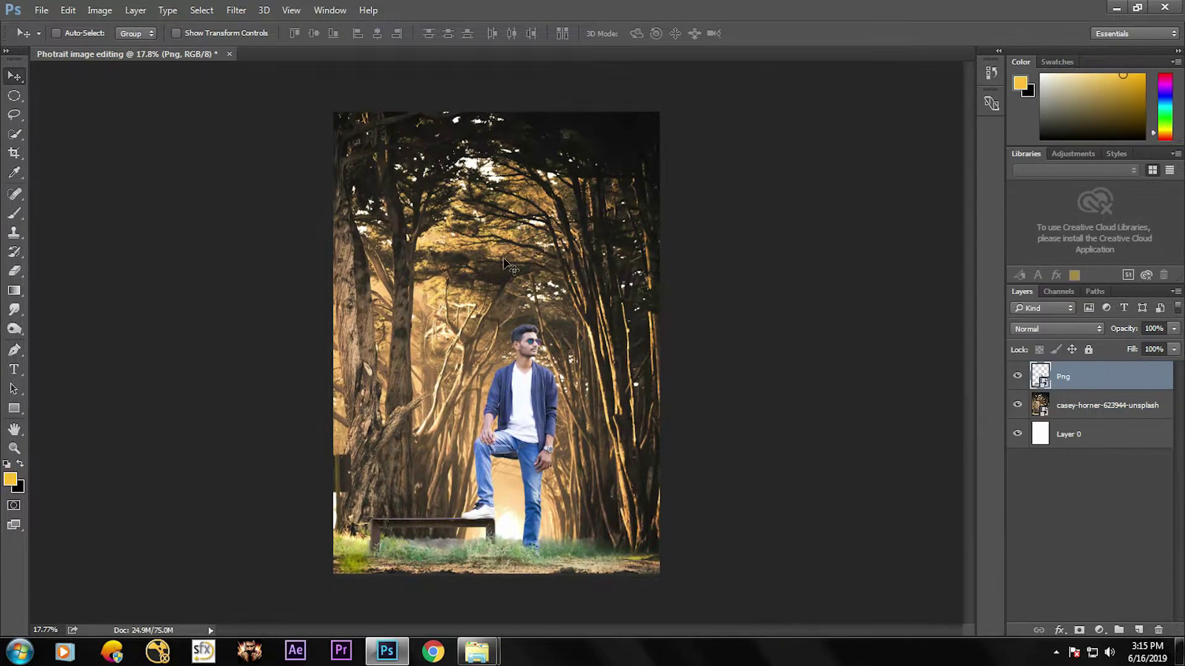
key(ctrl+t)
drag(662, 75, 672, 62)
drag(612, 416, 611, 410)
key(Return)
Step: Fine-tune the position of the man and bench so the grass at his feet meets the forest floor
key(z)
click(486, 382)
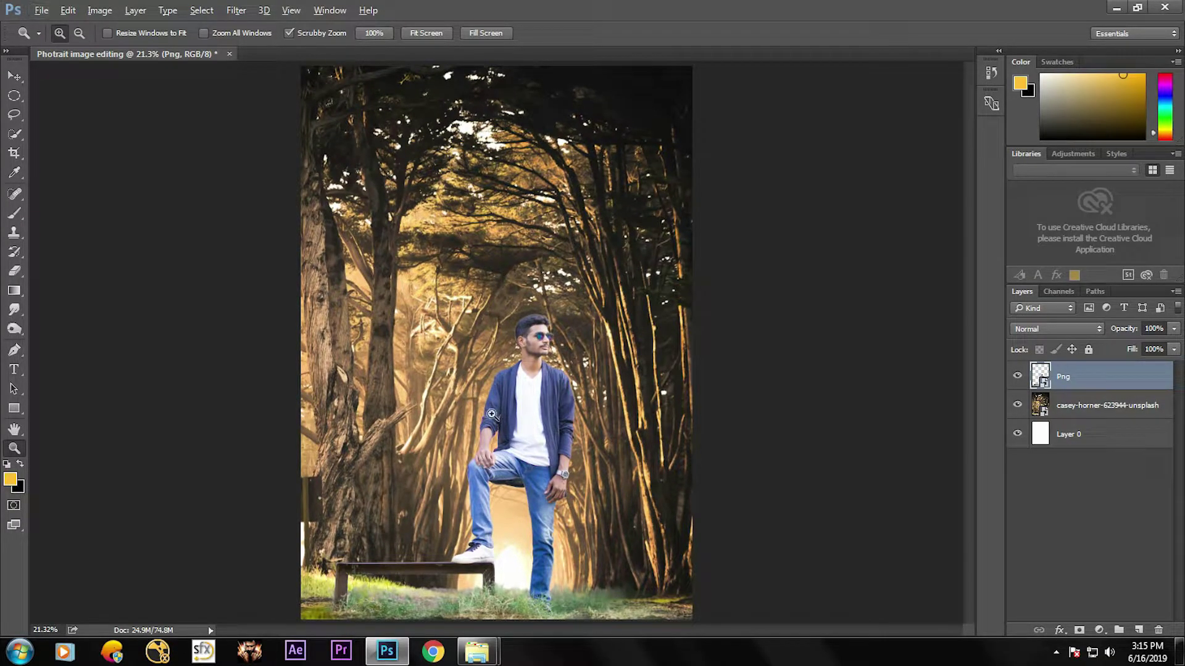
drag(498, 440, 528, 194)
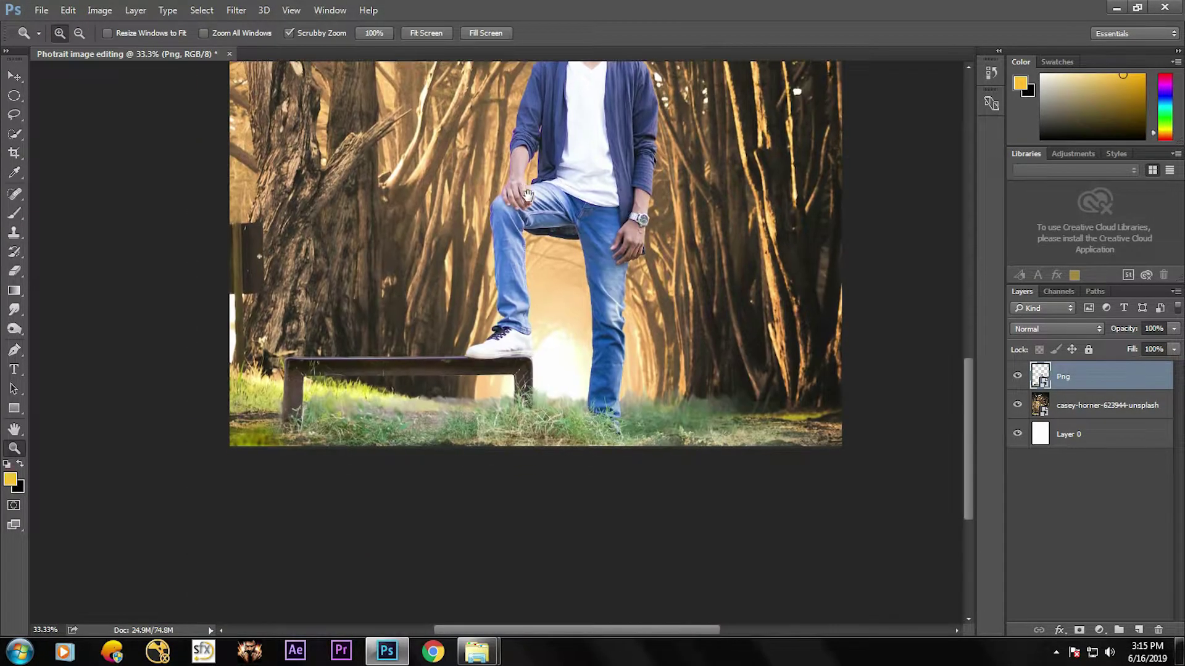
drag(479, 367, 546, 415)
click(14, 77)
drag(595, 379, 596, 395)
key(ctrl+0)
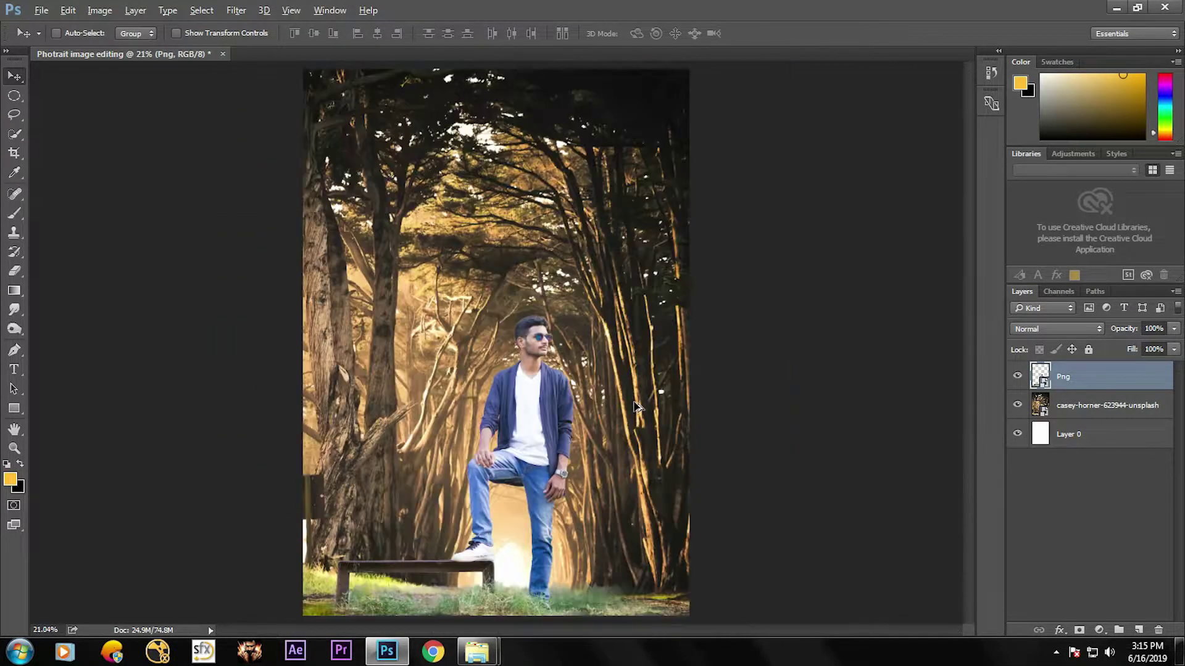
scroll(597, 422, down, 1)
scroll(543, 432, up, 1)
scroll(543, 432, down, 1)
drag(536, 443, 522, 444)
key(shift+Down)
key(shift+Right)
key(shift+Right)
key(shift+Down)
key(shift+Right)
Step: Distort the forest photo by pulling both of its upper corners slightly outward and upward
click(1081, 407)
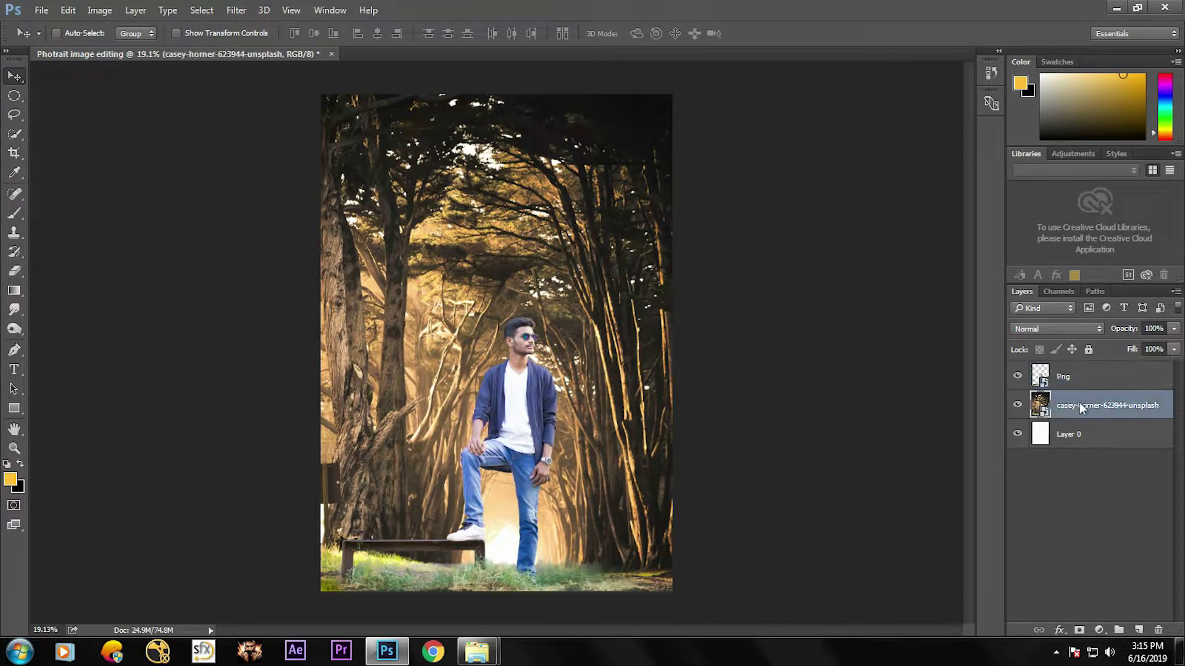
key(ctrl+t)
right_click(458, 194)
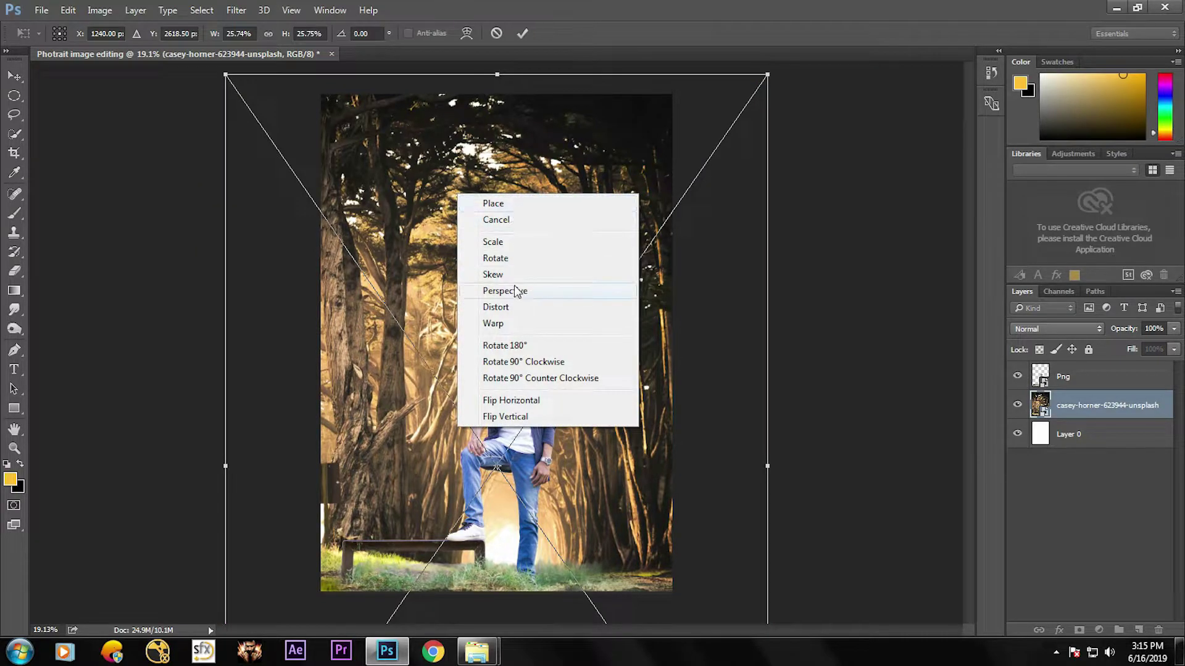
click(511, 306)
drag(768, 76, 775, 61)
drag(226, 76, 211, 65)
key(Return)
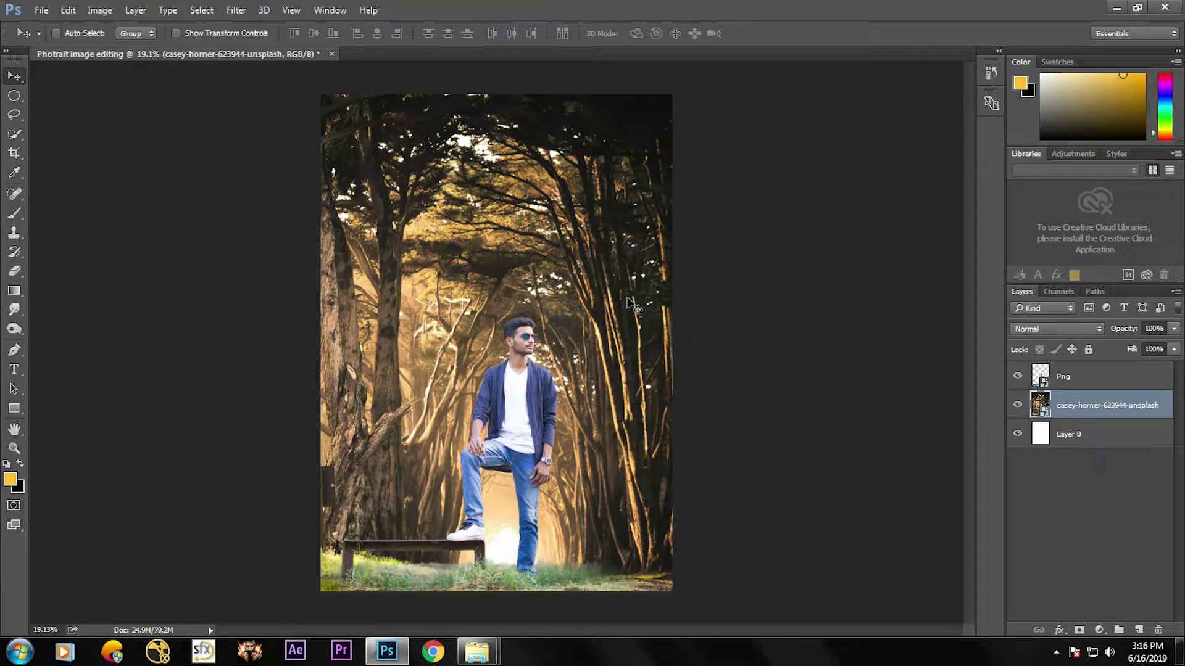
Step: Reposition the Png layer and scale it down slightly to about 50.2%, keeping the man near the image's centre
click(1086, 376)
drag(521, 455, 529, 451)
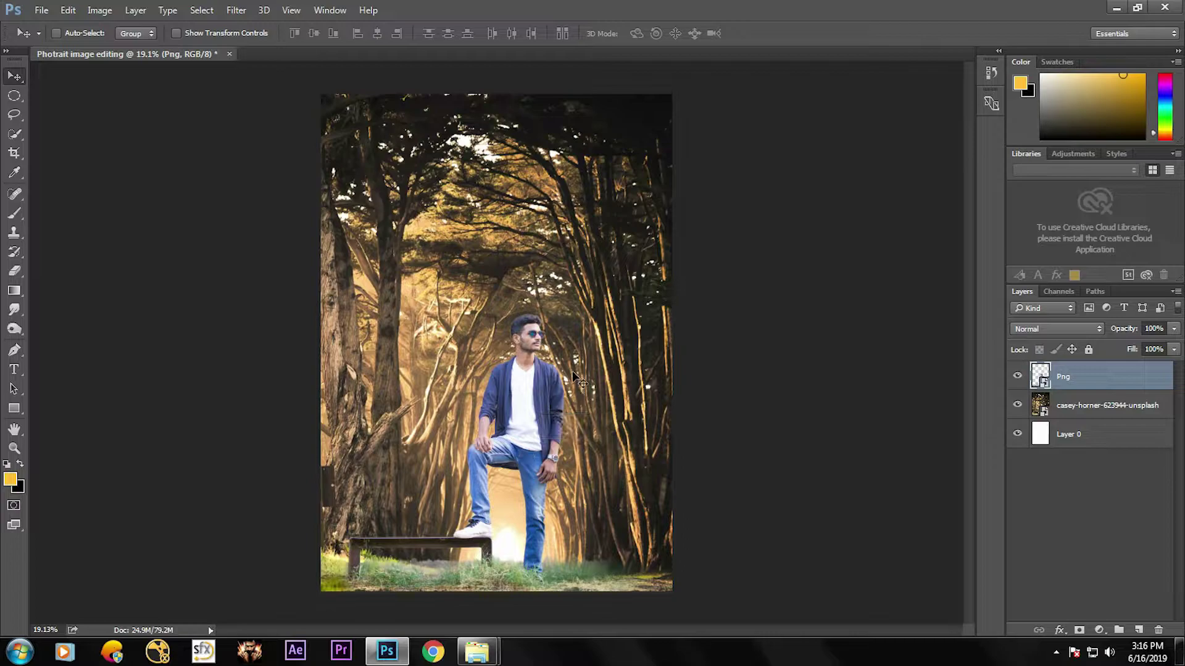
key(ctrl+t)
drag(682, 601, 678, 594)
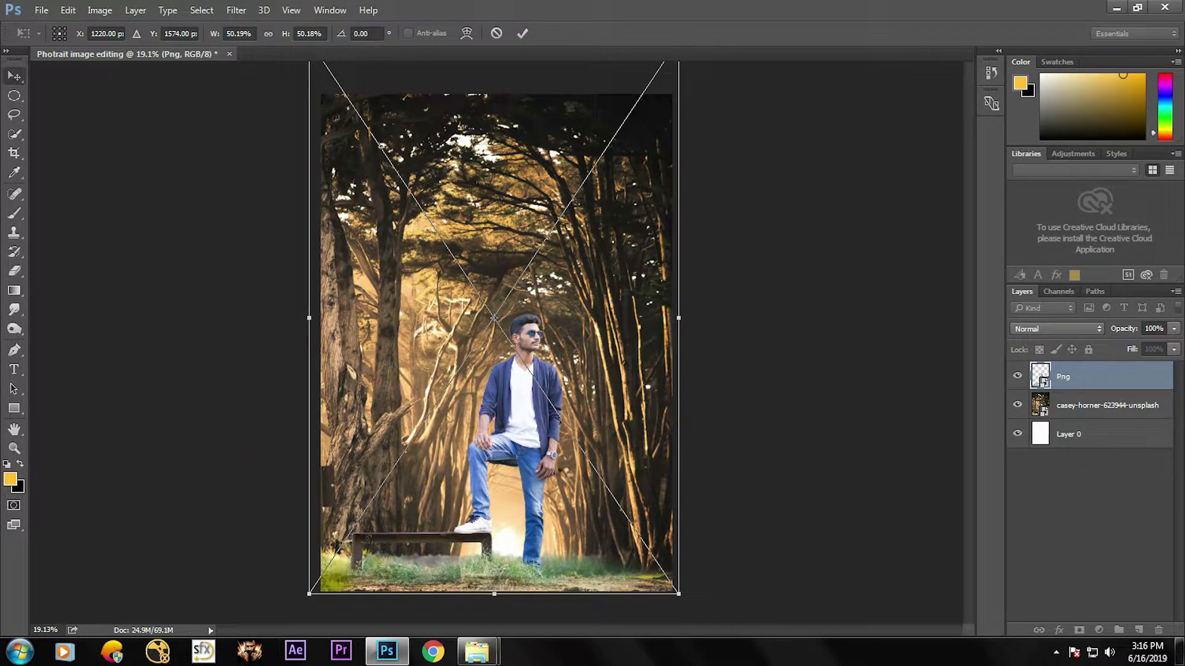
key(Return)
drag(522, 414, 520, 417)
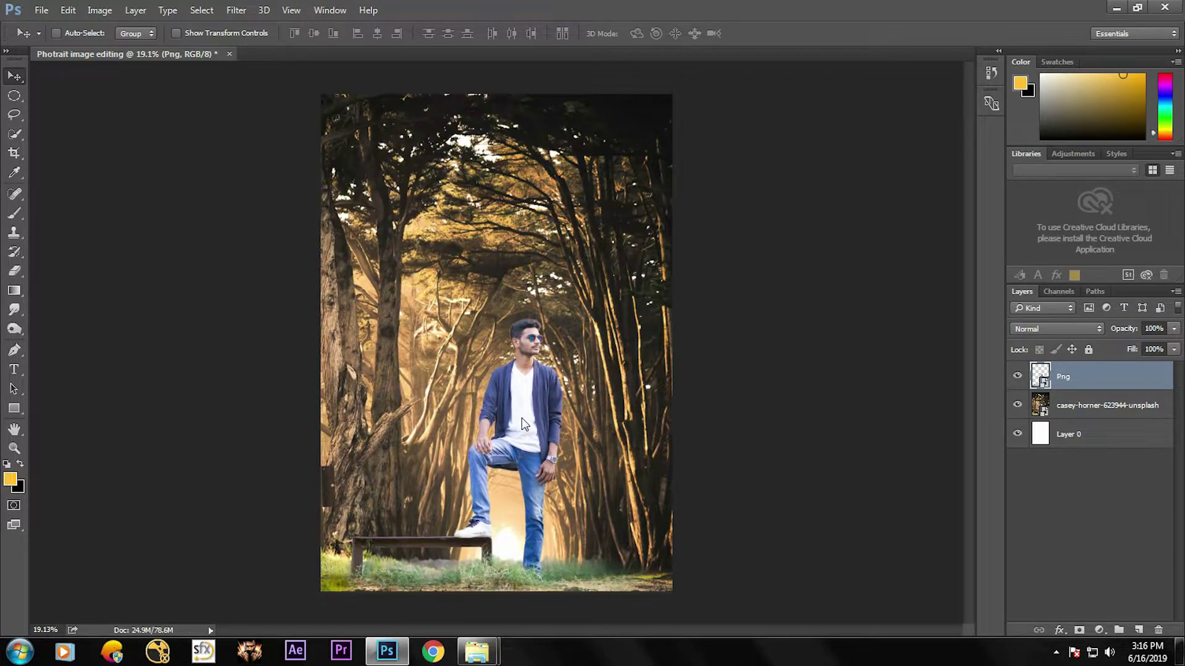
Step: Move the forest photo up to expose more ground and shift the man slightly to the right
click(1111, 407)
drag(607, 350, 611, 327)
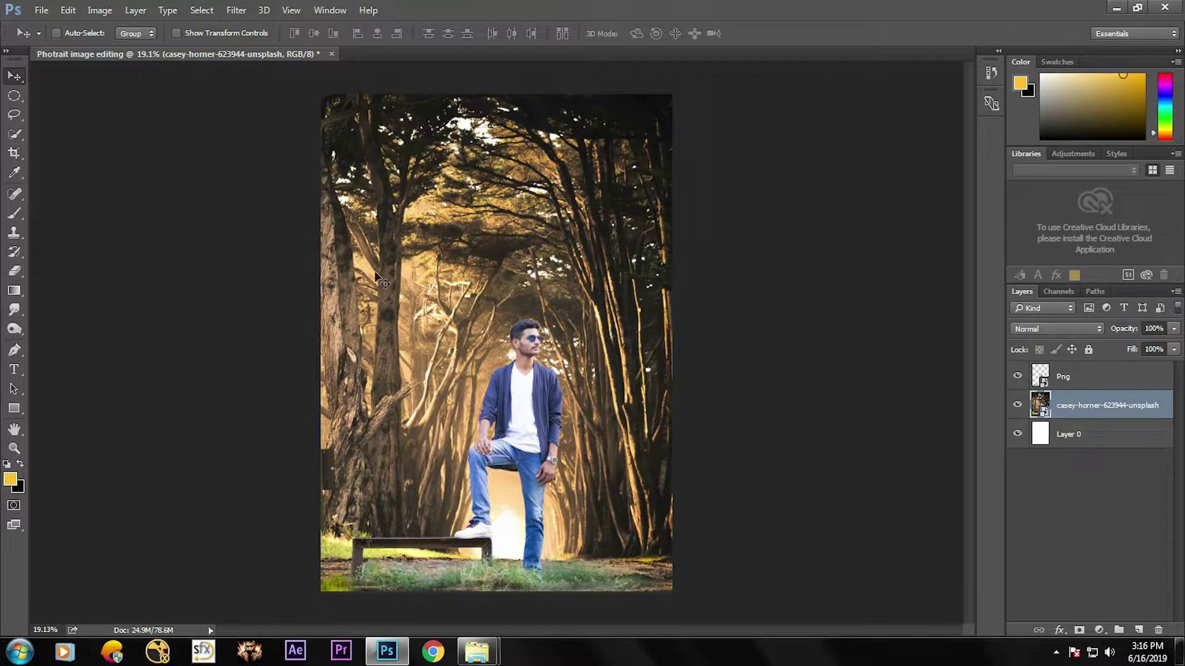
click(1091, 380)
drag(542, 414, 544, 412)
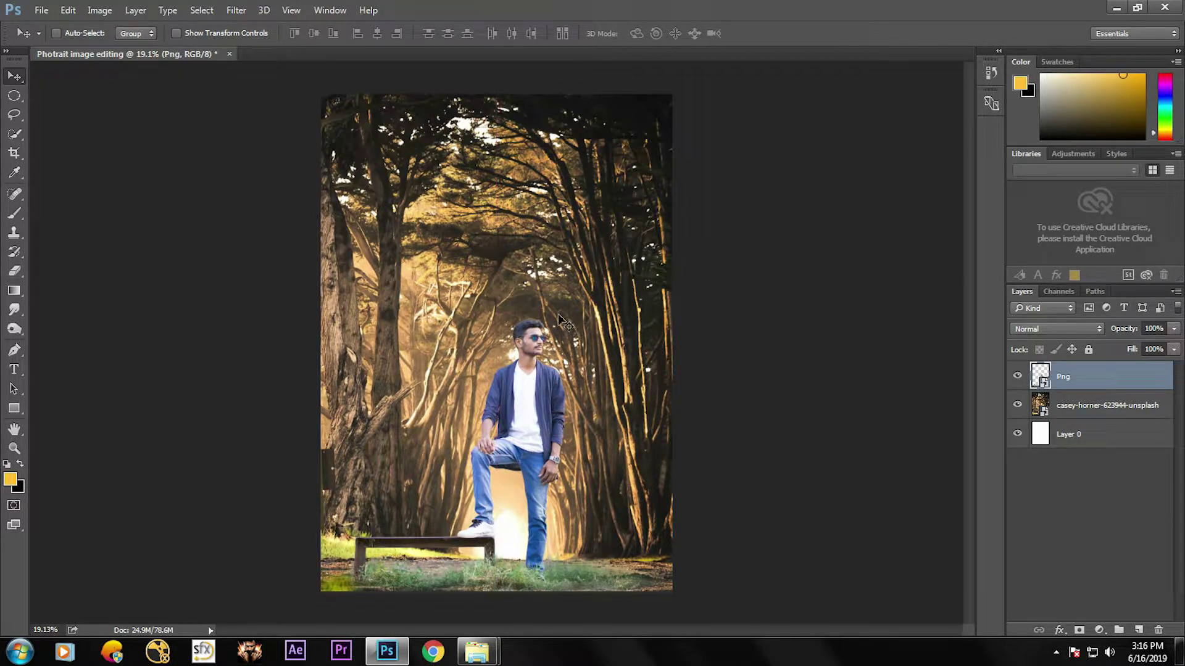
Step: Place the Grass-PNG-Images file as a strip of grass across the bottom of the image
click(15, 448)
right_click(538, 313)
click(558, 326)
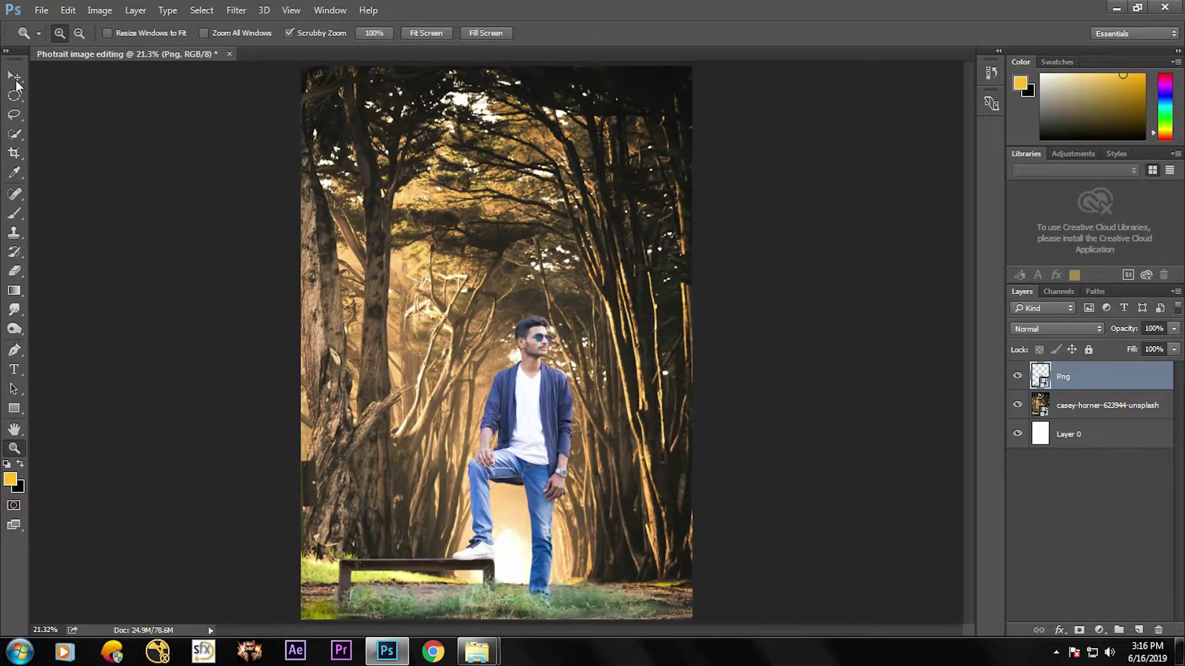
key(v)
mouse_move(494, 645)
click(391, 573)
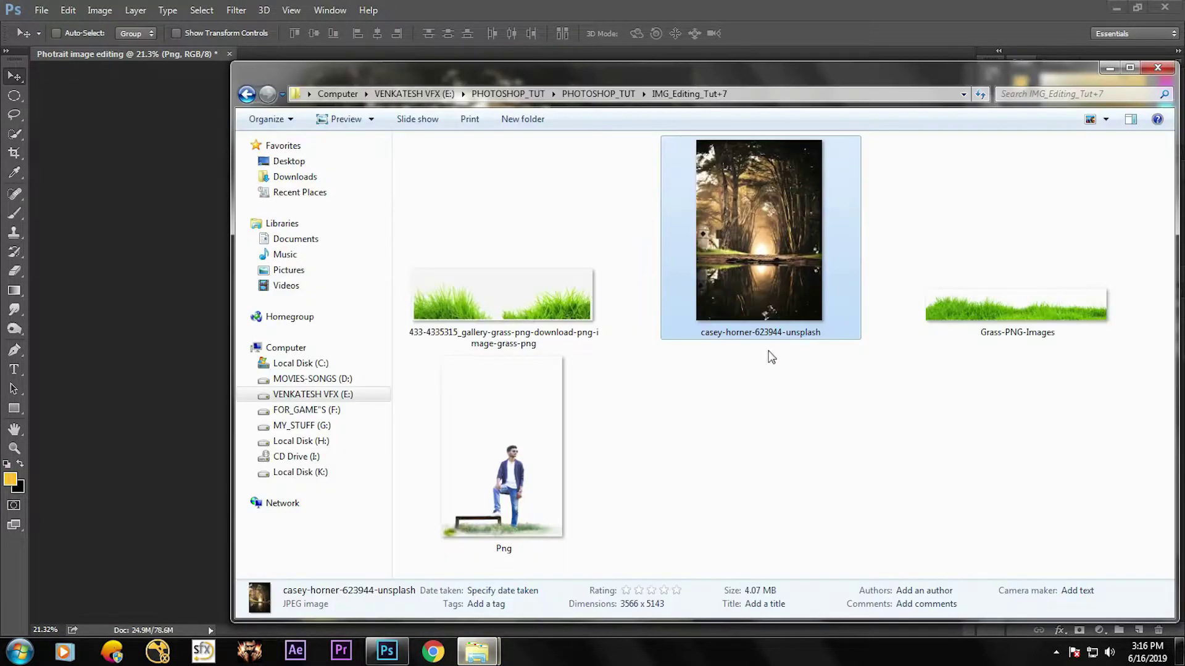
drag(1013, 296, 193, 340)
drag(546, 365, 543, 601)
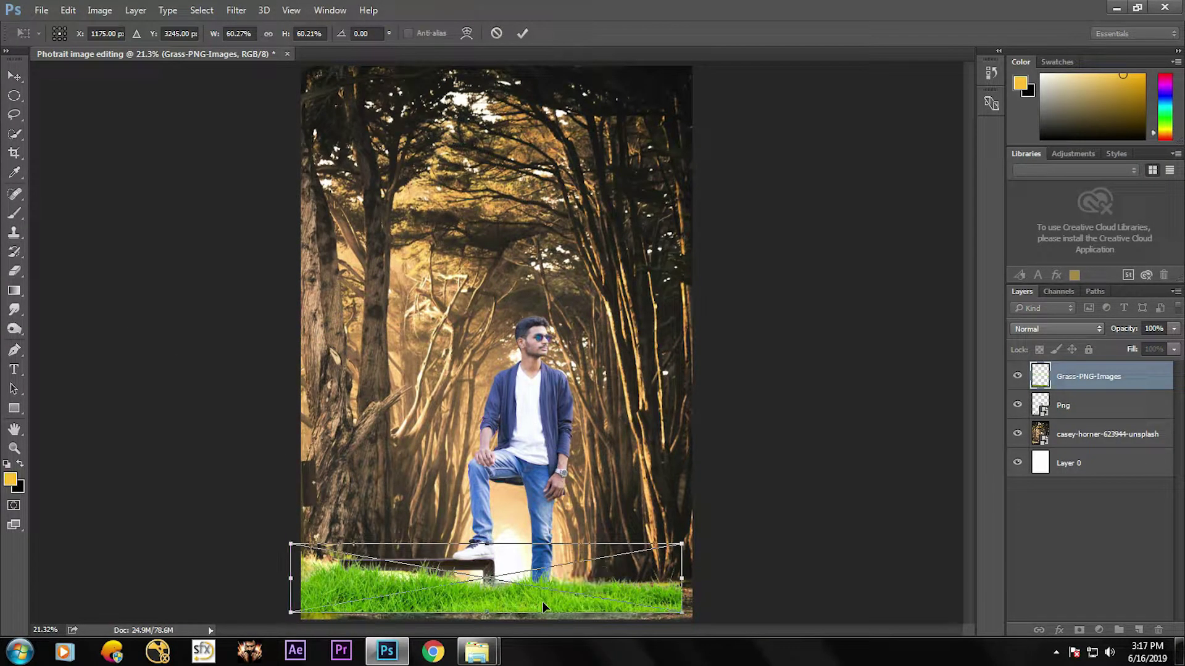
key(Return)
Step: Move the Grass-PNG-Images layer below Png and shift the grass up slightly behind the bench and feet
key(ctrl+minus)
scroll(546, 484, up, 5)
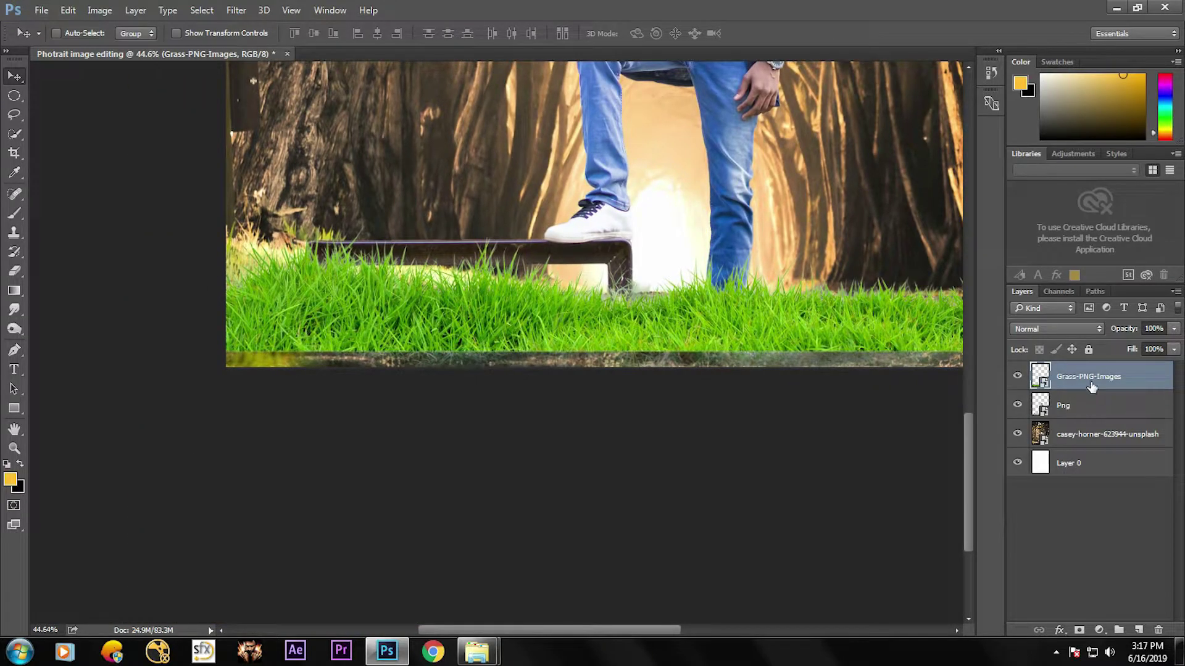
drag(1091, 386, 1089, 412)
drag(406, 307, 417, 273)
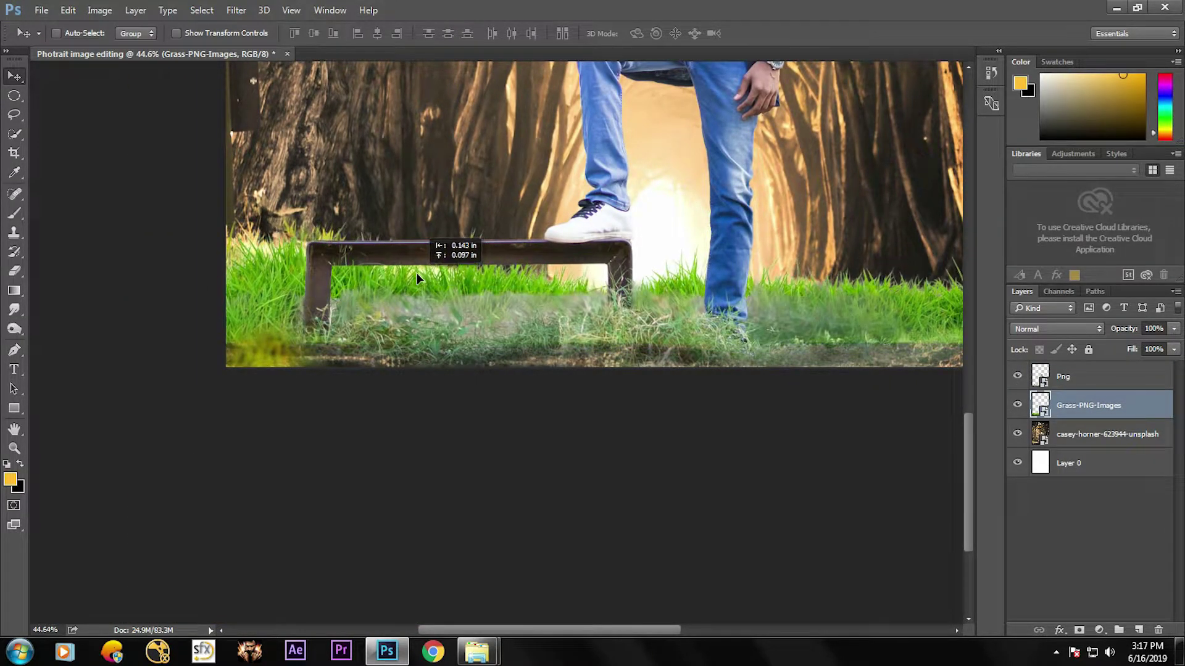
scroll(416, 273, down, 5)
scroll(511, 502, up, 4)
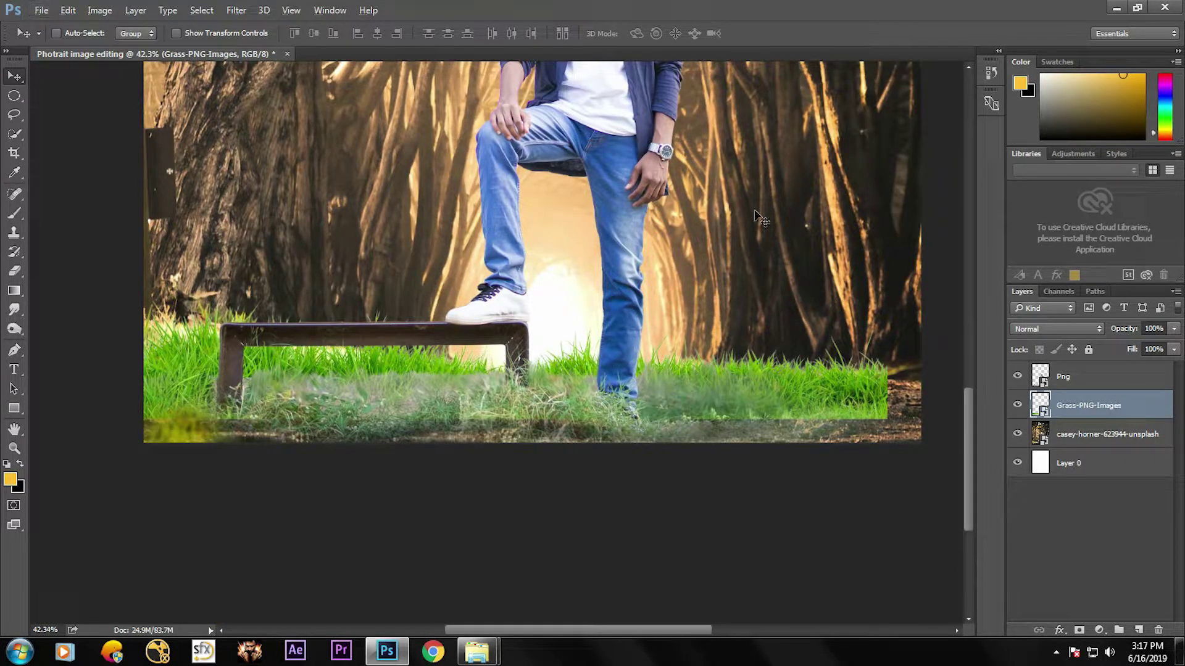
Step: Select the right half of the grass with the Rectangular Marquee, nudge it right, and copy the selection to a new layer
right_click(14, 96)
click(49, 89)
drag(498, 305, 898, 481)
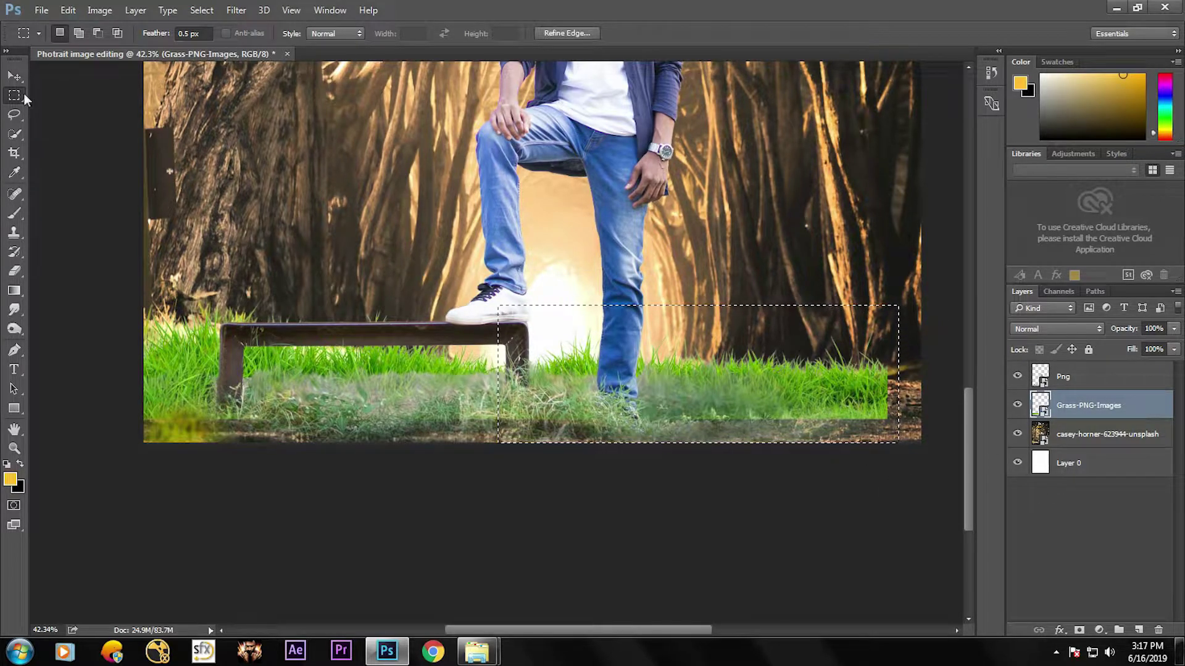
key(v)
click(56, 33)
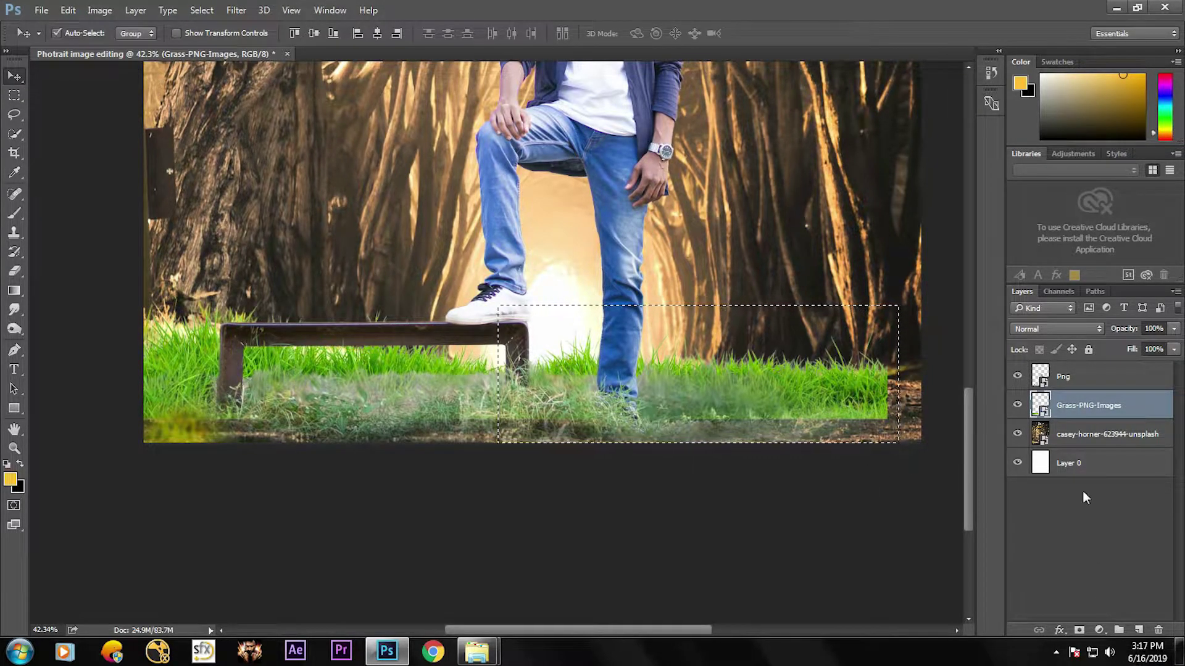
drag(675, 377, 689, 377)
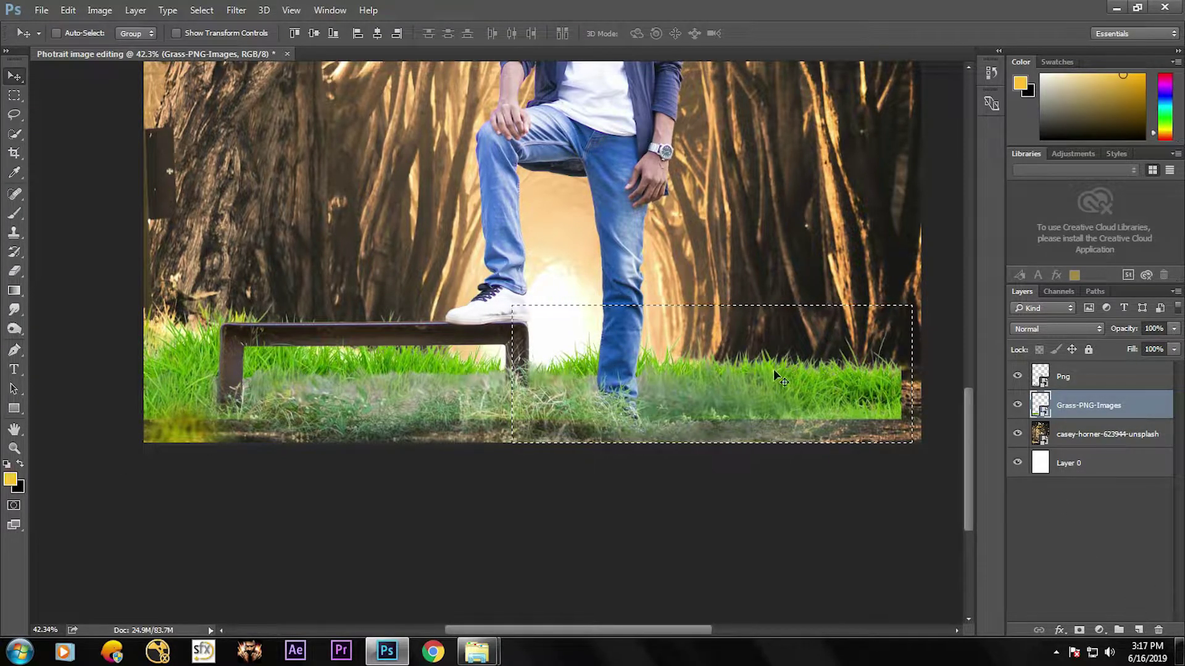
key(ctrl+j)
Step: Put the grass copy below Grass-PNG-Images and raise it at the image's right edge, then move the original grass down and left
drag(772, 370, 796, 372)
drag(1085, 412, 1086, 449)
drag(855, 376, 863, 319)
click(1074, 402)
drag(423, 337, 377, 393)
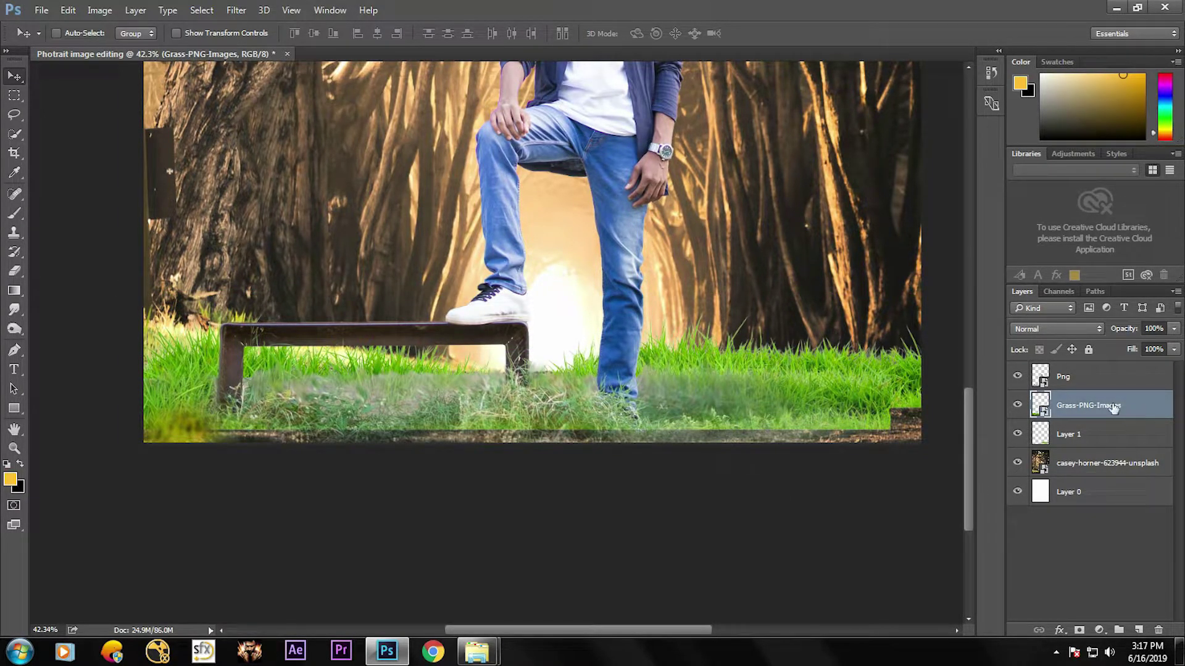
Step: Add a layer mask to Grass-PNG-Images and brush away the grass's hard lower edge in black at 65% opacity
click(1080, 629)
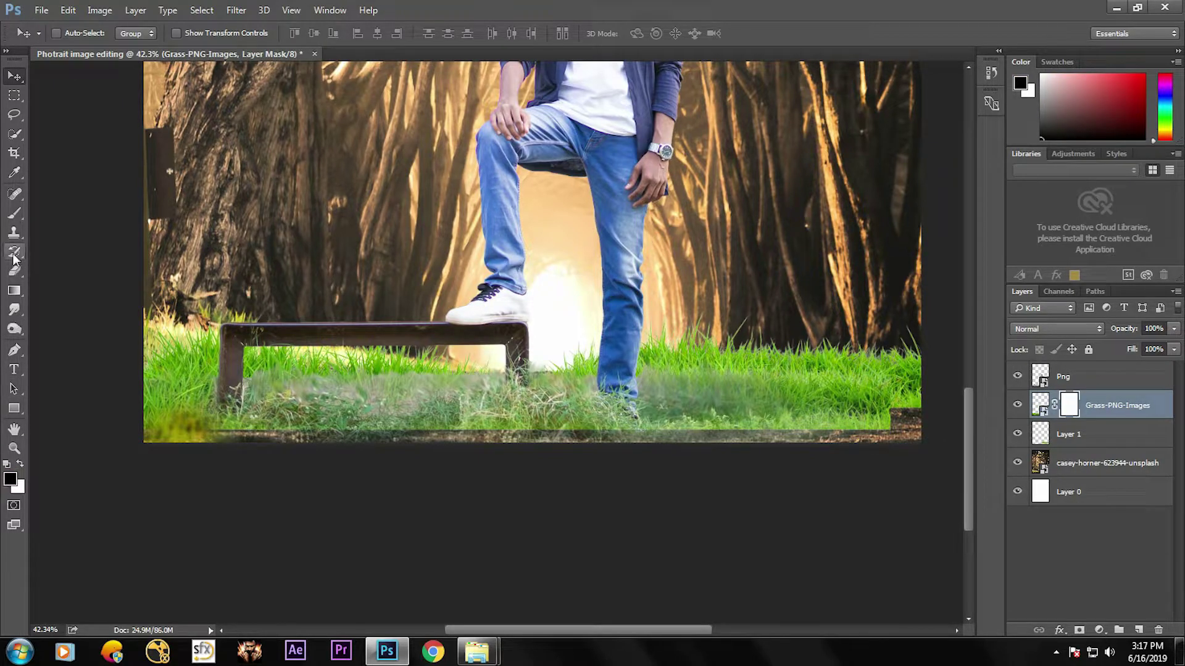
click(14, 221)
mouse_move(477, 422)
mouse_down()
mouse_move(695, 439)
mouse_move(879, 426)
mouse_move(791, 442)
mouse_move(818, 440)
mouse_up()
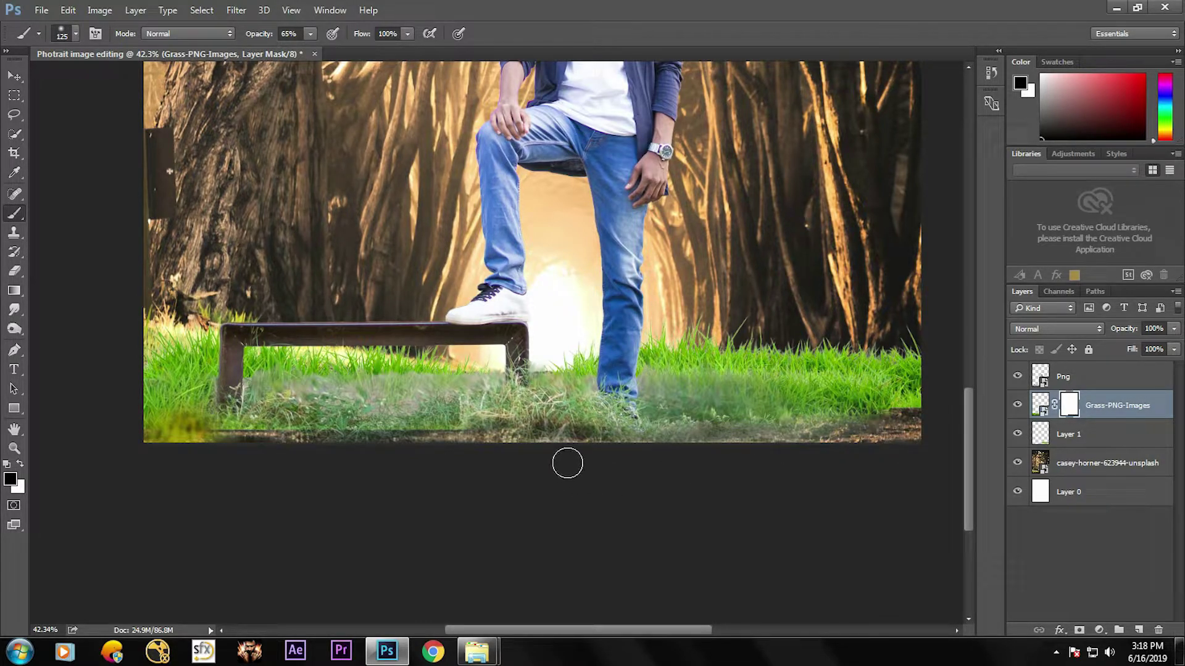
mouse_move(483, 439)
mouse_down()
mouse_move(216, 444)
mouse_move(427, 442)
mouse_up()
scroll(484, 422, down, 3)
scroll(723, 400, up, 2)
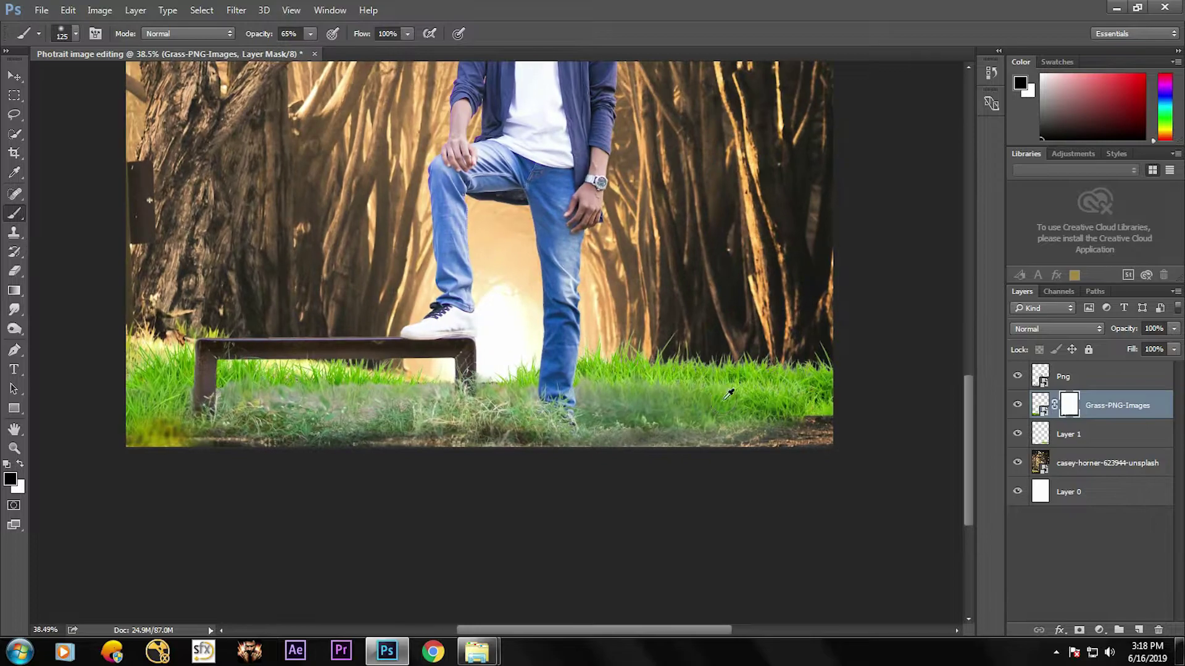
Step: Add a layer mask to Layer 1 and nudge its grass down and right to the image's right edge
click(1084, 439)
click(1078, 629)
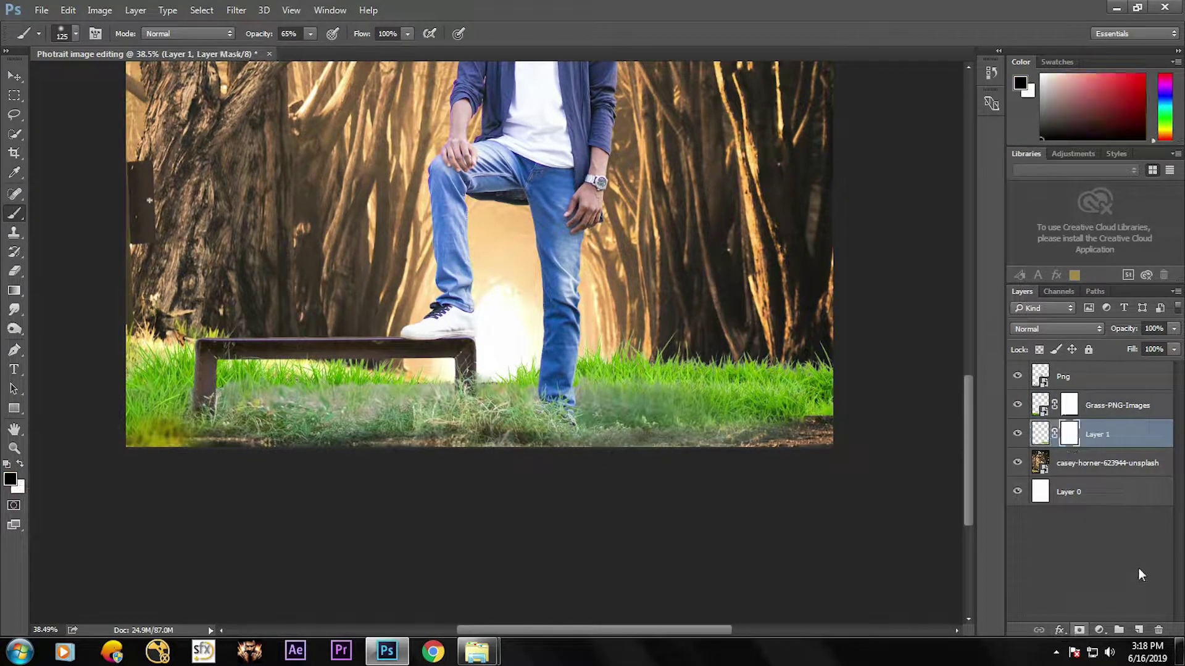
click(25, 76)
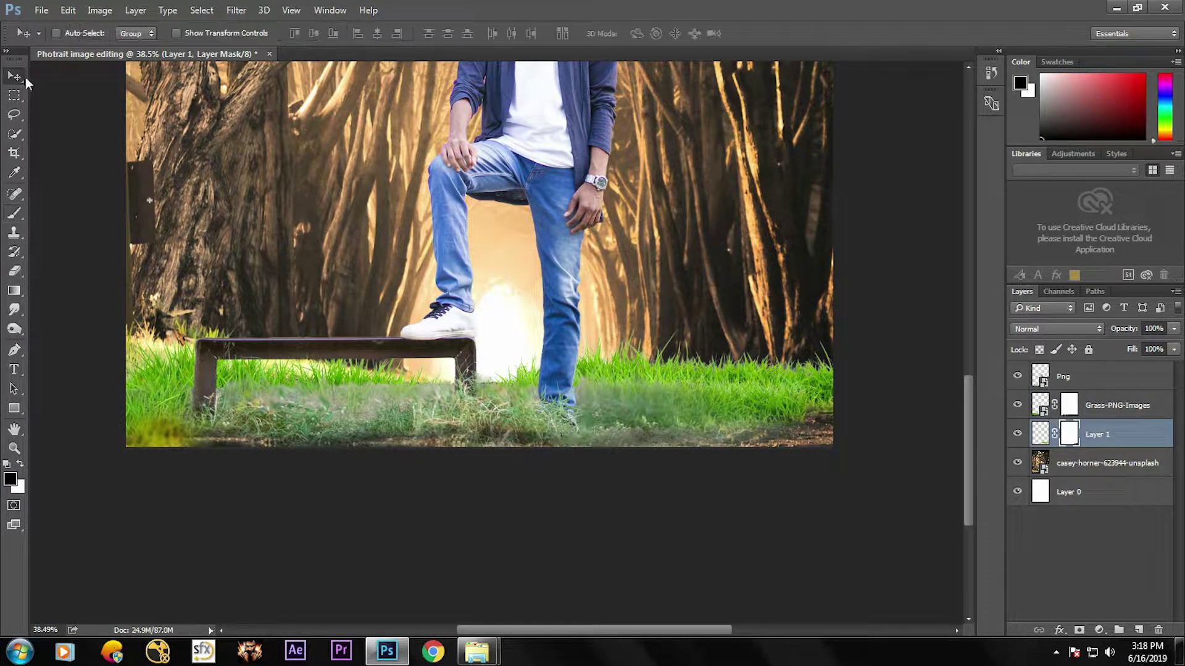
drag(714, 372, 739, 379)
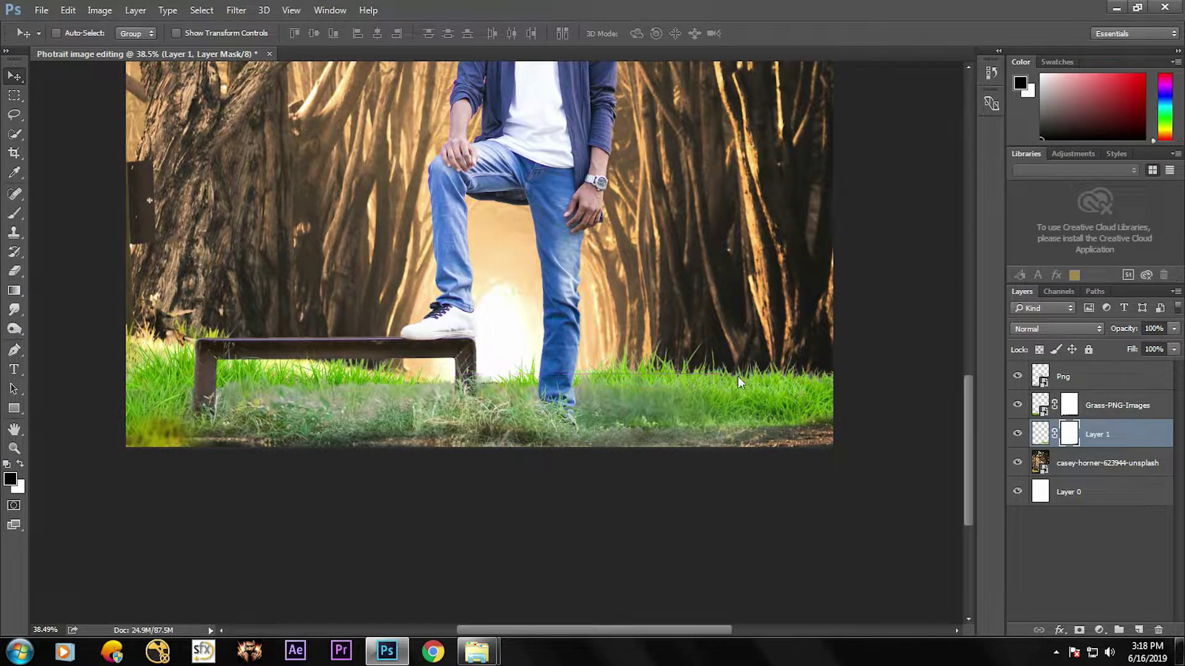
click(14, 213)
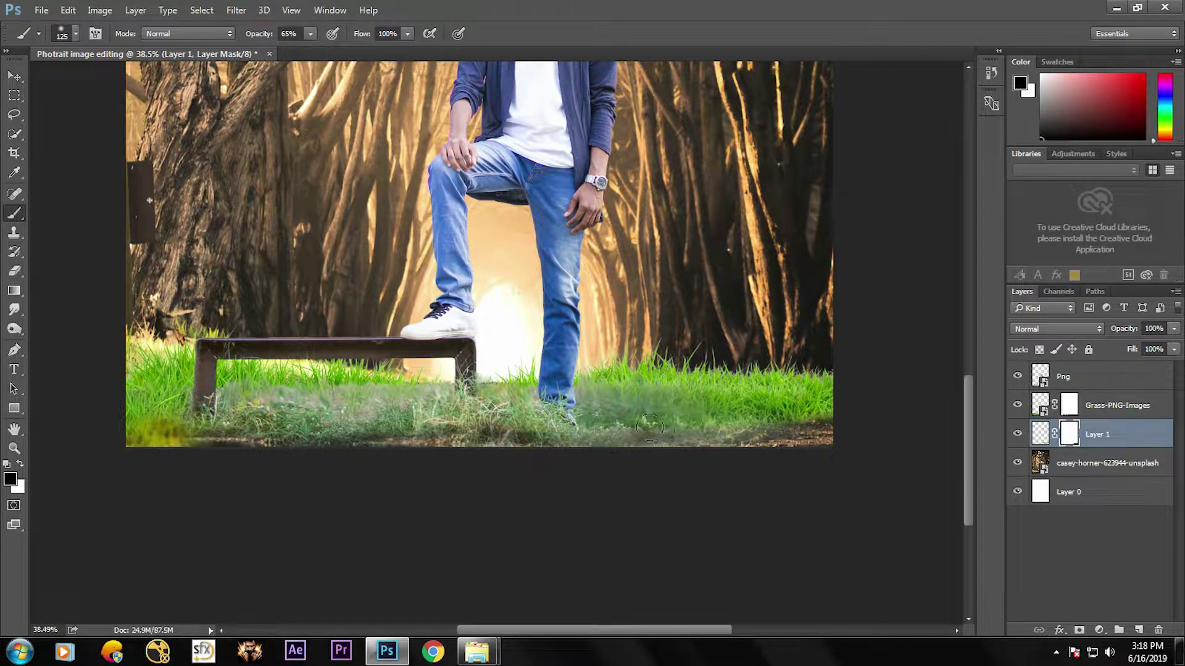
click(1017, 407)
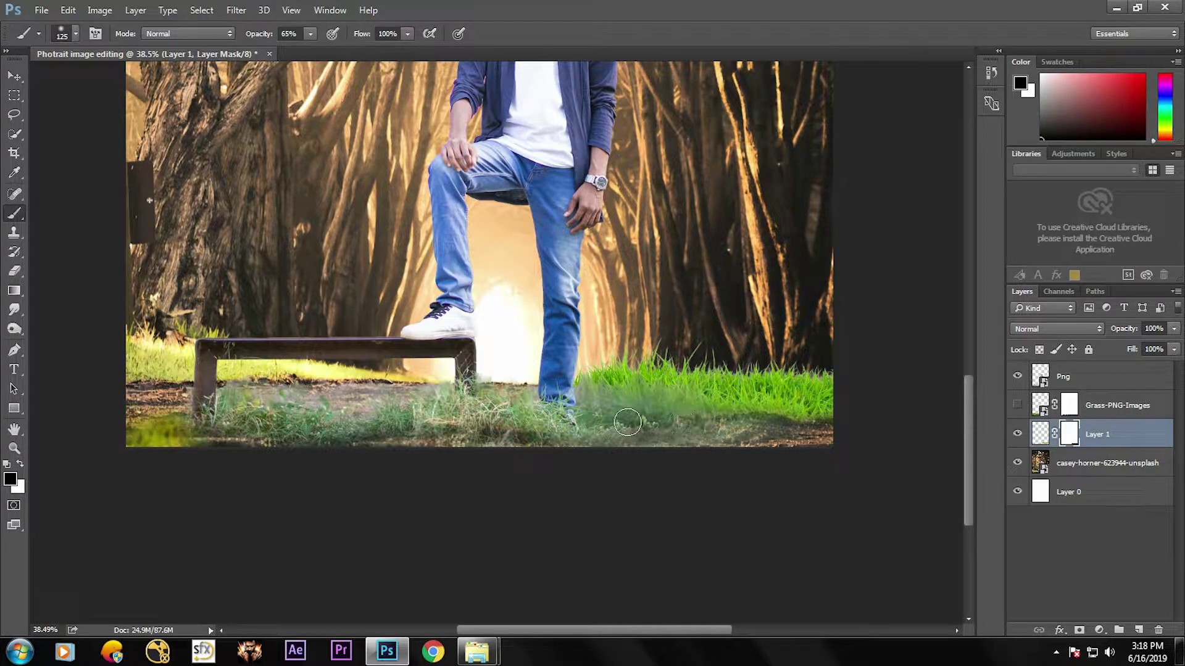
click(1017, 407)
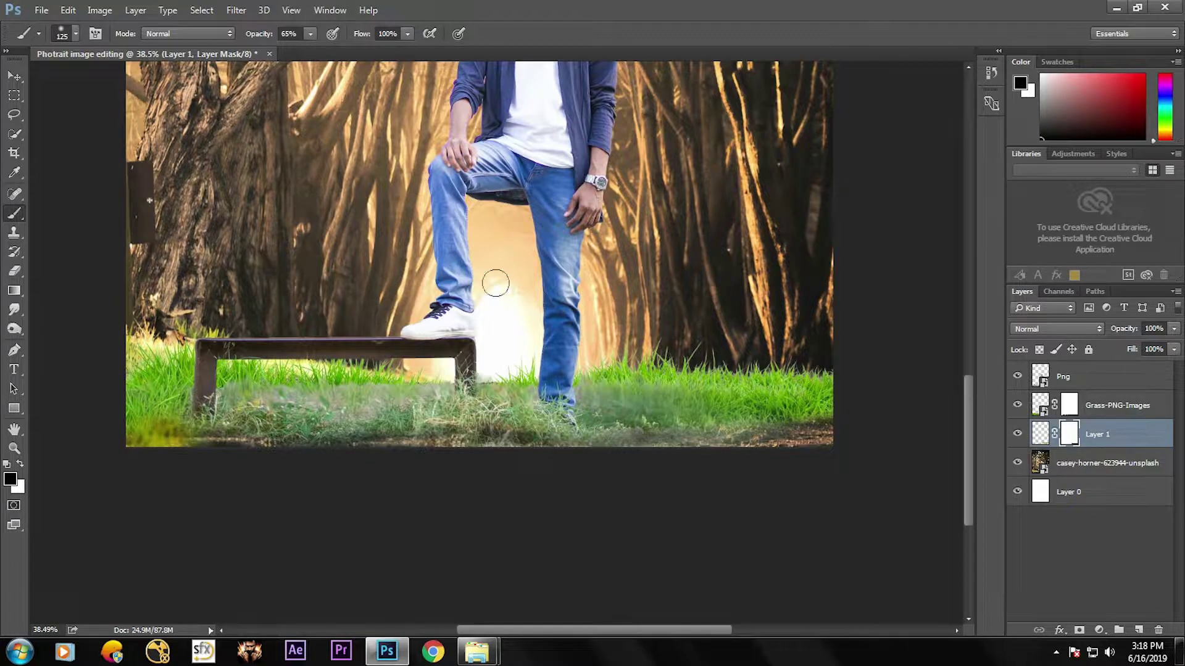
scroll(496, 283, down, 3)
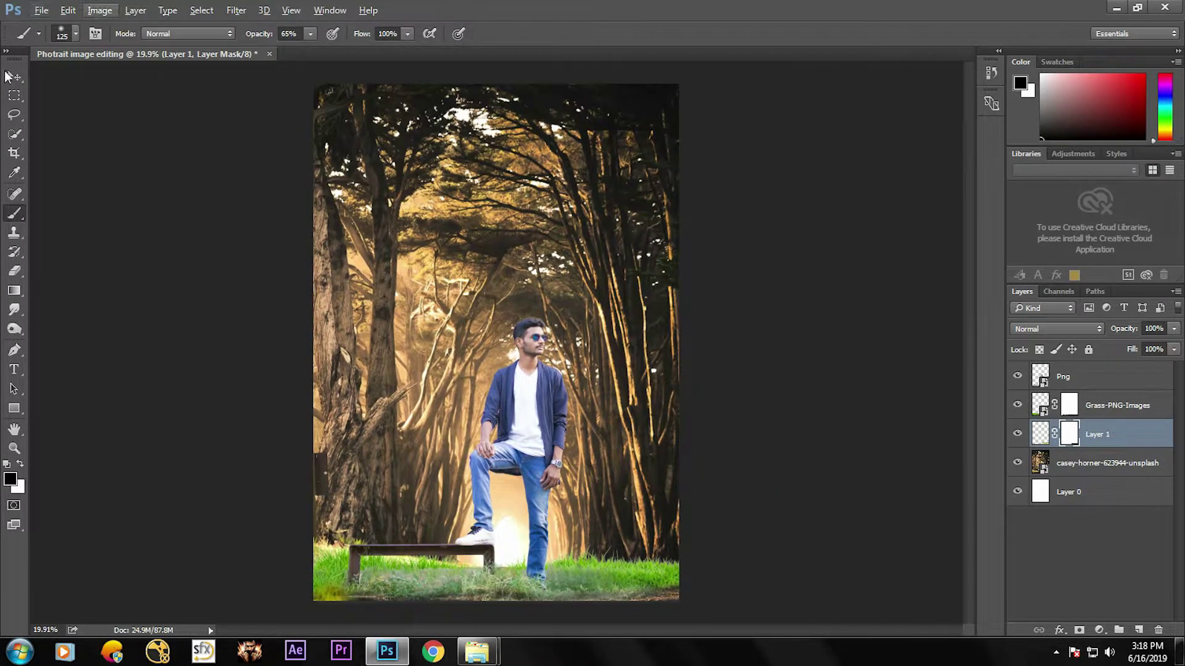
key(v)
mouse_move(477, 651)
click(421, 570)
drag(502, 225, 206, 317)
click(625, 262)
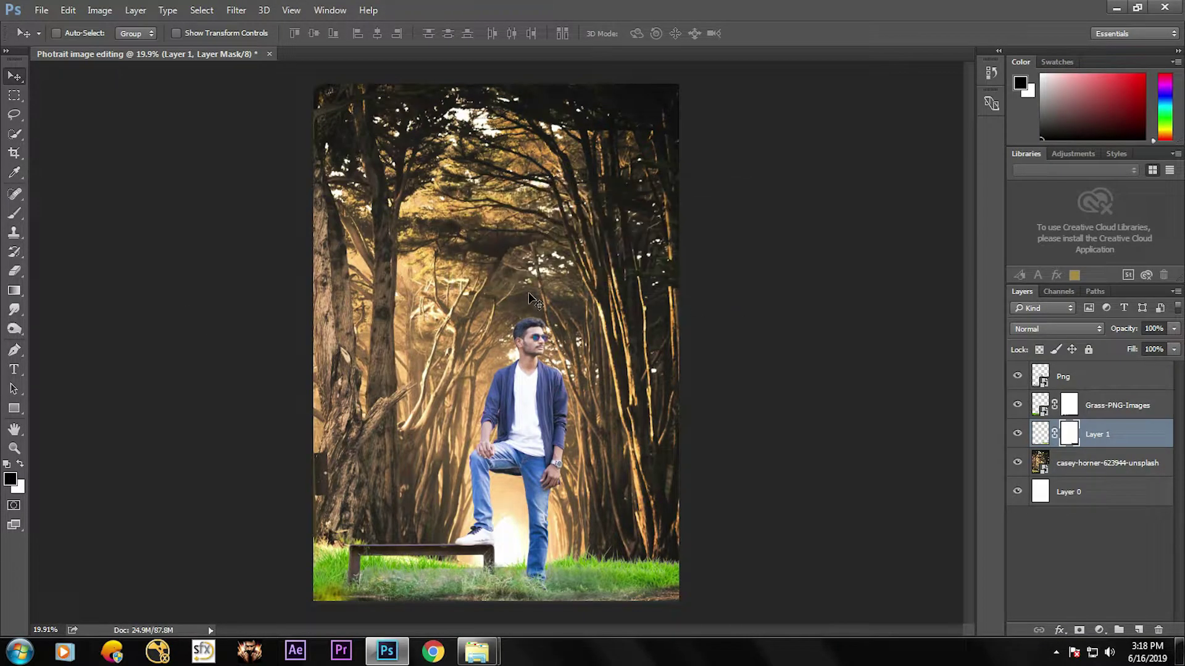
scroll(540, 370, up, 3)
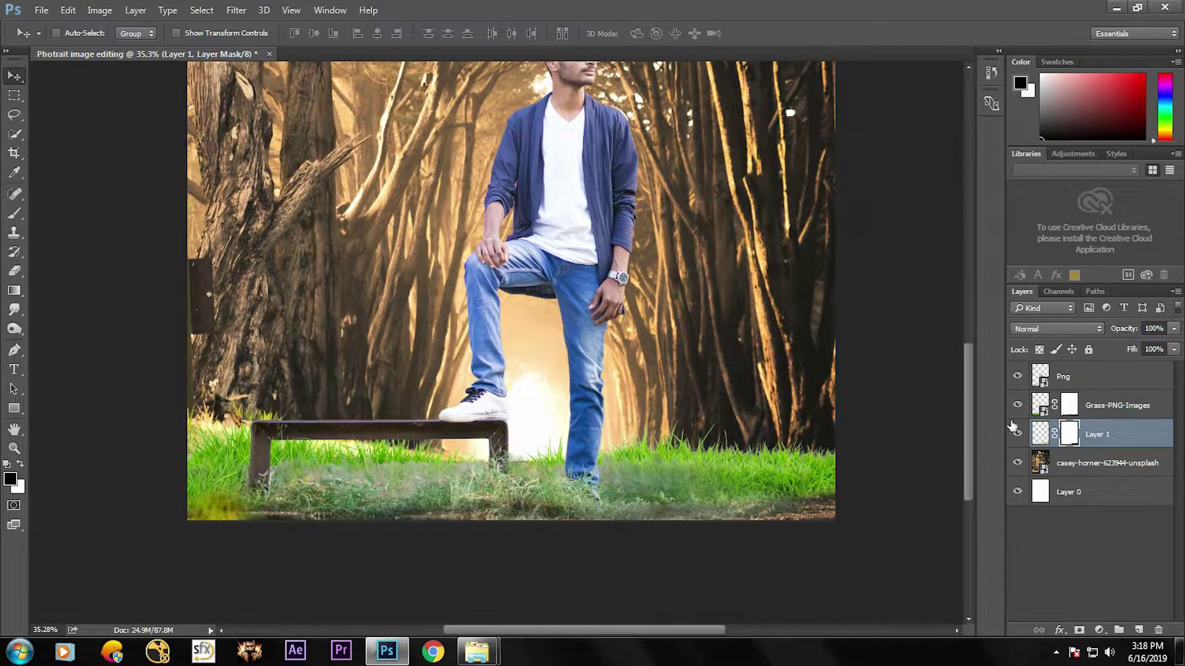
Step: Place another Grass-PNG-Images file above the masked grass and align it with the bottom edge of the image
click(1038, 404)
mouse_move(477, 651)
click(426, 570)
drag(1012, 308, 387, 651)
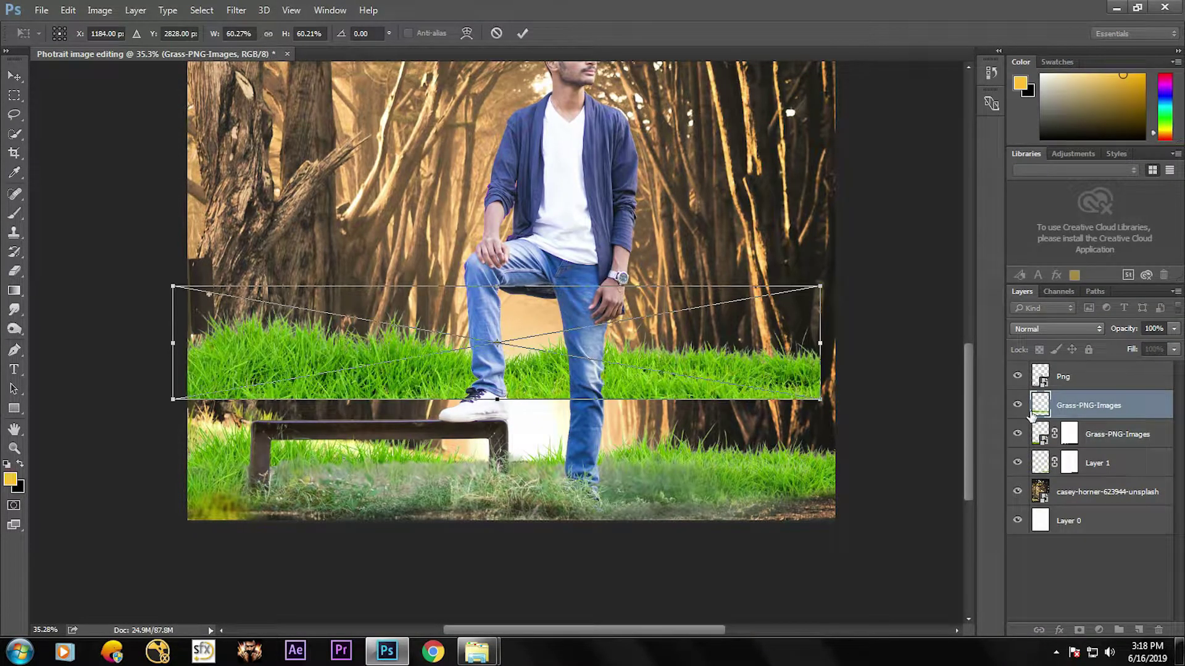
drag(665, 385, 673, 509)
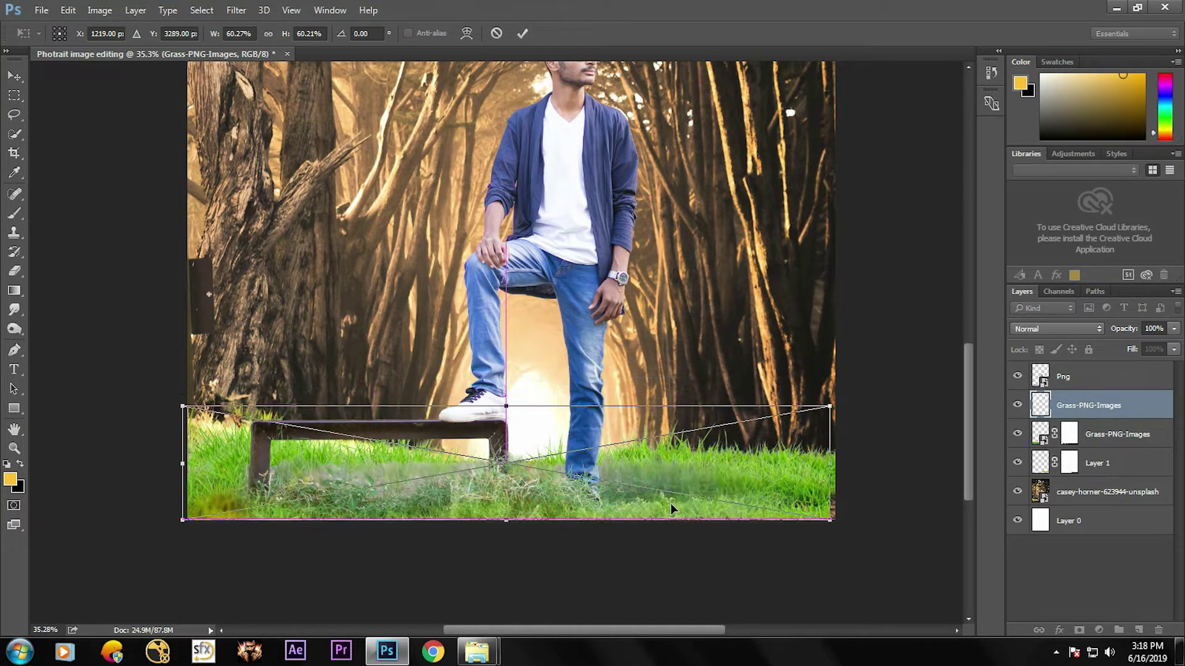
key(Return)
Step: Move the new Grass-PNG-Images layer above Png and shift the grass slightly down in front of the bench and feet
drag(1093, 405, 1089, 369)
drag(457, 472, 474, 500)
scroll(482, 518, down, 3)
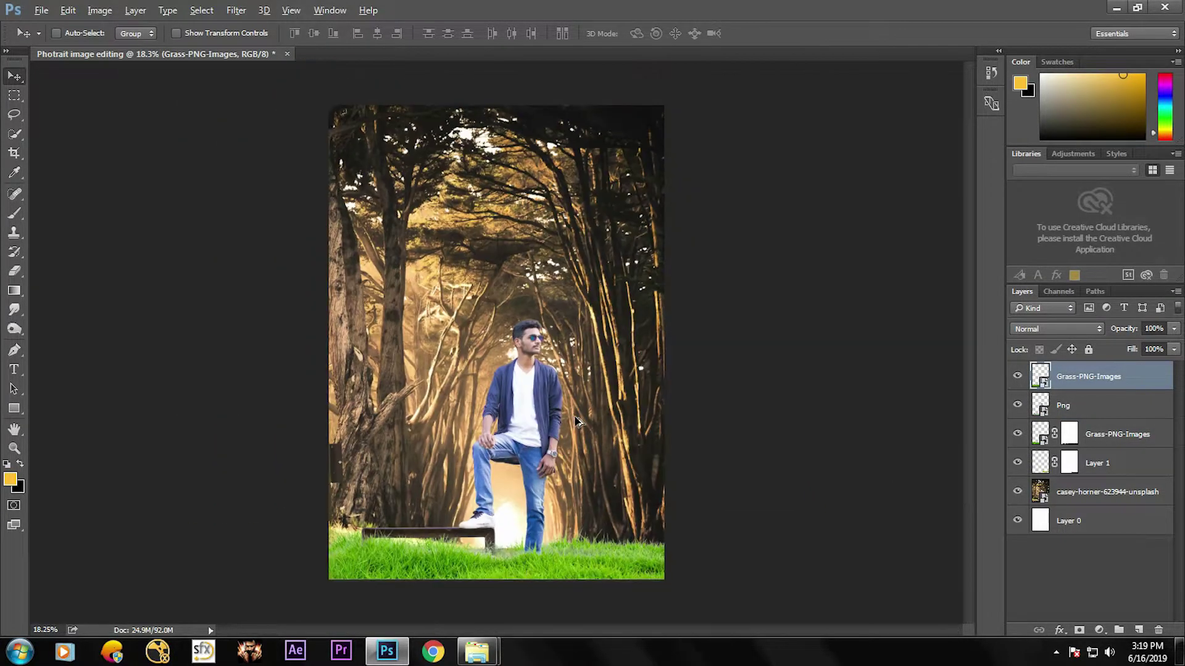
scroll(514, 546, up, 1)
scroll(582, 538, down, 2)
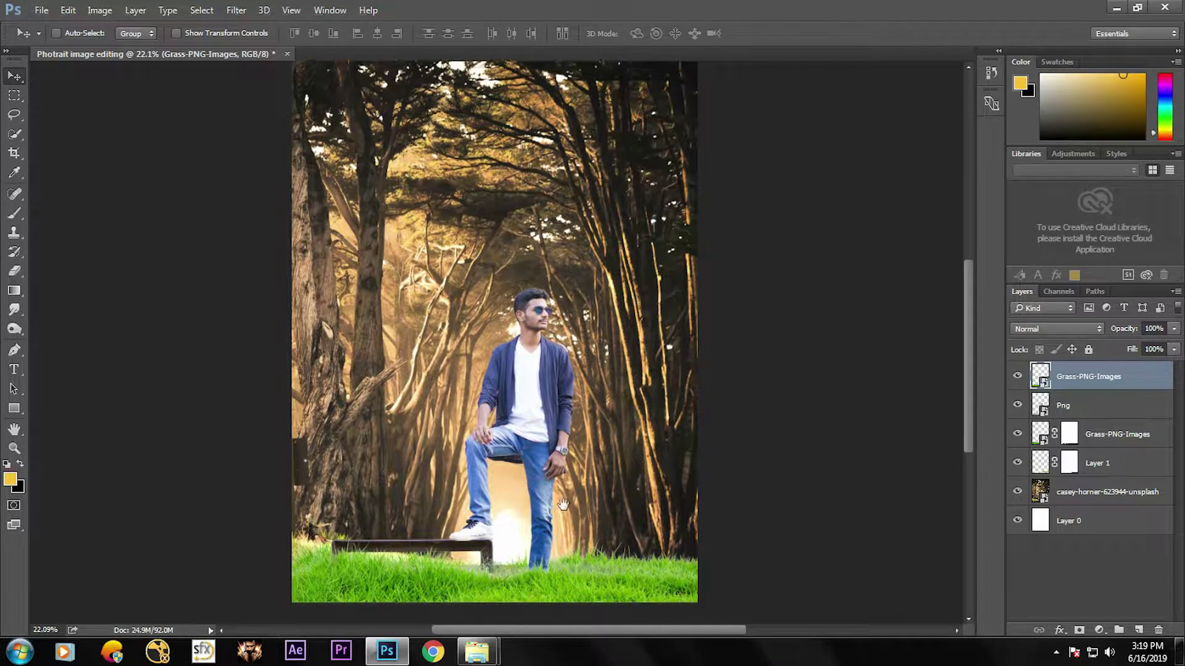
Step: Flip the front grass layer horizontally and readjust its position along the bottom of the image
drag(503, 541, 499, 543)
key(ctrl+t)
right_click(514, 522)
click(578, 478)
drag(585, 527, 600, 528)
drag(311, 521, 299, 522)
key(Return)
drag(493, 547, 515, 540)
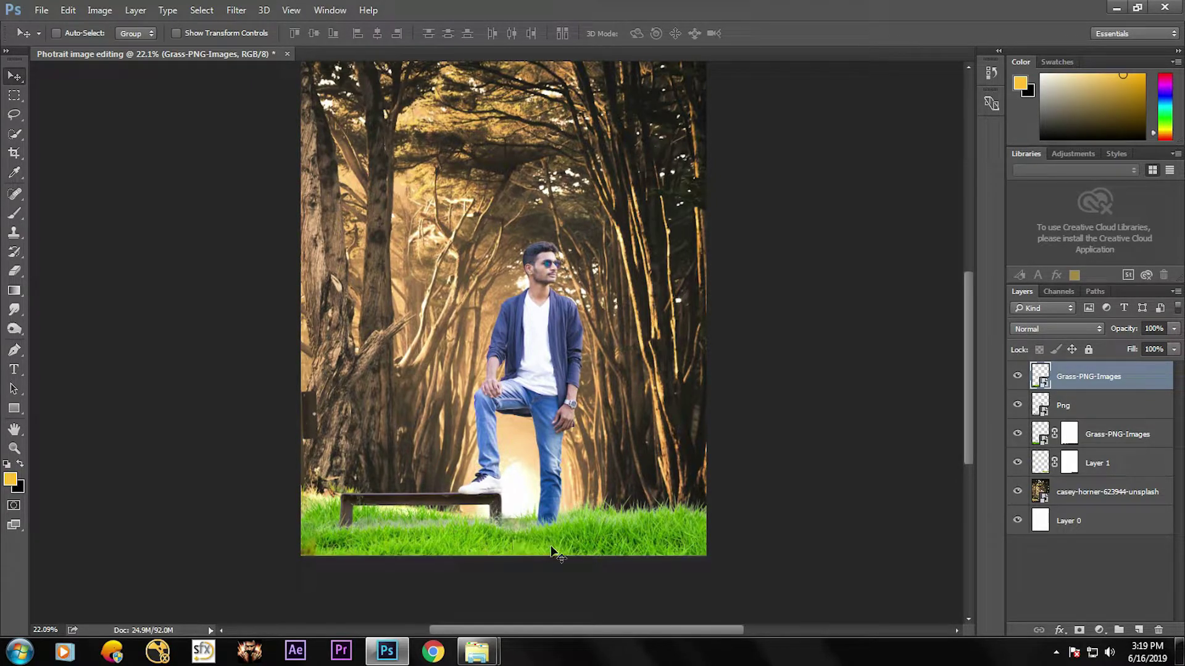
drag(619, 538, 616, 535)
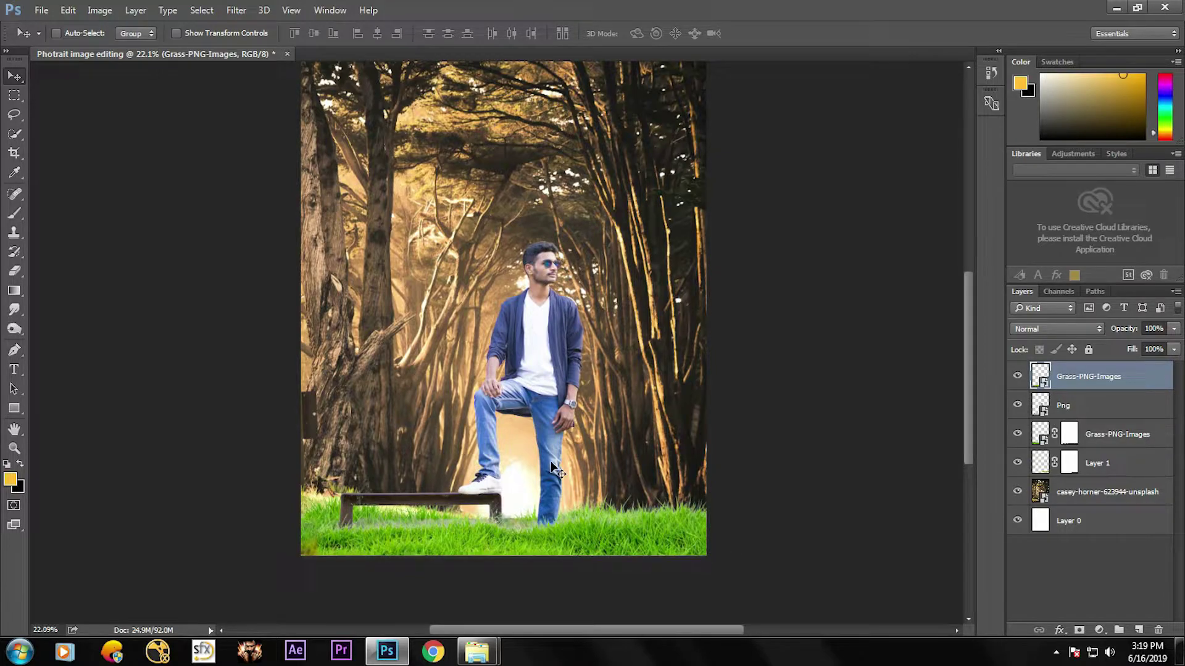
Step: Add a layer mask to the front grass layer and brush away grass at the image's lower left and near the standing foot
click(1079, 630)
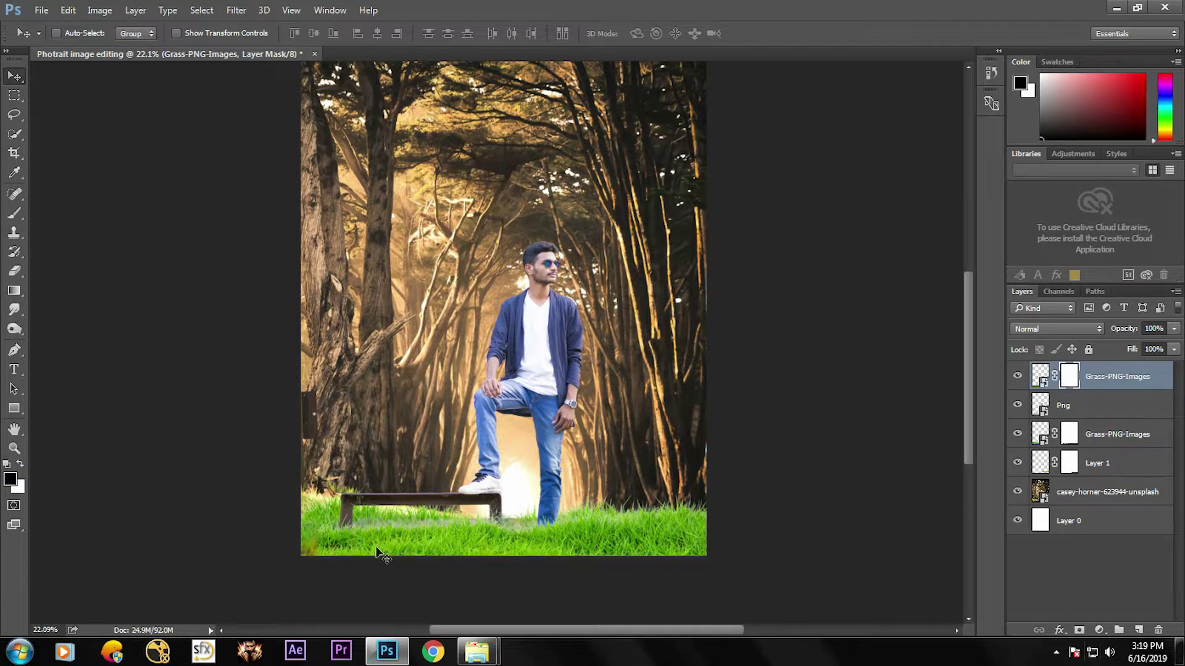
key(b)
key(bracketright)
key(bracketright)
mouse_move(378, 566)
mouse_down()
mouse_move(313, 557)
mouse_move(373, 570)
mouse_move(447, 564)
mouse_move(348, 558)
mouse_move(497, 567)
mouse_move(448, 559)
mouse_move(473, 560)
mouse_up()
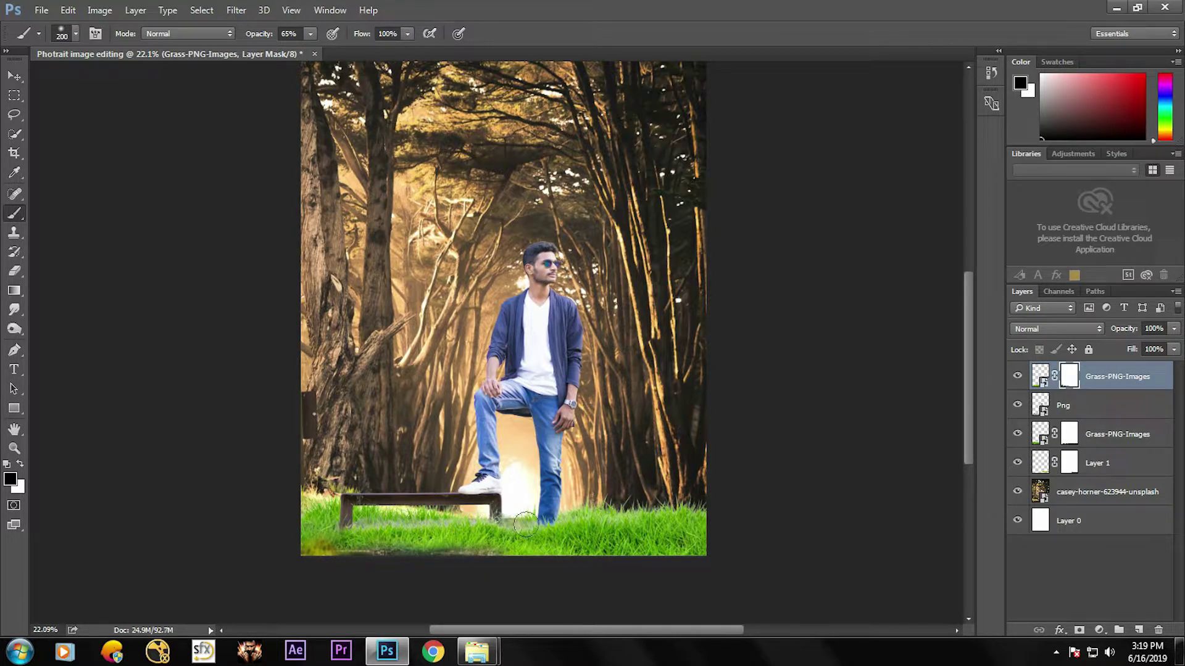
mouse_move(679, 505)
mouse_down()
mouse_move(710, 514)
mouse_move(549, 524)
mouse_move(697, 521)
mouse_up()
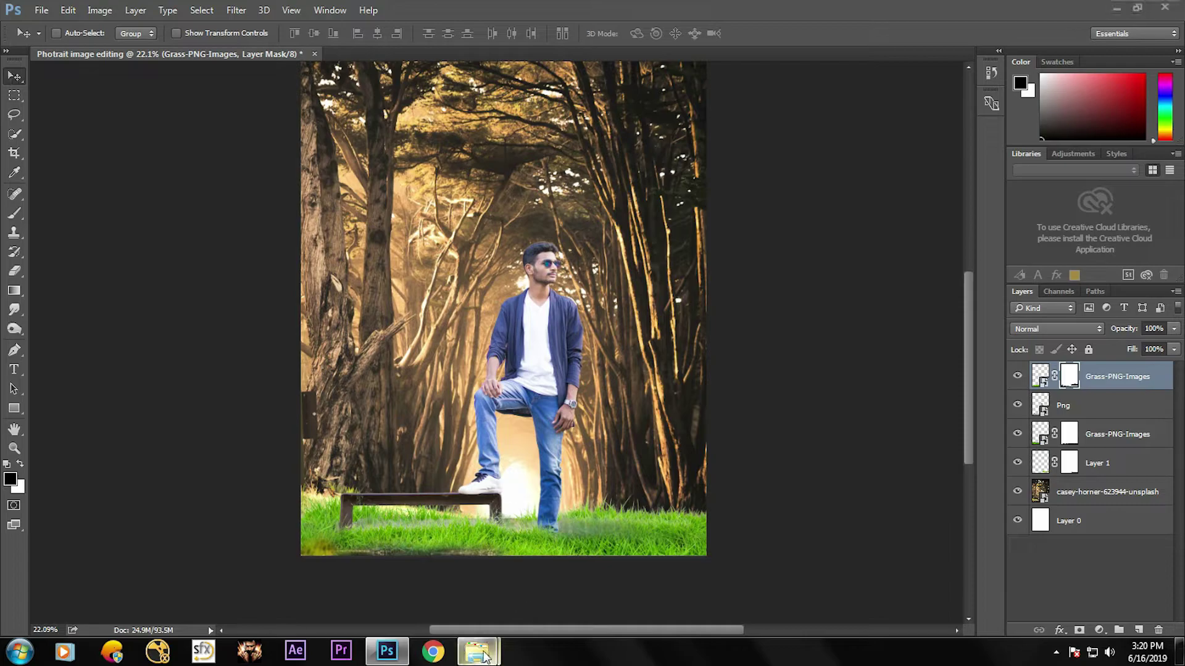
Step: Place one more Grass-PNG-Images file as the top layer and move it down to the bottom edge of the image
click(563, 561)
click(879, 7)
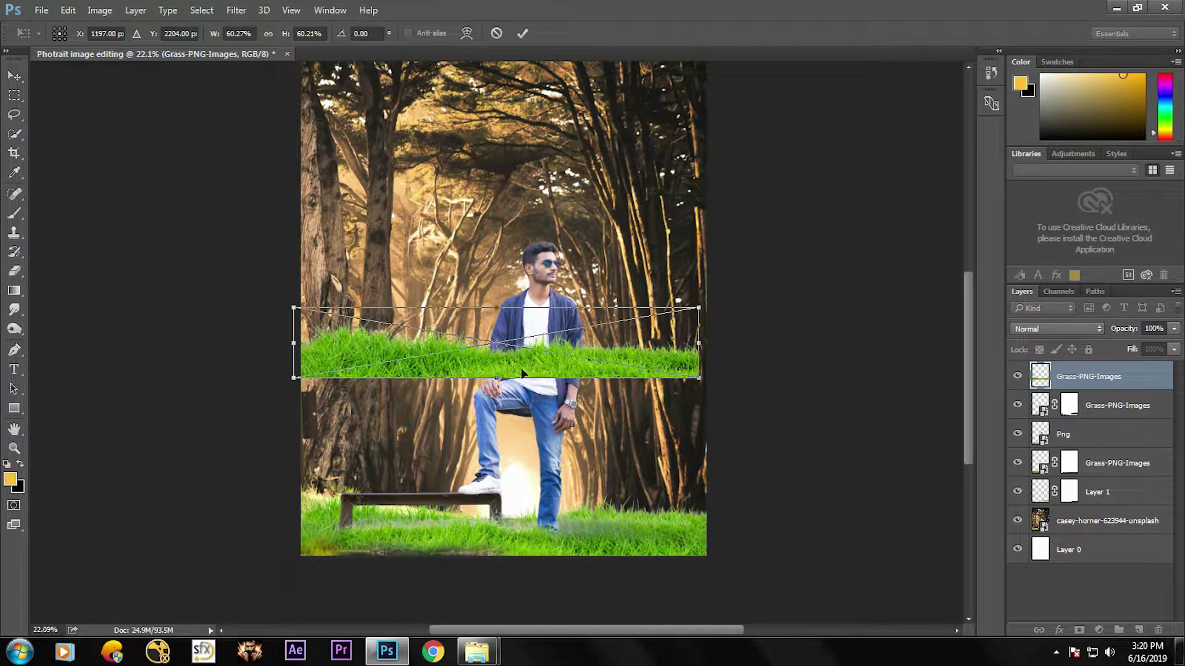
key(Return)
drag(521, 369, 518, 560)
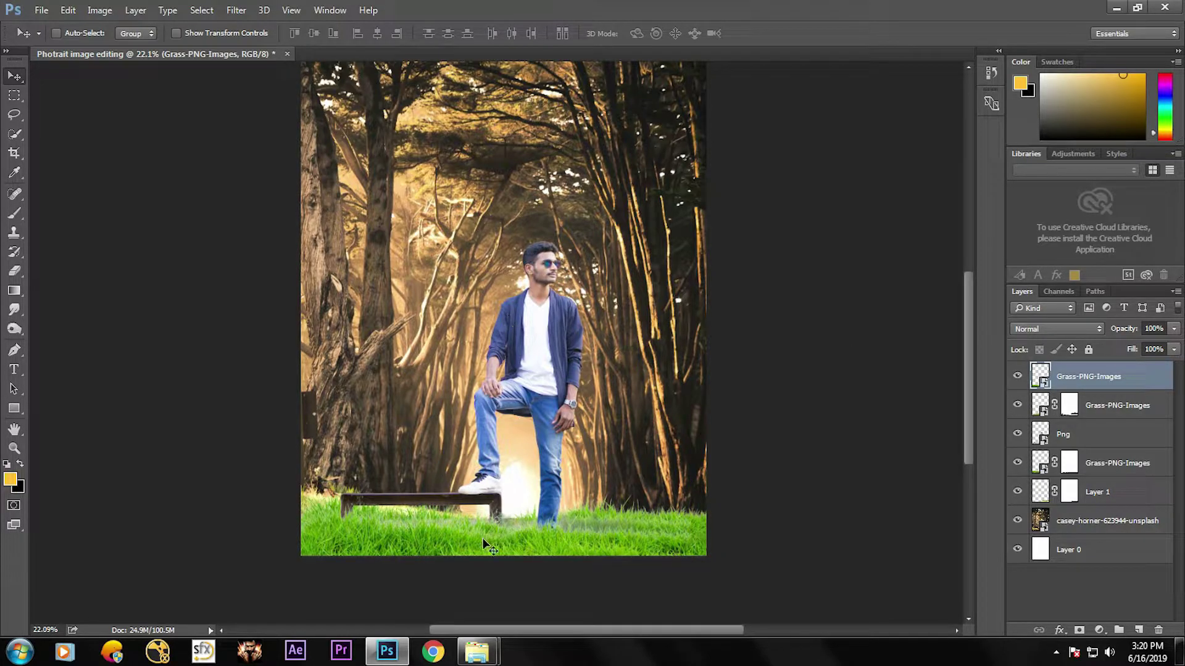
Step: Add a layer mask to the top grass layer and soften the grass around the standing foot with a size 400 brush at 65% opacity
scroll(484, 540, up, 3)
drag(496, 521, 520, 413)
click(1079, 630)
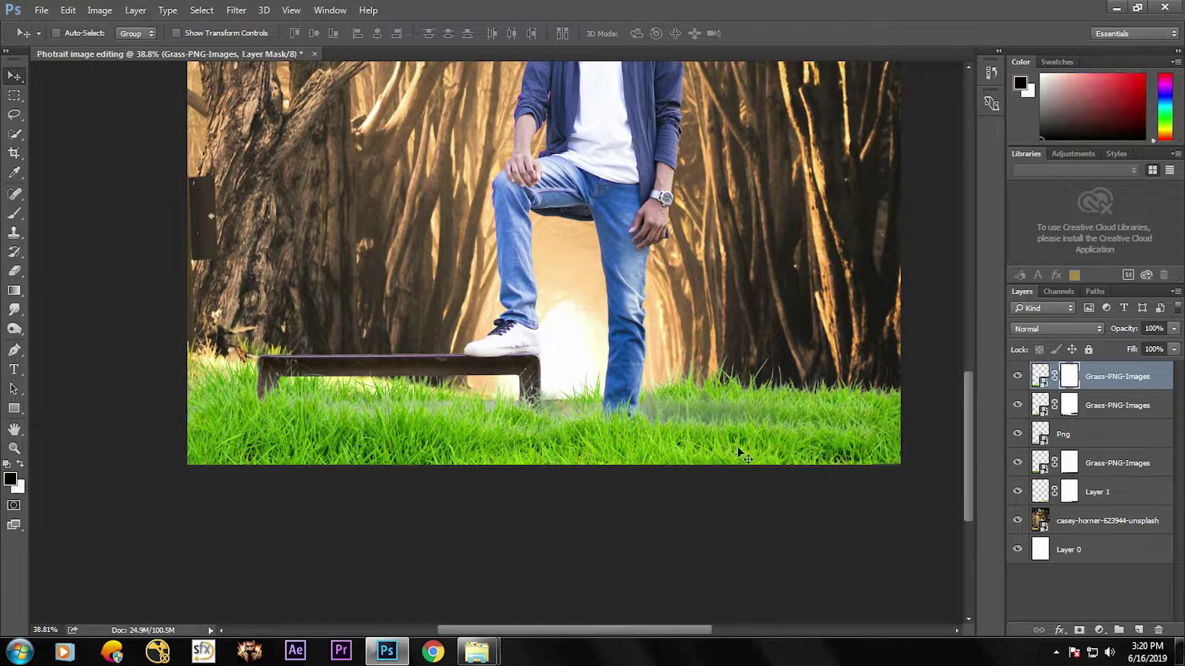
click(13, 216)
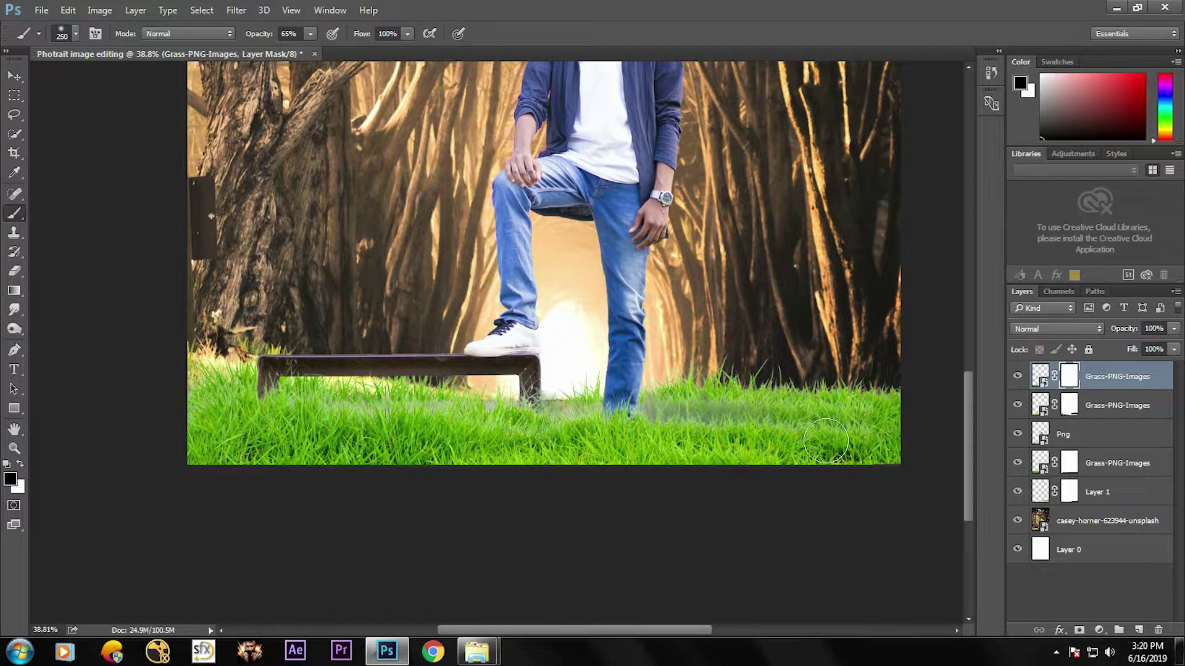
drag(659, 406, 563, 375)
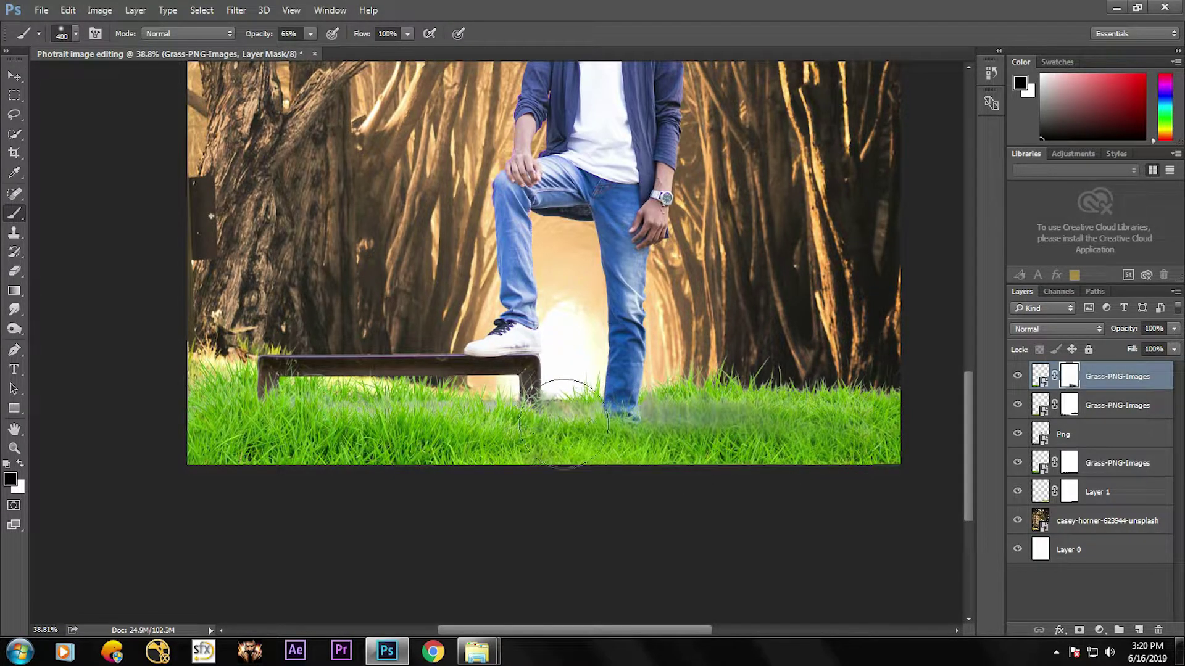
scroll(597, 420, down, 5)
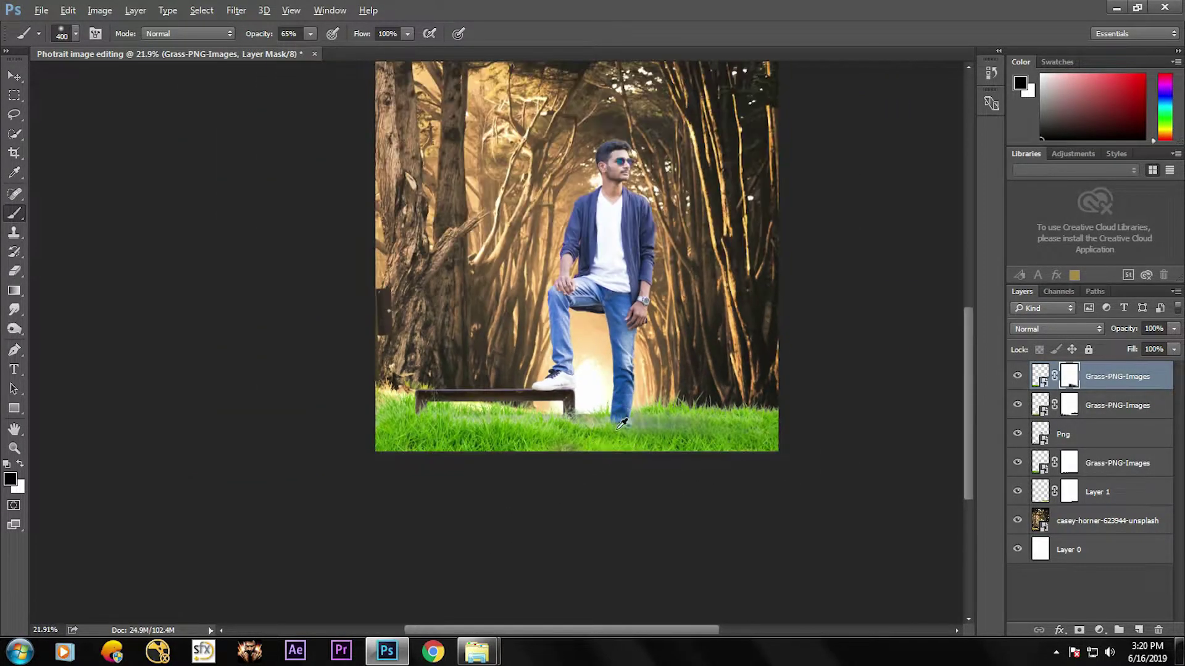
Step: Examine what each grass layer contributes by going through them and toggling the visibility of Layer 1
click(14, 77)
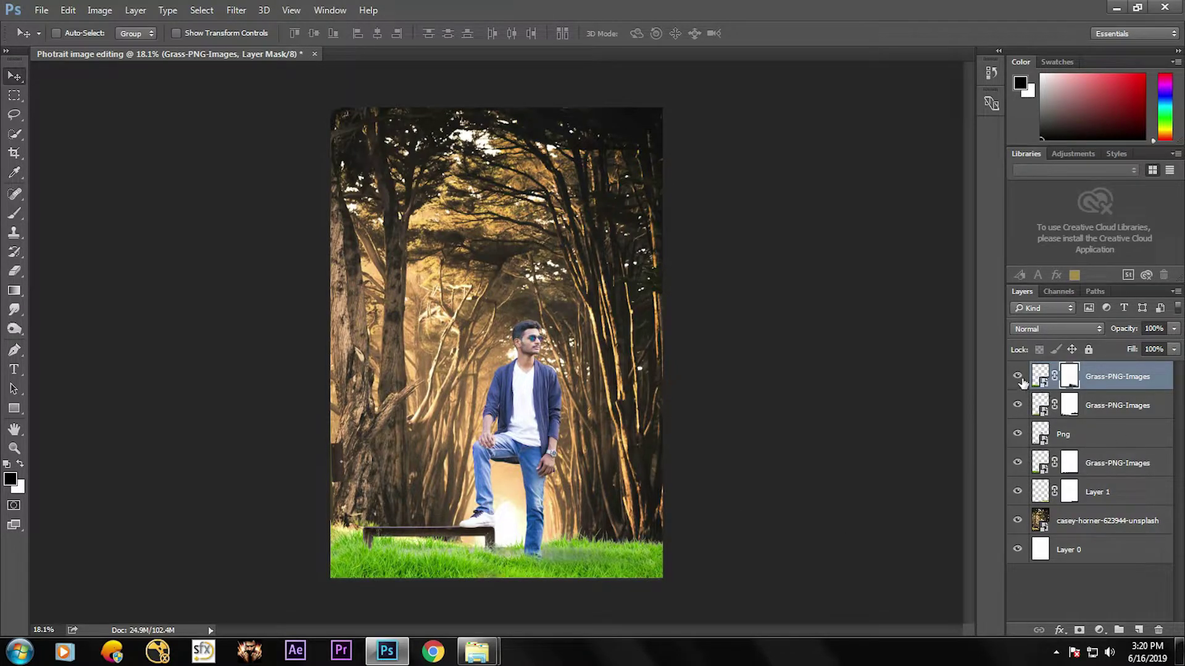
click(1035, 412)
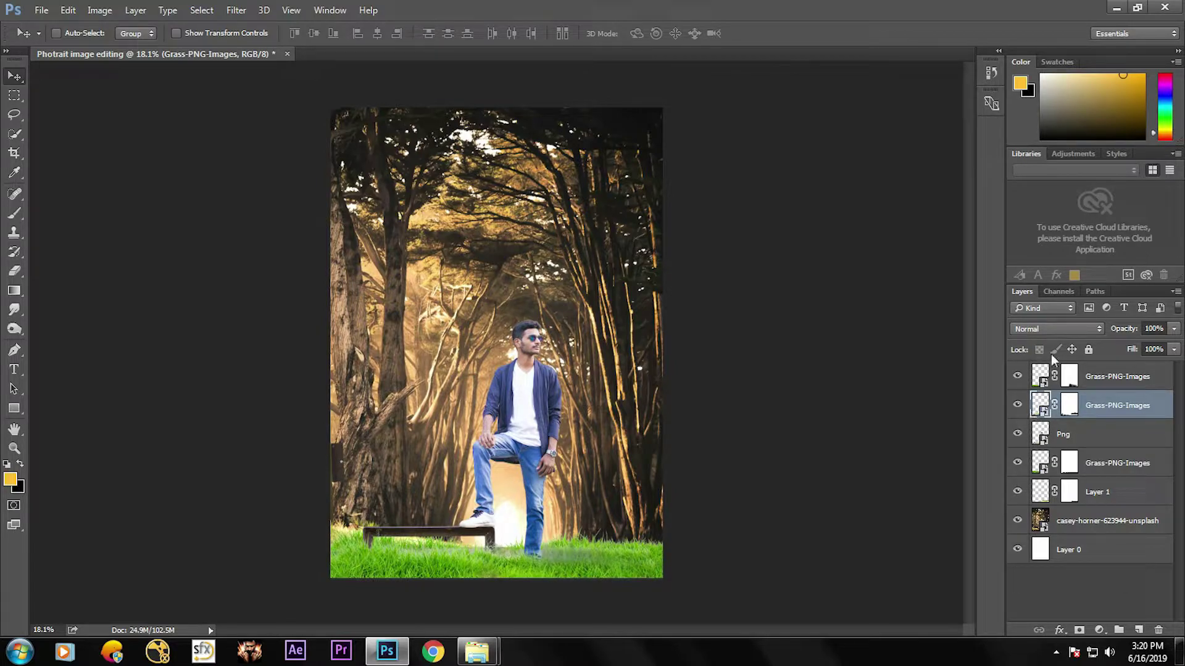
scroll(515, 439, up, 2)
key(alt)
click(1037, 469)
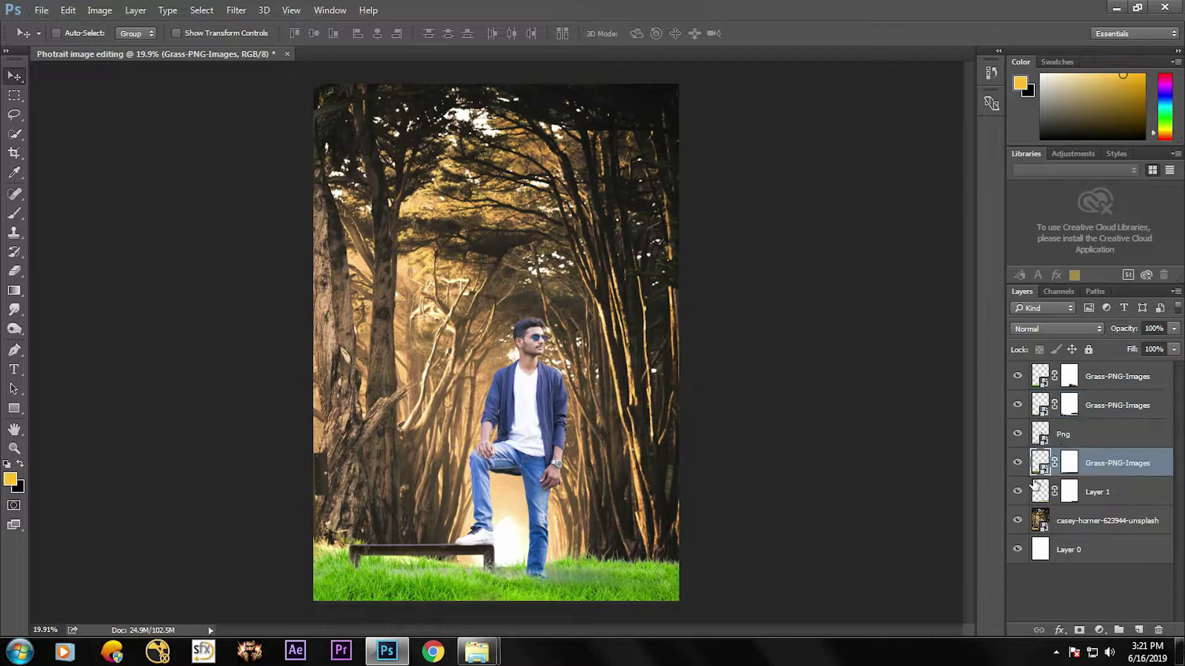
click(1038, 497)
click(1017, 493)
click(1017, 493)
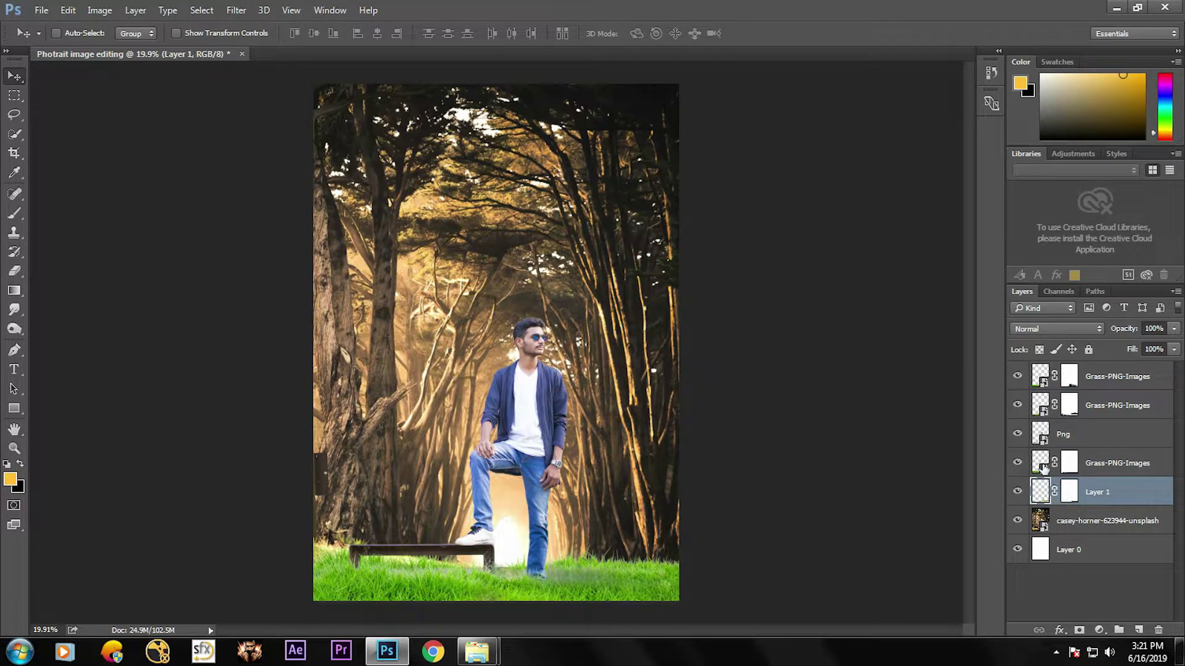
Step: Add a Brightness/Contrast adjustment layer above the Grass-PNG-Images layer below Png, with brightness set to -27
click(1095, 464)
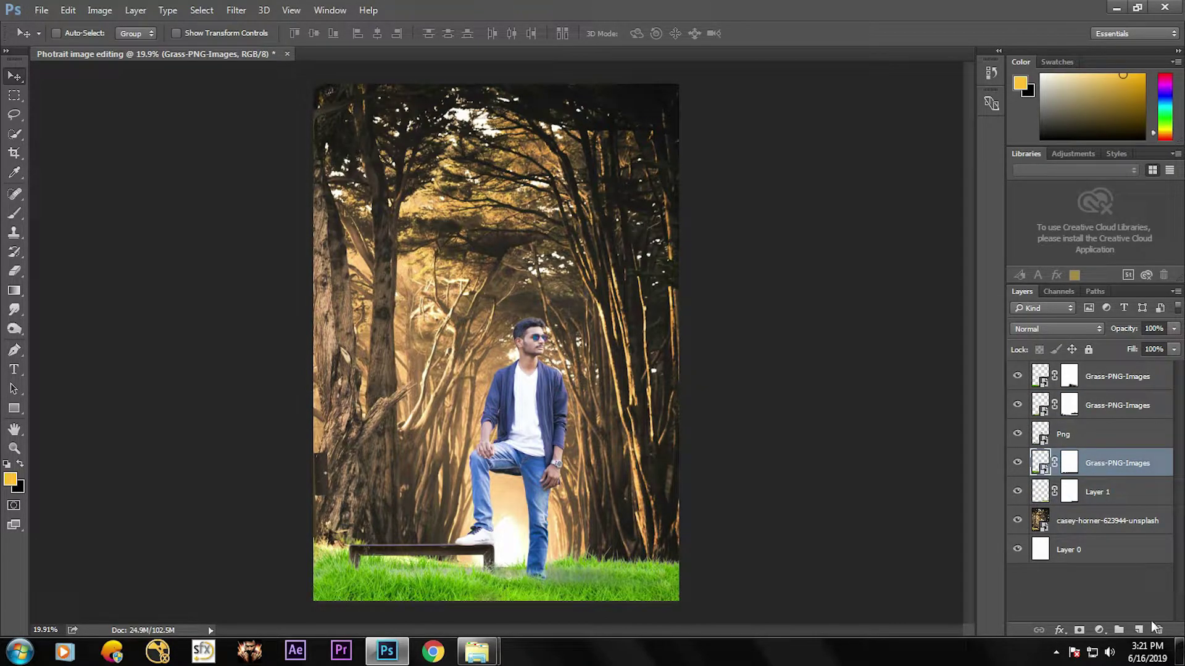
click(1099, 630)
click(1058, 360)
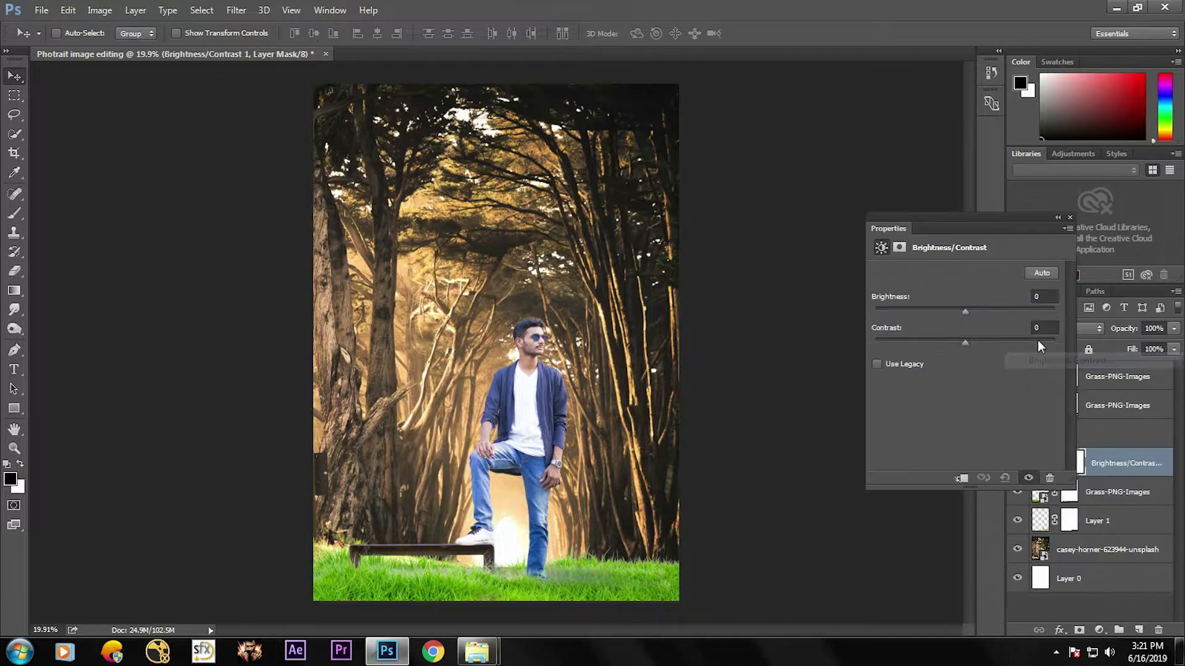
drag(965, 312, 952, 312)
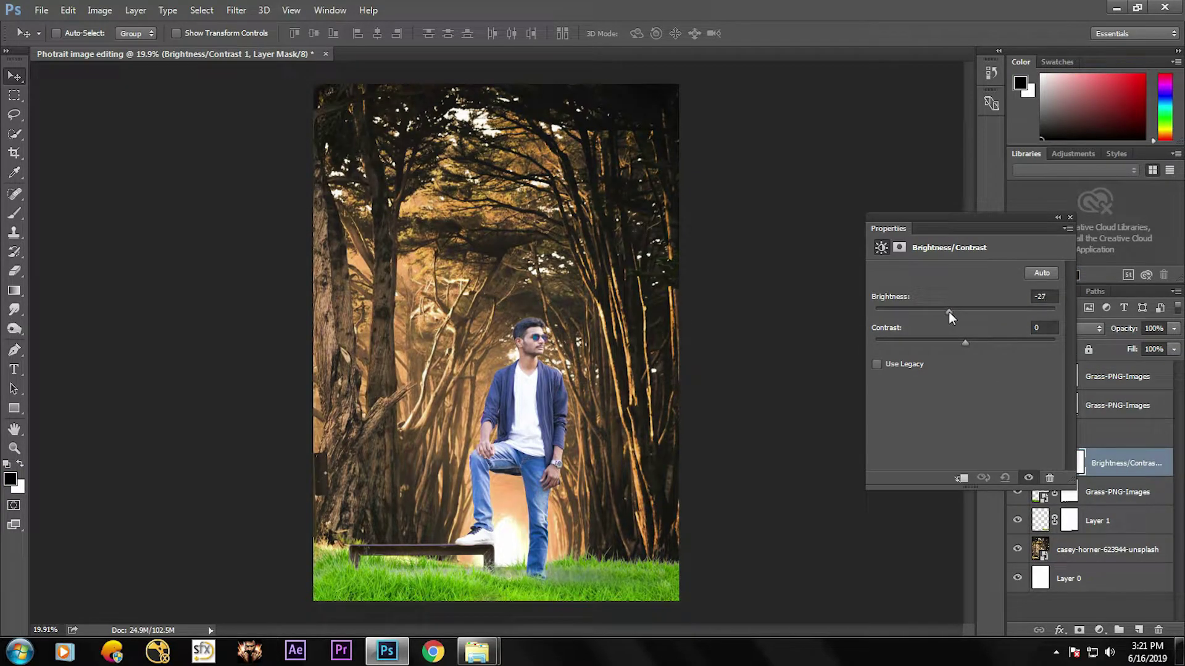
click(1069, 218)
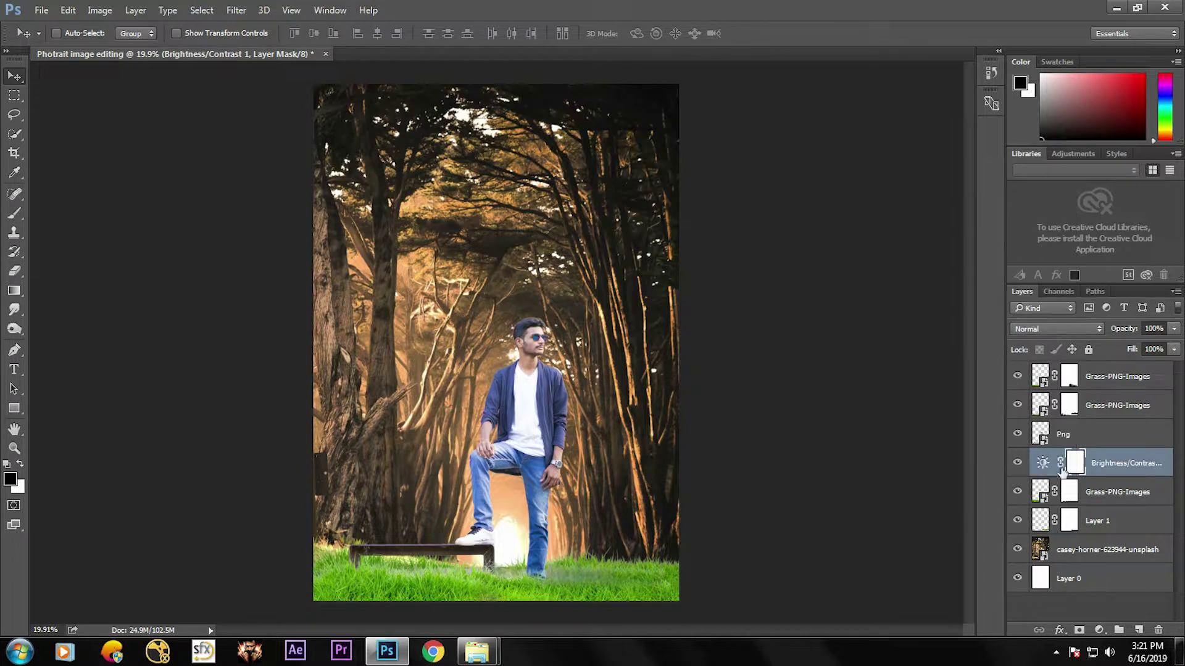
Step: Delete the Brightness/Contrast adjustment layer and merge the Grass-PNG-Images layer below Png with Layer 1
drag(1107, 473, 1158, 630)
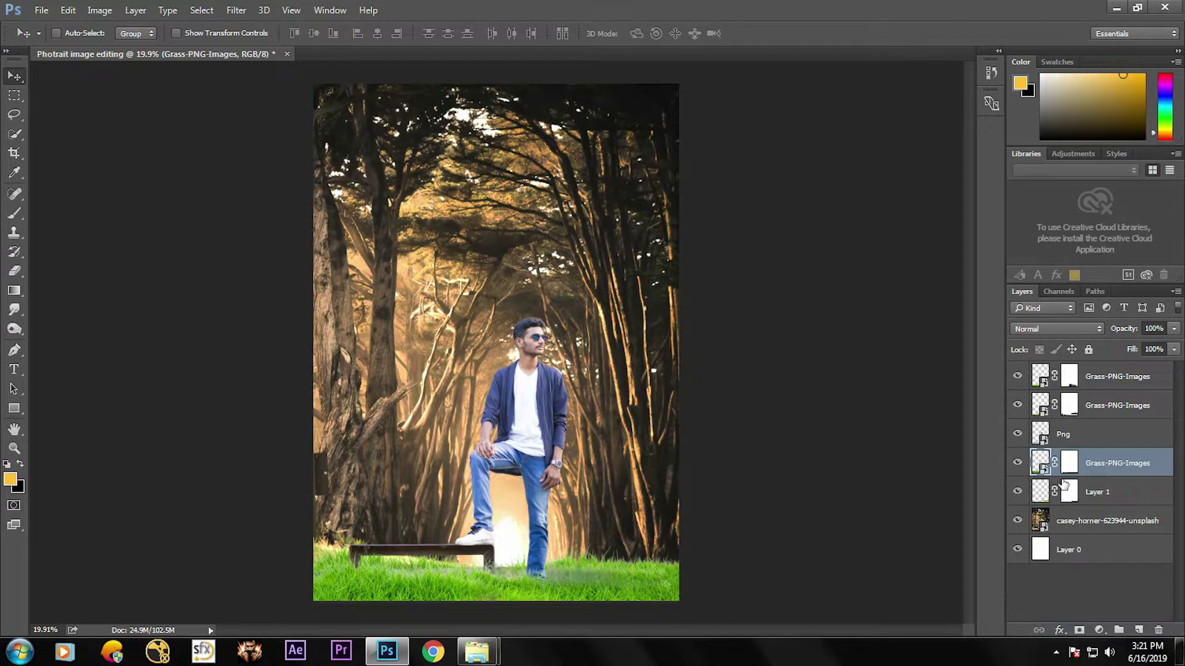
shift+click(1102, 494)
right_click(1104, 491)
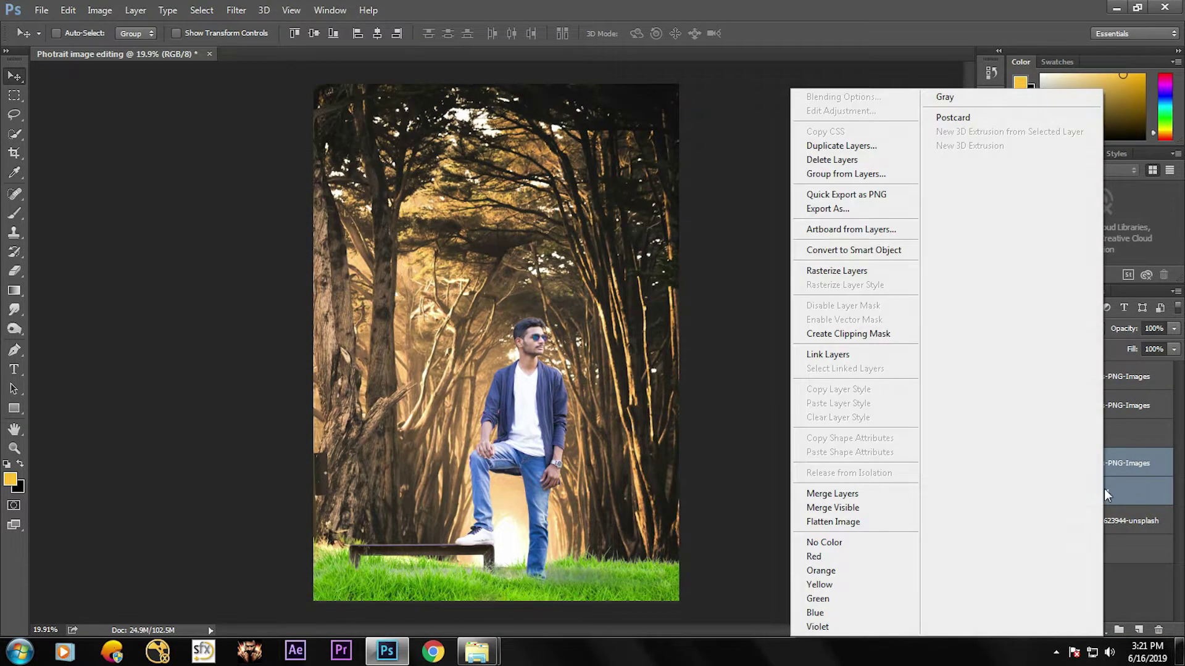
click(863, 495)
Step: Clip a Brightness/Contrast adjustment with slightly lowered brightness to the merged grass layer, and hide the two grass layers above Png
click(1099, 630)
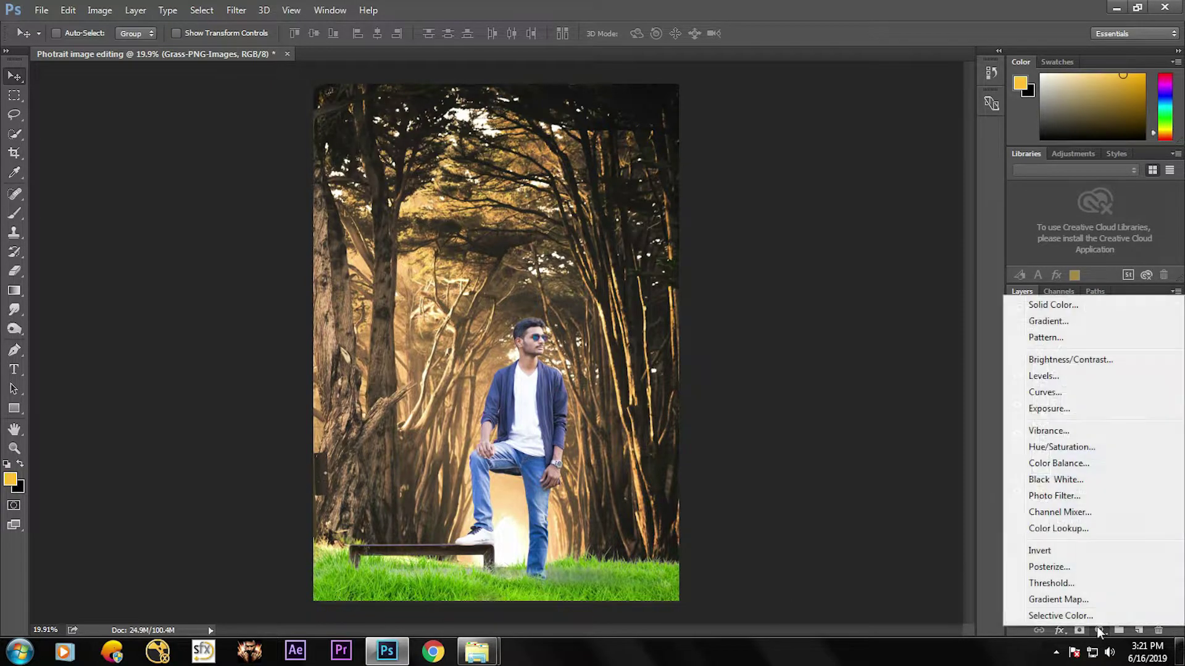
click(1049, 361)
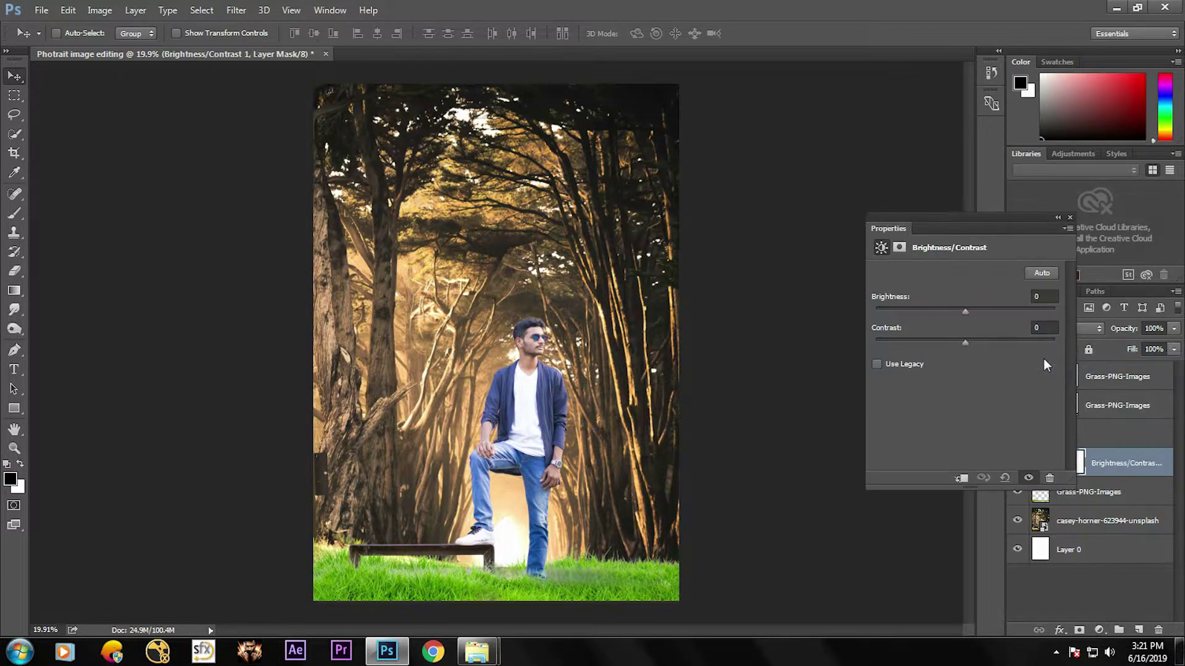
mouse_move(963, 310)
mouse_down()
mouse_move(942, 309)
mouse_move(980, 341)
mouse_move(962, 339)
mouse_move(955, 312)
mouse_up()
click(1028, 478)
click(1028, 478)
click(1070, 218)
drag(1017, 405, 1016, 376)
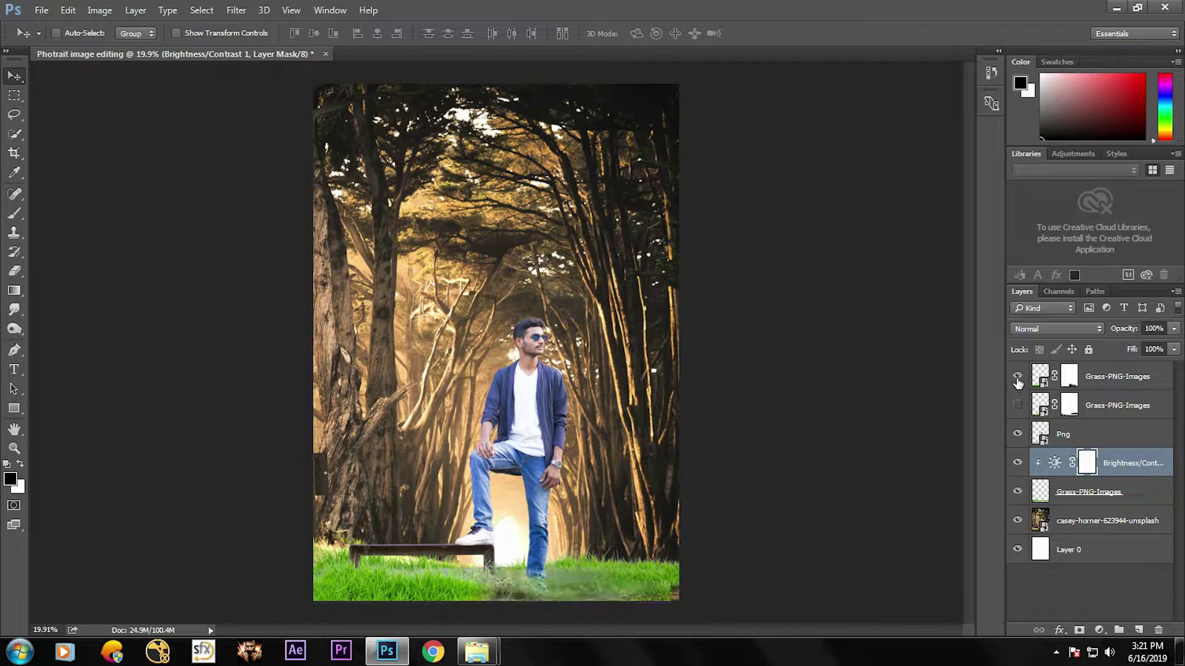
Step: Add a Color Balance adjustment on top with midtones +16, +5, -31 and shadows +17, +17, -37
click(1098, 629)
click(1059, 466)
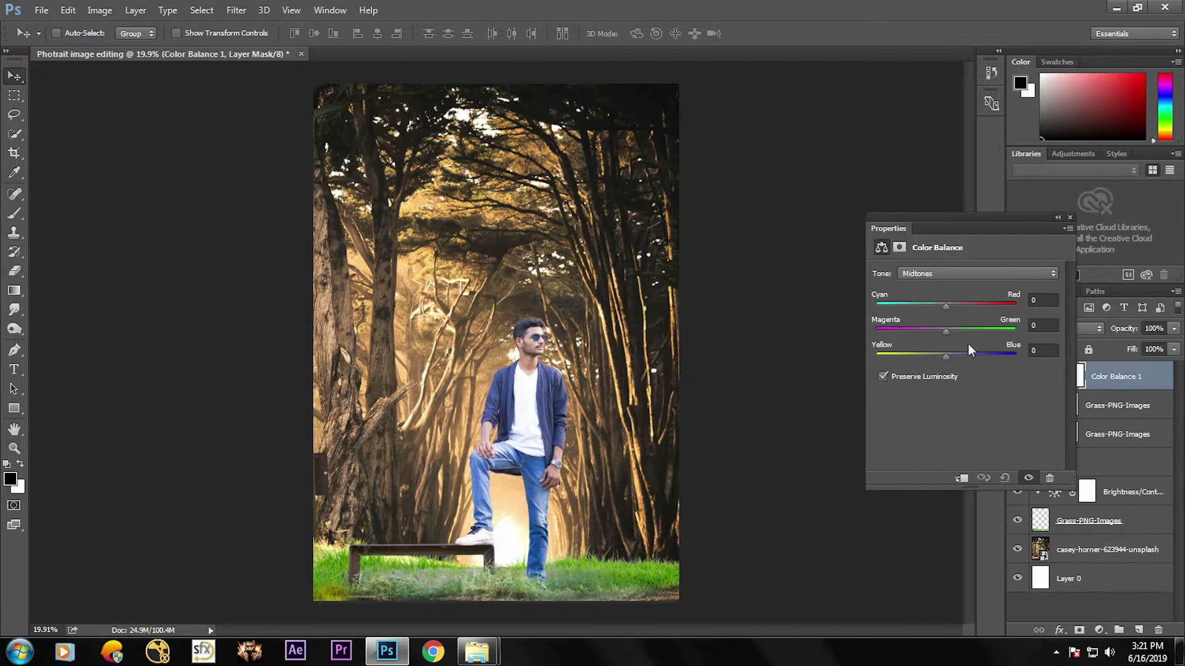
drag(946, 357, 929, 356)
drag(948, 335, 958, 306)
click(962, 273)
click(962, 275)
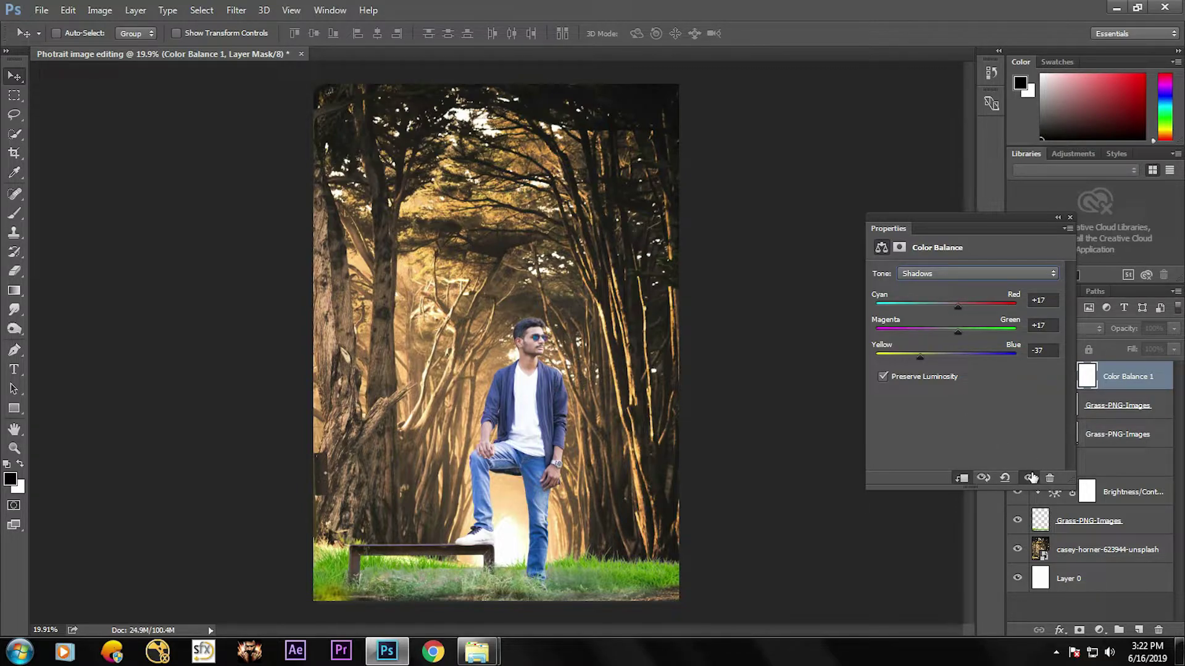
Step: Move the Color Balance layer directly below Png and clip it to the merged grass layer
drag(968, 229, 914, 215)
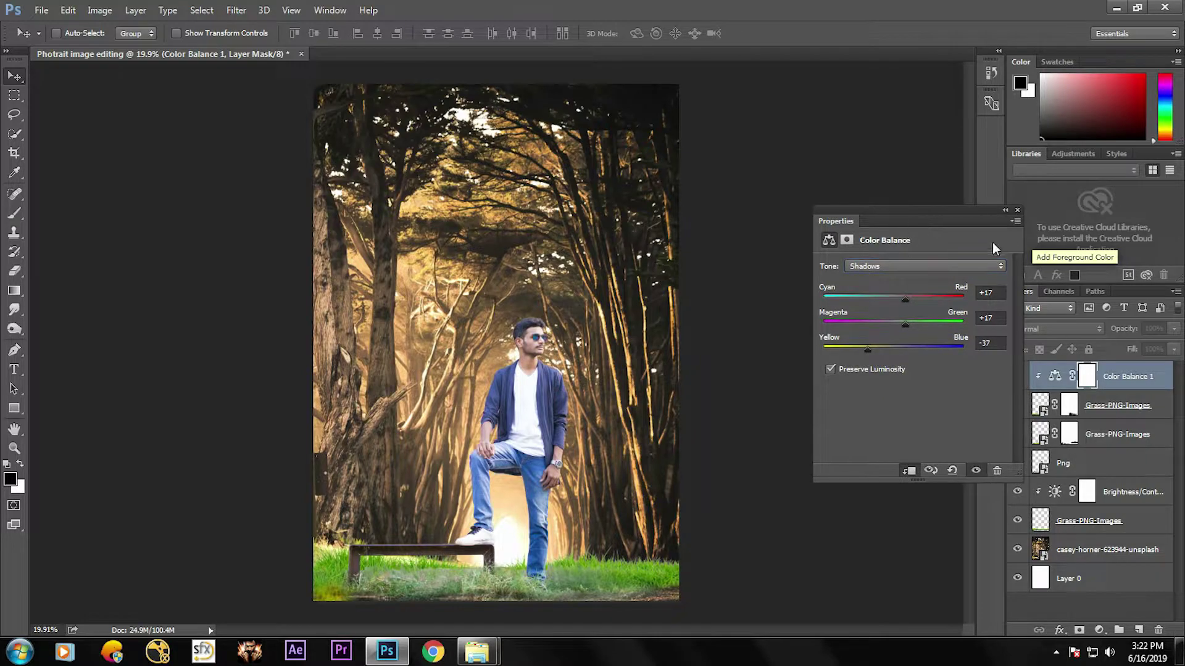
drag(1116, 387, 1073, 475)
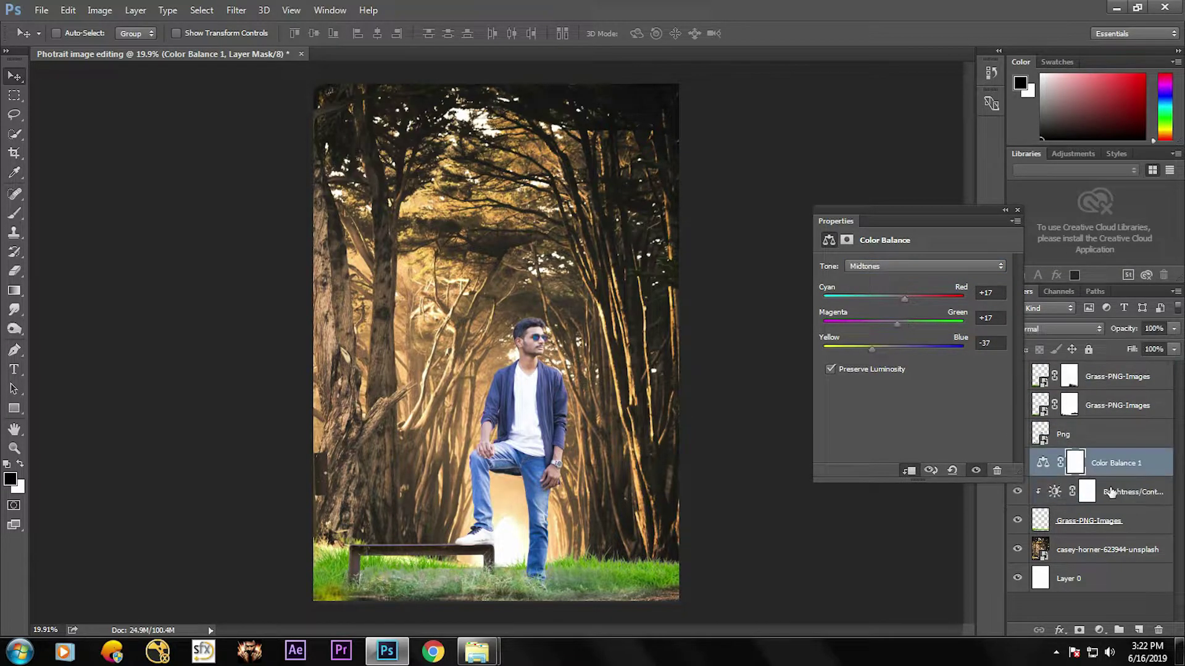
click(909, 471)
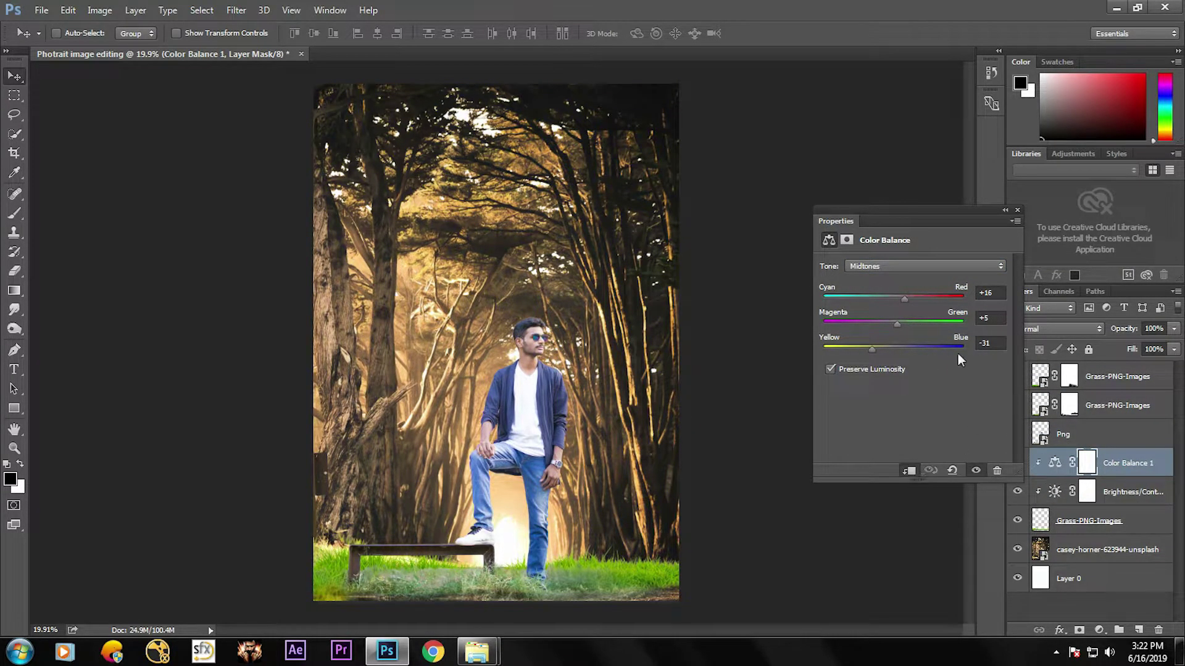
Step: Readjust the grass Color Balance's shadows and midtones, and set its highlights to +26, -15, -25
click(885, 271)
click(888, 276)
drag(902, 298, 868, 344)
click(890, 269)
click(889, 287)
drag(900, 298, 873, 342)
click(888, 266)
click(891, 296)
drag(913, 298, 876, 348)
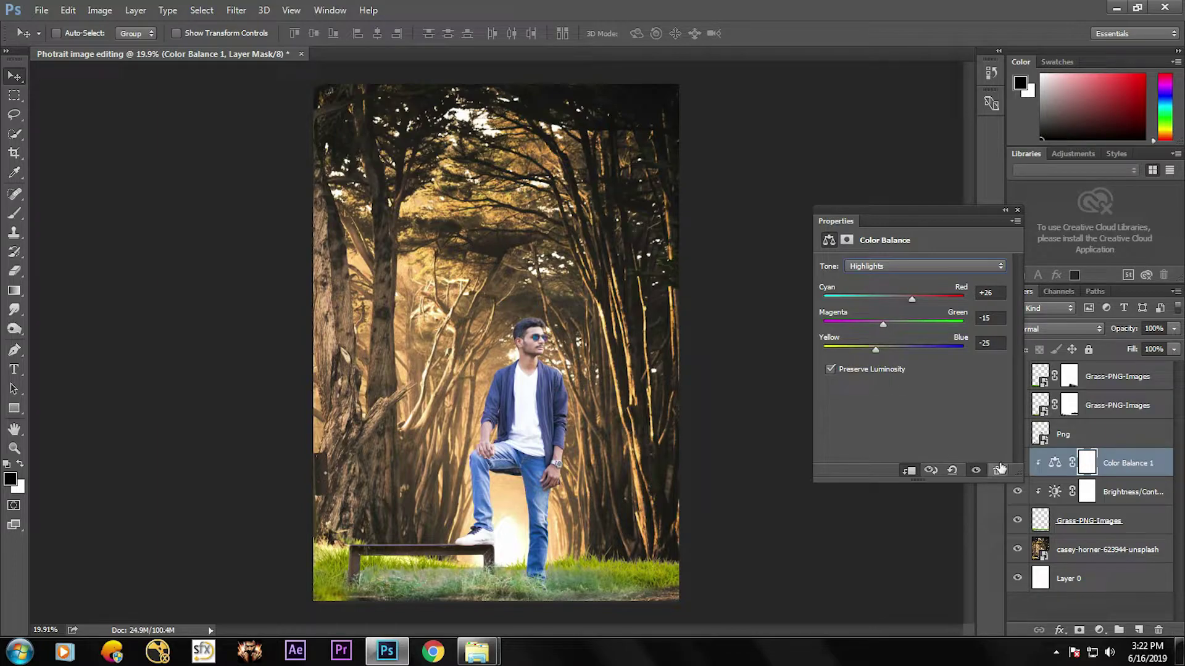
click(1015, 211)
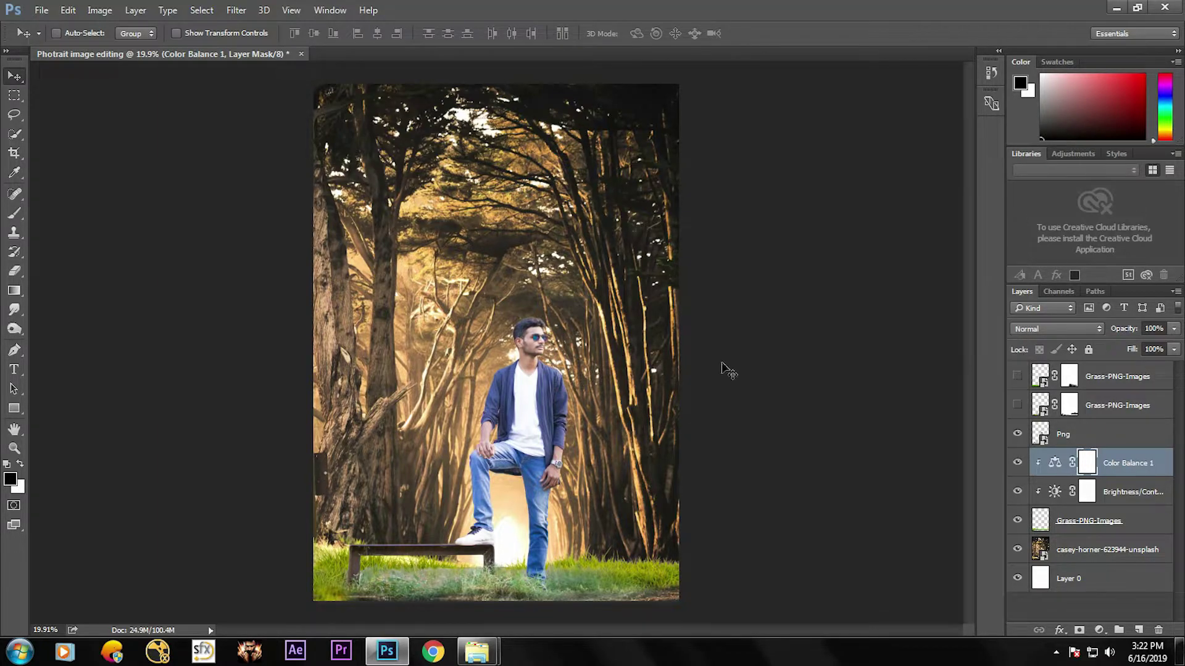
Step: Give the Color Balance and Brightness/Contrast layers a green color label
shift+click(1116, 492)
right_click(1115, 484)
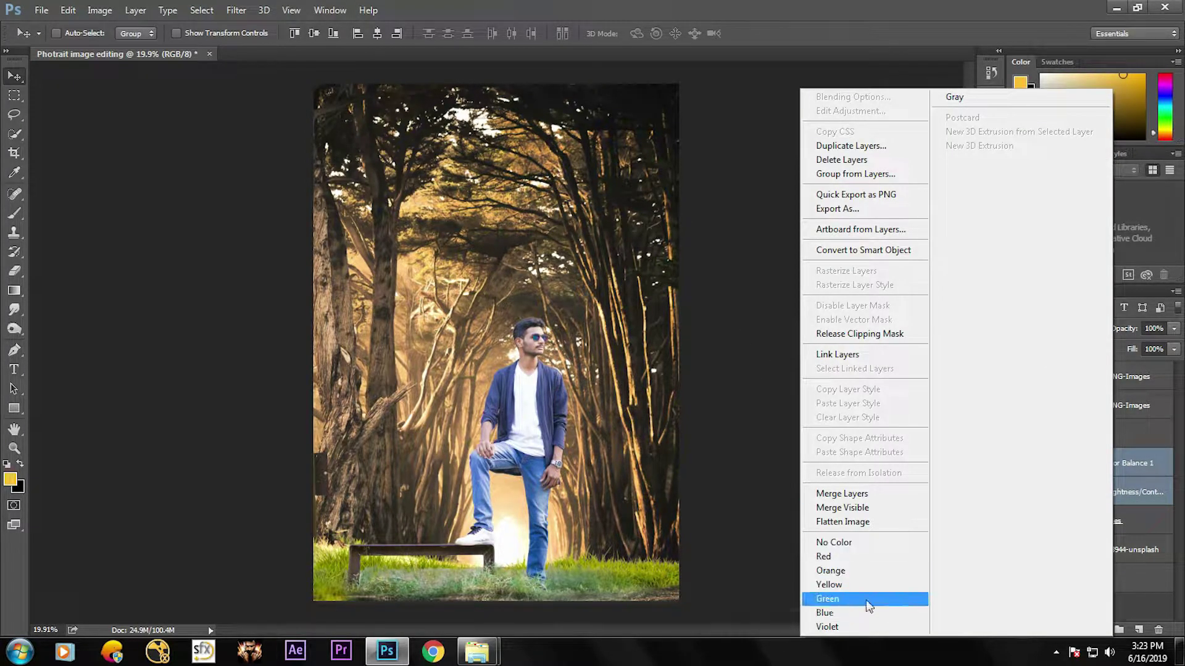
click(828, 599)
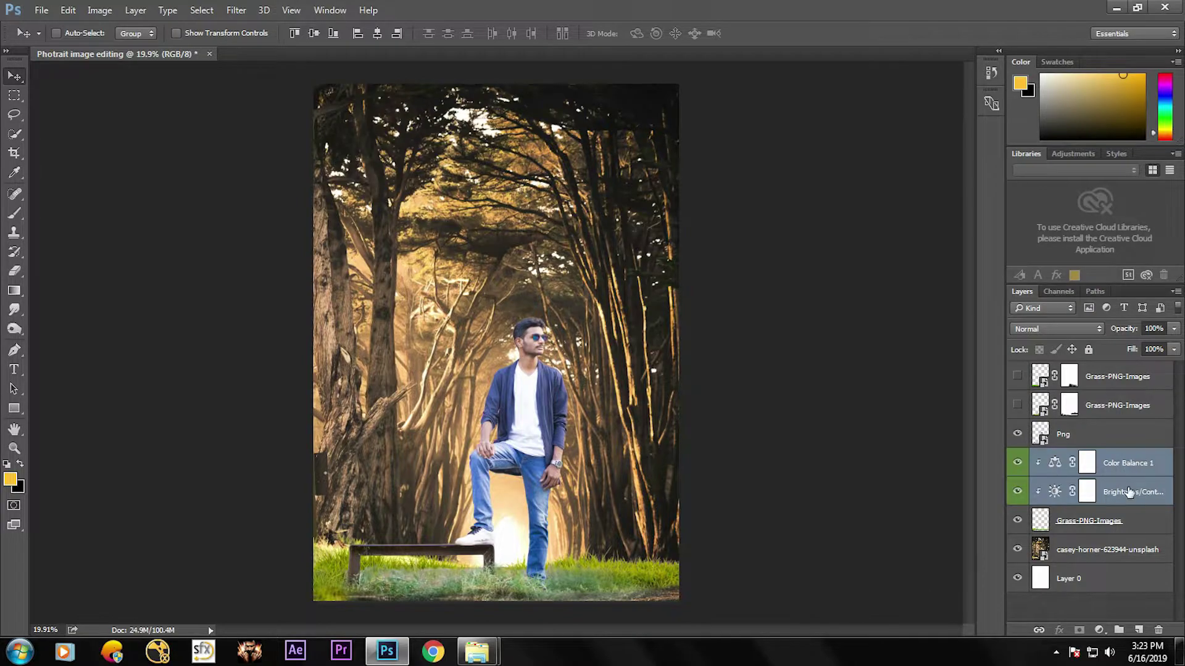
Step: Try merging the two adjustment layers into the grass layer below them, and undo the merge
shift+click(1125, 529)
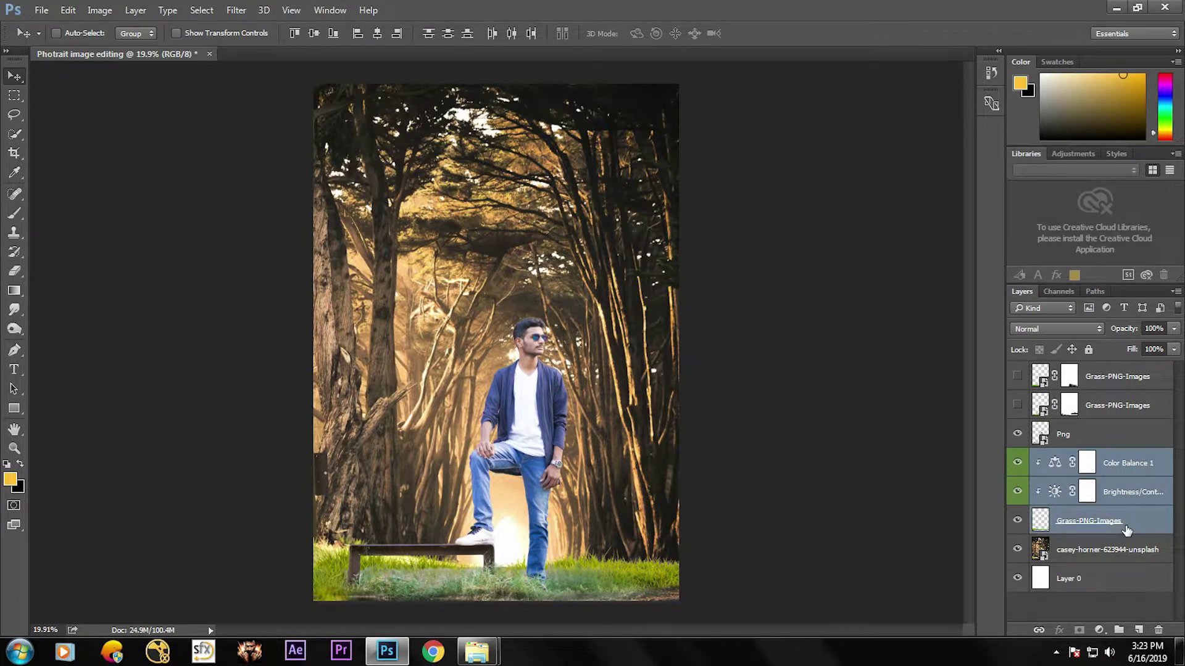
right_click(1125, 522)
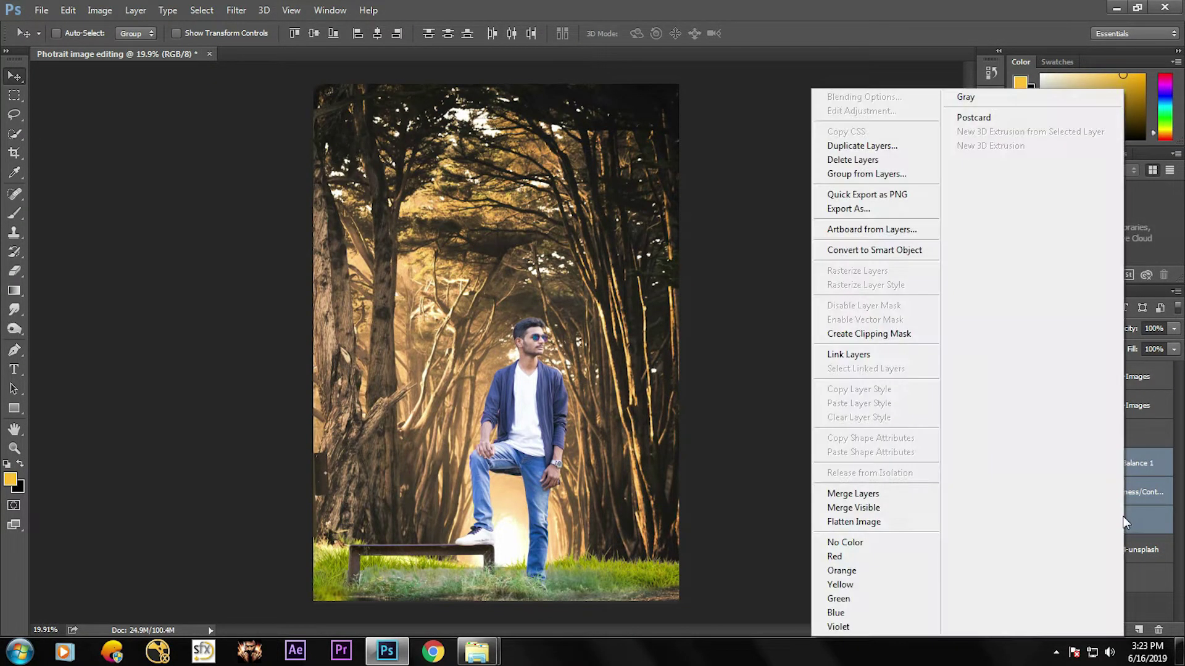
click(870, 497)
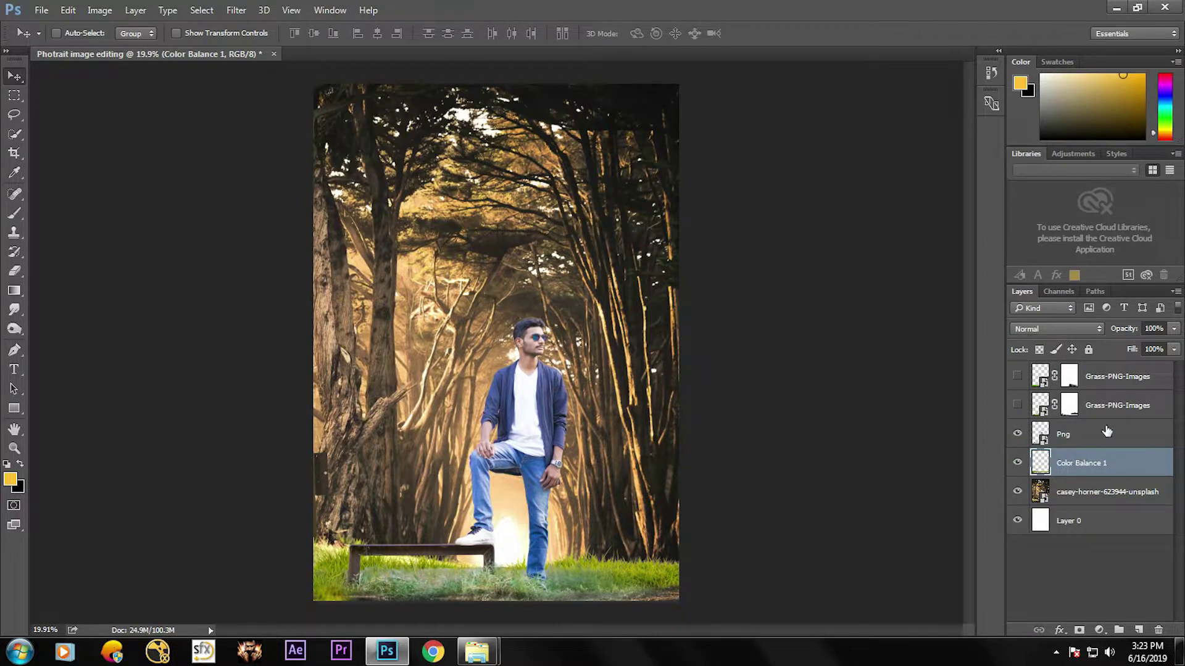
key(ctrl+z)
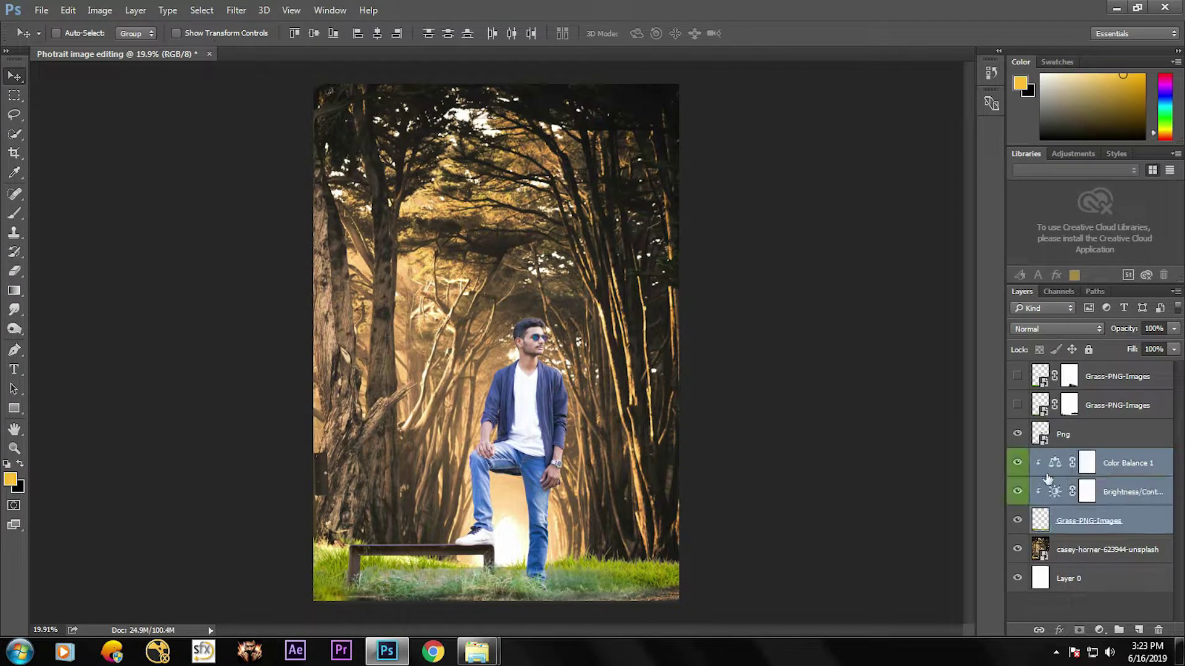
Step: Duplicate the Color Balance and Brightness/Contrast layers and move the copies to the top of the layer stack
click(1116, 469)
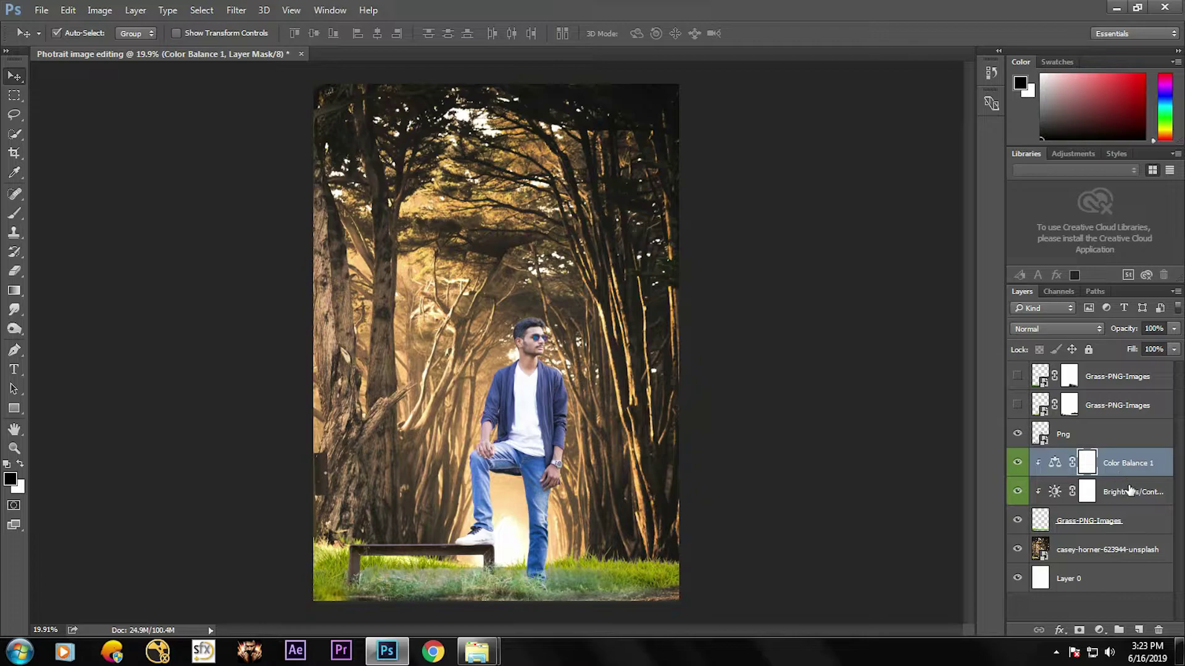
click(1122, 487)
click(1118, 379)
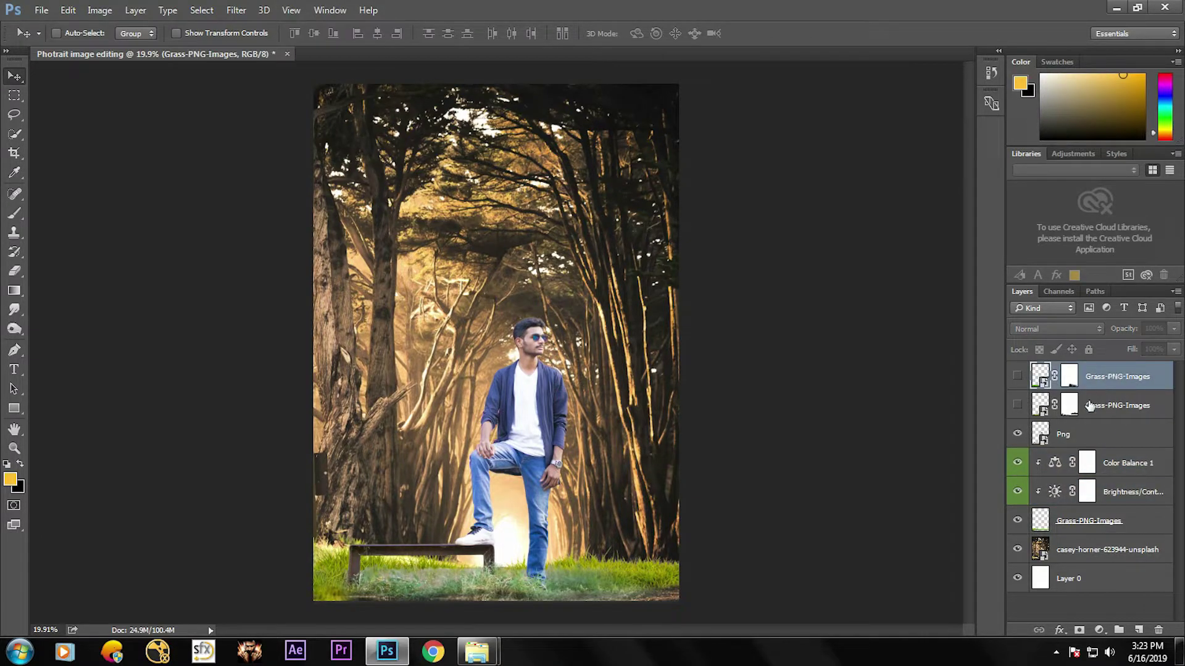
click(1119, 469)
ctrl+click(1118, 493)
key(ctrl+j)
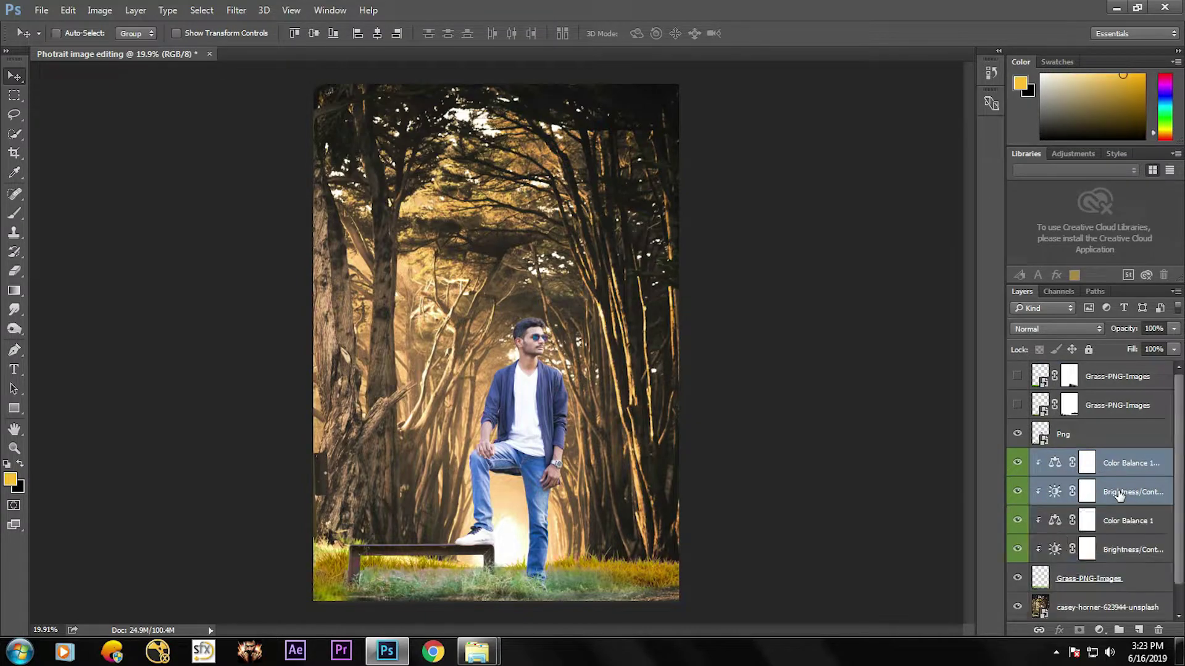
drag(1118, 494, 1108, 374)
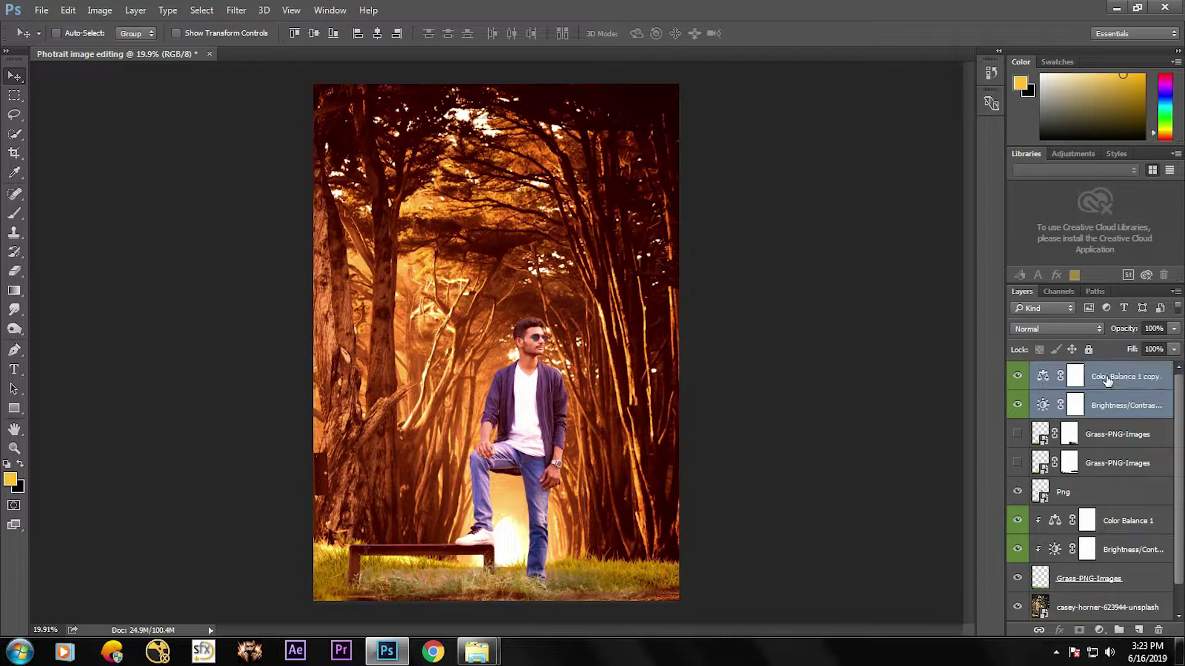
Step: Show the two hidden Grass-PNG-Images layers above Png and merge them into one layer
click(1017, 463)
click(1017, 434)
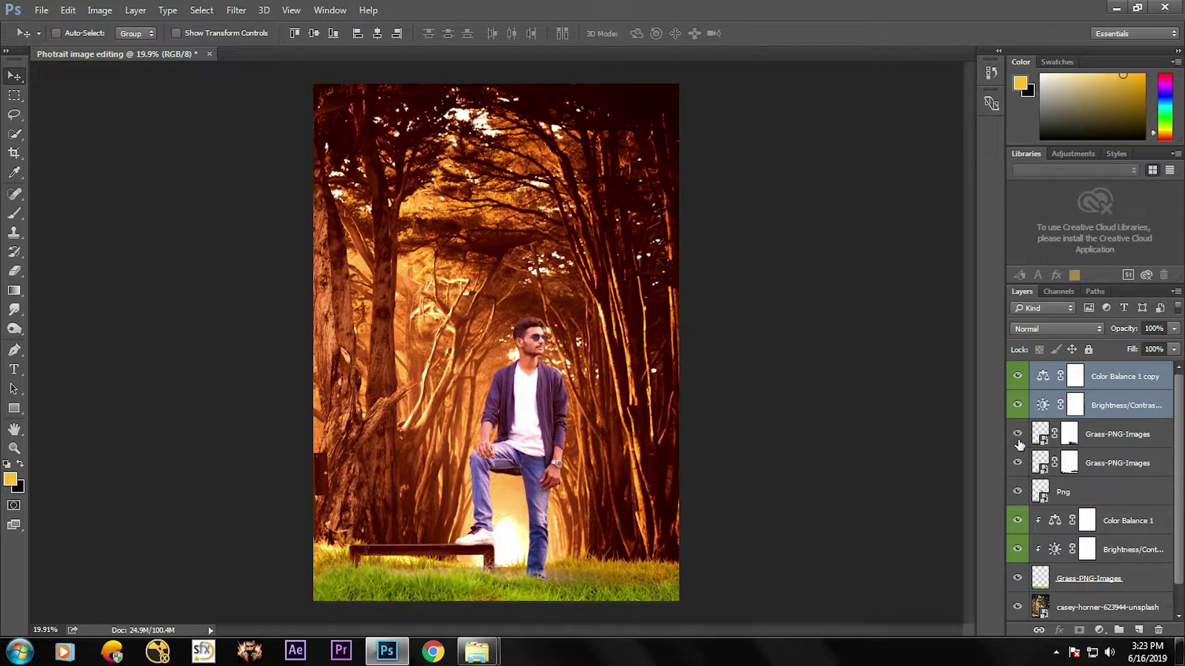
click(1104, 435)
ctrl+click(1108, 463)
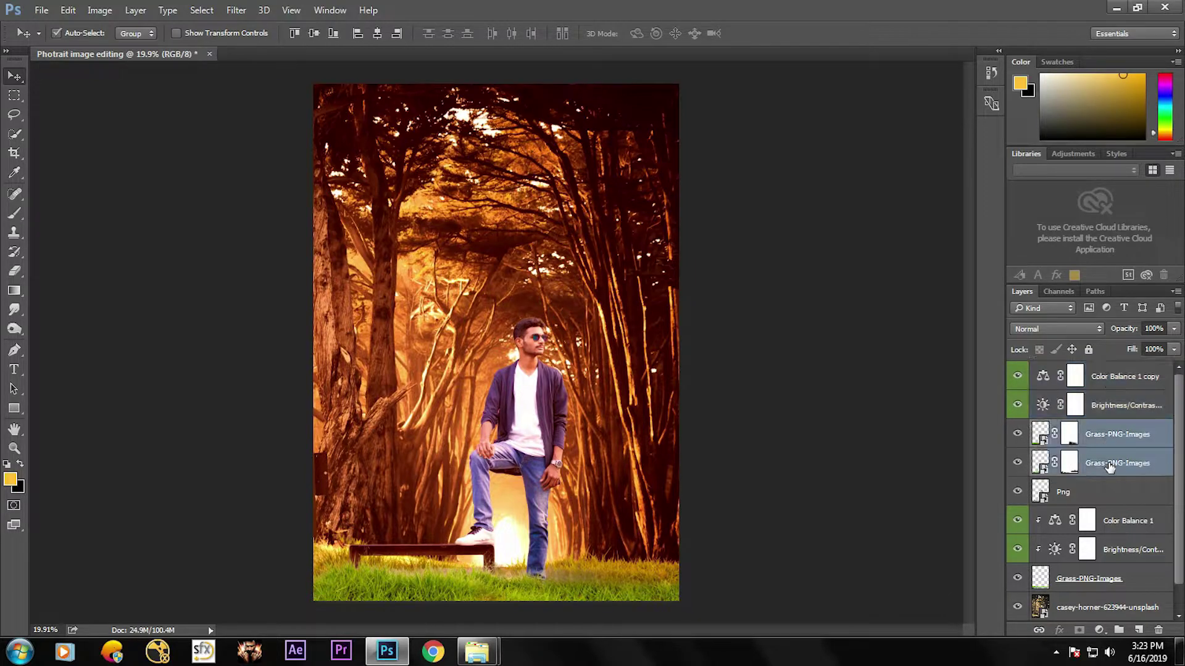
right_click(1109, 449)
click(839, 522)
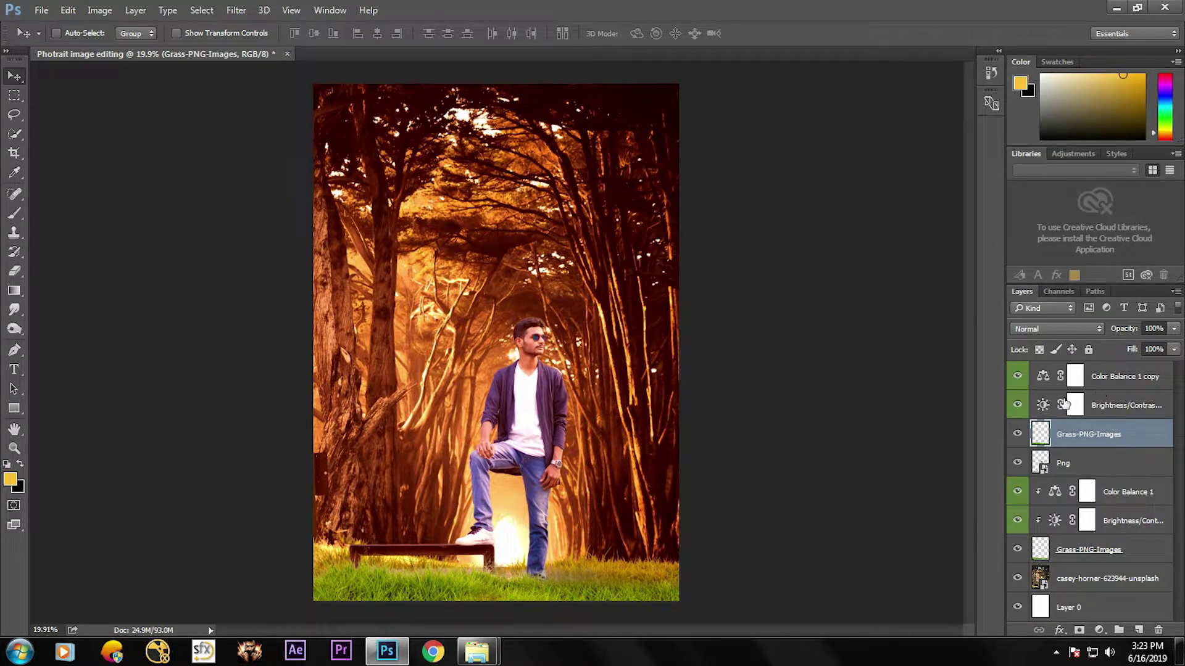
Step: Clip the copied Brightness/Contrast and Color Balance layers to the merged foreground grass layer
click(1104, 404)
ctrl+click(1098, 388)
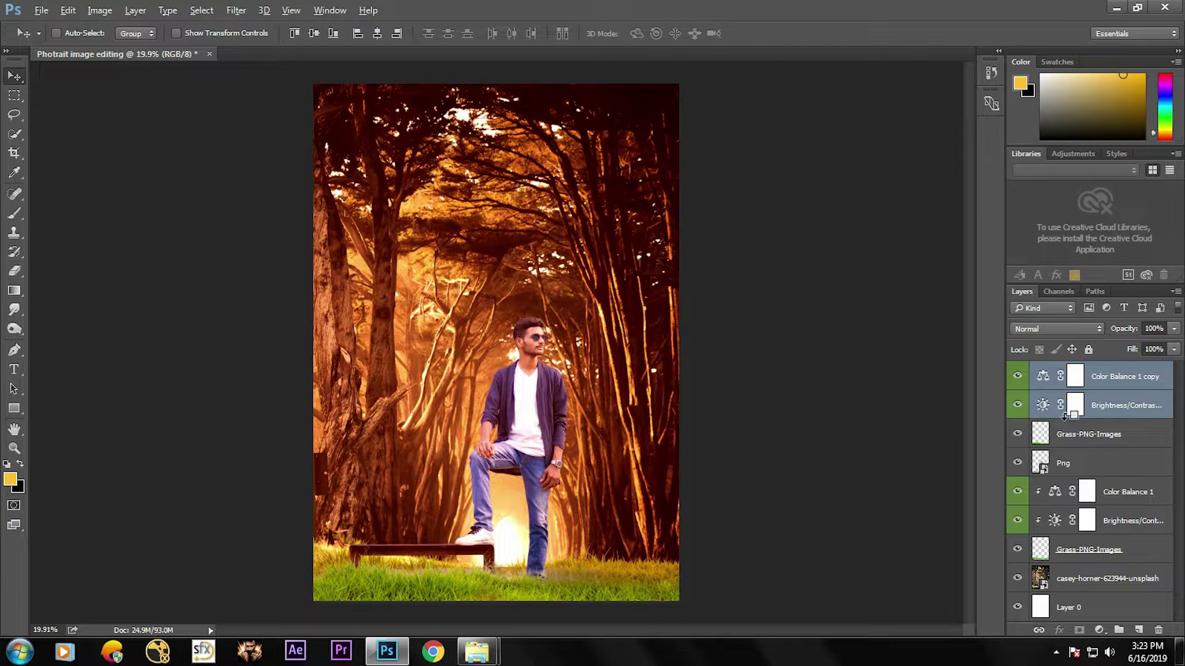
alt+click(1064, 419)
alt+click(1066, 389)
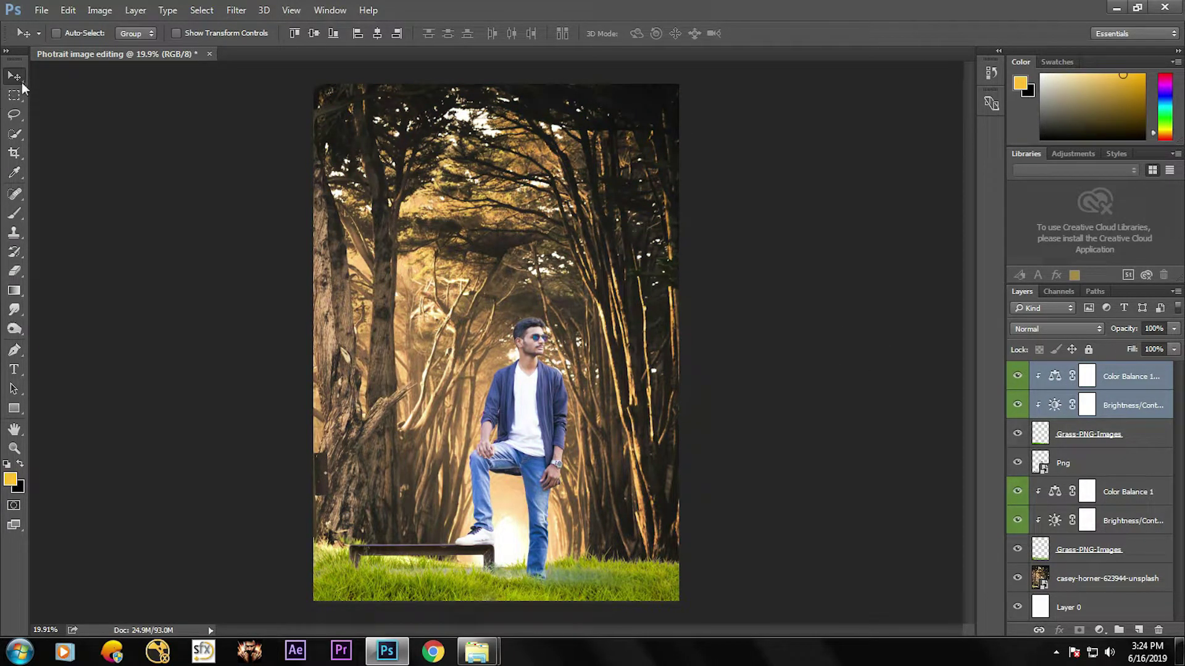
Step: Set the copied Color Balance adjustment's midtones to +9 cyan-red, -31 magenta-green and -47 yellow-blue
click(1056, 408)
click(1057, 378)
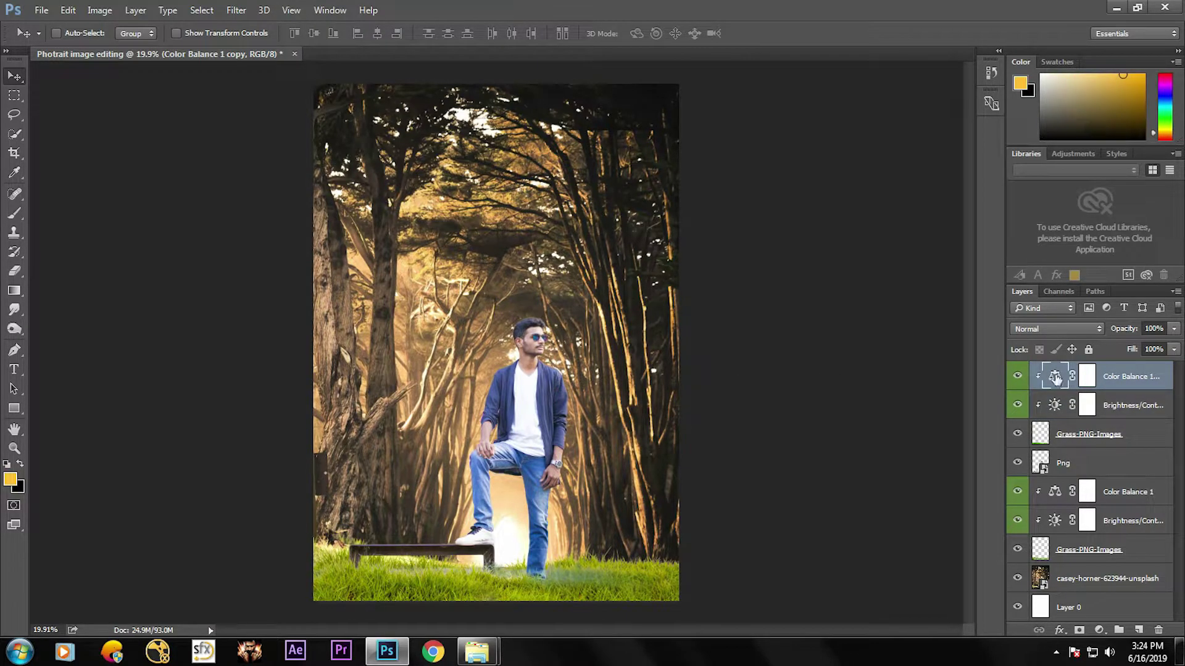
double_click(1057, 378)
drag(866, 350, 875, 327)
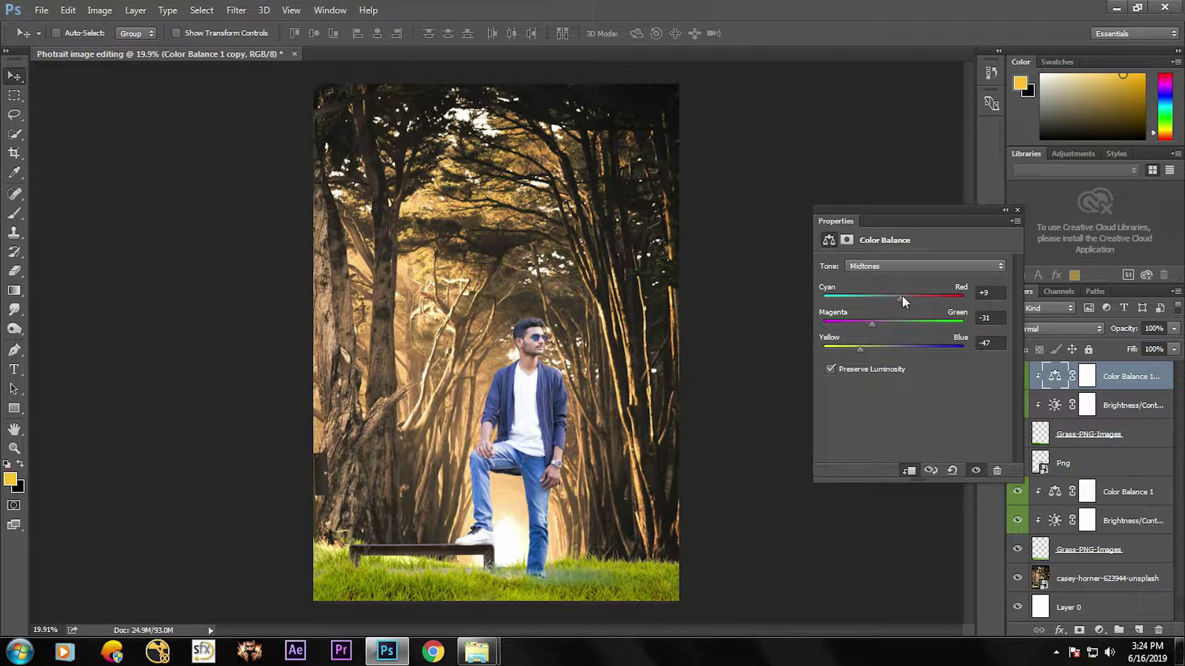
click(1017, 210)
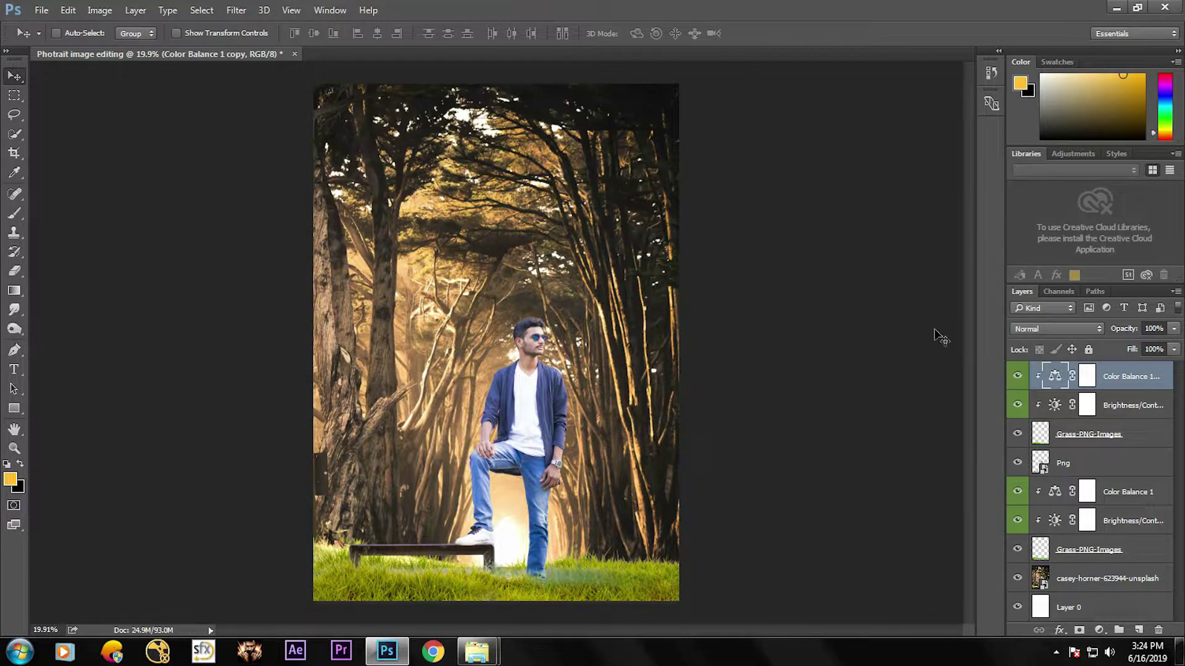
Step: Create a layer above Png and paint golden yellow beside the standing foot with a size 400 brush at 65% opacity
click(1090, 465)
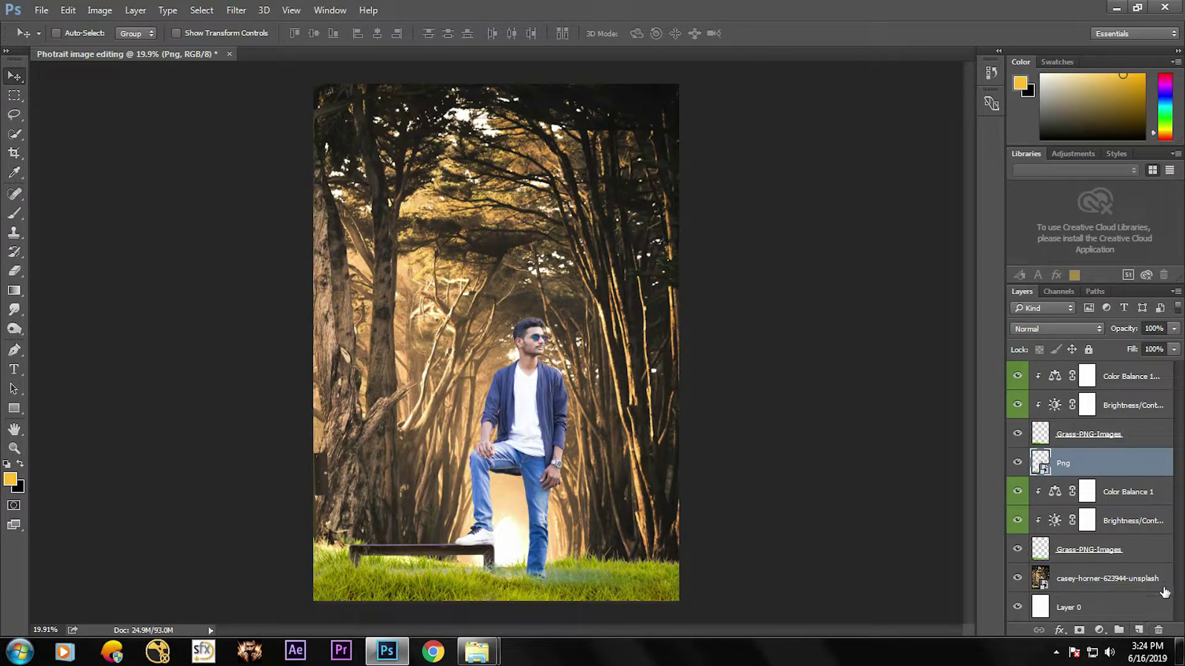
click(1139, 630)
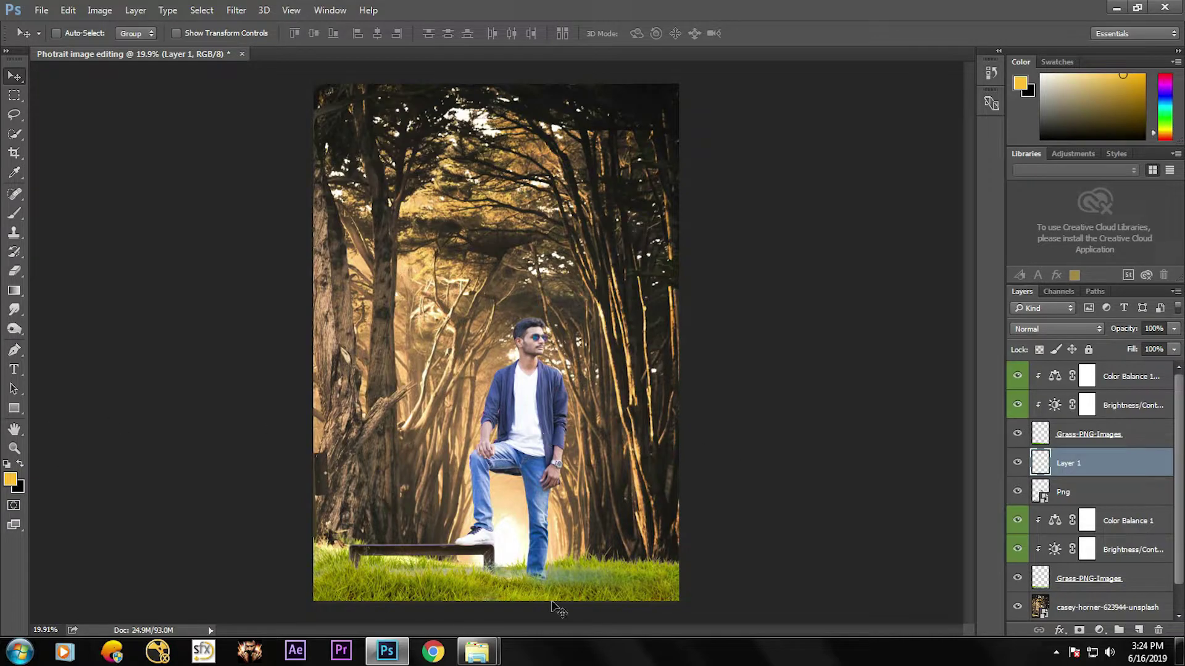
click(14, 213)
mouse_move(601, 561)
mouse_down()
mouse_move(586, 577)
mouse_move(558, 571)
mouse_move(617, 577)
mouse_up()
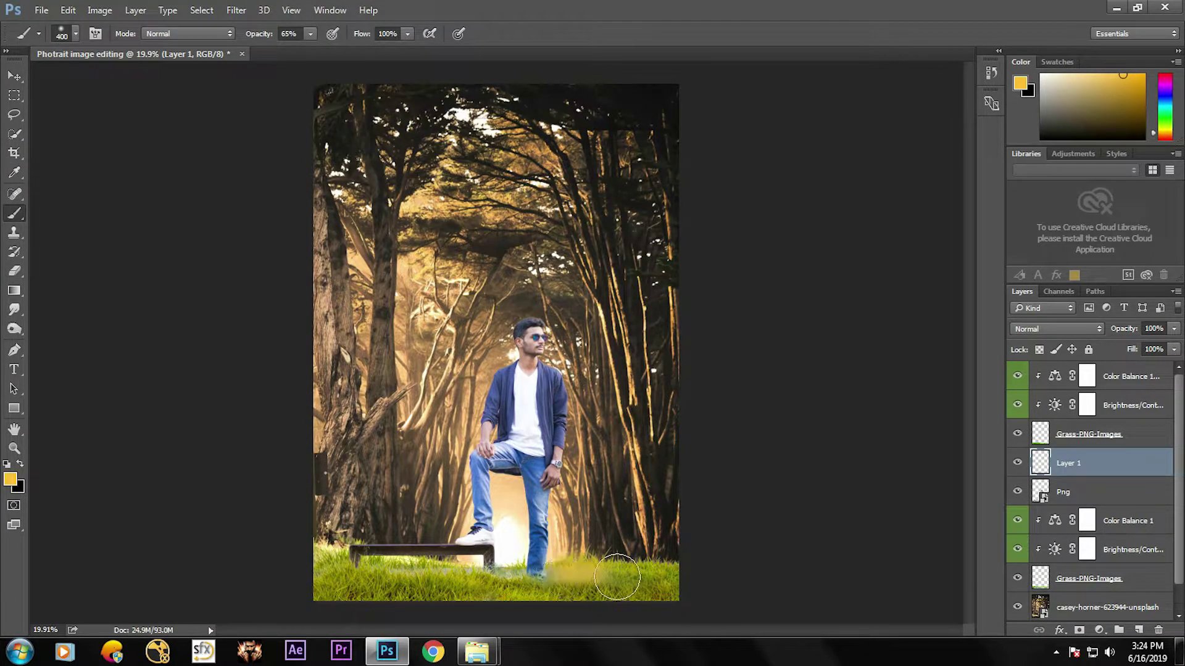
mouse_move(512, 571)
mouse_down()
mouse_move(531, 577)
mouse_move(509, 574)
mouse_up()
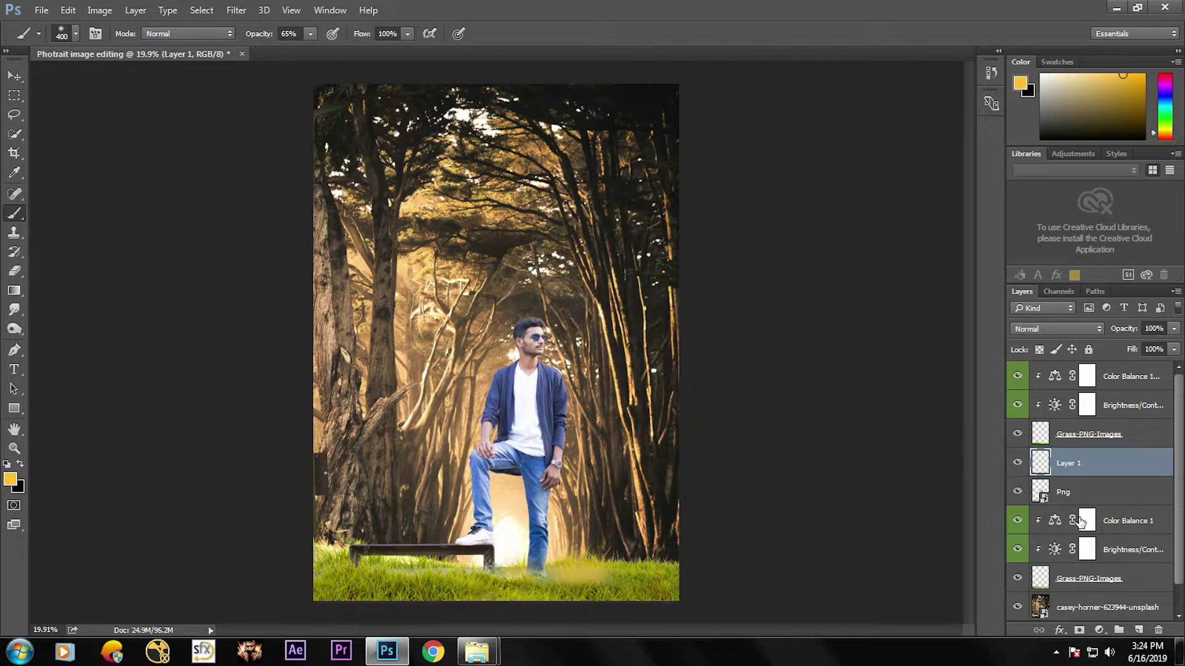
Step: Apply a Gaussian Blur with an 83.5-pixel radius to the golden paint on Layer 1
click(237, 10)
mouse_move(361, 178)
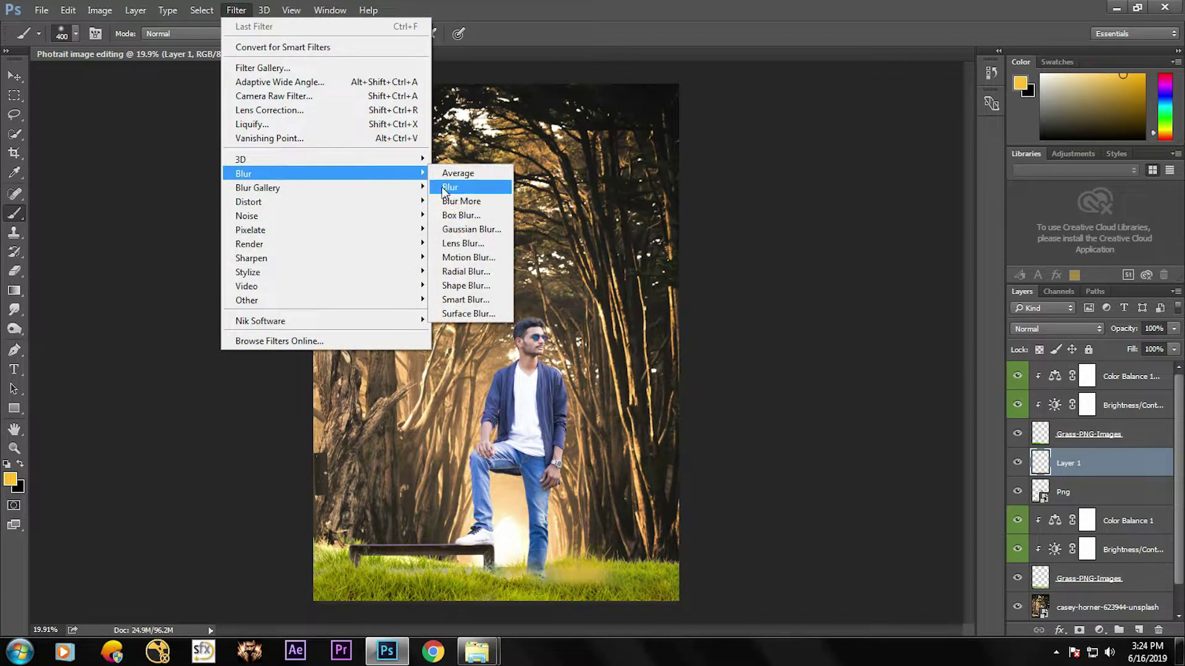
click(472, 229)
drag(974, 331, 984, 323)
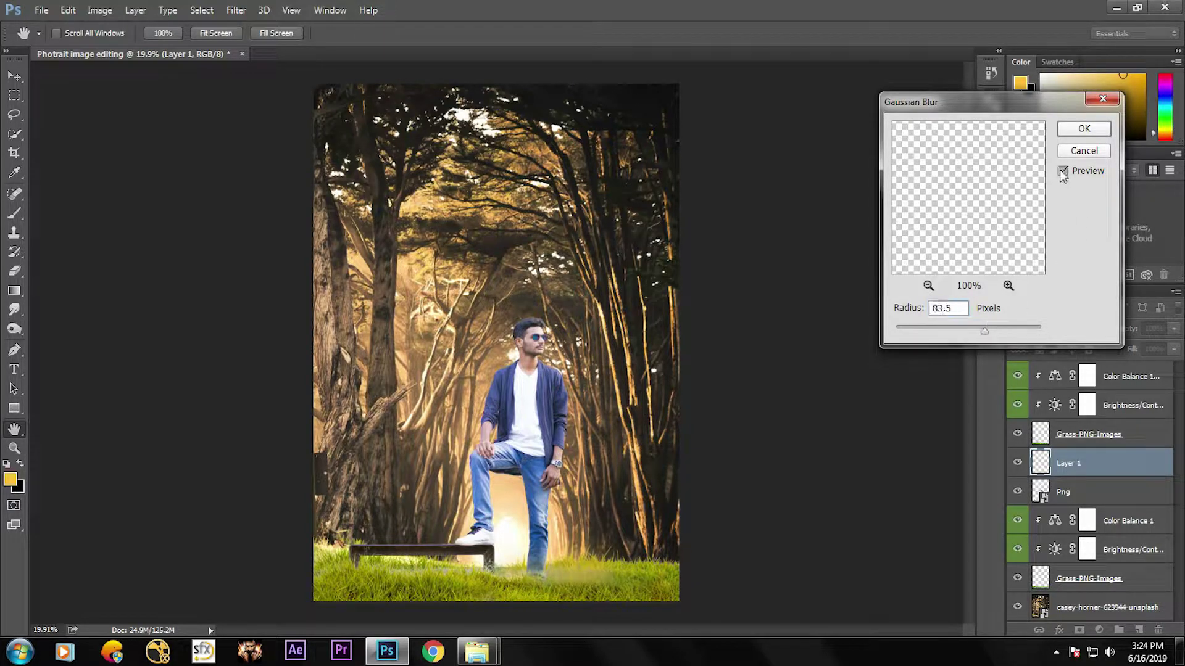
click(1084, 129)
Step: Set Layer 1 to 85% opacity and 93% fill, and shift its golden glow slightly downward on the grass
key(b)
mouse_move(1122, 329)
mouse_down()
mouse_move(1112, 333)
mouse_move(1125, 350)
mouse_up()
click(14, 76)
drag(580, 569, 580, 575)
click(1017, 463)
click(1017, 463)
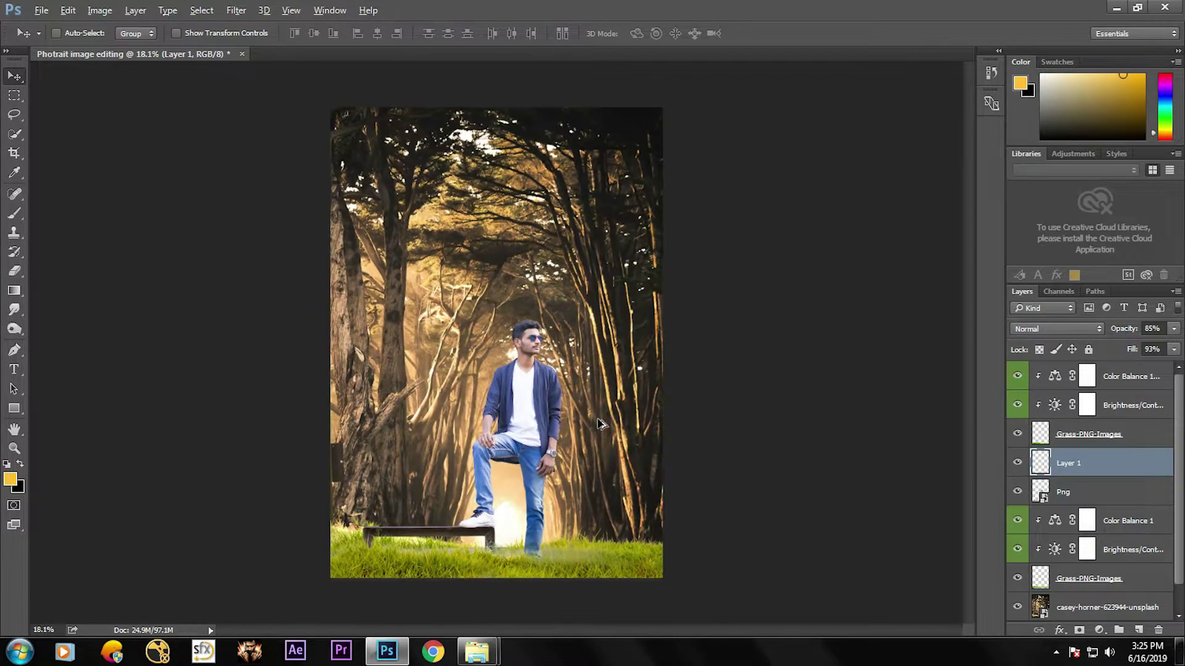
Step: Start a Tilt-Shift blur on the casey-horner-623944-unsplash layer and position its focus band between the man's waist and knees
scroll(1042, 464, down, 1)
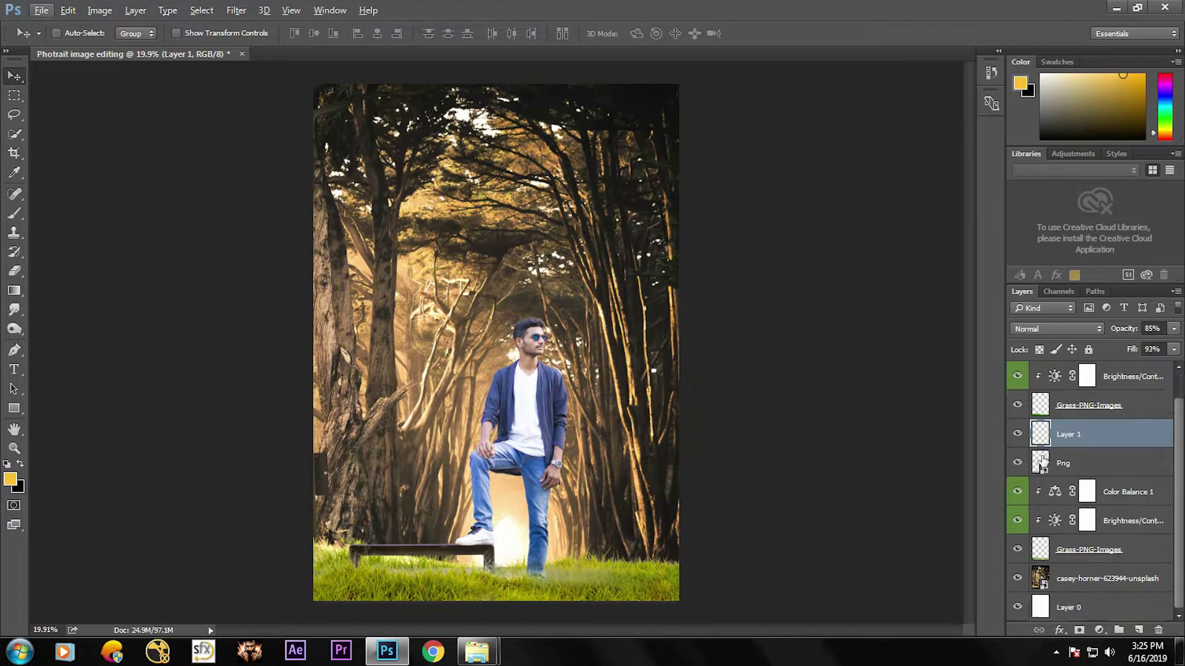
click(1125, 580)
click(236, 11)
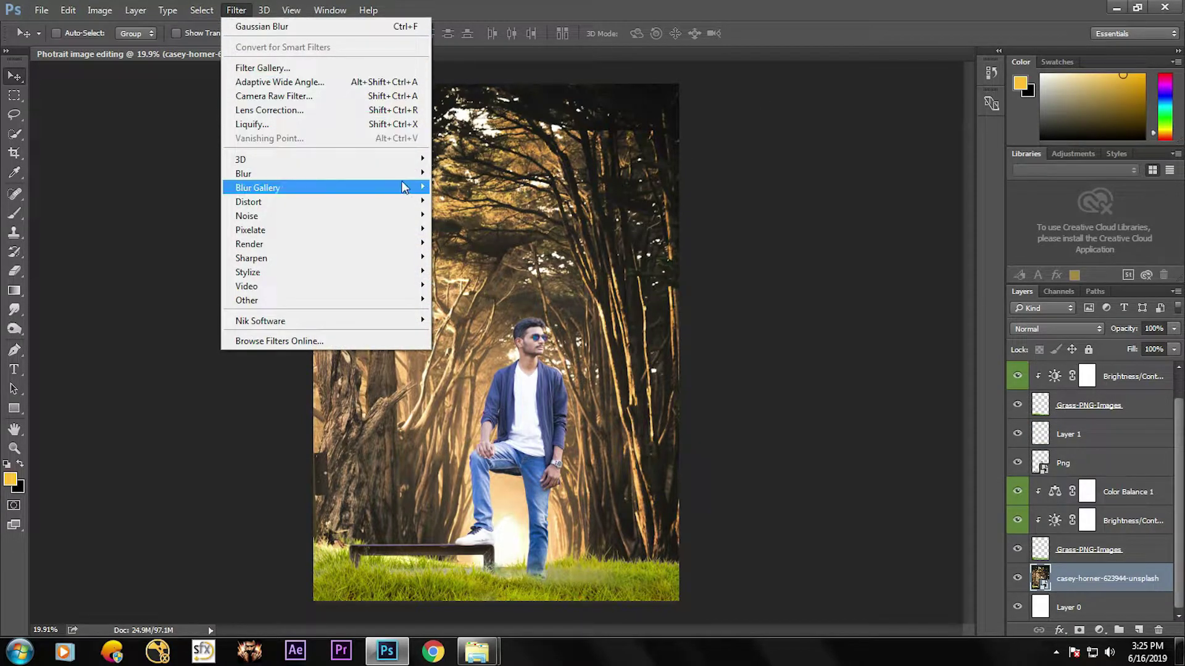
mouse_move(388, 174)
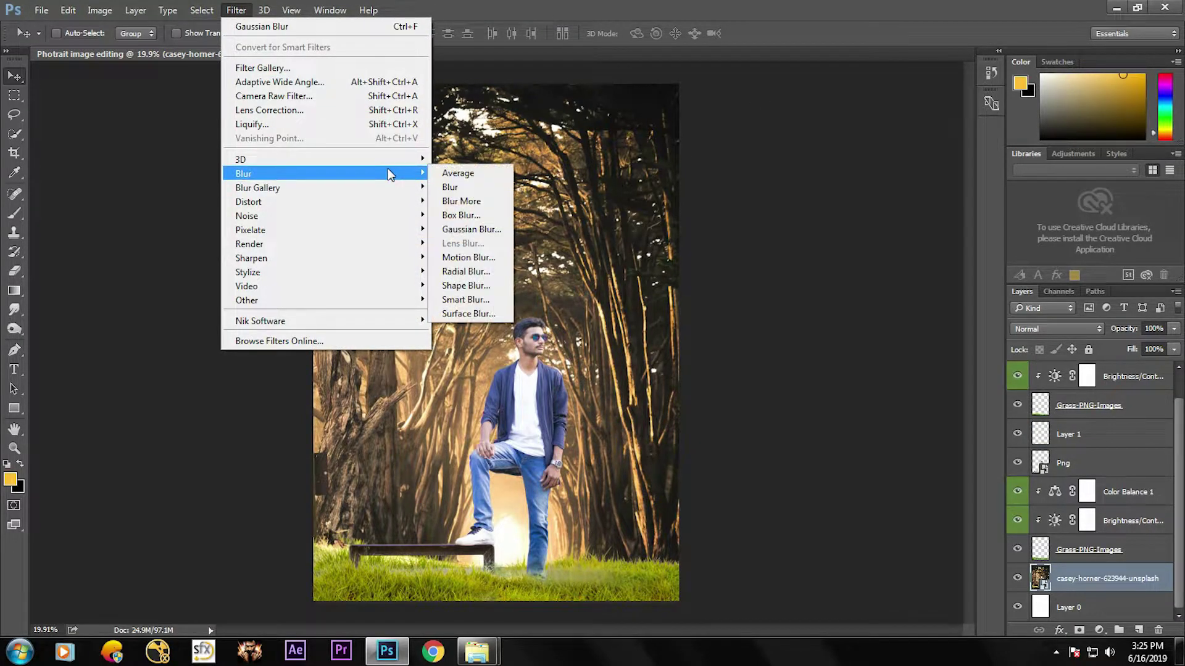
click(472, 216)
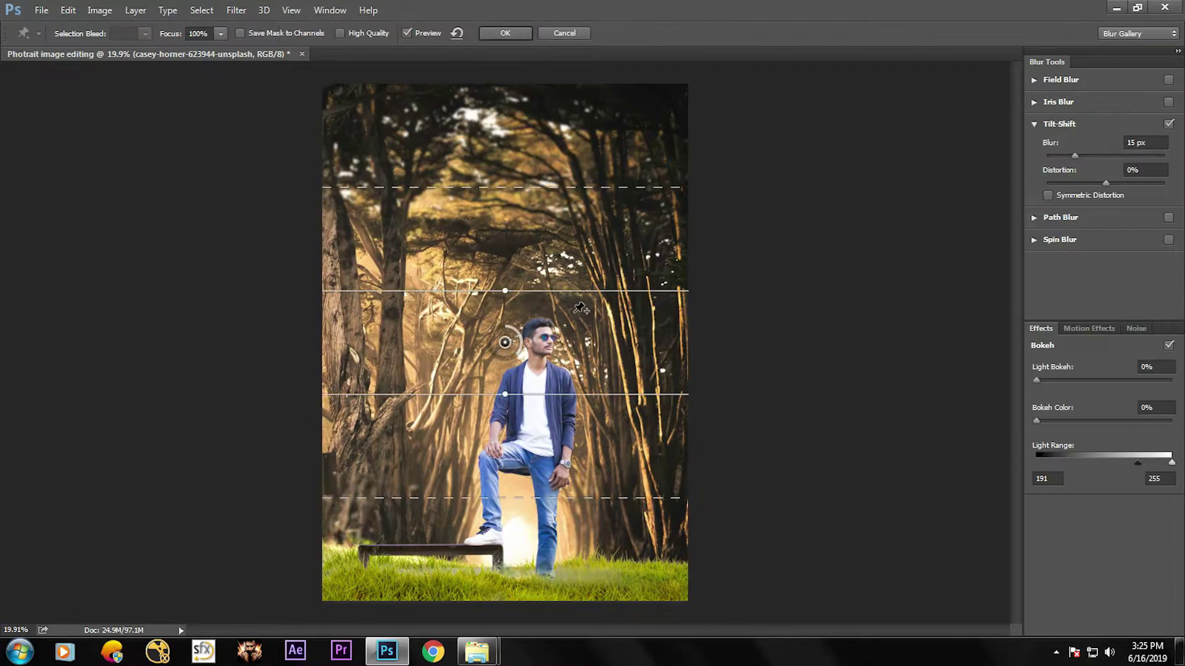
drag(558, 560, 558, 526)
drag(505, 342, 564, 497)
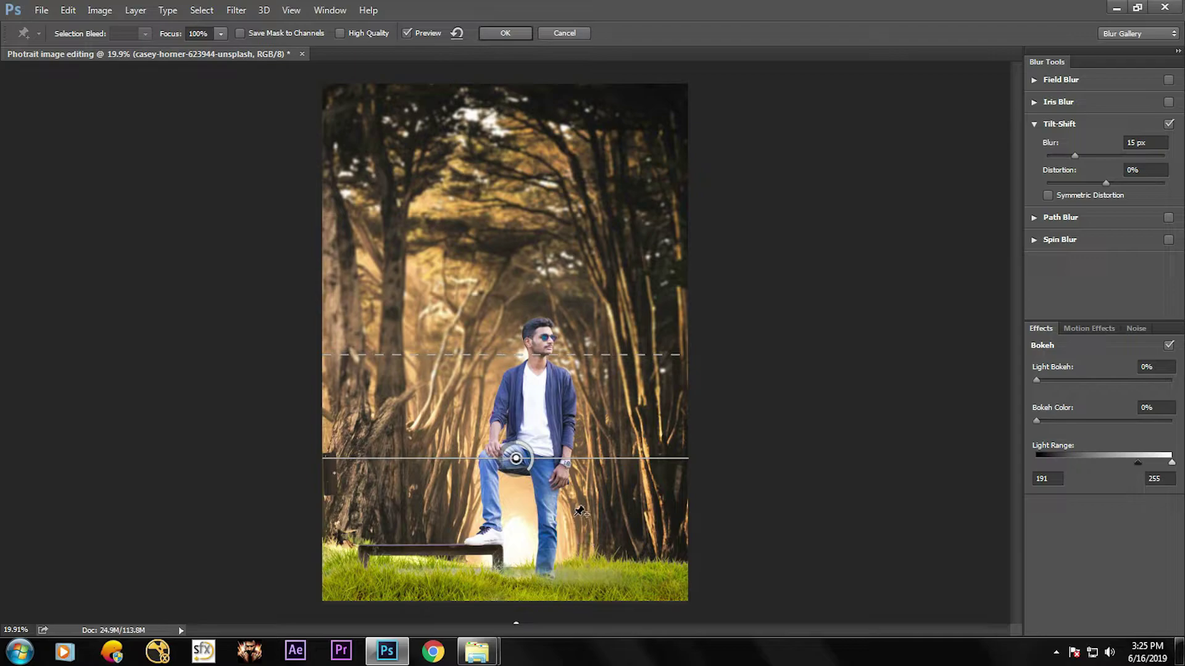
drag(516, 458, 516, 411)
drag(516, 579, 515, 489)
drag(516, 411, 520, 429)
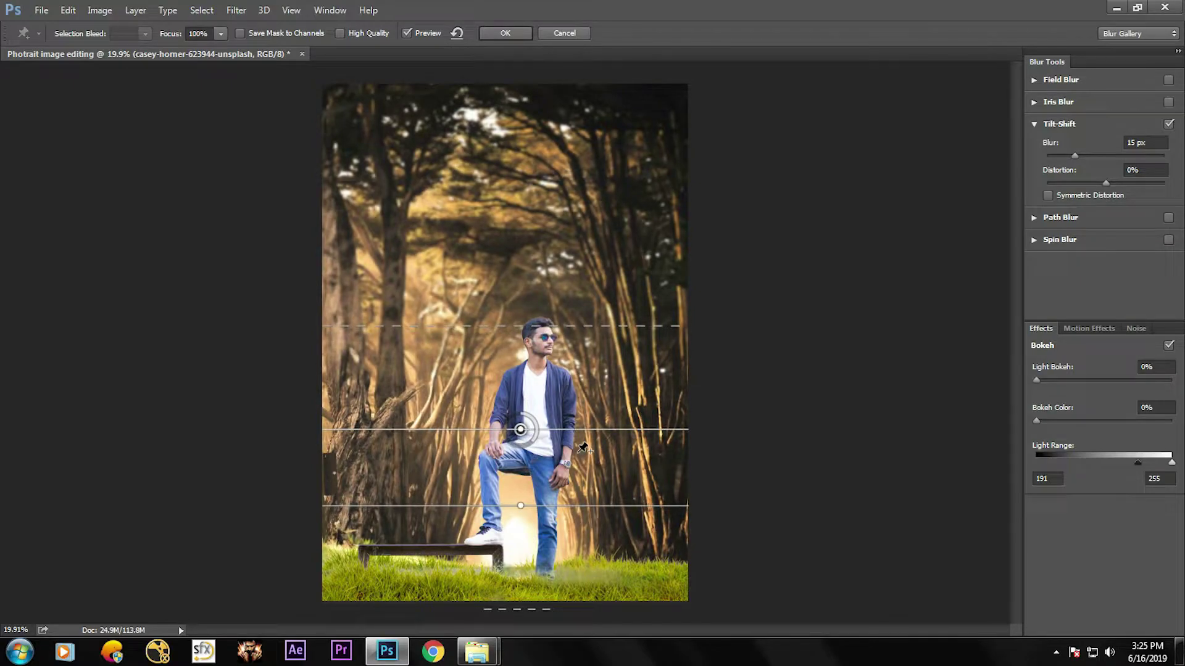
Step: Lower the upper Tilt-Shift transition line to the man's chest, reduce the blur amount and apply the filter to the forest photo
click(407, 33)
click(408, 34)
drag(619, 326, 618, 393)
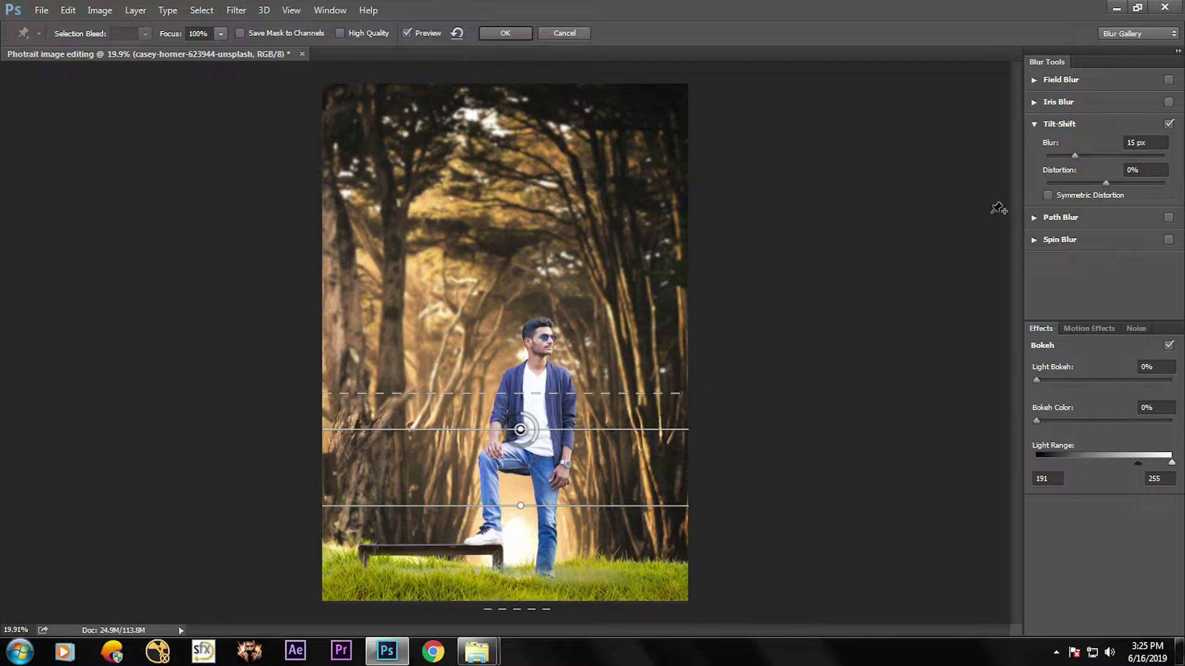
drag(1072, 158, 1068, 157)
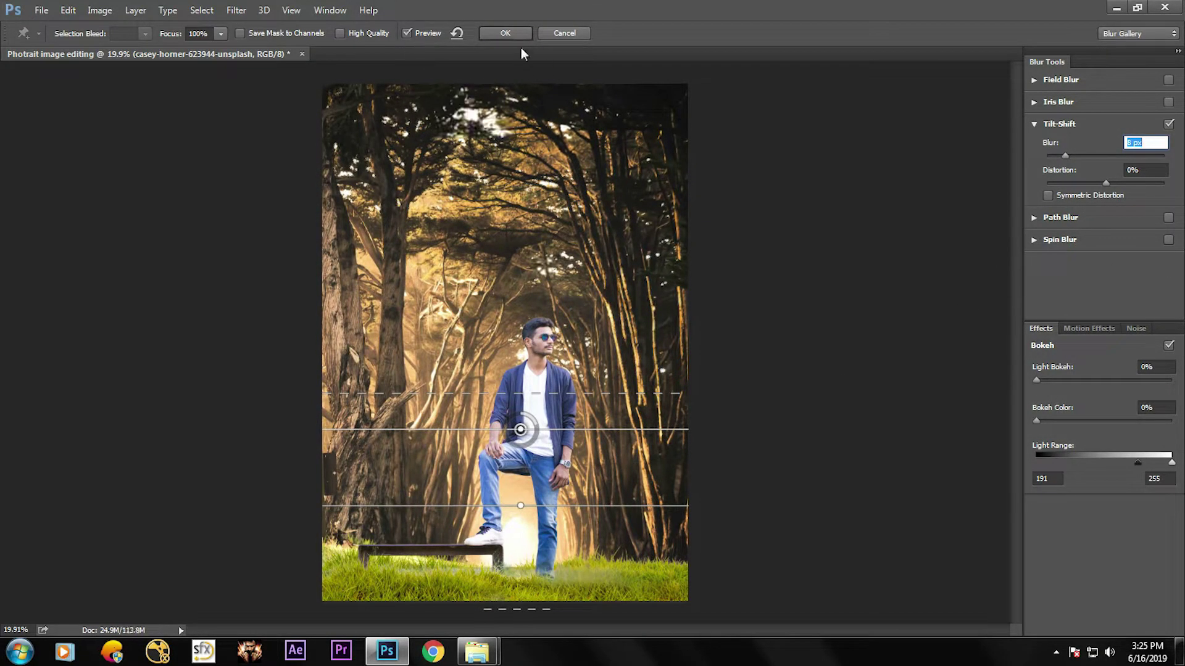
key(Return)
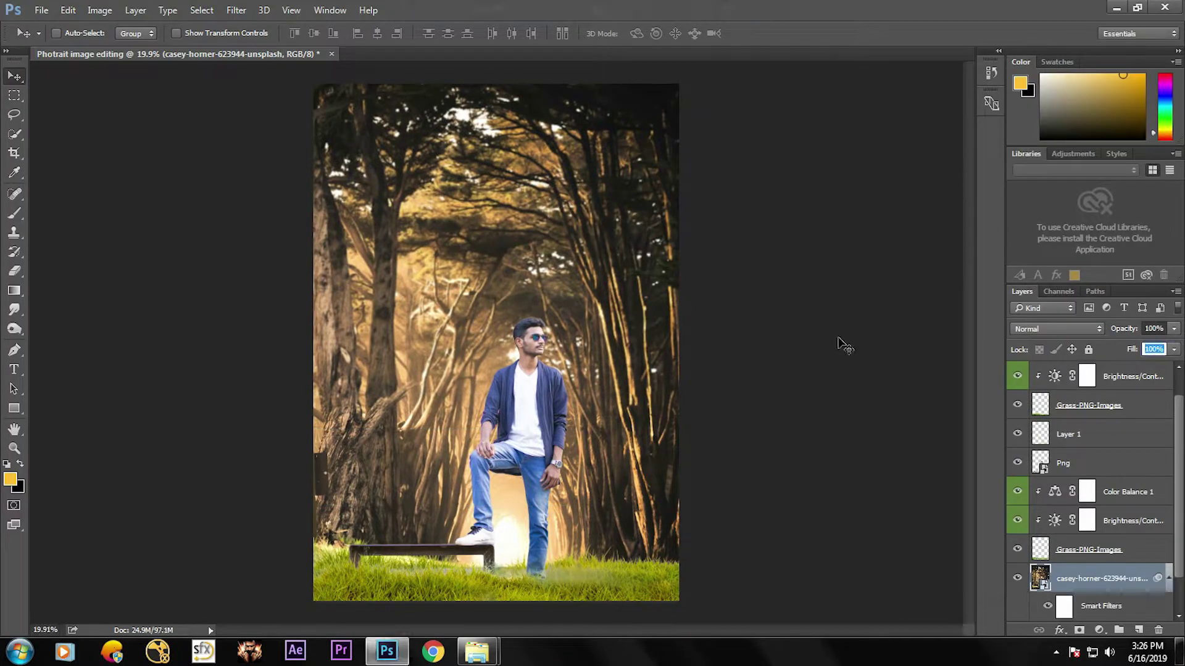
Step: Merge the foreground Grass-PNG-Images layer above Layer 1 with its clipped Brightness/Contrast and Color Balance adjustments
scroll(1121, 384, up, 1)
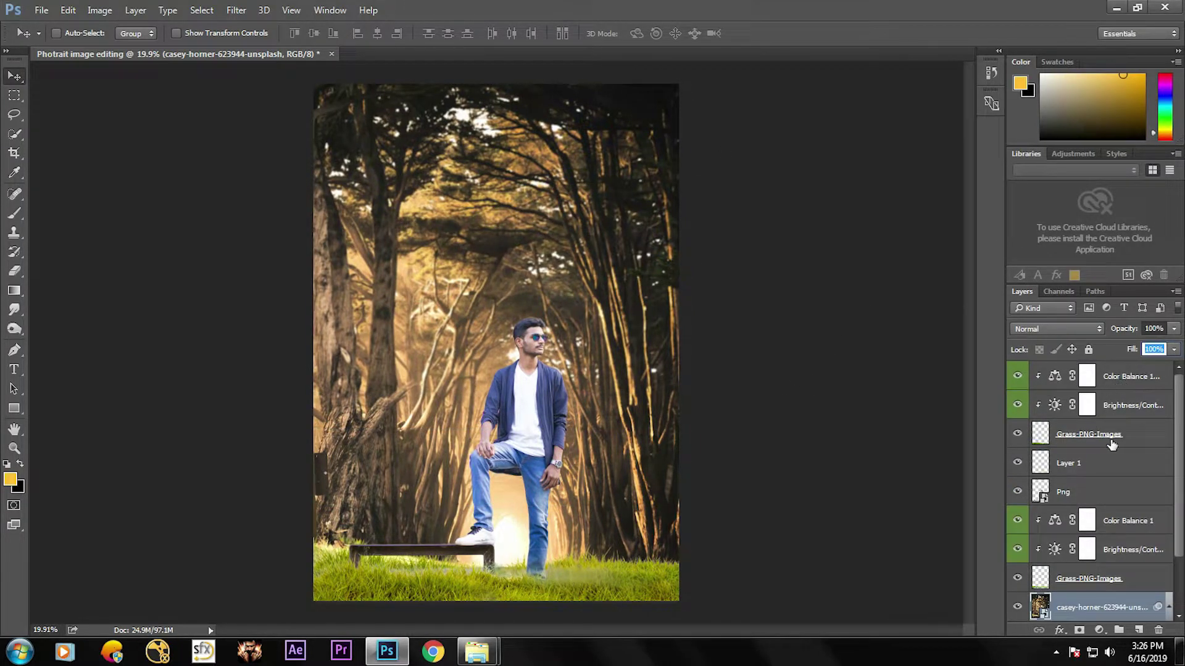
click(1118, 400)
ctrl+click(1116, 381)
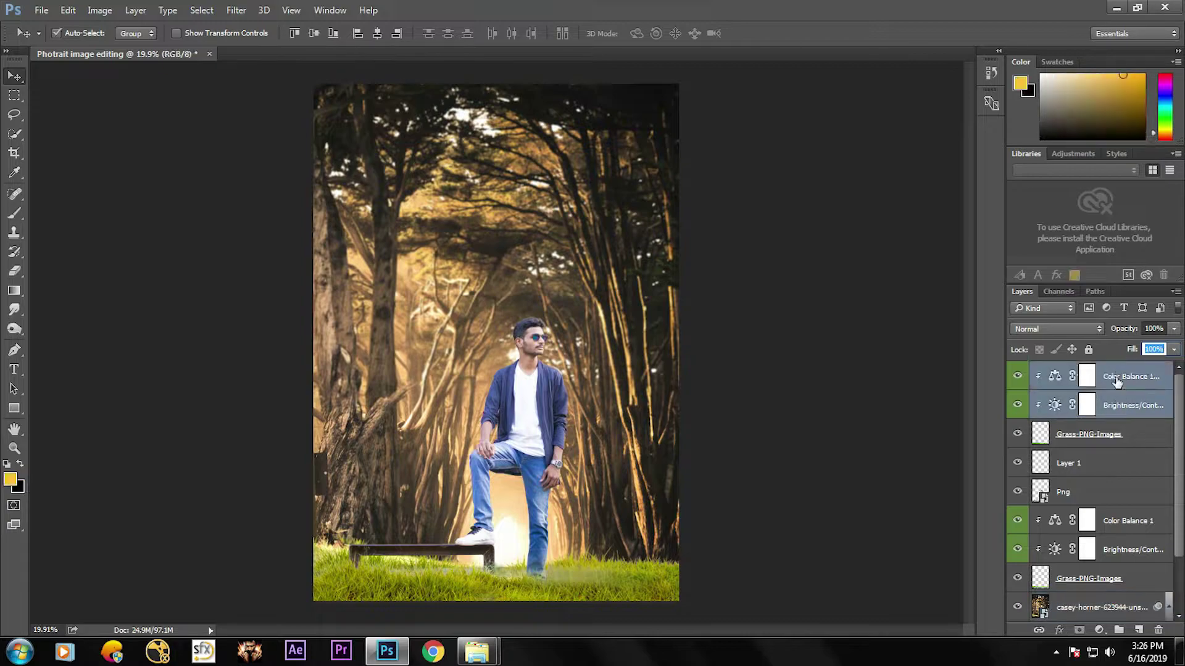
ctrl+click(1130, 434)
right_click(1131, 434)
click(906, 493)
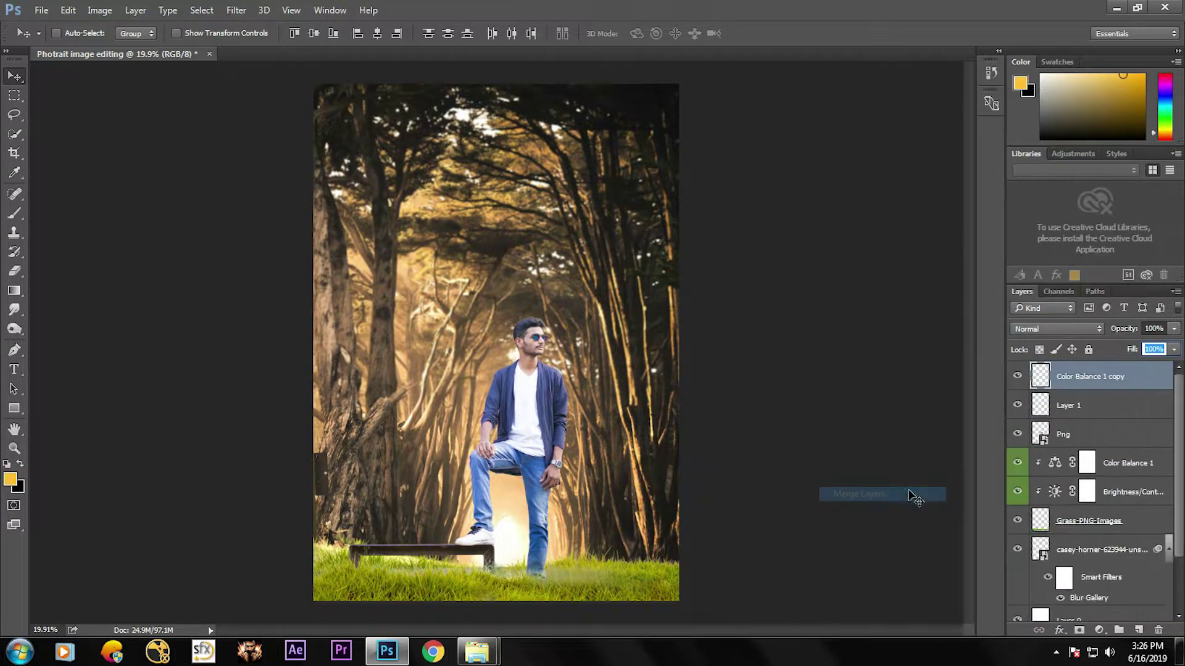
Step: Apply a Tilt-Shift blur to the merged foreground grass, extending the focus area down to the man's waist and reducing the blur
click(237, 10)
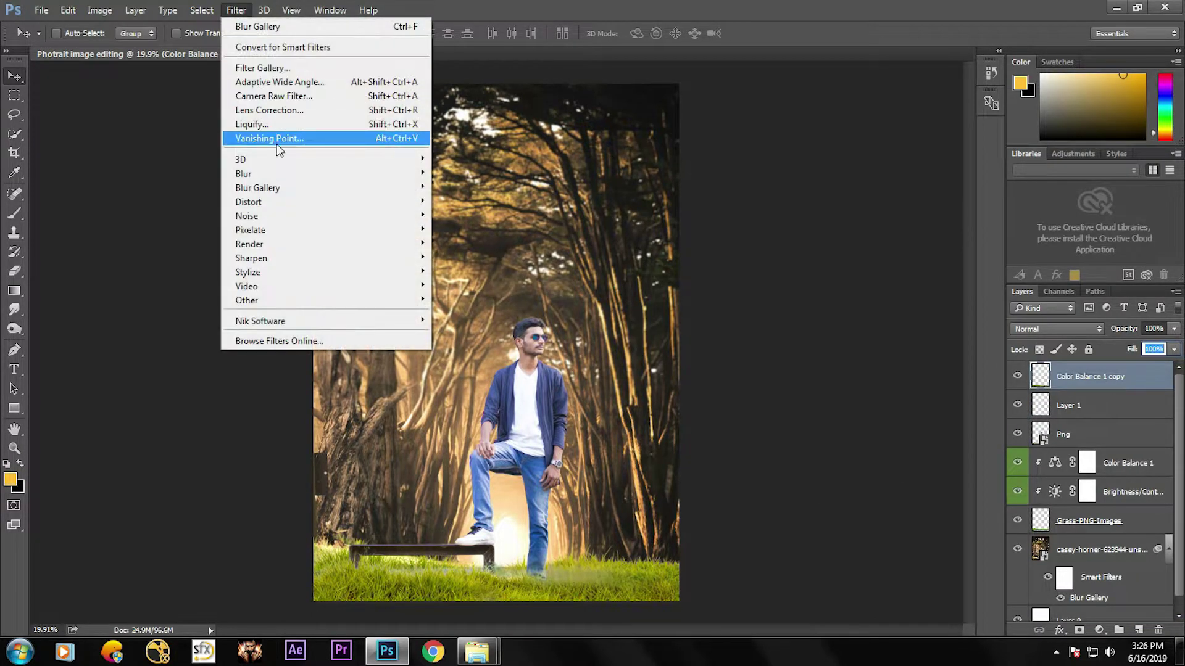
mouse_move(289, 190)
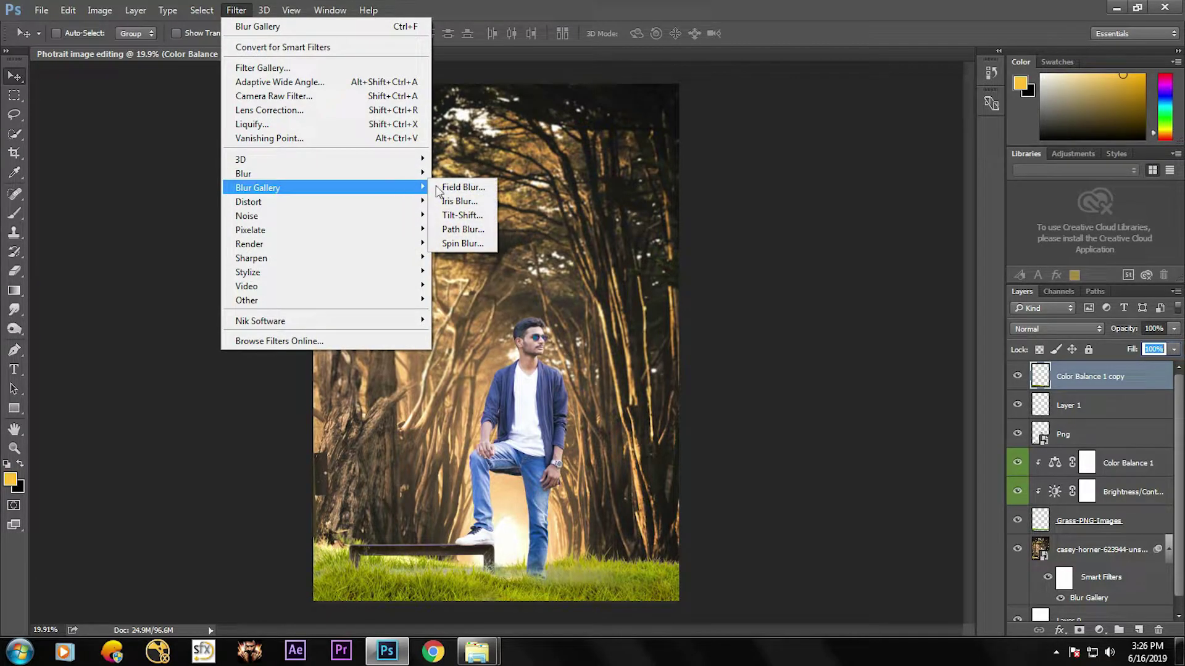
click(459, 216)
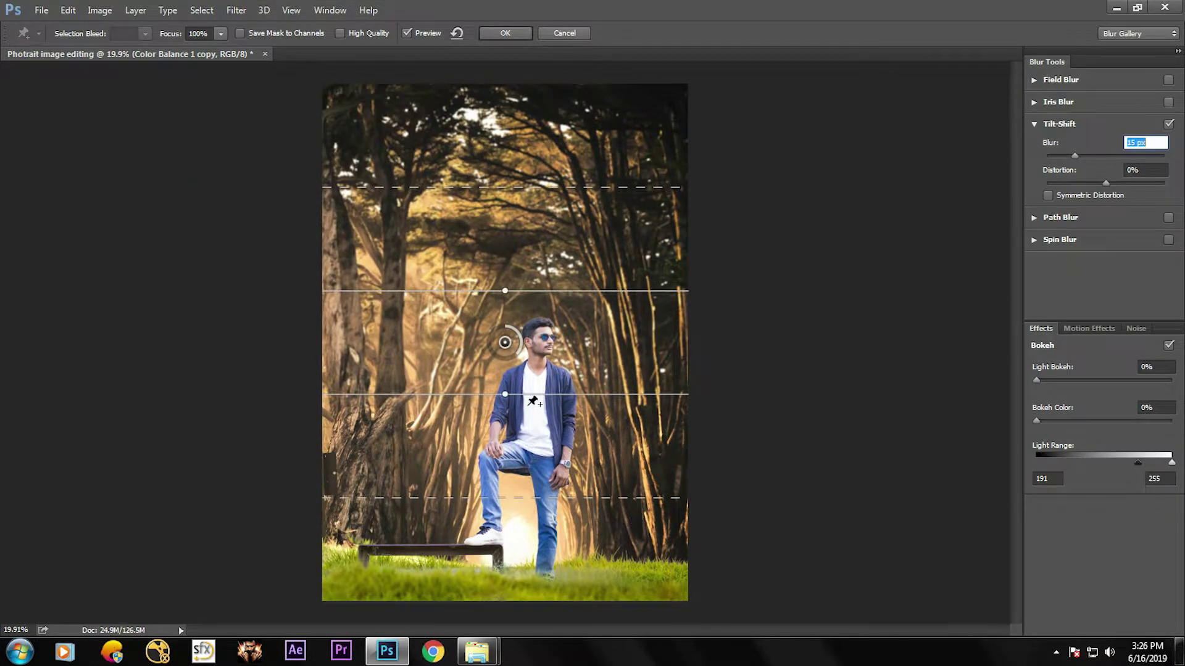
drag(526, 394, 526, 436)
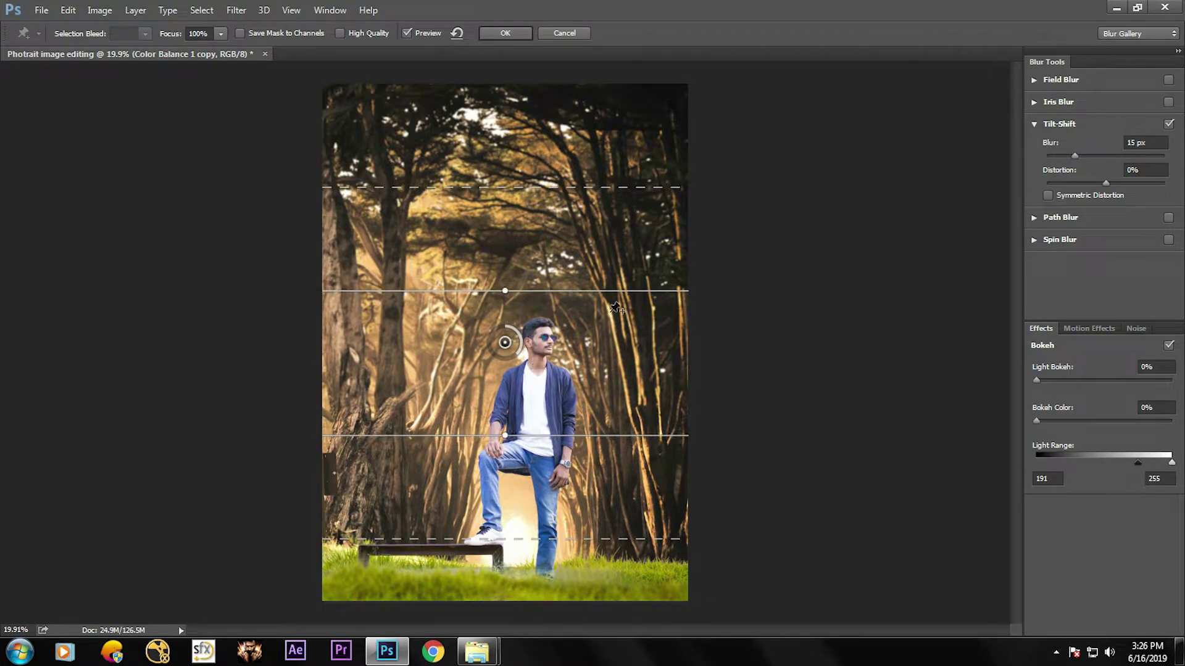
drag(1072, 158, 1070, 156)
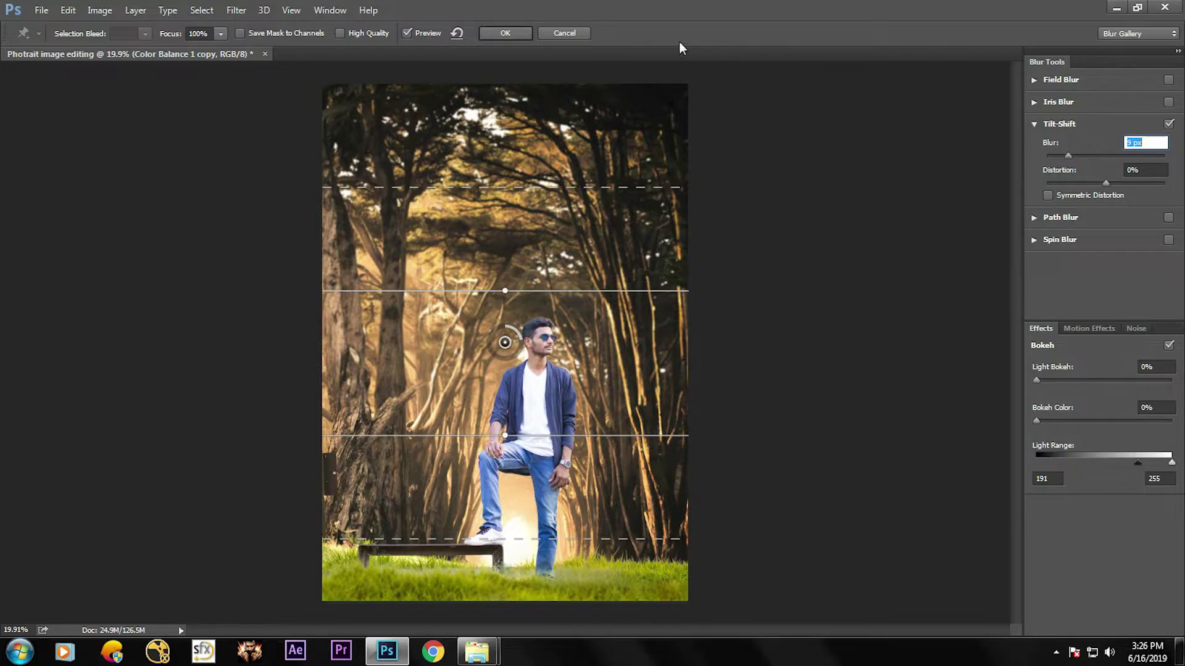
click(505, 33)
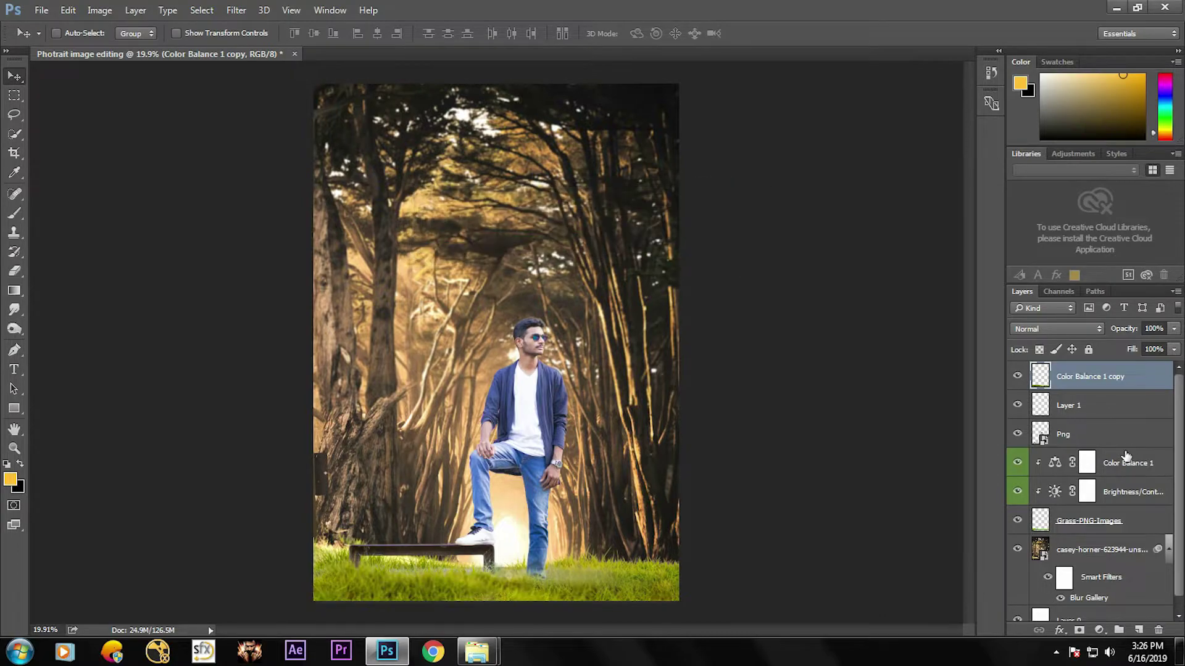
Step: Apply a reduced Tilt-Shift blur to the Grass-PNG-Images layer below Png, with its focus centred on the man's lower torso
click(1085, 435)
scroll(1097, 545, down, 1)
click(1130, 510)
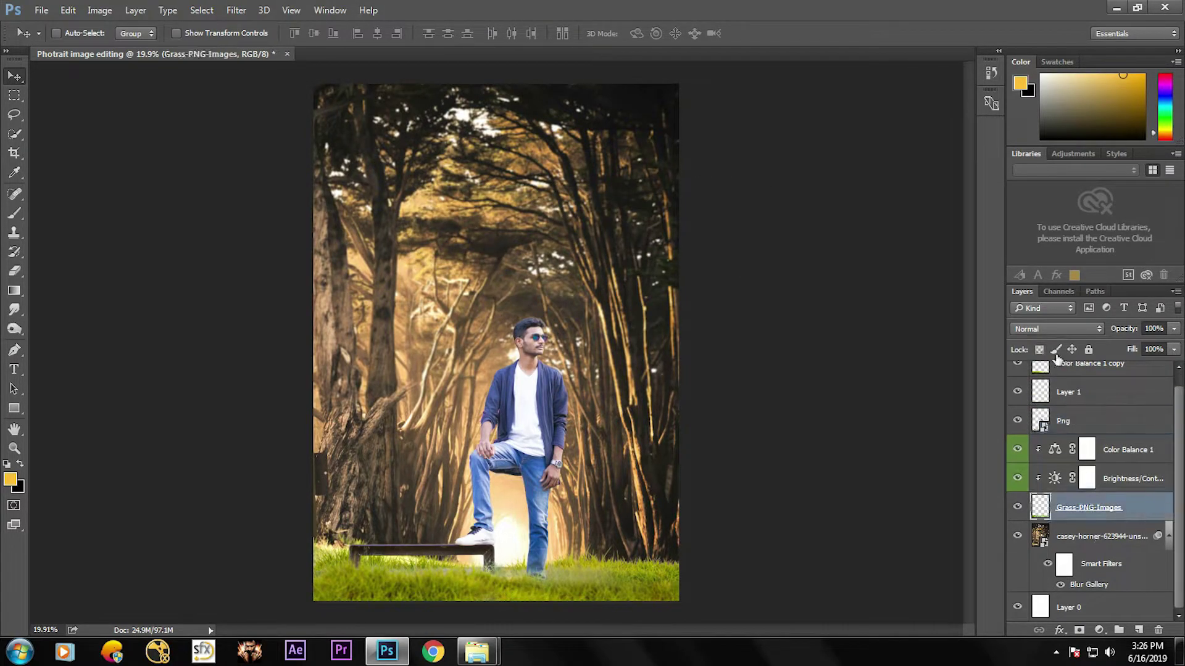
click(236, 10)
mouse_move(377, 197)
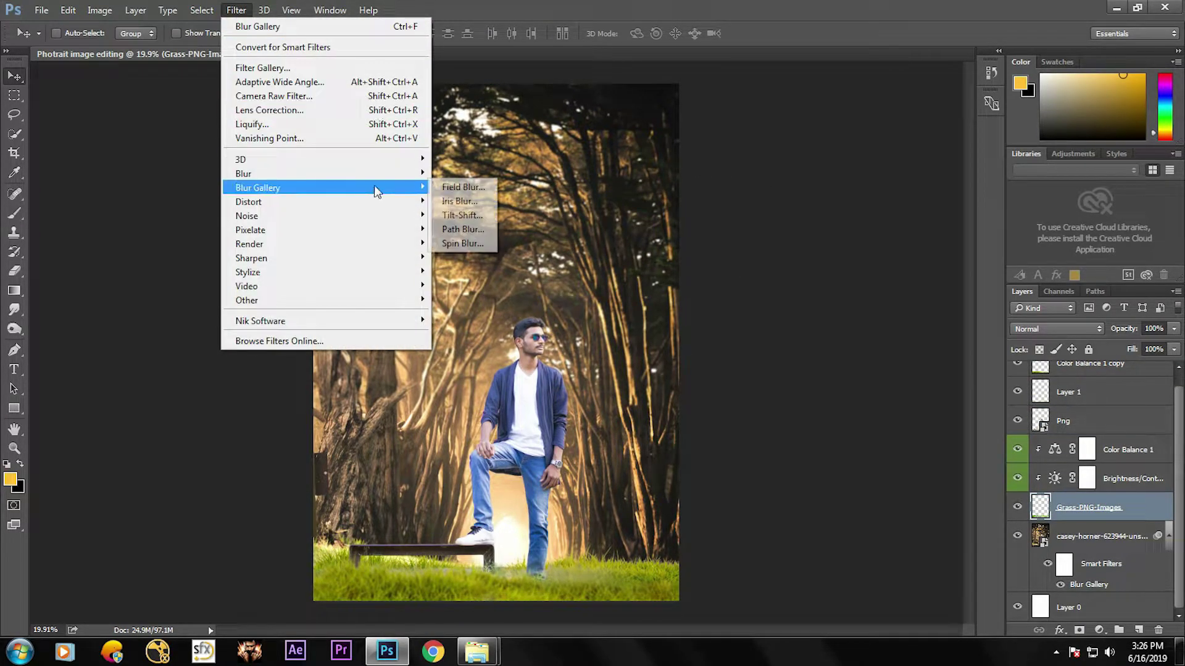
click(460, 214)
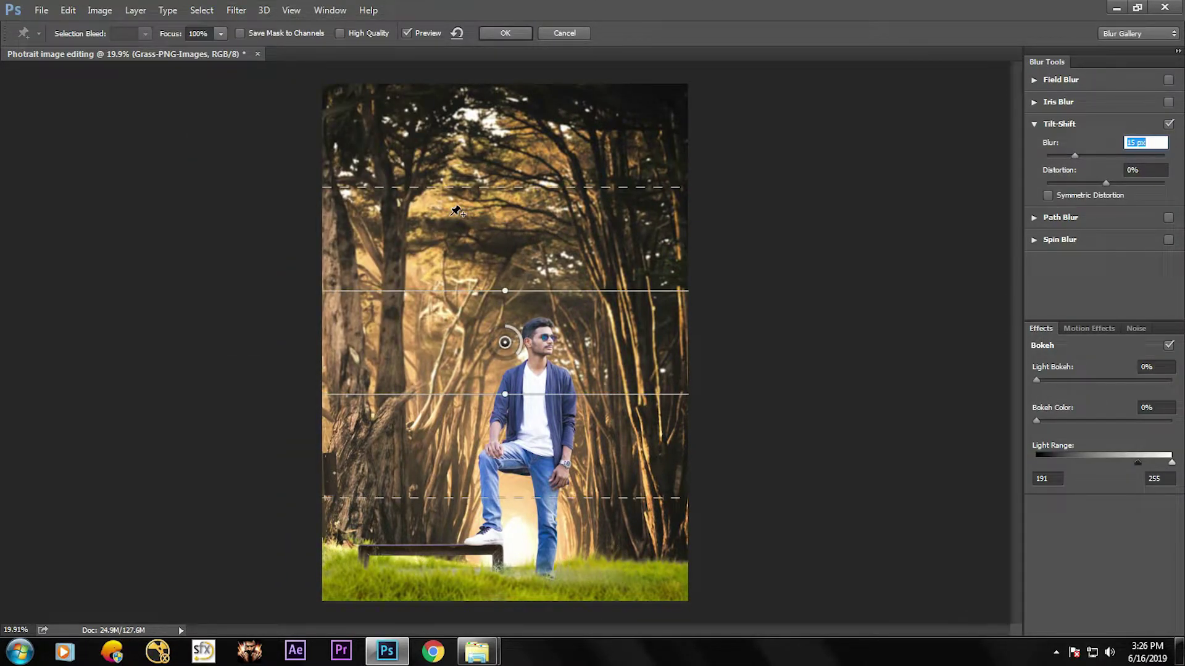
drag(505, 343, 504, 426)
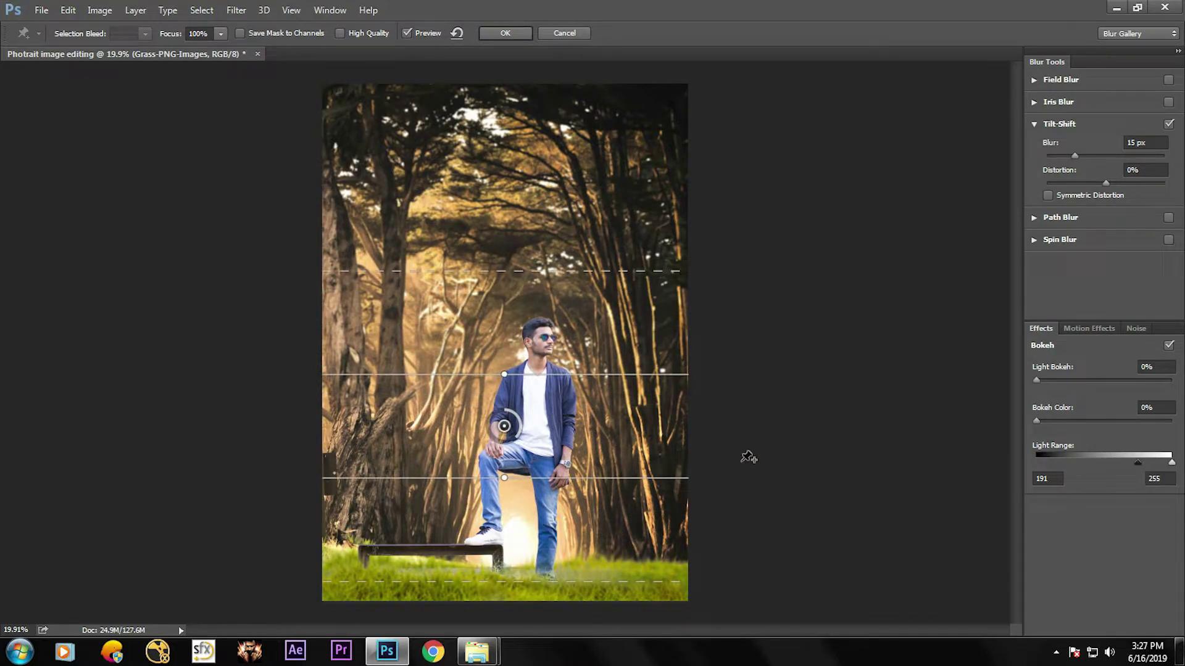
drag(1076, 158, 1066, 161)
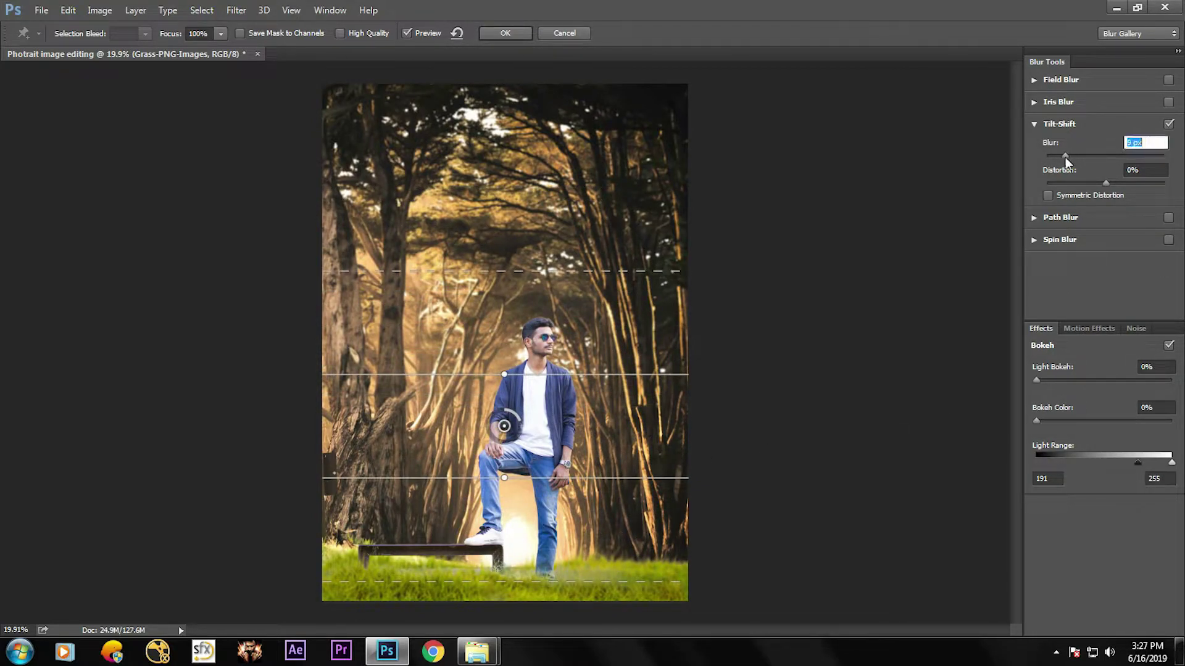
click(503, 34)
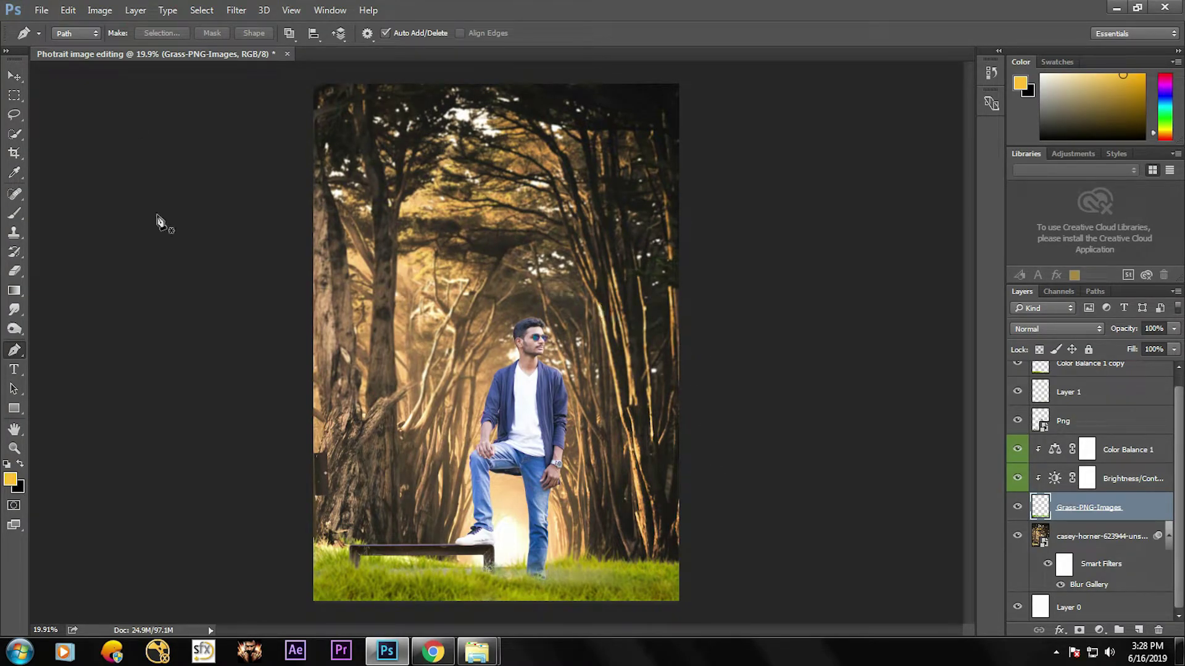
Step: Add a Brightness/Contrast adjustment above the merged foreground grass layer with brightness 5 and contrast -9
click(1055, 652)
click(15, 76)
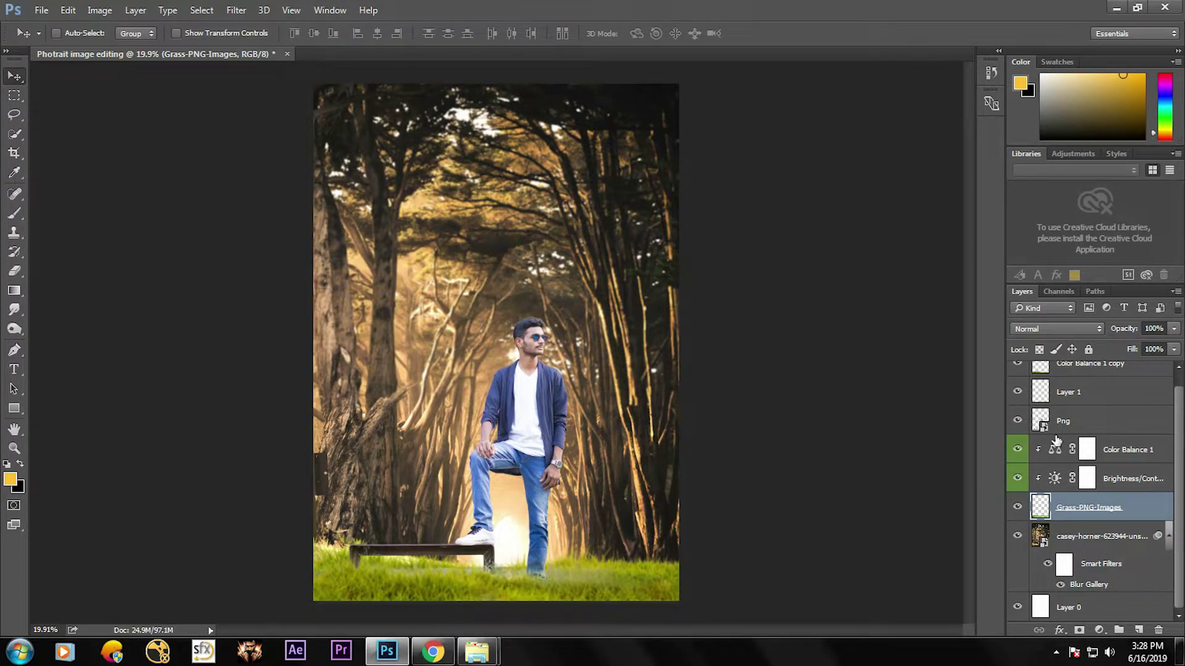
scroll(1042, 439, up, 1)
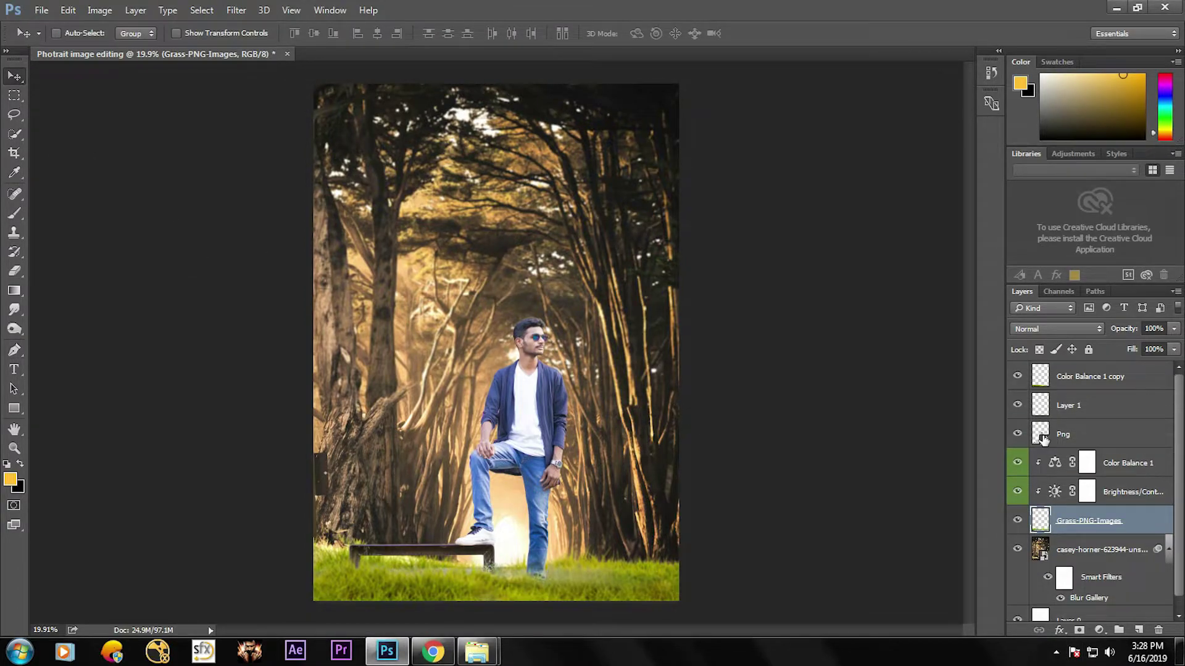
click(1111, 381)
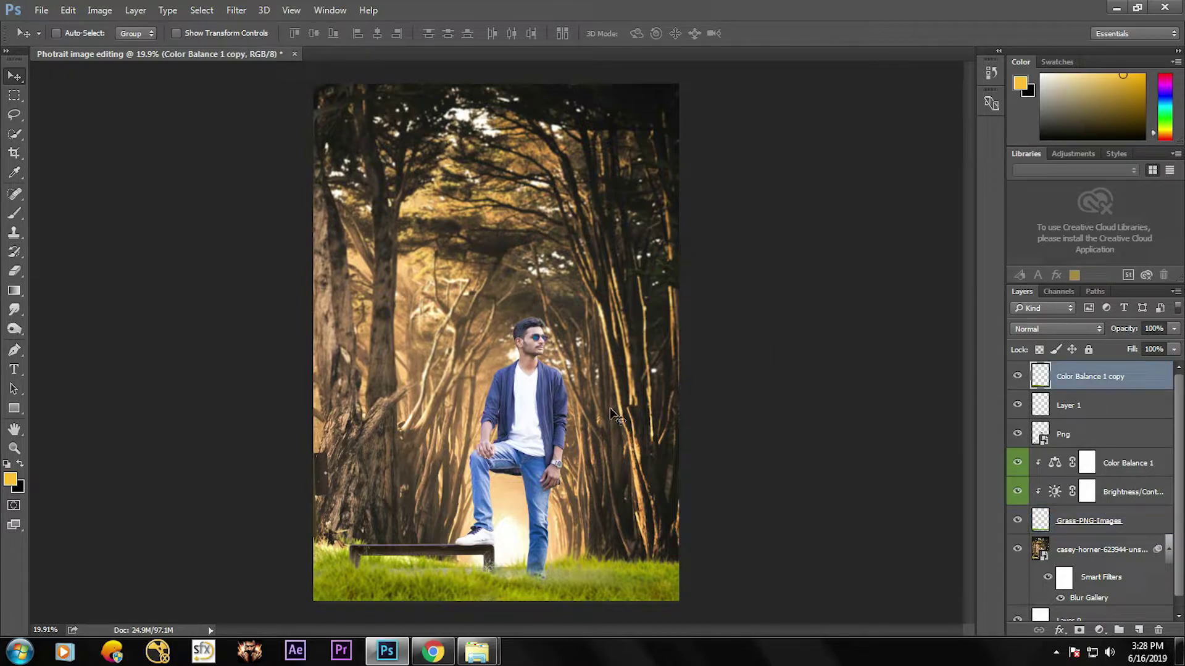
click(1099, 629)
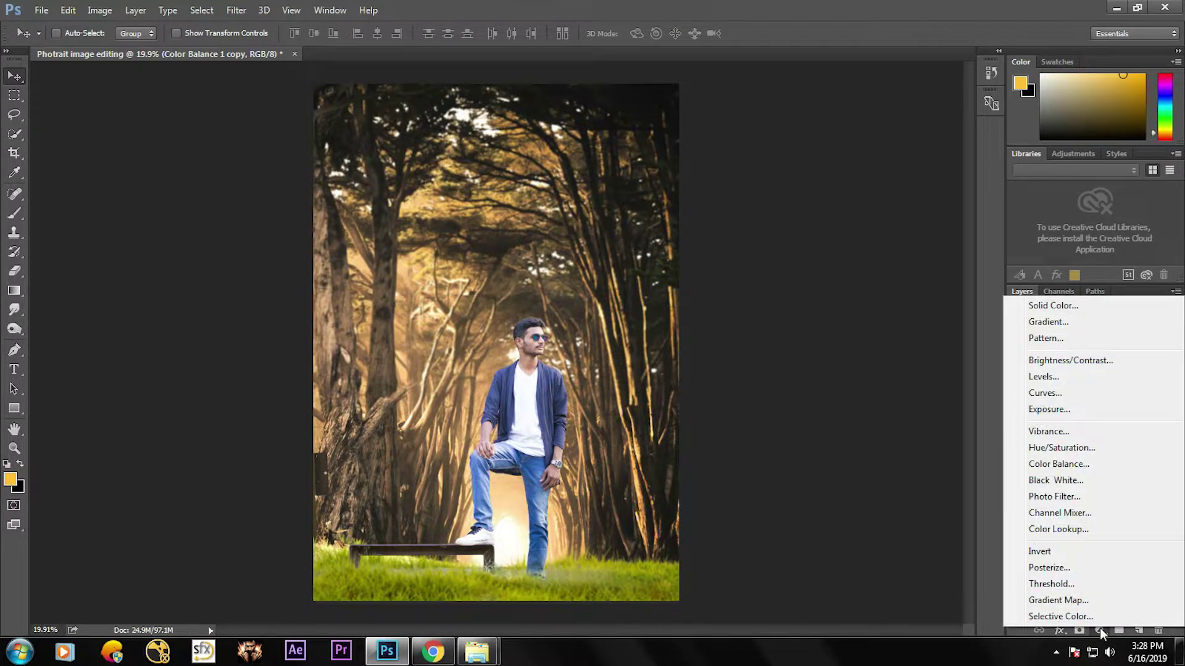
click(1043, 361)
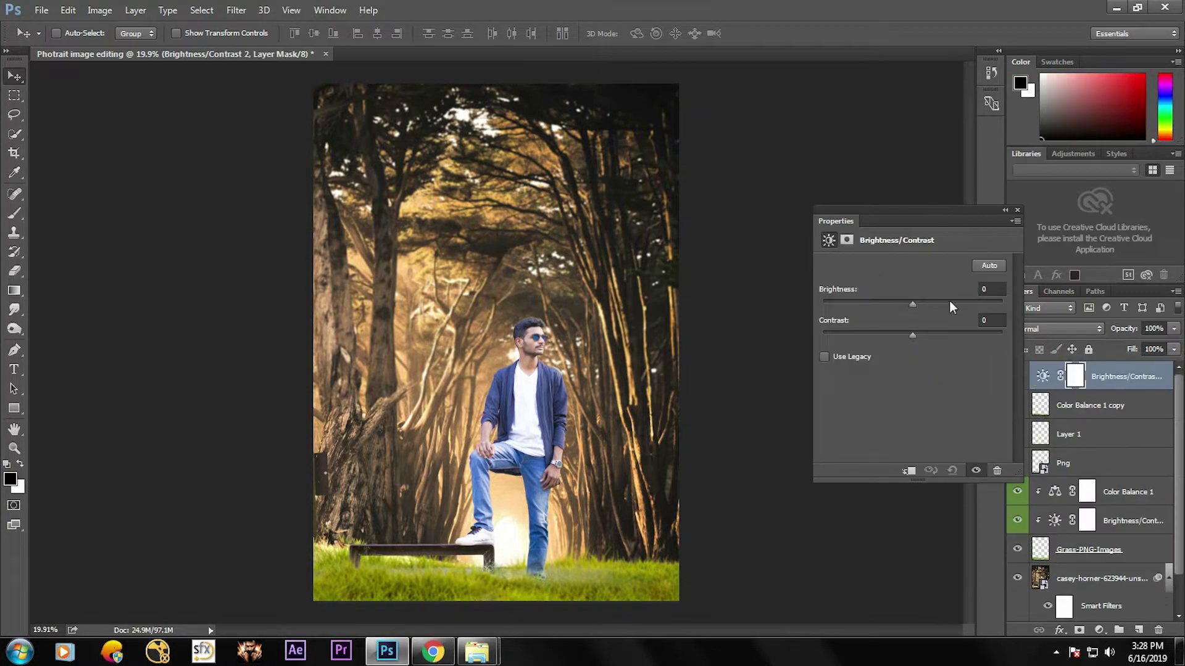
drag(915, 302, 905, 336)
click(913, 337)
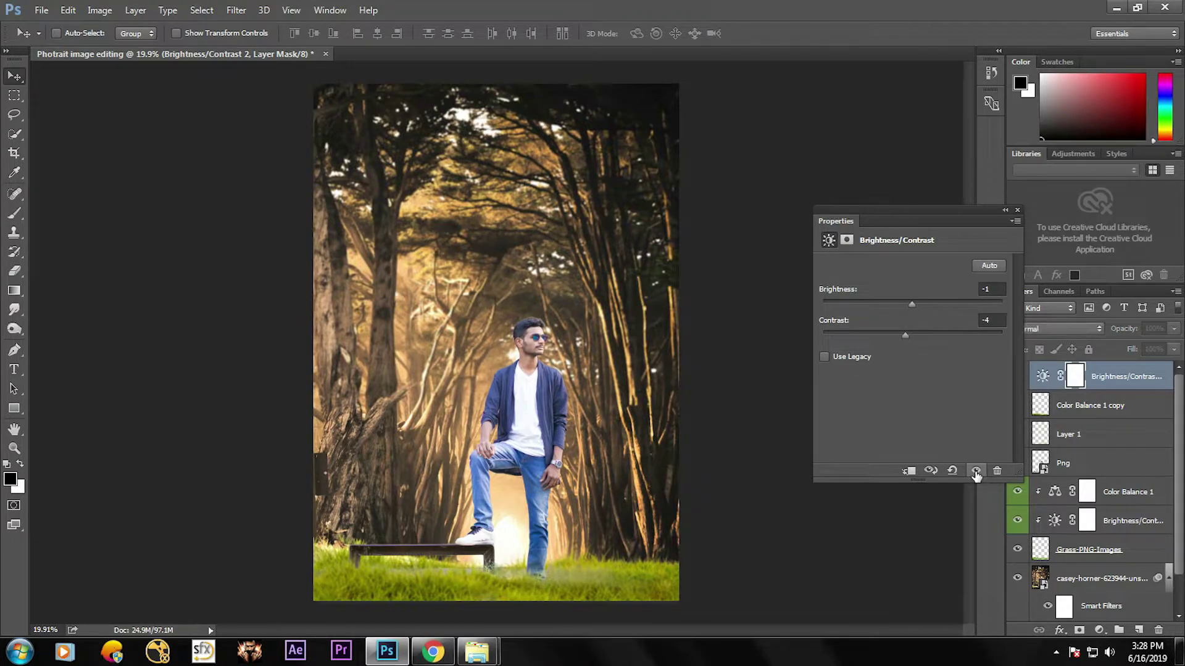
drag(910, 333, 896, 337)
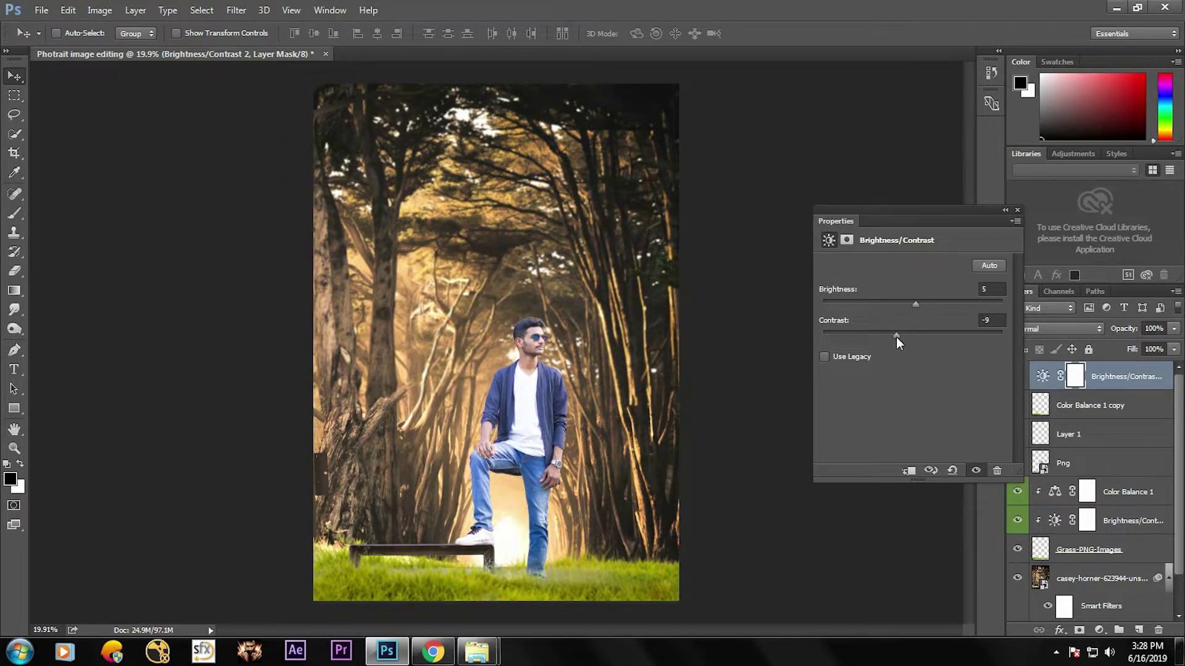
click(1018, 209)
Step: Add a Brightness/Contrast adjustment clipped to the Png layer with brightness -15 and contrast 17
scroll(1088, 453, down, 2)
click(1077, 421)
click(1099, 630)
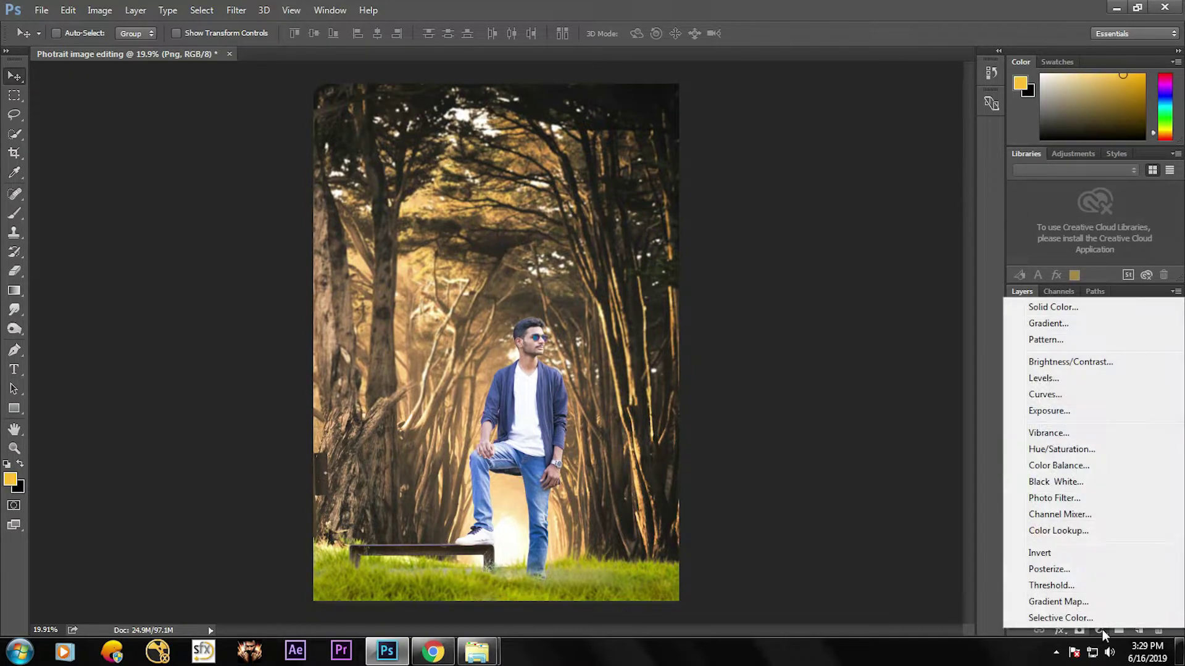
click(1066, 365)
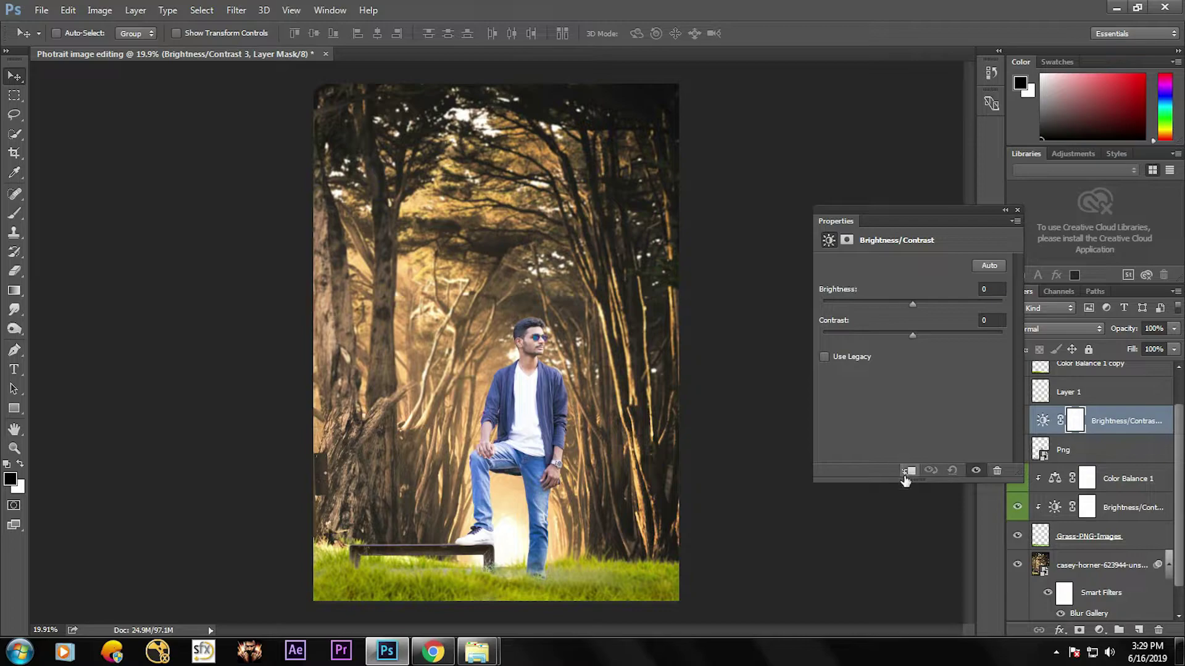
click(909, 302)
mouse_move(909, 305)
mouse_down()
mouse_move(926, 336)
mouse_move(902, 303)
mouse_up()
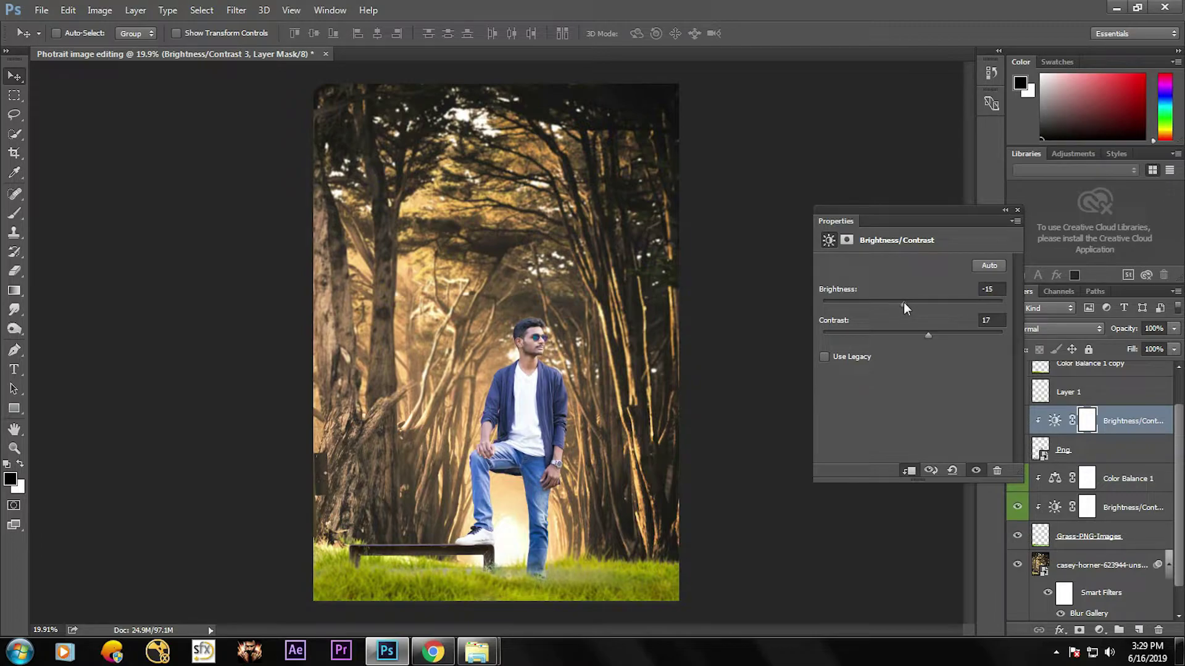
click(1017, 211)
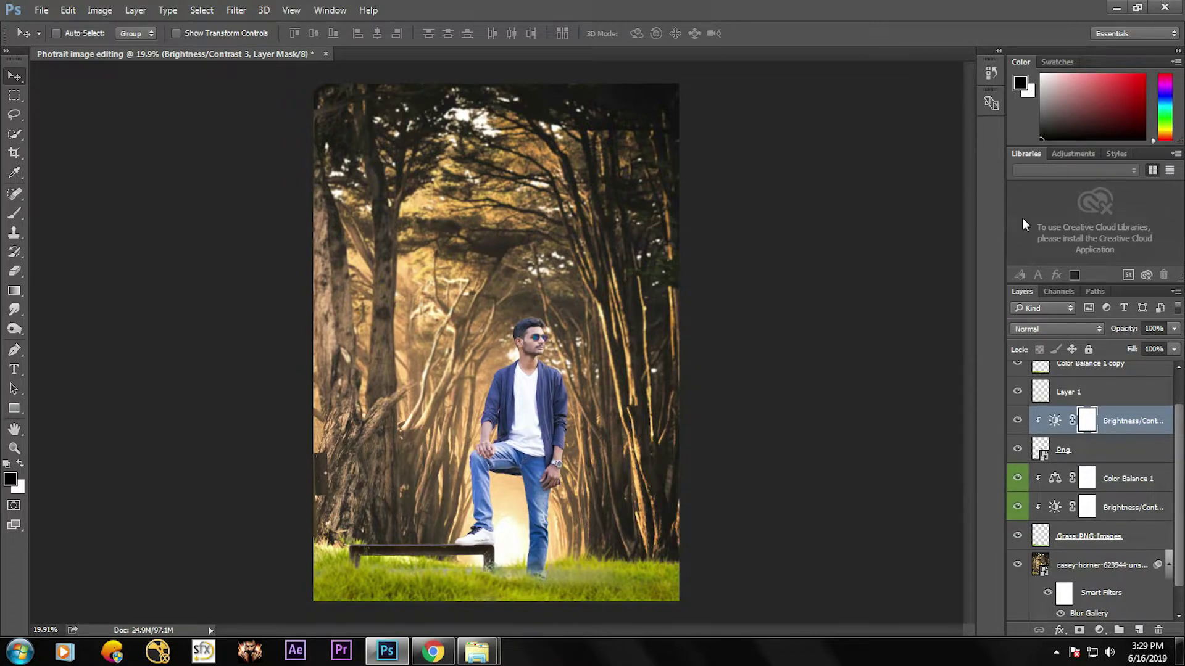
Step: Add a Color Balance adjustment clipped above the man's Brightness/Contrast, with the midtones' cyan-red value at +12
click(1099, 630)
click(1083, 464)
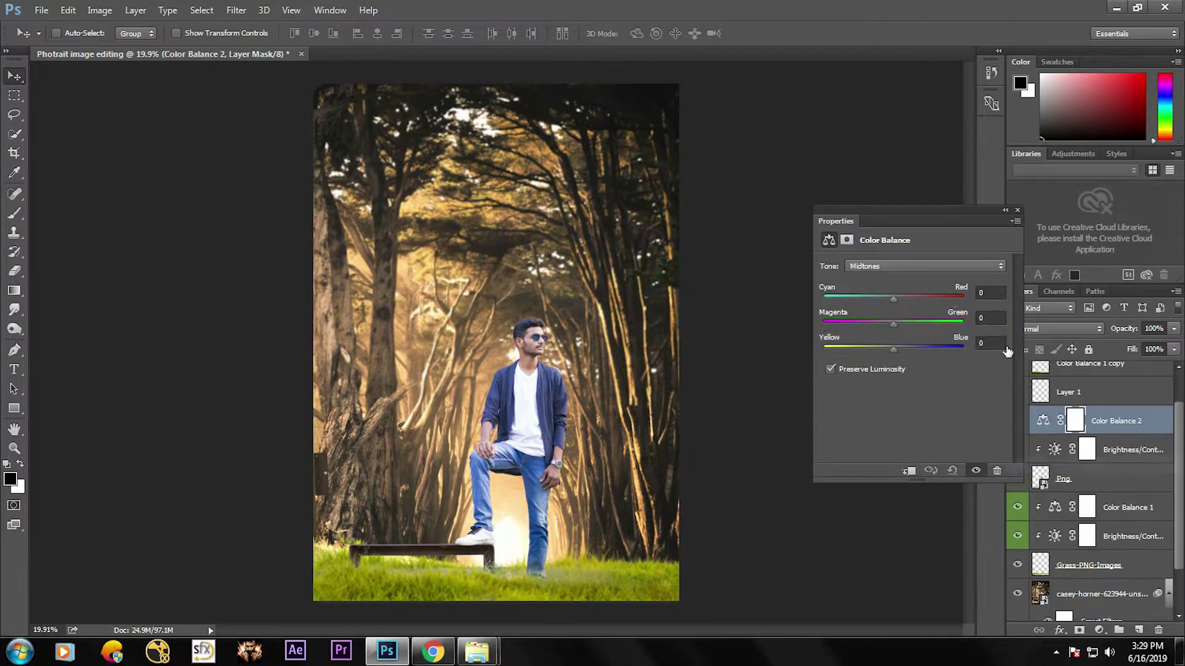
drag(894, 299, 893, 323)
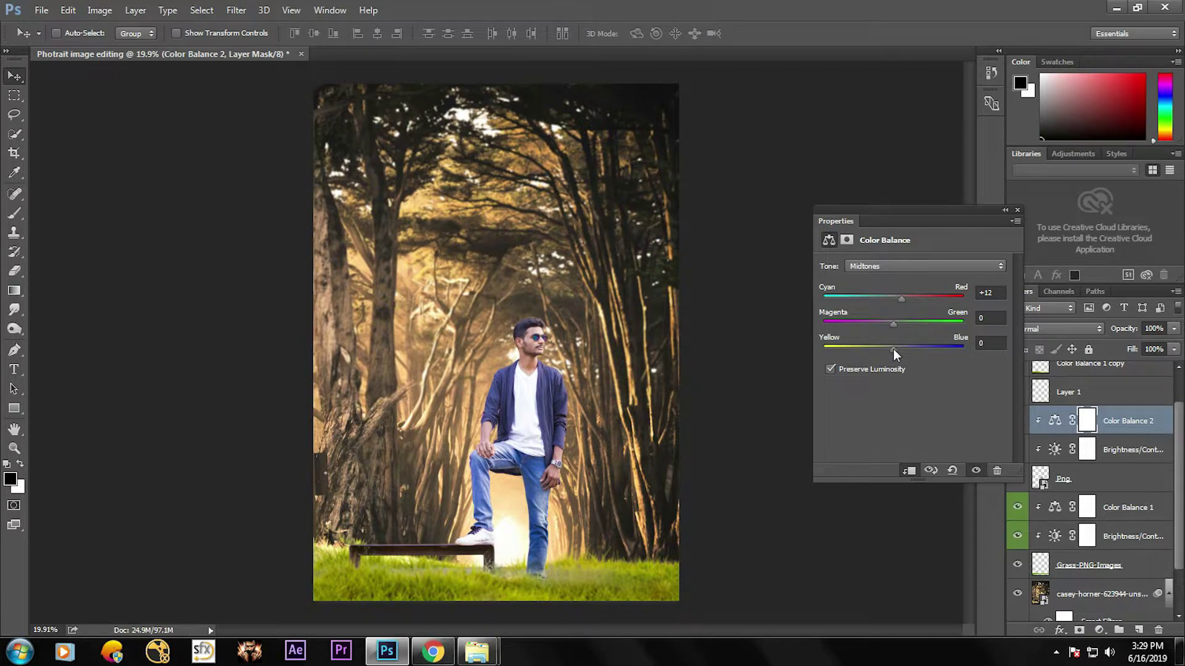
Step: Set the man's Color Balance shadows to cyan-red +3, magenta-green -2 and yellow-blue -7
click(879, 266)
click(888, 281)
key(z)
drag(523, 380, 542, 379)
drag(896, 298, 888, 349)
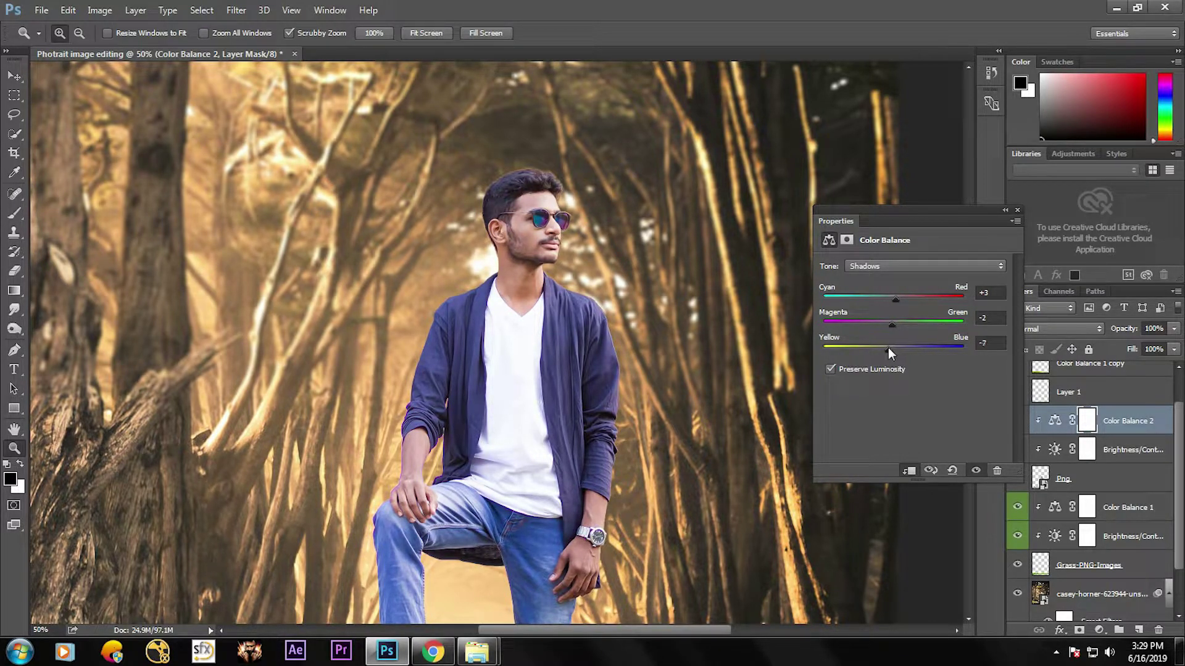
Step: Set the man's Color Balance highlights to cyan-red +11, magenta-green -3 and yellow-blue +5
click(897, 264)
click(881, 295)
drag(896, 297, 897, 348)
click(975, 471)
Step: Fine-tune the highlights' red amount and shift their yellow-blue balance toward yellow
right_click(533, 256)
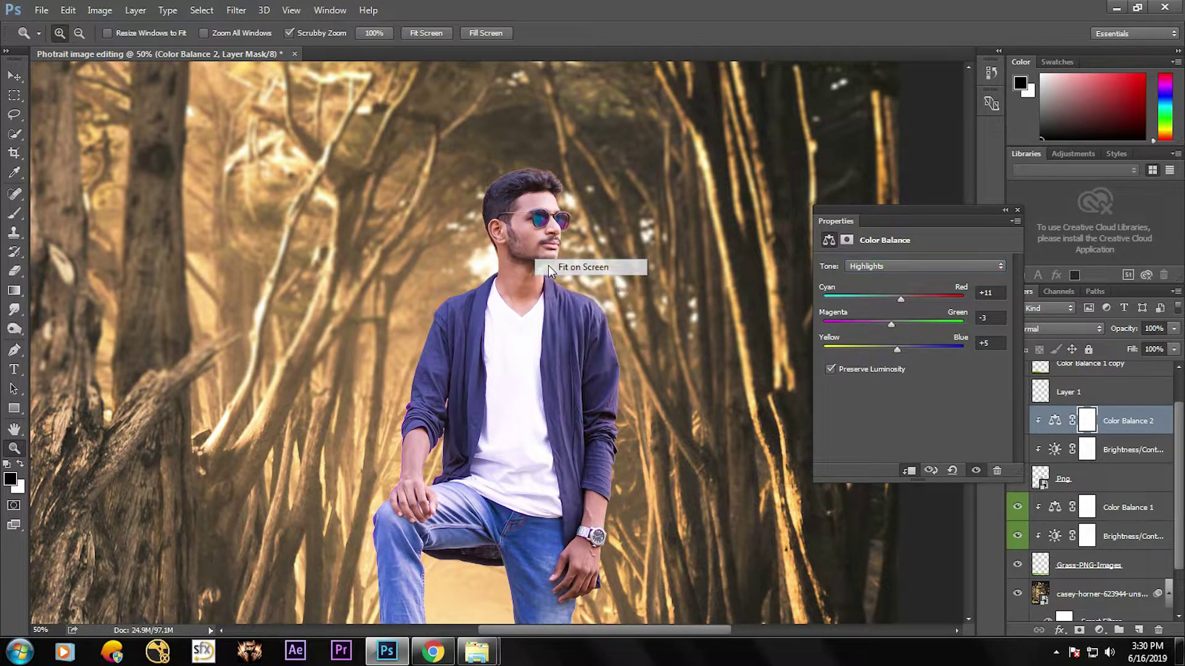
click(548, 265)
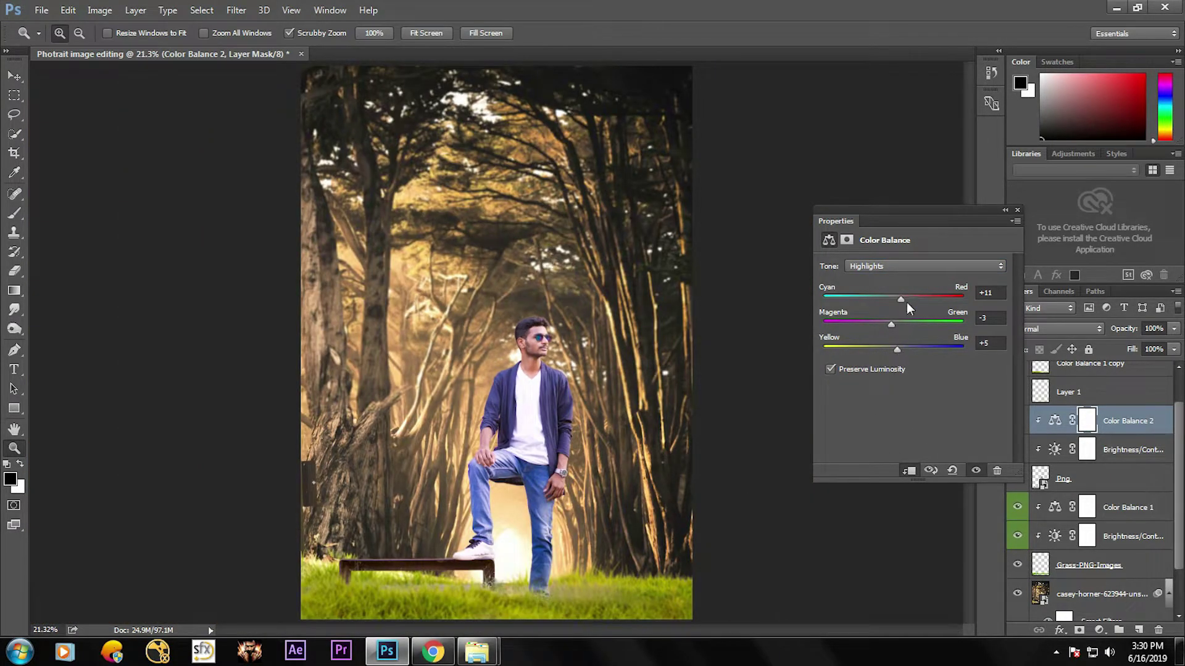
drag(901, 299, 900, 299)
drag(896, 347, 889, 348)
click(1018, 210)
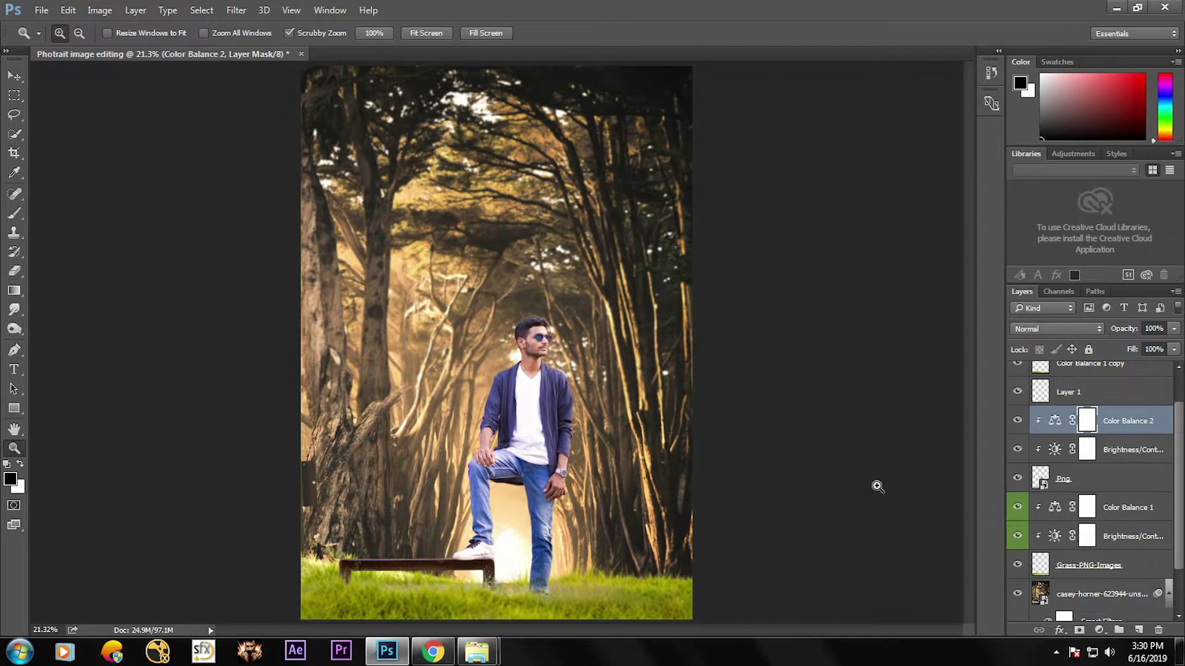
Step: Create a new layer above the topmost Brightness/Contrast adjustment and draw linear fade-to-transparent gradients inward from the photo's edges
scroll(1101, 481, down, 2)
scroll(1101, 481, up, 3)
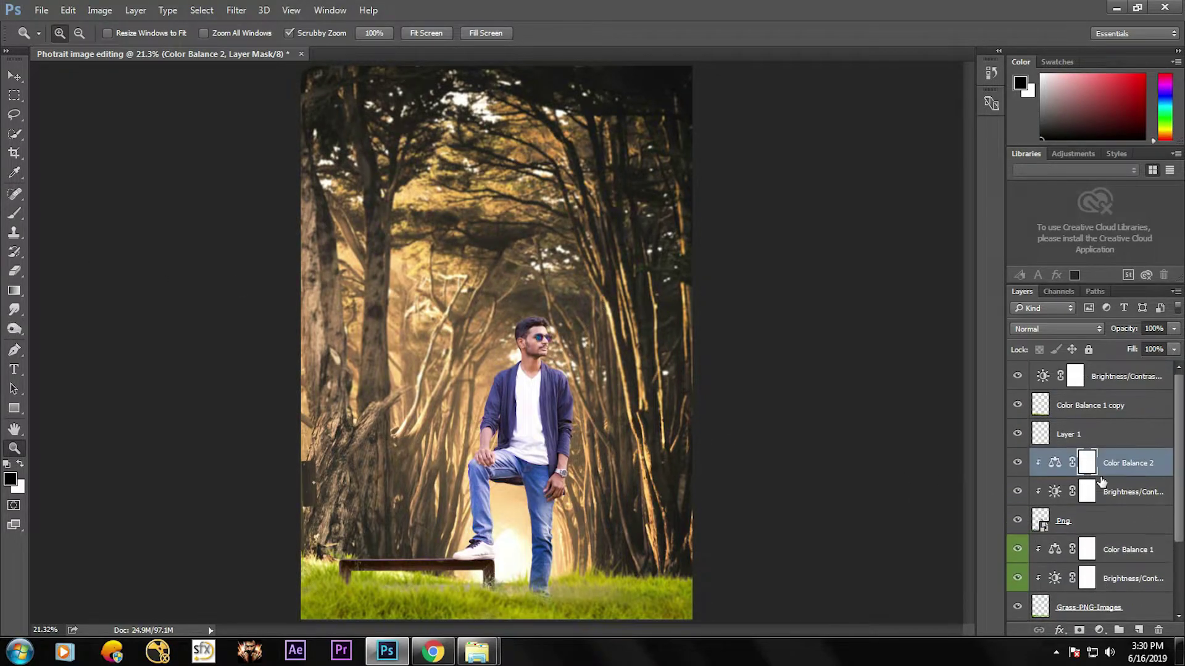
click(1109, 384)
click(1139, 629)
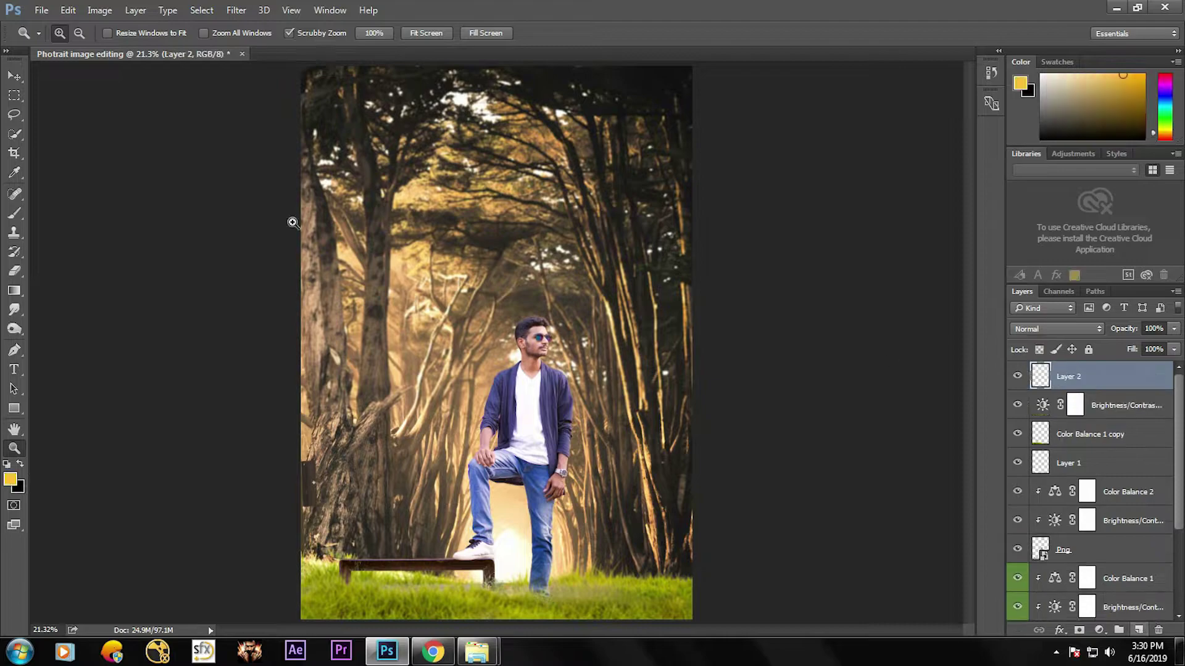
click(15, 291)
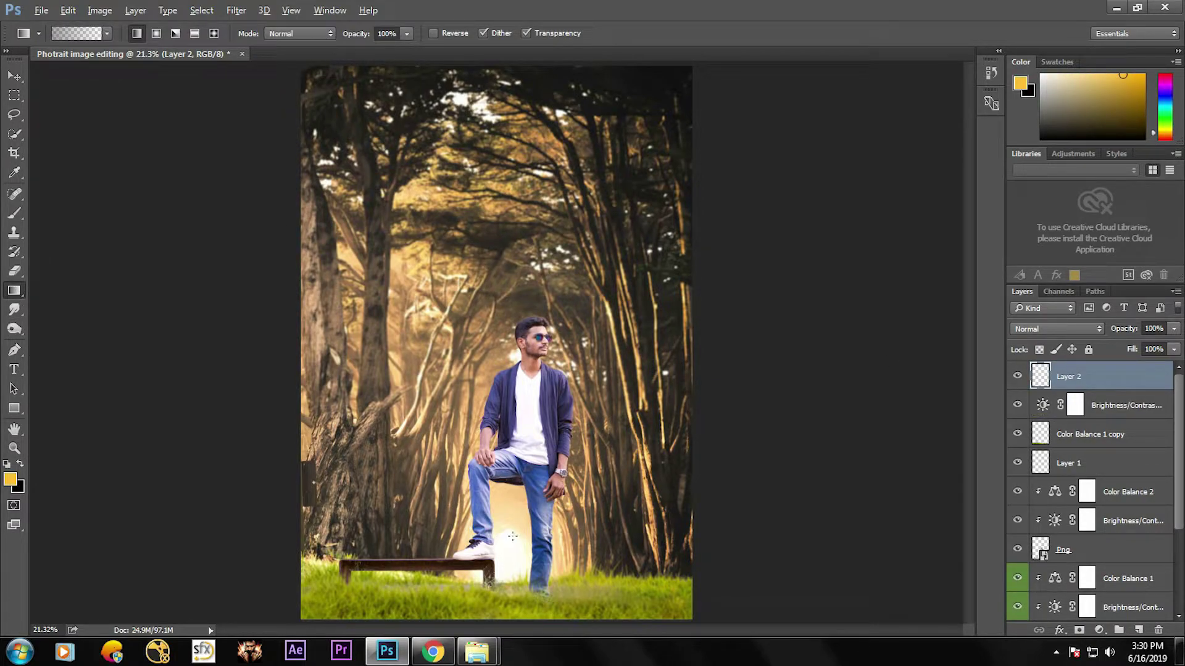
scroll(512, 536, down, 1)
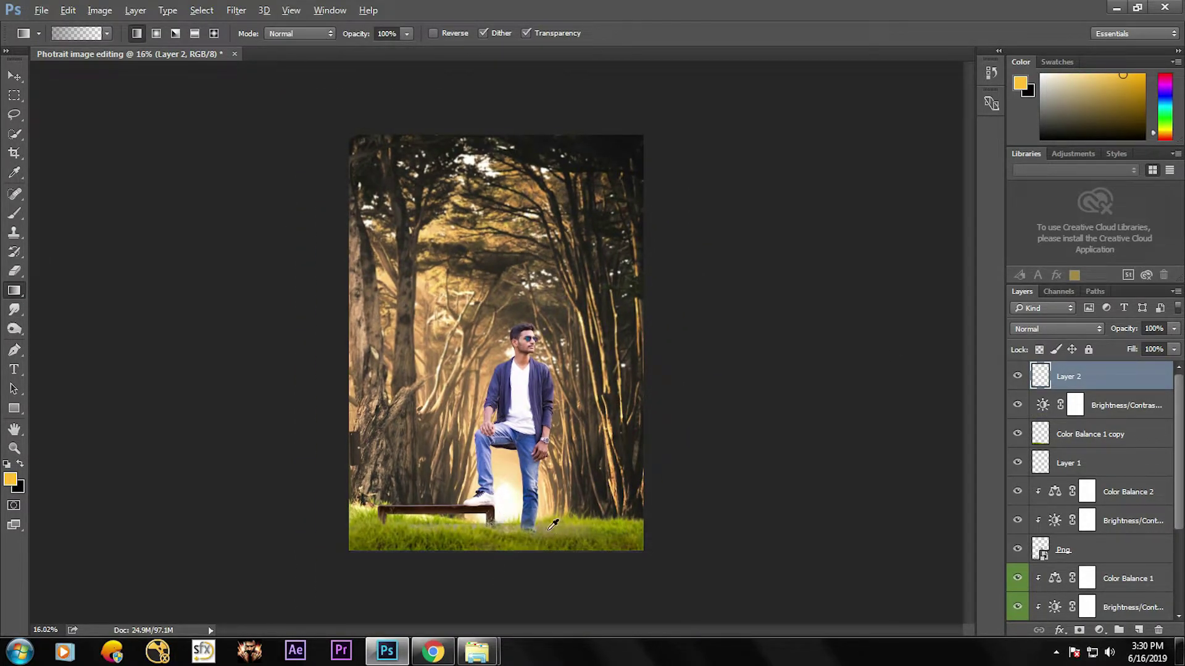
scroll(552, 529, up, 2)
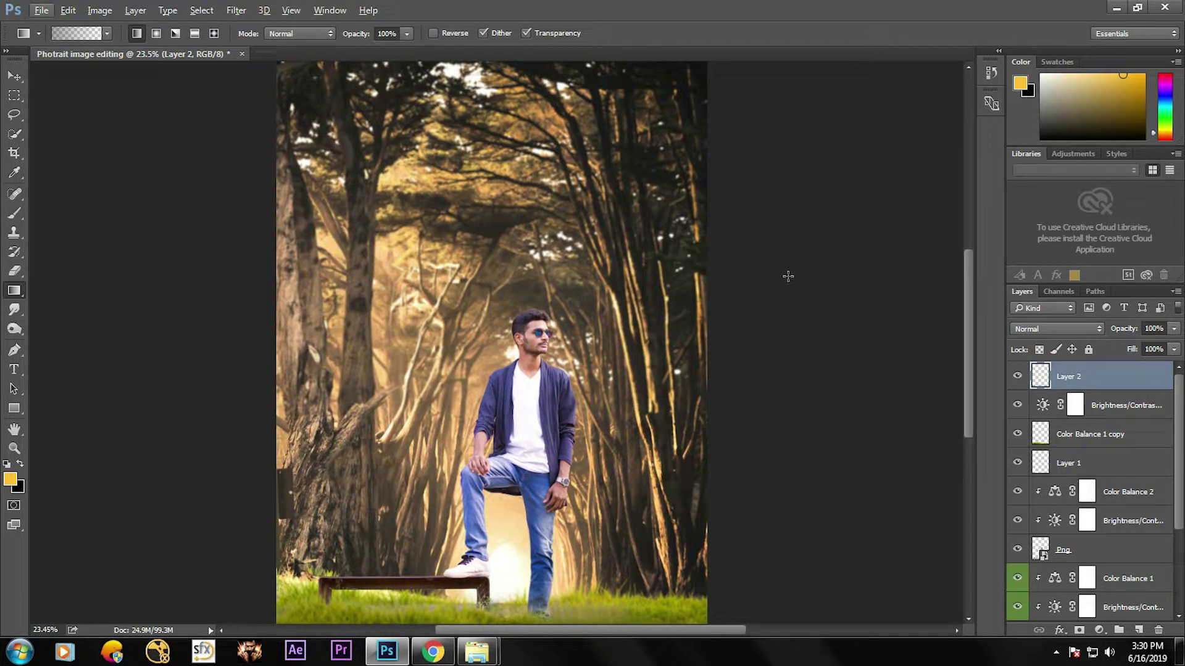
drag(217, 230, 387, 229)
scroll(386, 230, down, 1)
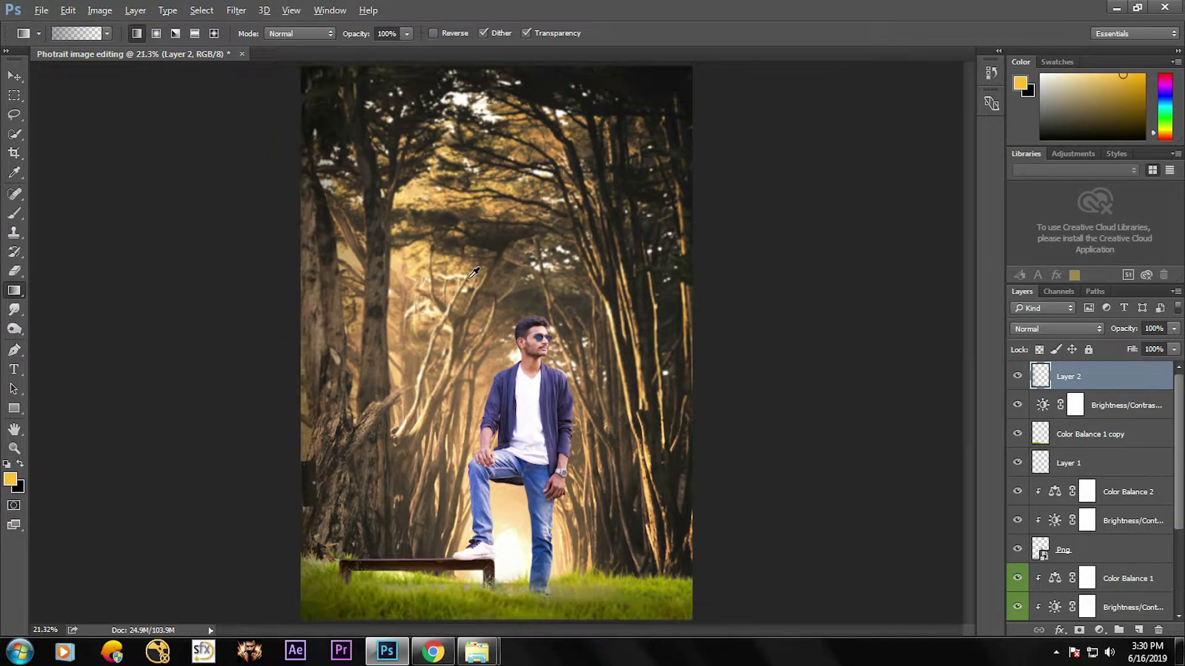
key(ctrl+z)
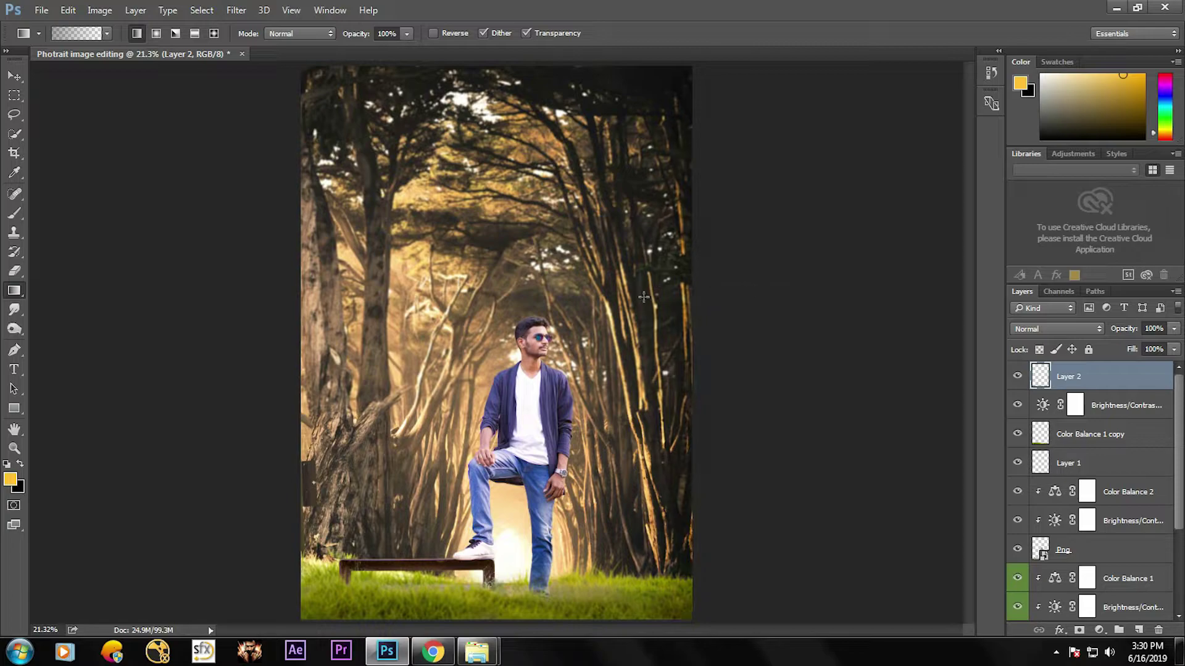
drag(653, 286, 667, 277)
click(18, 73)
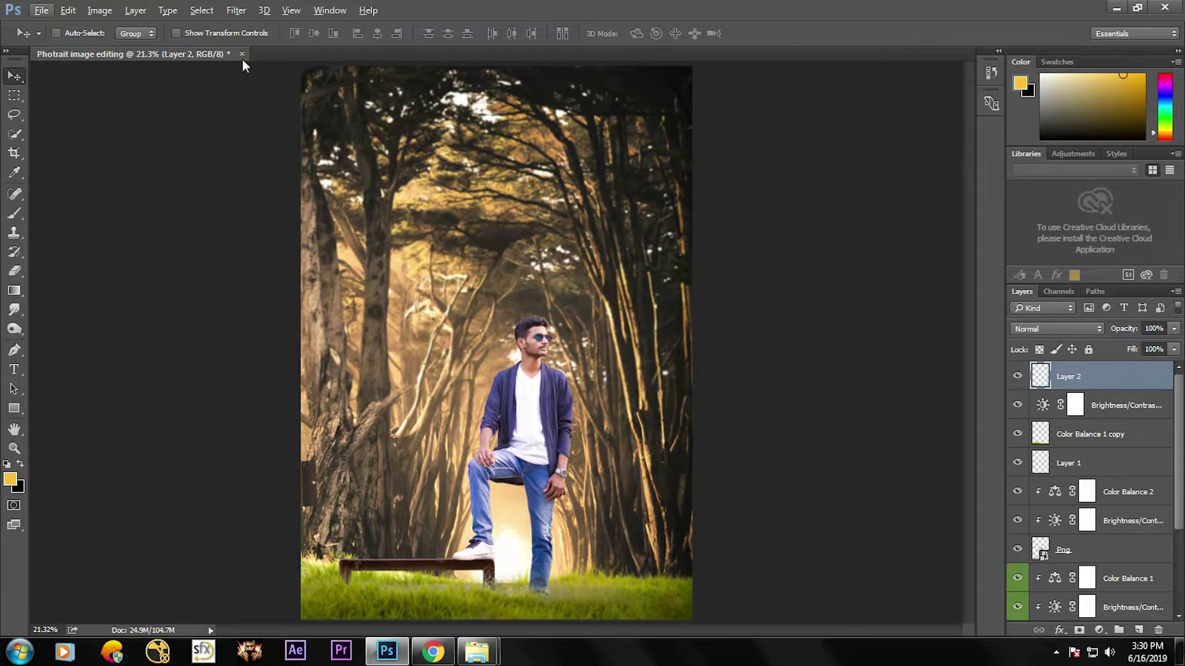
Step: Add a Color Lookup adjustment directly above the casey-horner forest photo and load the 3Strip.look 3D LUT
scroll(1075, 485, down, 2)
scroll(1089, 493, up, 2)
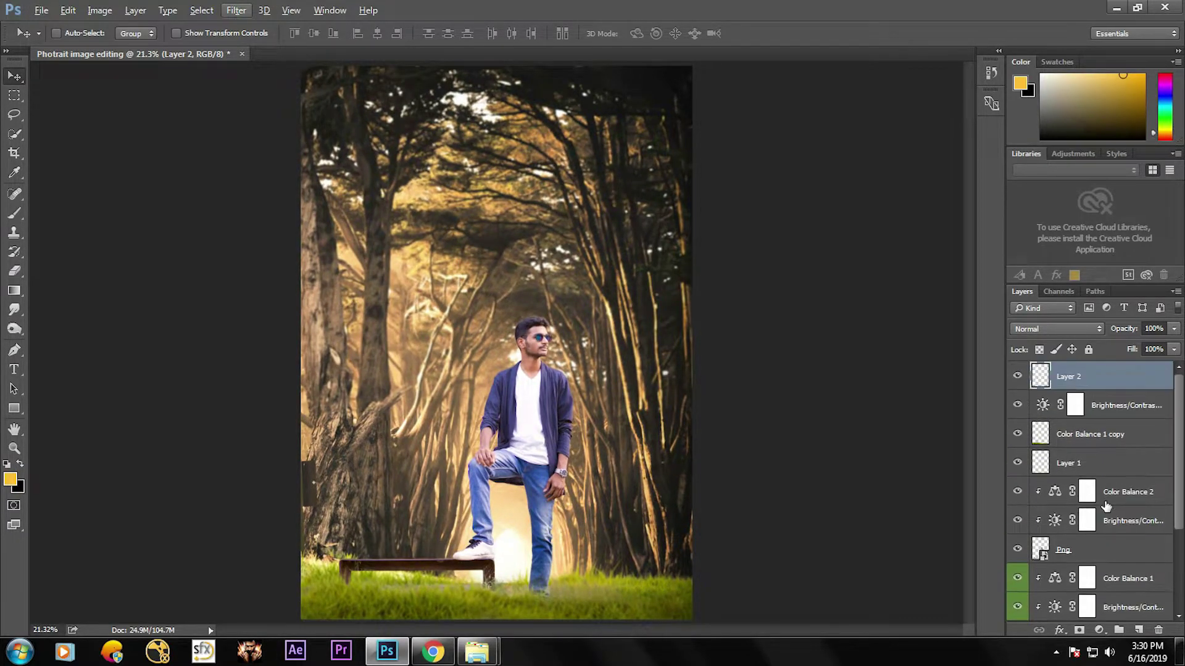
scroll(1096, 555, down, 2)
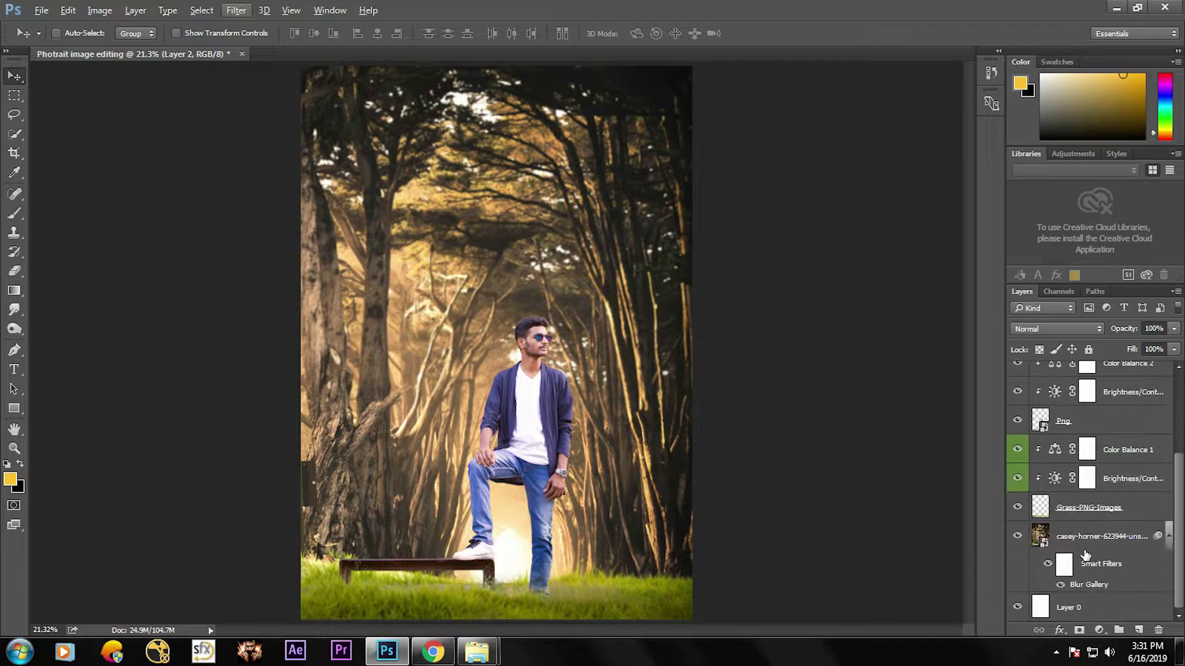
click(1071, 538)
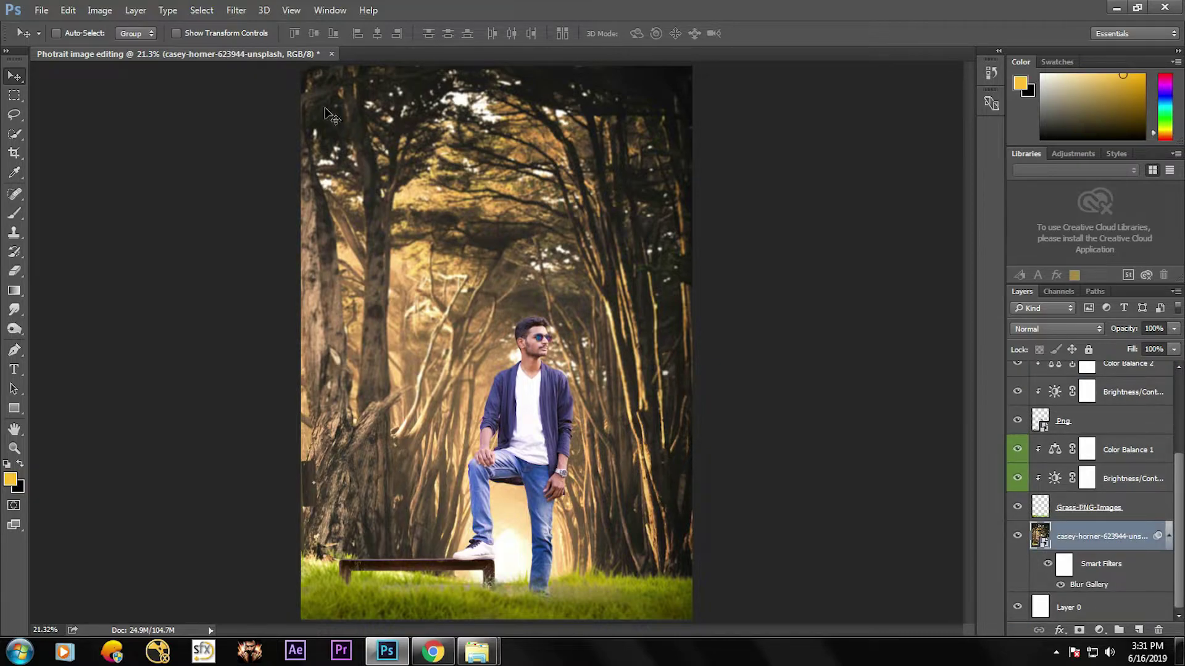
click(1099, 629)
click(1082, 536)
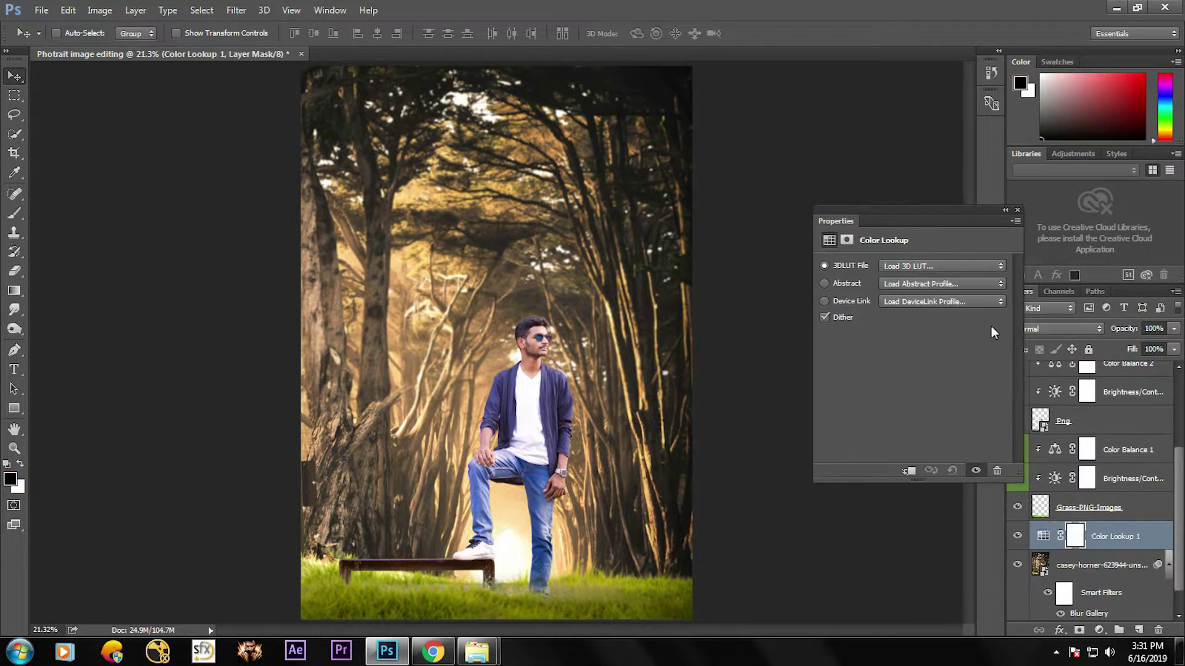
click(948, 264)
click(913, 319)
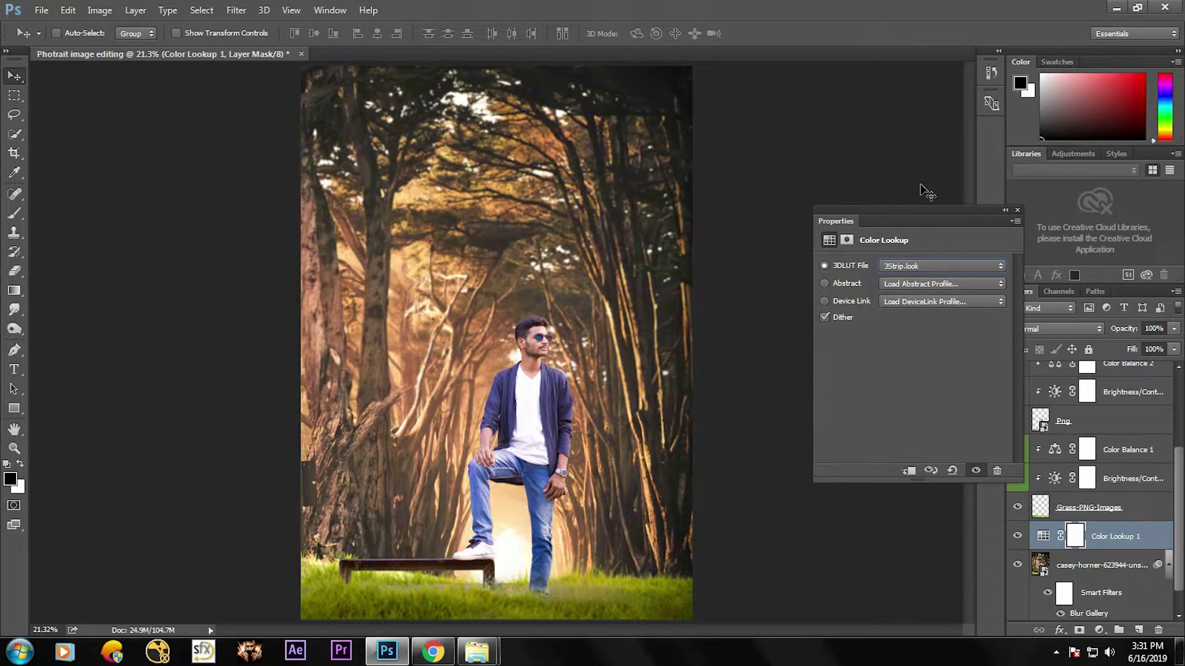
Step: Cycle through the Color Lookup's 3D LUT presets and settle on Kodak 5218 Kodak 2383
key(Down)
key(Down)
key(Down)
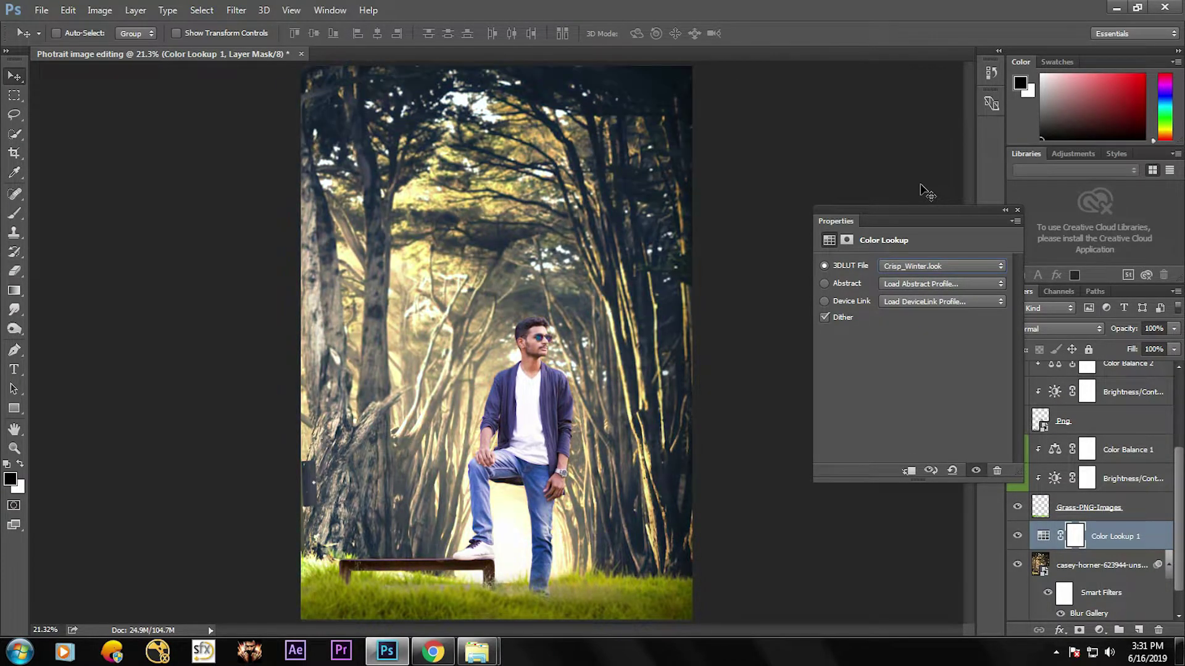
key(Down)
key(Down)
key(Down)
key(Down)
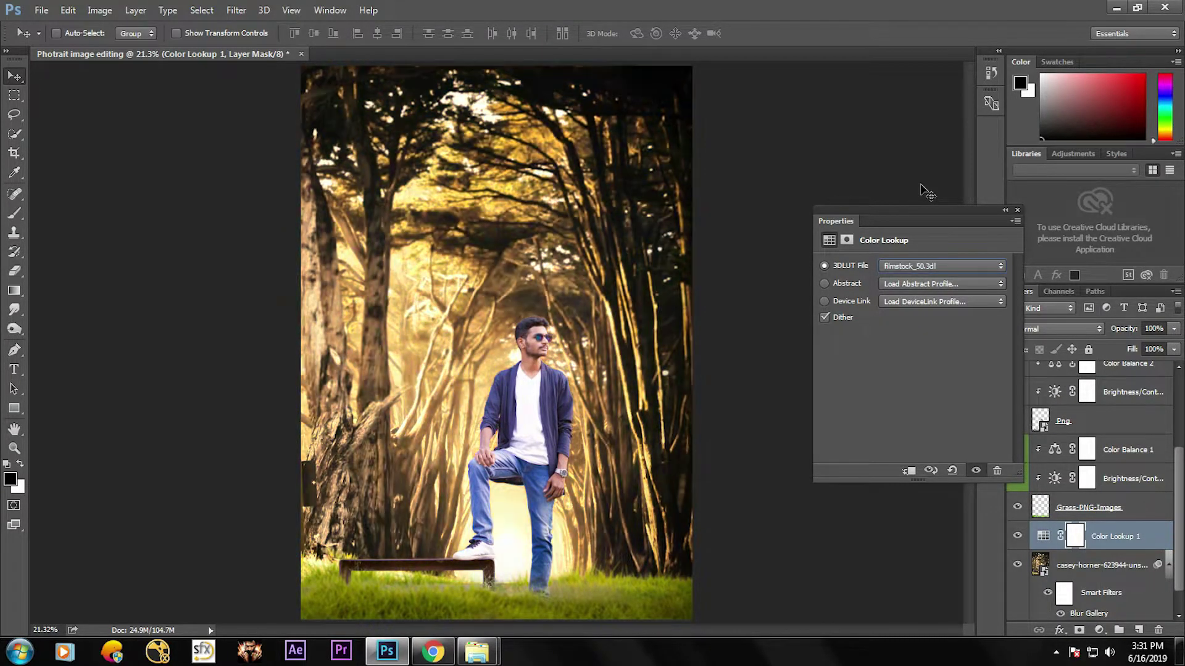
key(Down)
key(Down)
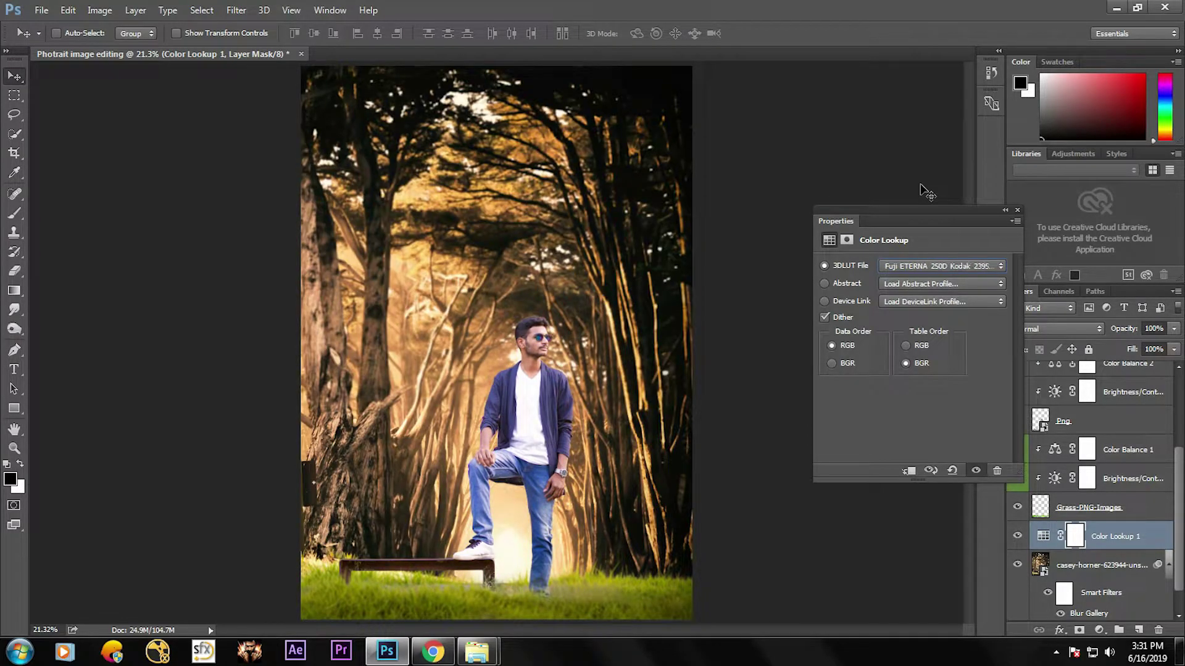
key(Down)
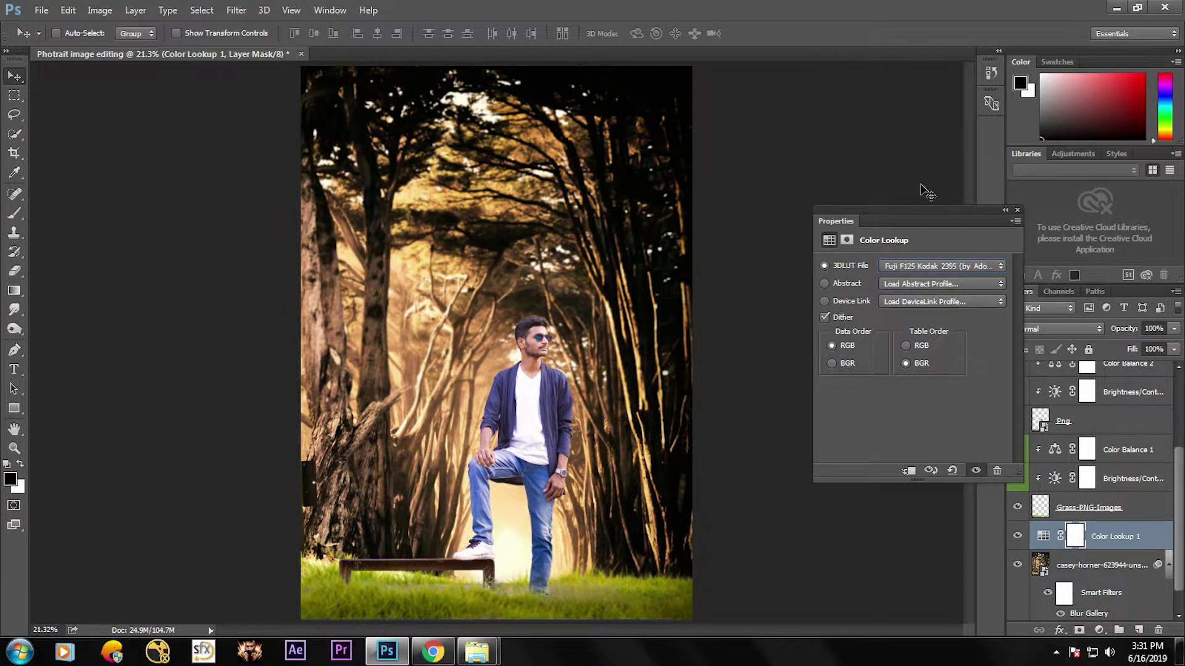
key(Down)
key(Down)
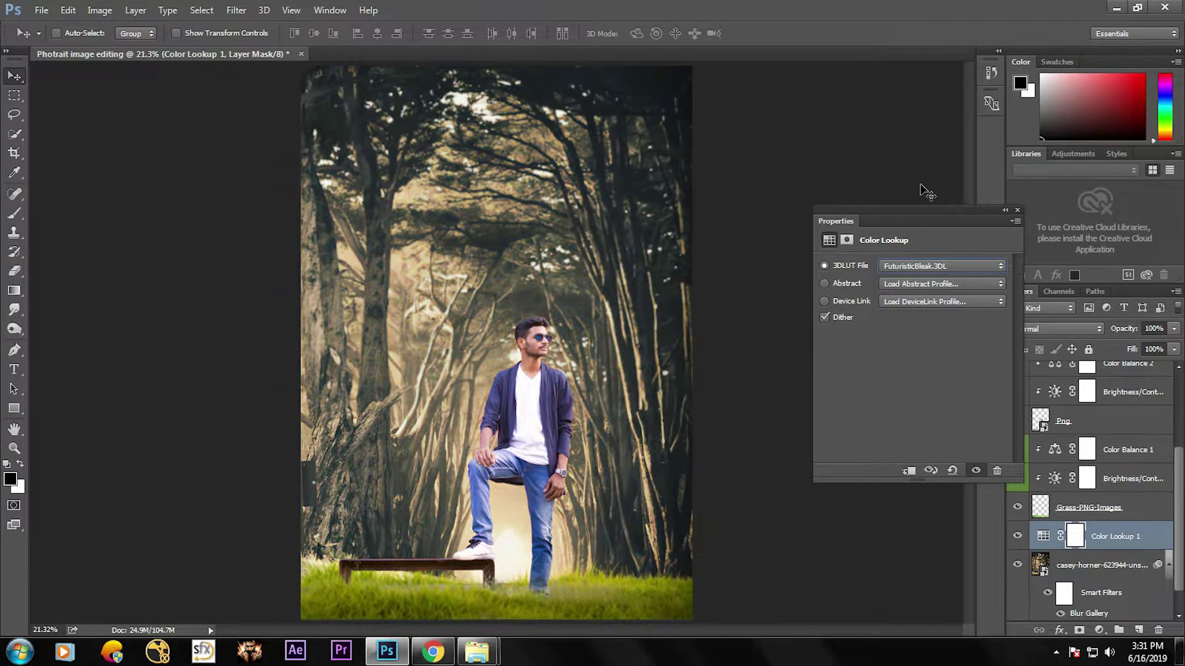
key(Down)
key(Down)
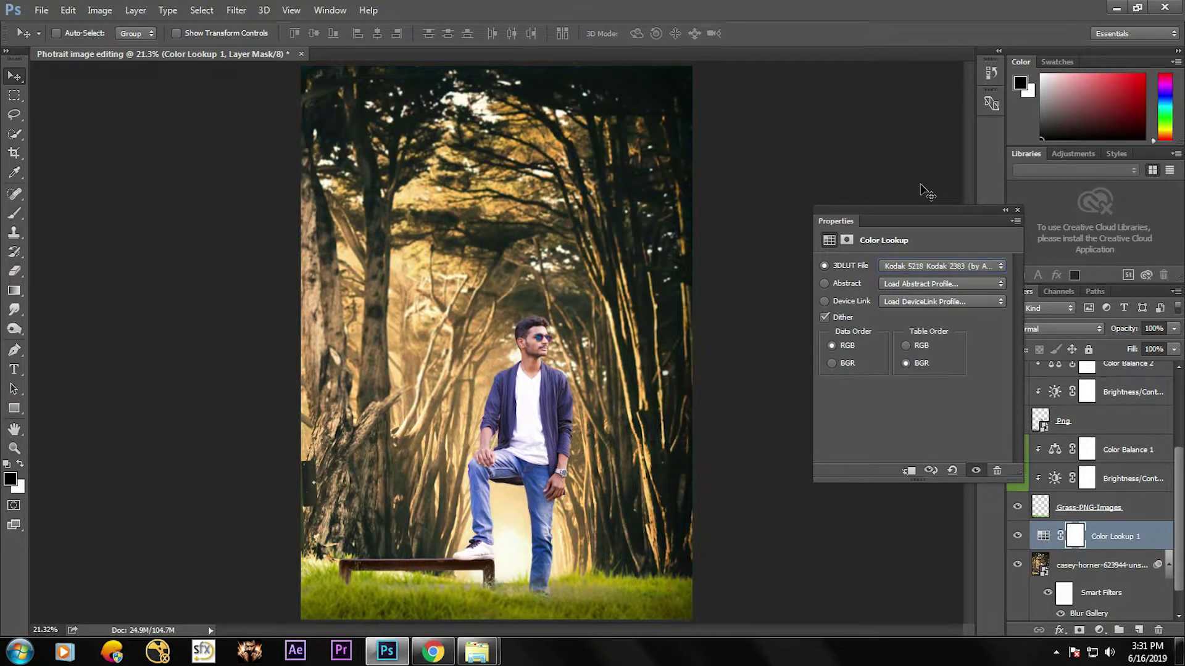
Step: Reduce the Color Lookup layer's opacity to 64% and its fill to 70%
click(1017, 210)
drag(1123, 329, 1107, 350)
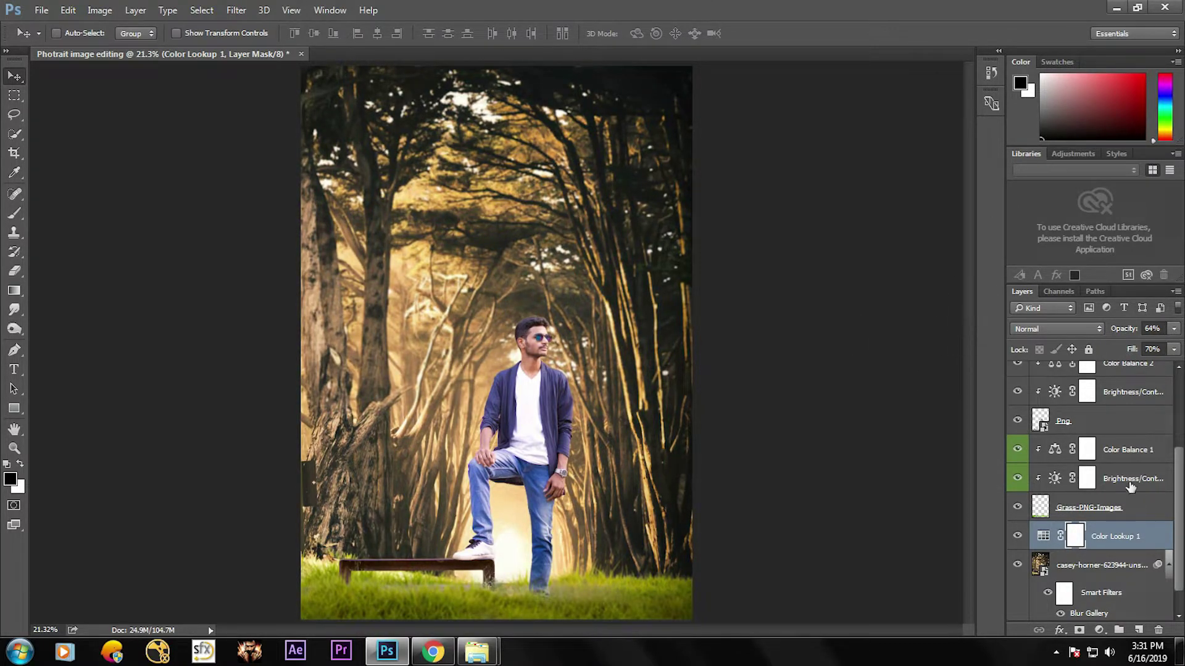
scroll(1106, 492, down, 1)
scroll(1107, 492, up, 5)
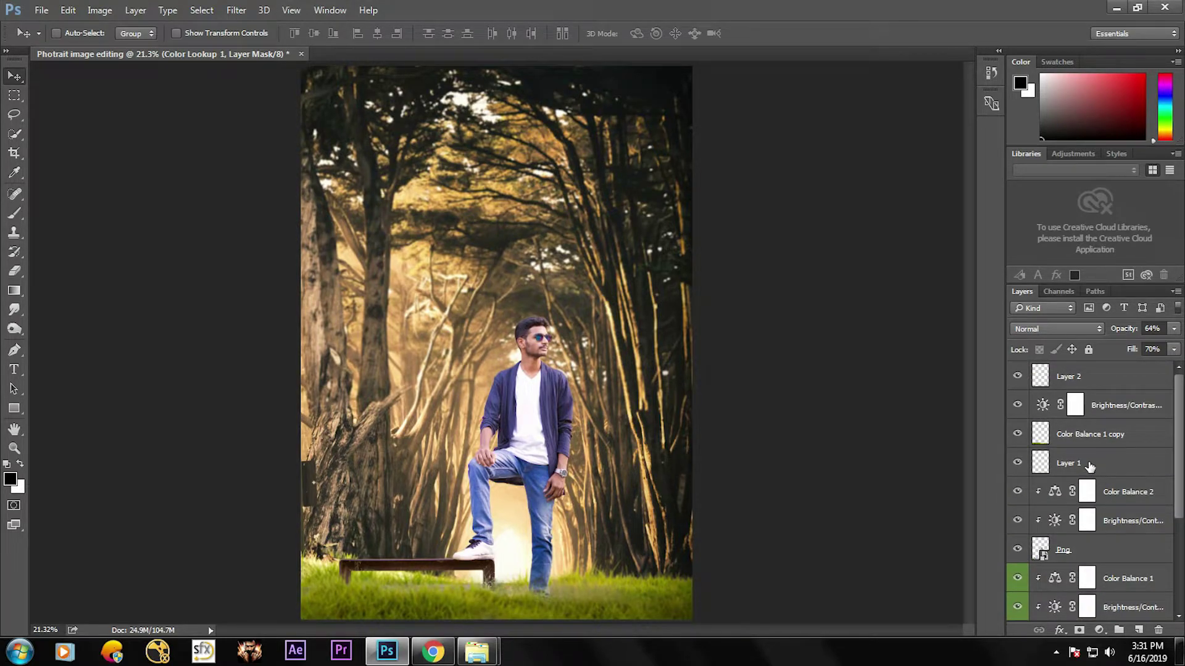
click(1109, 372)
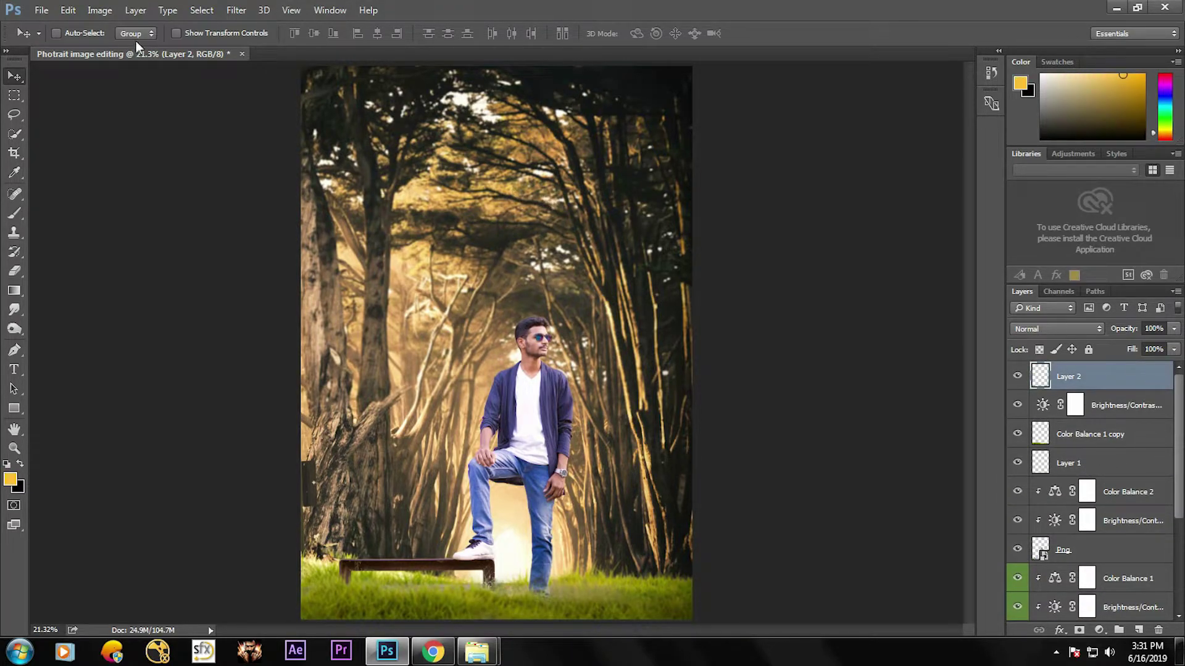
click(235, 10)
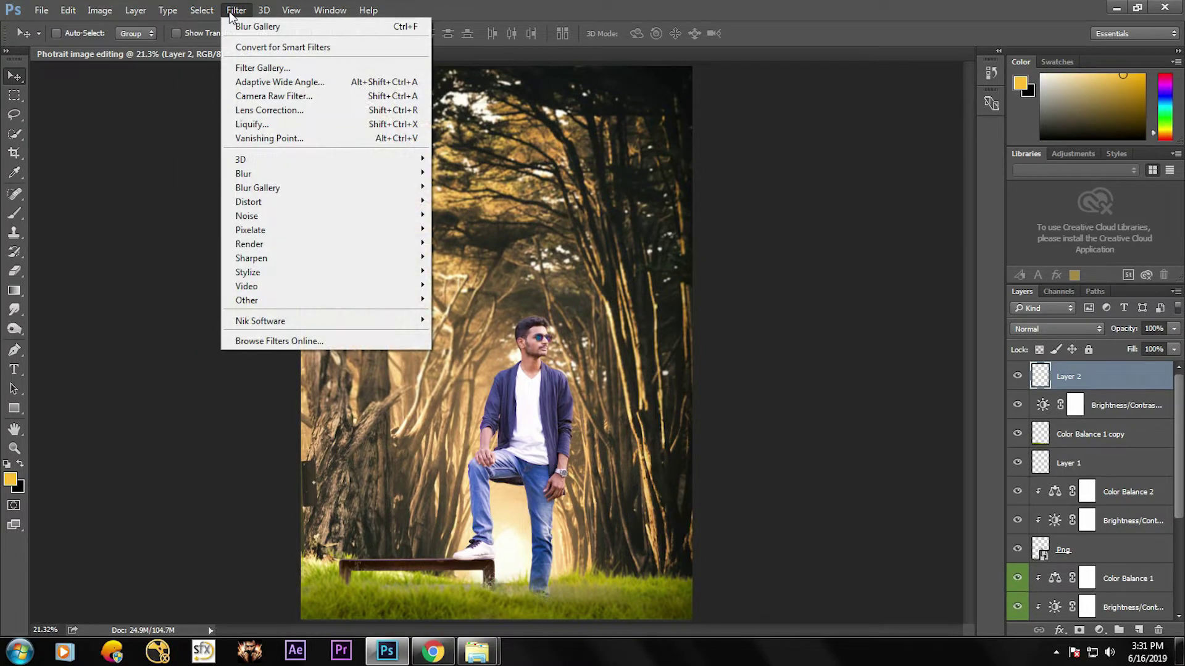
click(1097, 555)
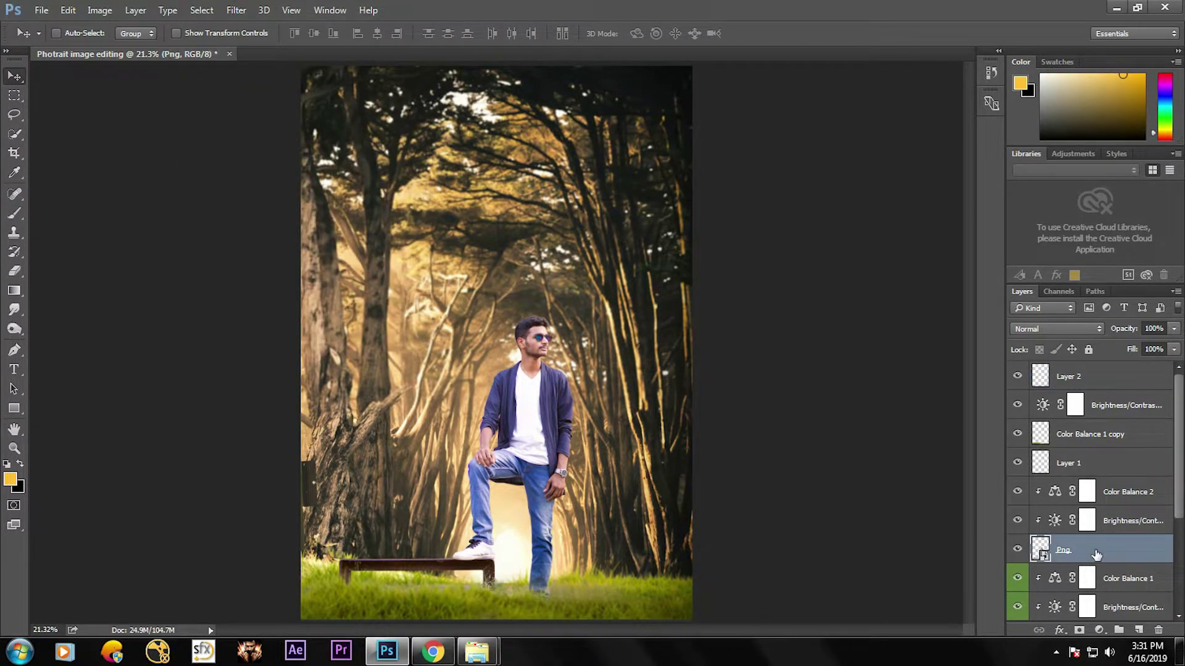
Step: Add a Color Lookup adjustment above Layer 2 and cycle through its 3D LUT presets to Crisp_Winter.look
click(1095, 378)
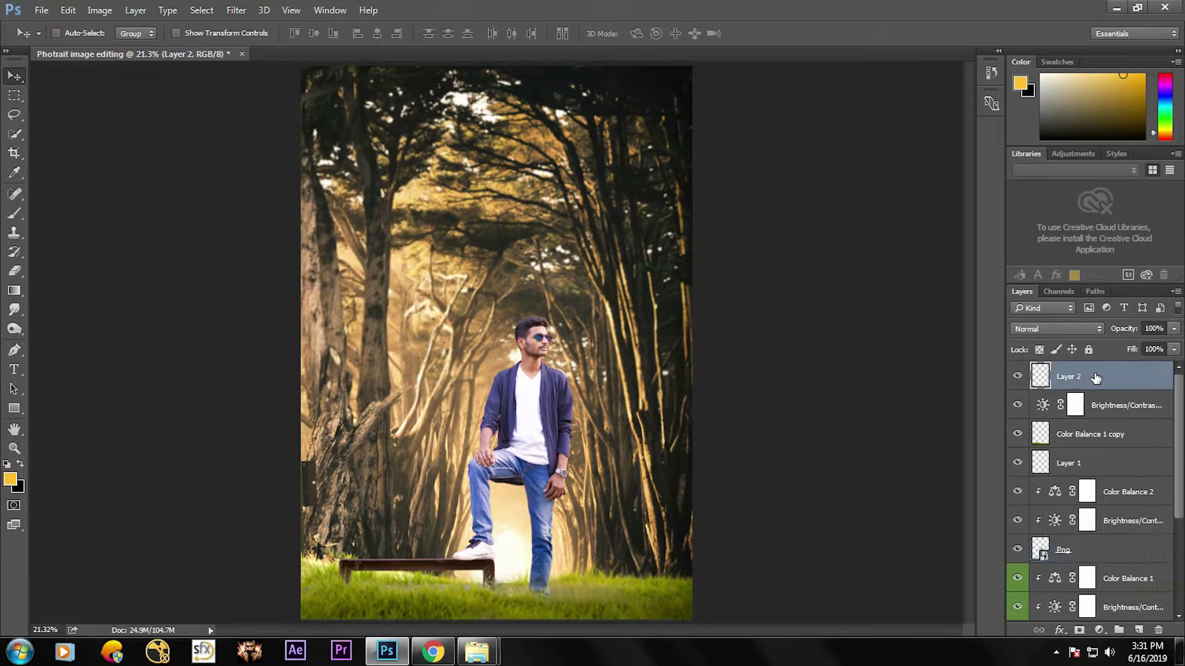
click(1102, 630)
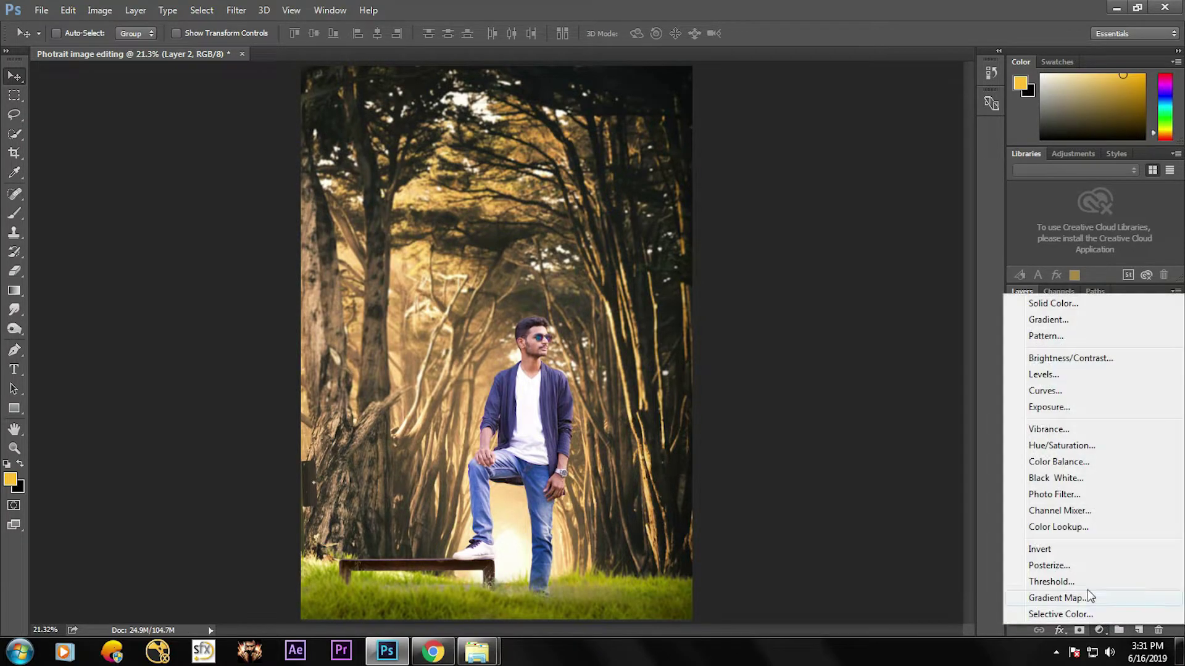
click(1066, 525)
click(933, 266)
click(913, 275)
key(Down)
key(Down)
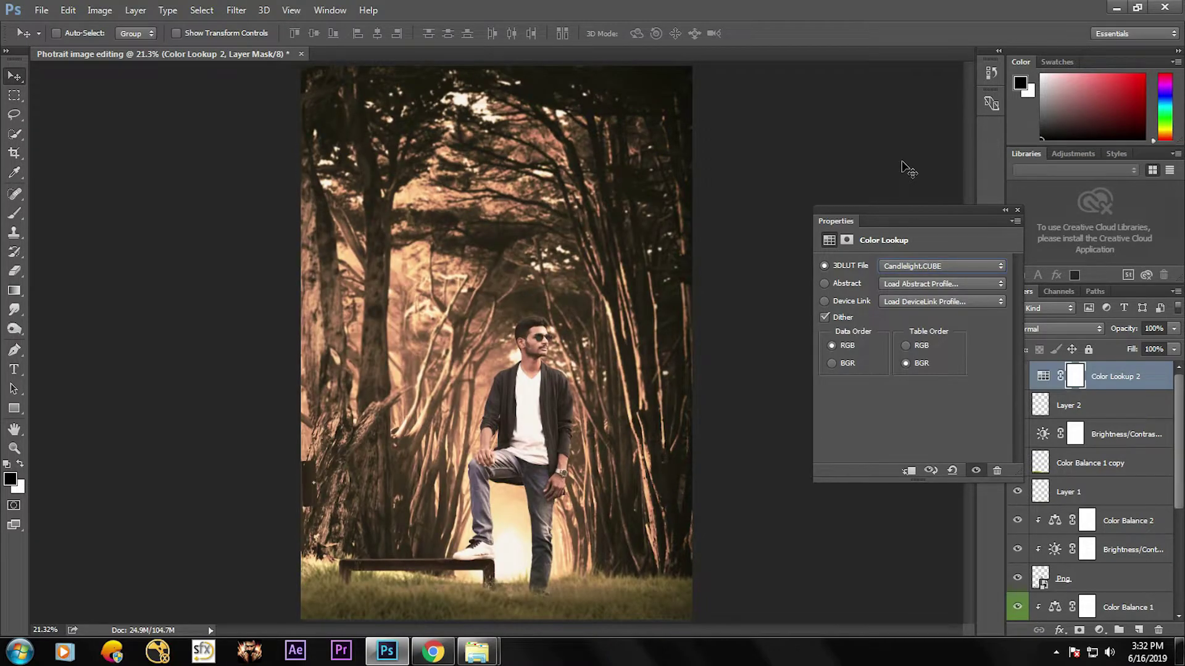
key(Down)
key(Down)
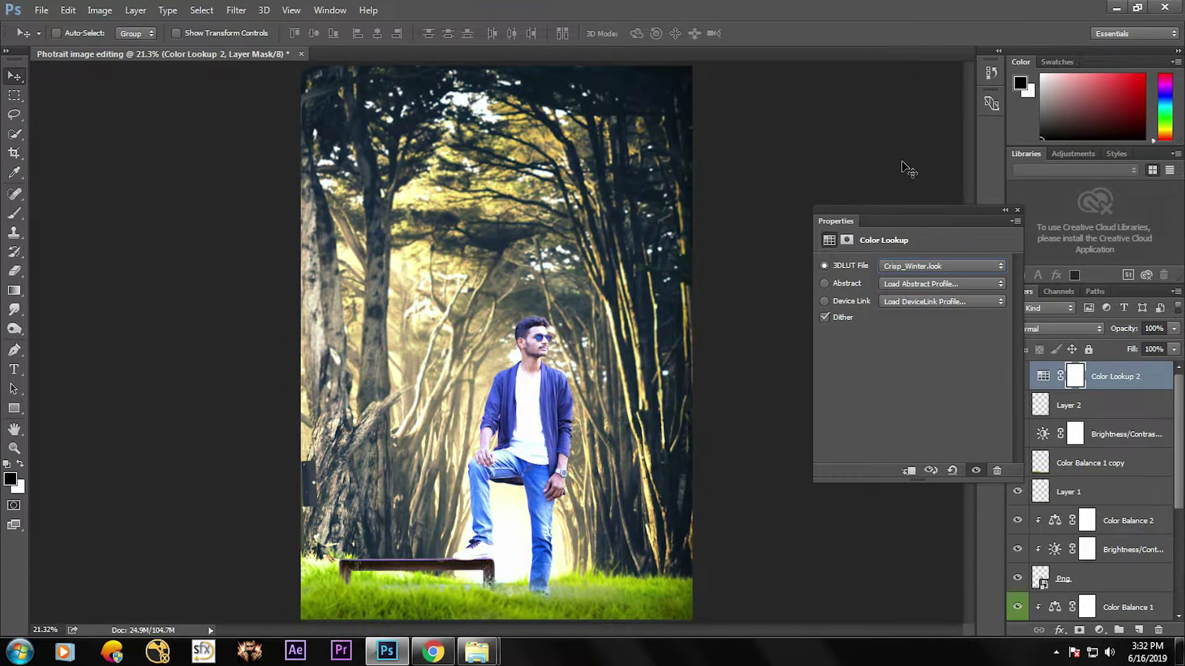
Step: Reduce the new Color Lookup layer's opacity to 77% and its fill to 67%
click(1017, 211)
mouse_move(1124, 329)
mouse_down()
mouse_move(1111, 352)
mouse_move(1123, 332)
mouse_move(1131, 349)
mouse_up()
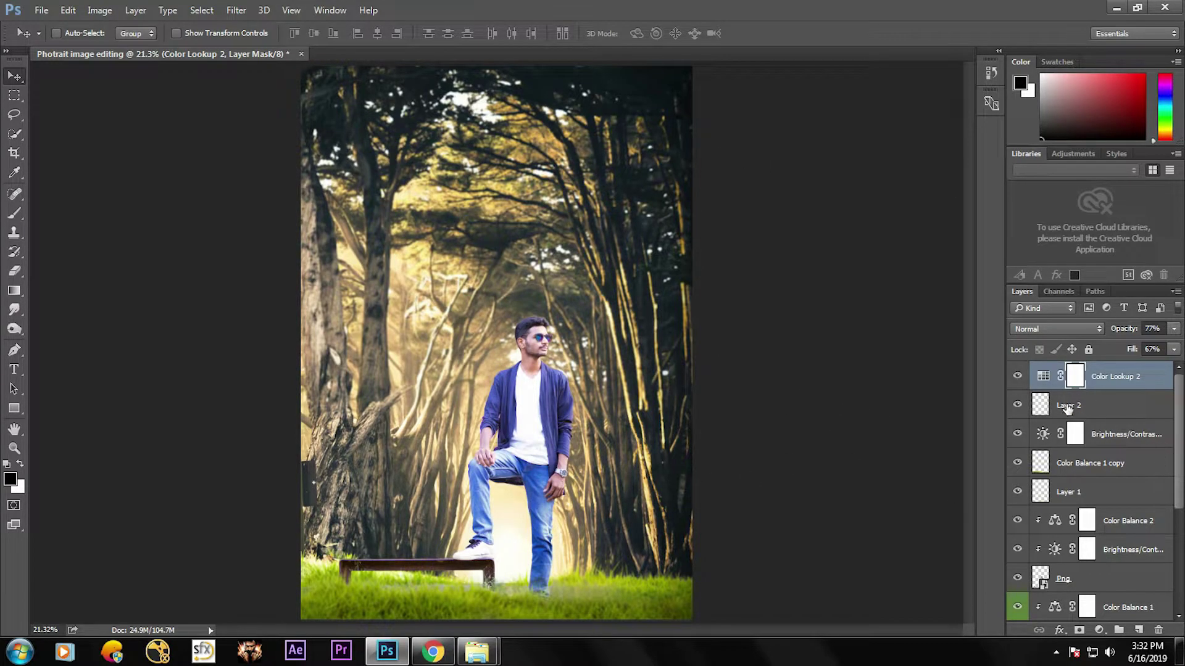
scroll(632, 388, down, 3)
scroll(632, 388, up, 3)
Step: Paint black over the man on the Crisp_Winter Color Lookup mask with a soft brush at 65% opacity, resizing the brush as needed
click(14, 213)
key(bracketleft)
key(bracketleft)
drag(536, 353, 532, 369)
mouse_move(529, 412)
mouse_down()
mouse_move(553, 399)
mouse_move(555, 434)
mouse_move(547, 379)
mouse_move(508, 398)
mouse_move(509, 385)
mouse_move(507, 405)
mouse_move(529, 420)
mouse_up()
key(bracketright)
key(bracketleft)
key(bracketleft)
key(bracketleft)
key(bracketleft)
mouse_move(483, 528)
mouse_down()
mouse_move(471, 555)
mouse_move(487, 553)
mouse_up()
mouse_move(548, 482)
mouse_down()
mouse_move(543, 524)
mouse_move(547, 485)
mouse_up()
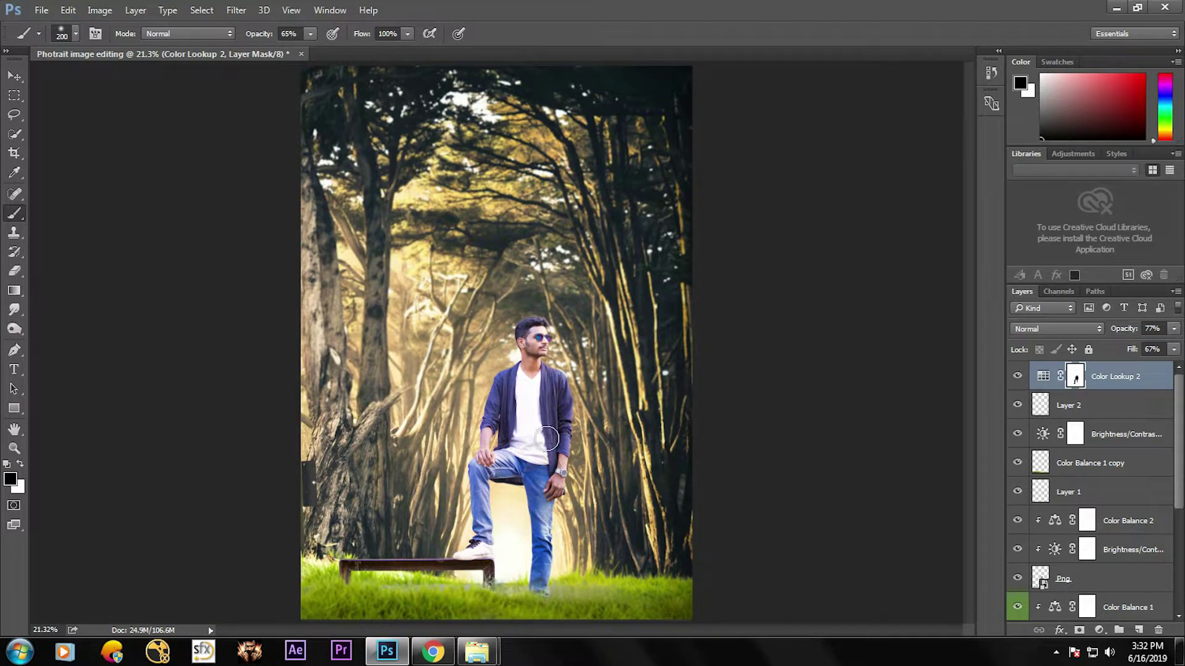
key(bracketright)
key(bracketright)
key(bracketleft)
key(bracketleft)
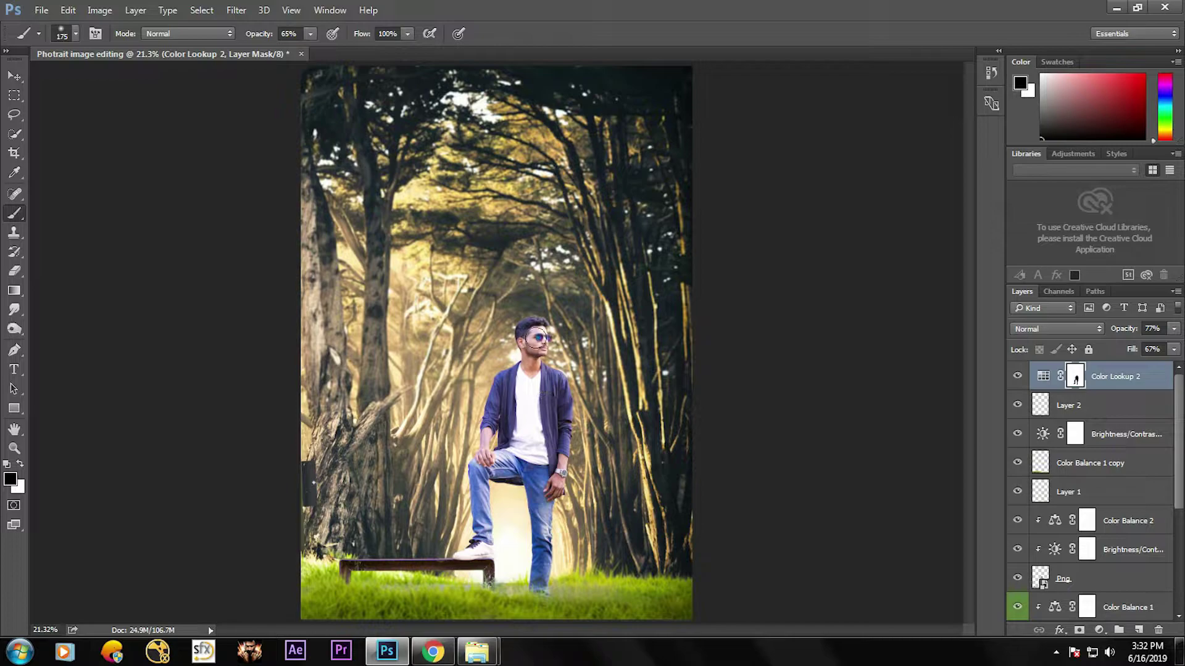
key(bracketright)
click(13, 74)
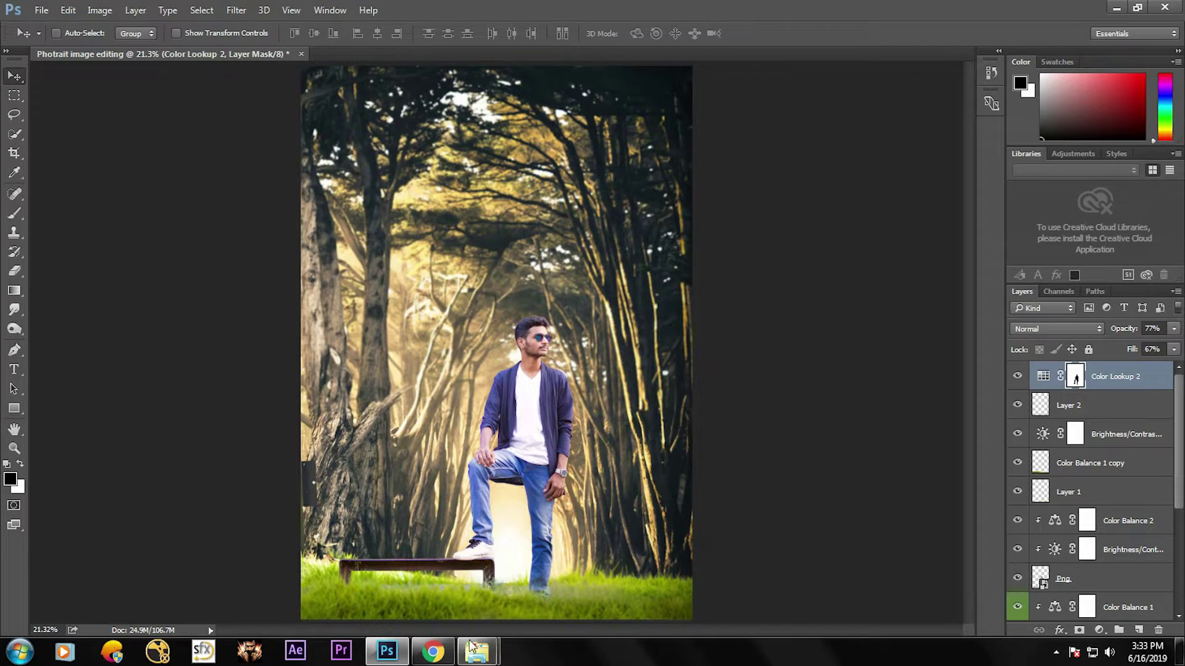
Step: Place the heavenly_light_by_greyghost_stock image from the PNG_images folder under Backgrounds on the D: drive as the topmost layer
mouse_move(473, 645)
click(461, 622)
click(359, 377)
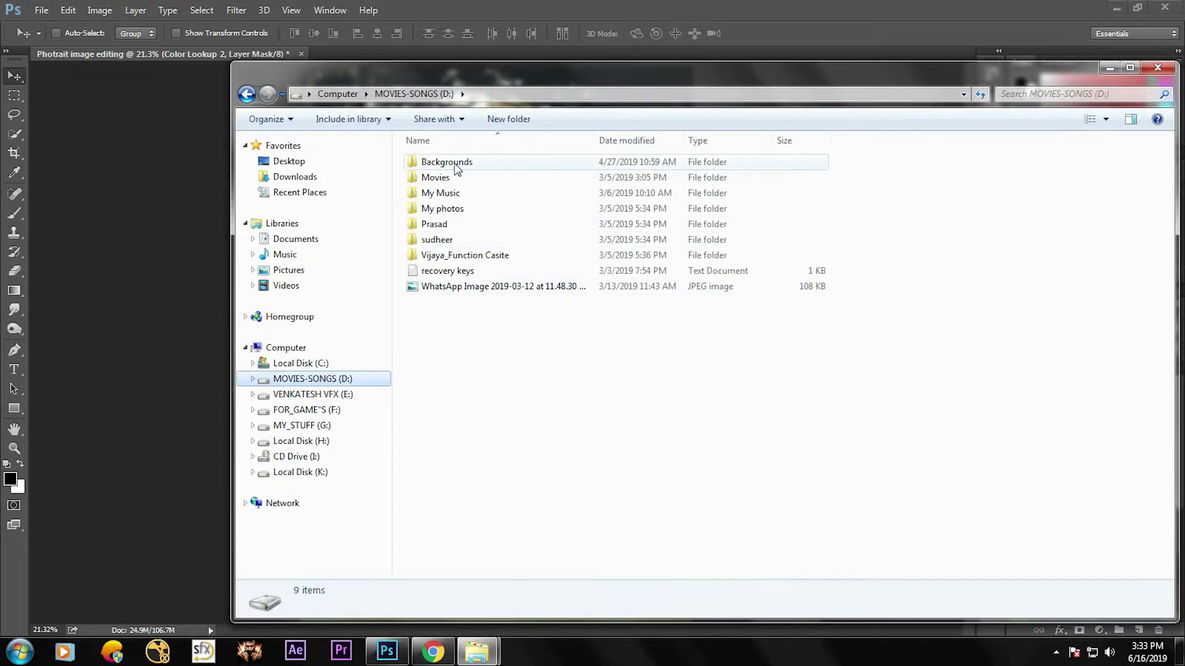
double_click(444, 163)
double_click(1027, 179)
scroll(743, 317, down, 5)
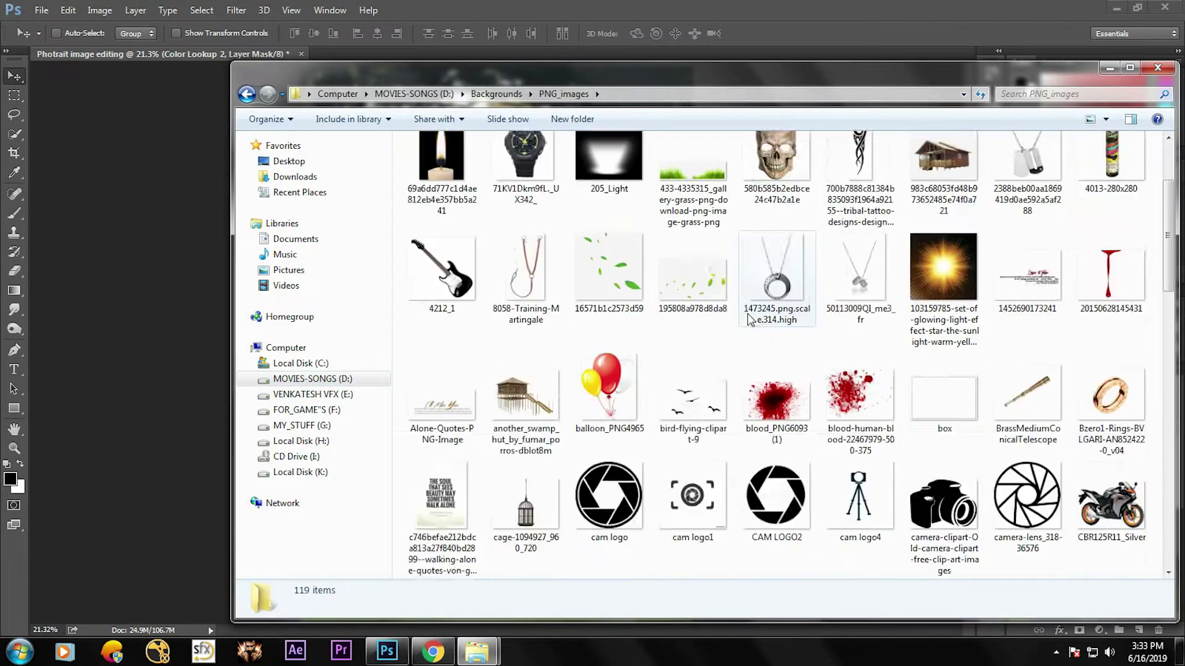
drag(858, 376, 461, 293)
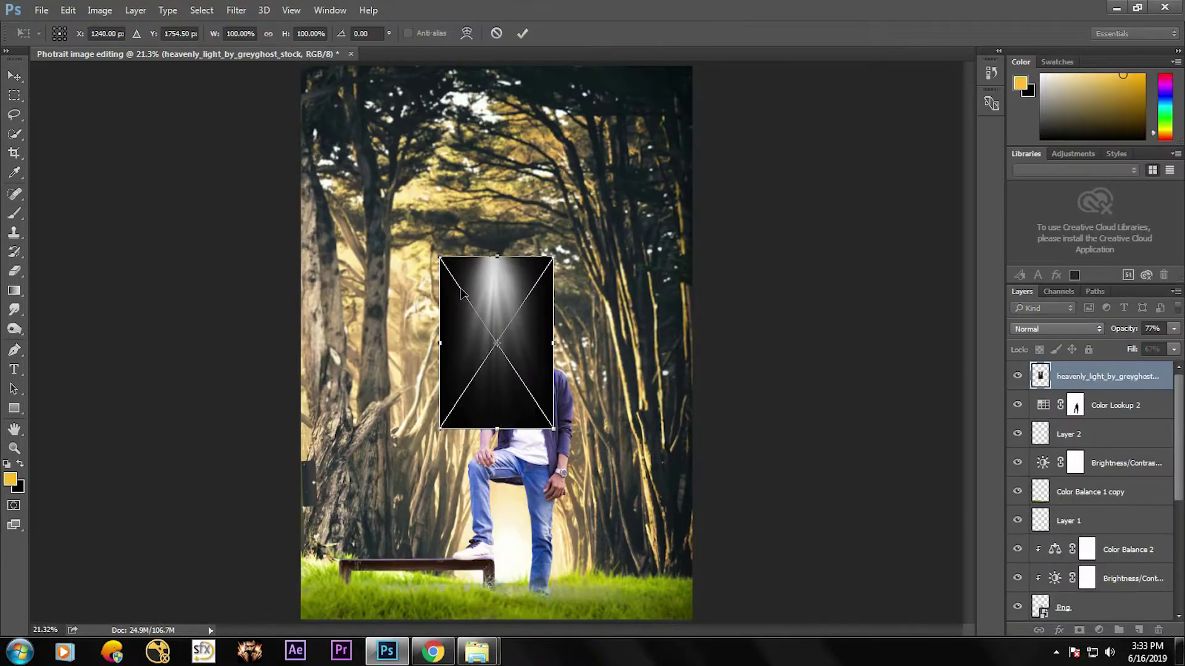
Step: Enlarge and rotate the heavenly light image so its rays fall diagonally from the photo's upper-left corner, and set its blend mode to Screen
drag(554, 424, 642, 375)
key(Return)
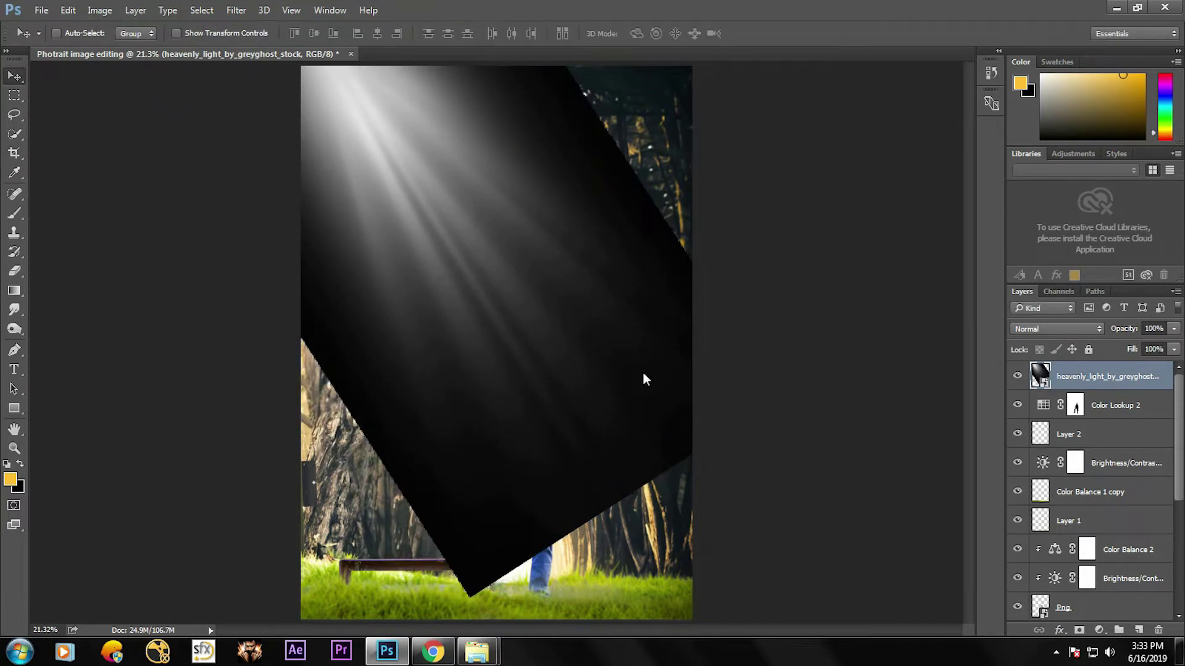
click(1062, 328)
click(1042, 424)
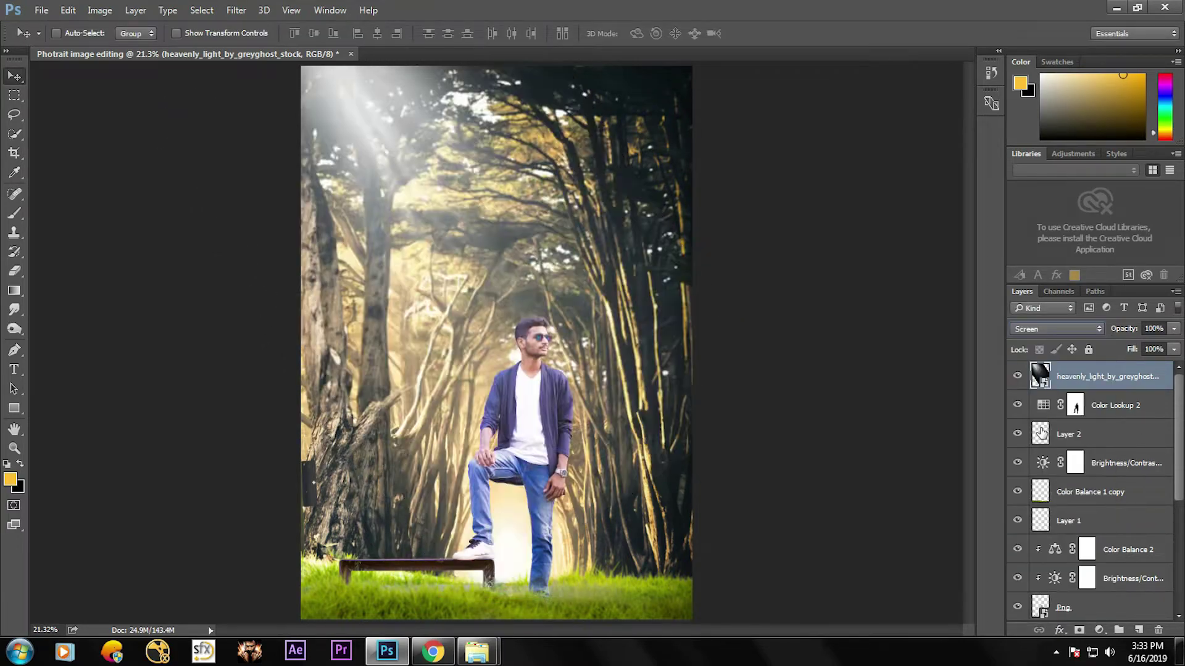
Step: Try Linear Dodge (Add) and neighbouring blend modes on the heavenly light layer, and return it to Screen
key(shift+plus)
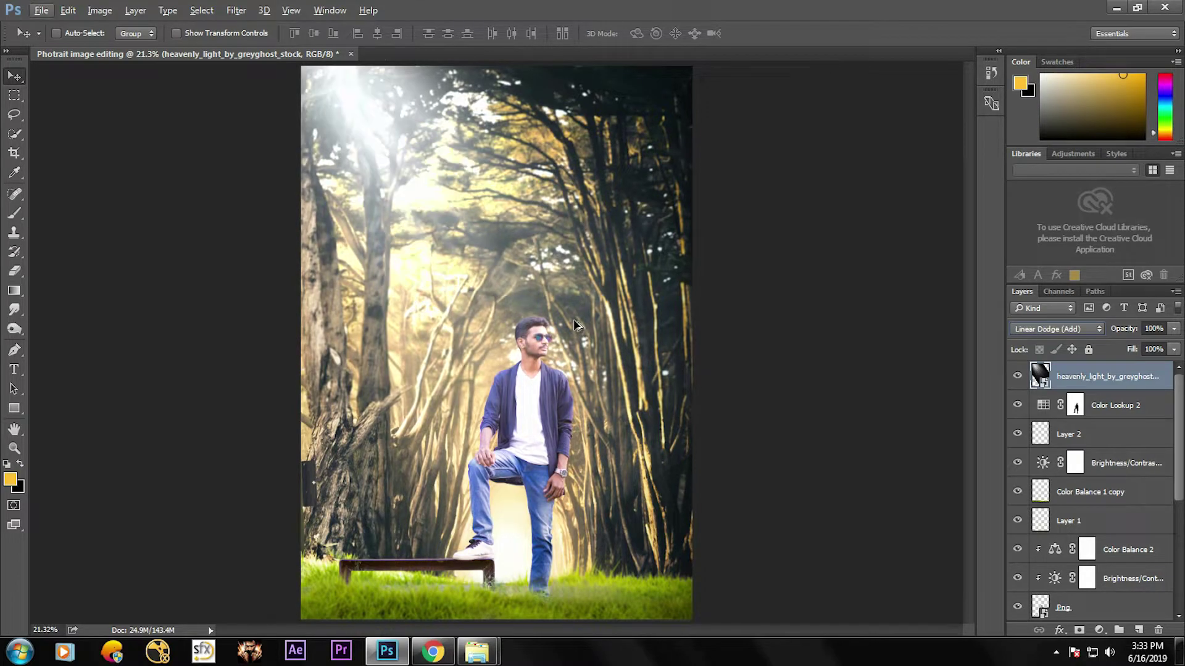
key(shift+minus)
key(shift+minus)
key(shift+plus)
click(14, 95)
key(v)
scroll(771, 372, down, 2)
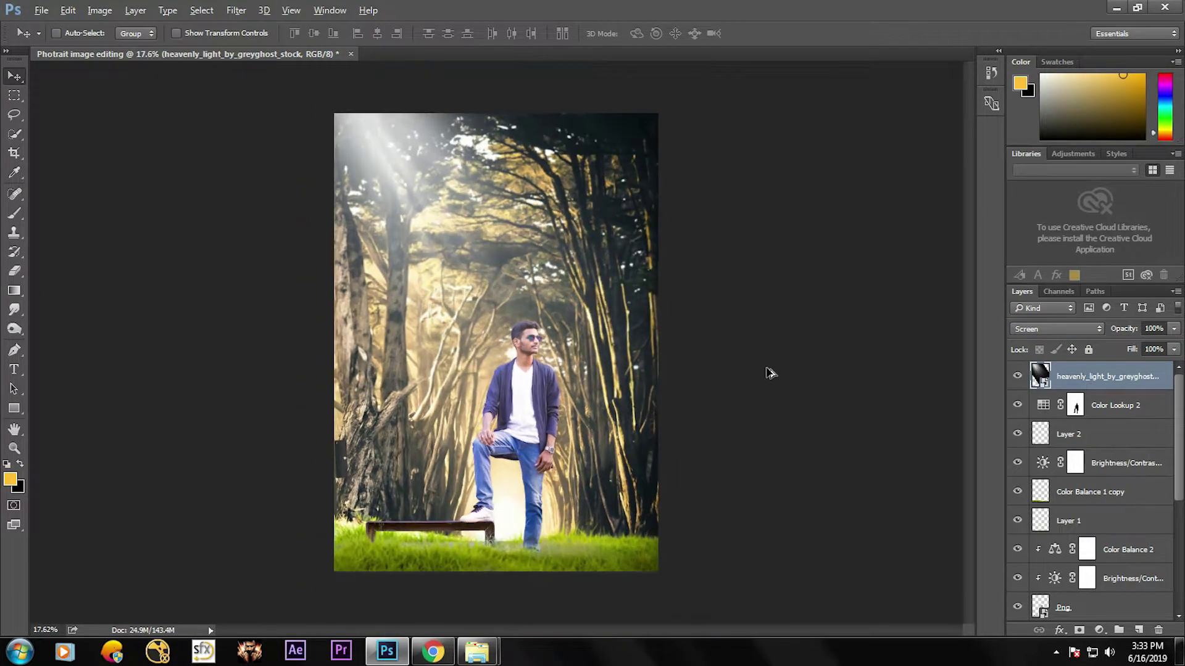
scroll(774, 372, up, 1)
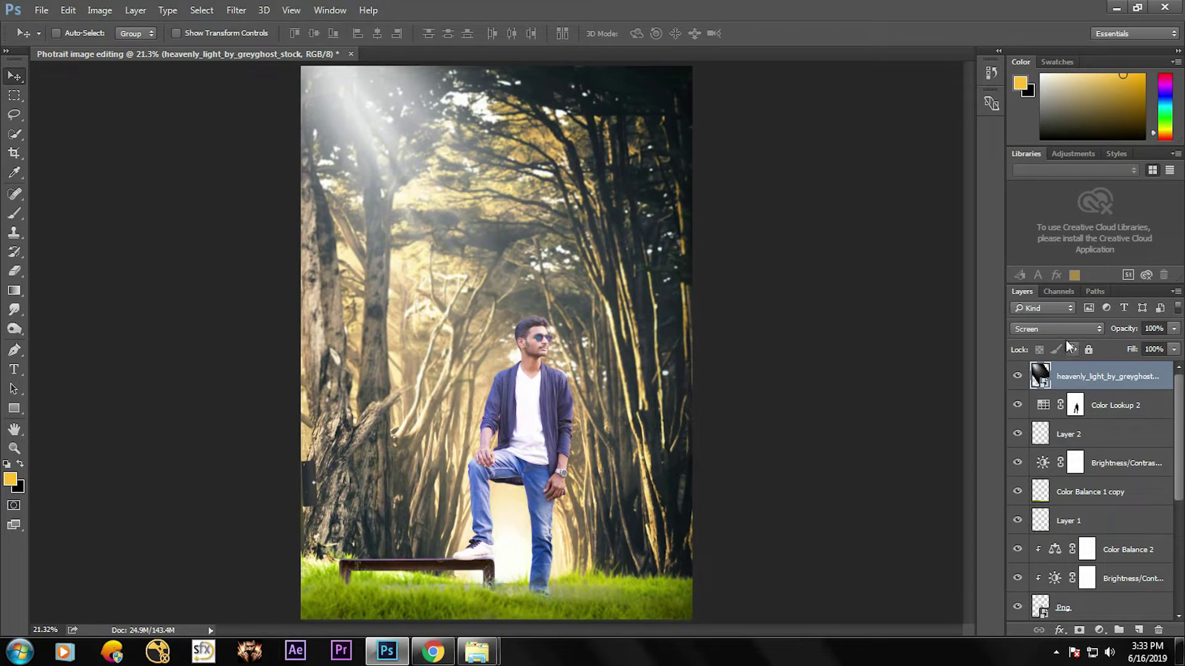
Step: Lower the heavenly light layer's opacity to 85% and fill to 91%, and transform and reposition its rays over the photo
drag(1133, 331, 1126, 351)
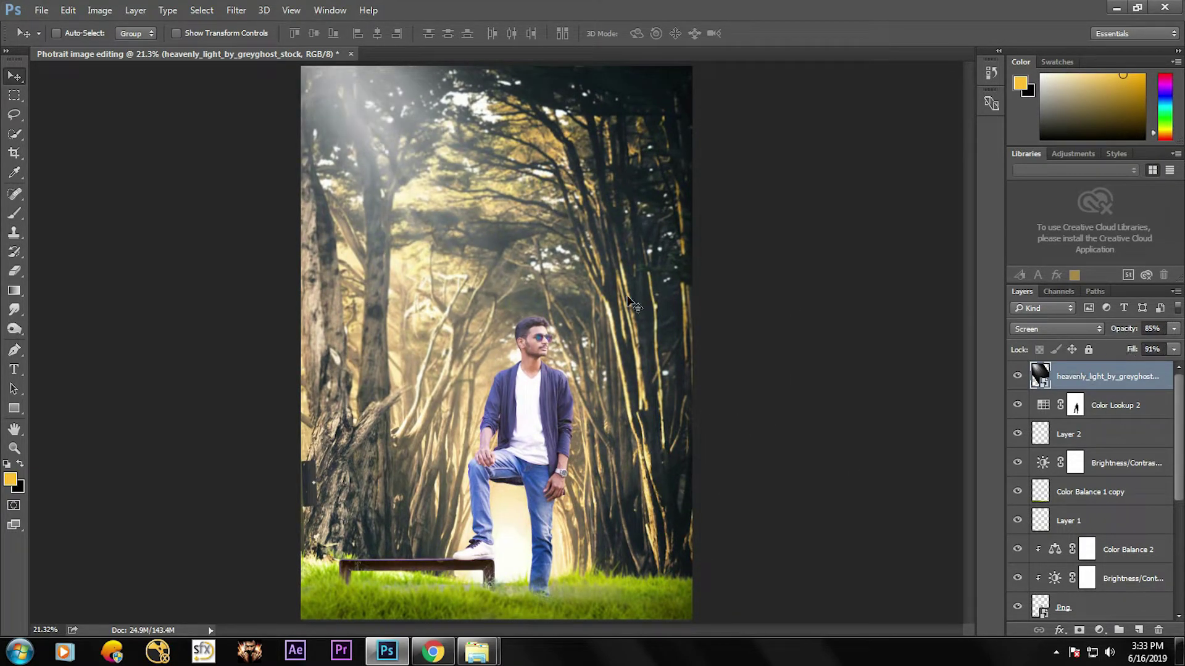
key(ctrl+t)
mouse_move(624, 496)
mouse_down()
mouse_move(727, 582)
mouse_move(756, 636)
mouse_move(665, 524)
mouse_move(691, 555)
mouse_move(620, 517)
mouse_up()
key(Return)
drag(484, 259, 458, 302)
Step: Apply a Gaussian Blur smart filter to the heavenly light layer with a slightly increased radius
click(236, 10)
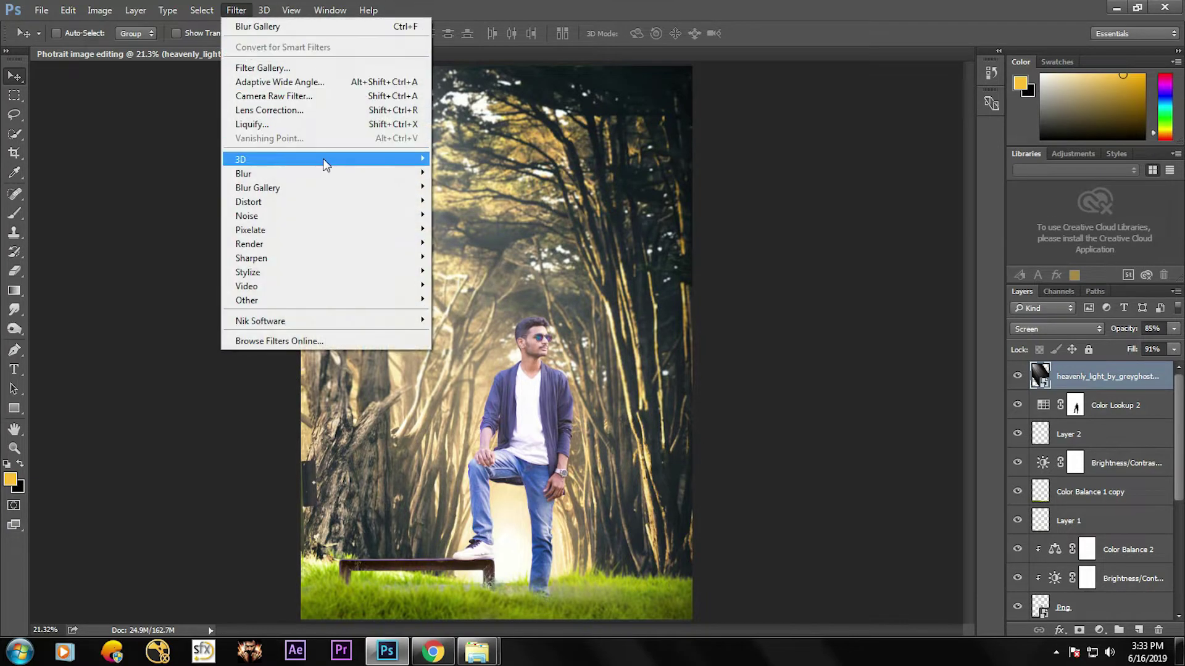
mouse_move(326, 175)
click(481, 230)
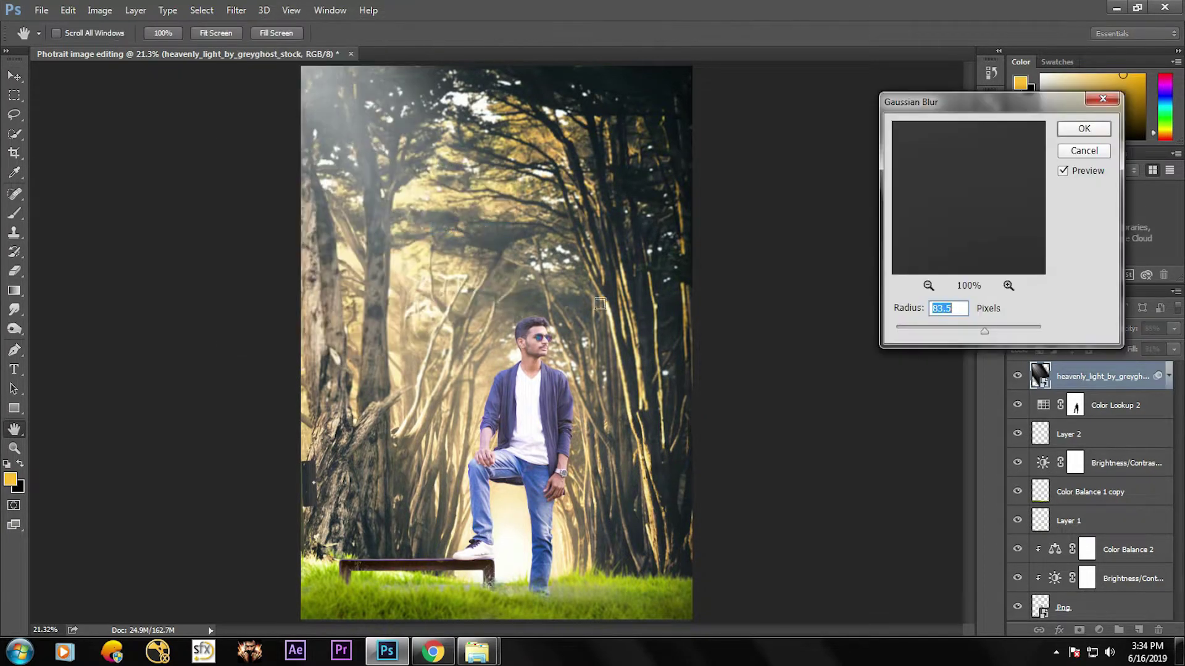
drag(985, 332, 987, 331)
click(1074, 132)
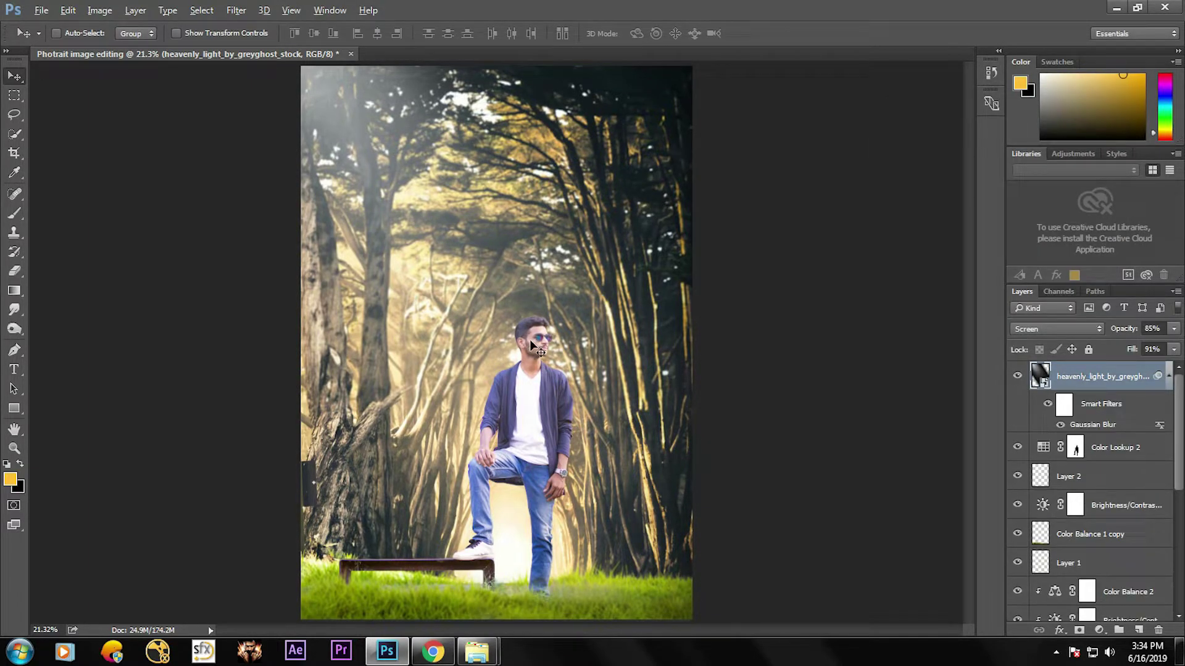
scroll(529, 339, down, 3)
scroll(475, 381, up, 2)
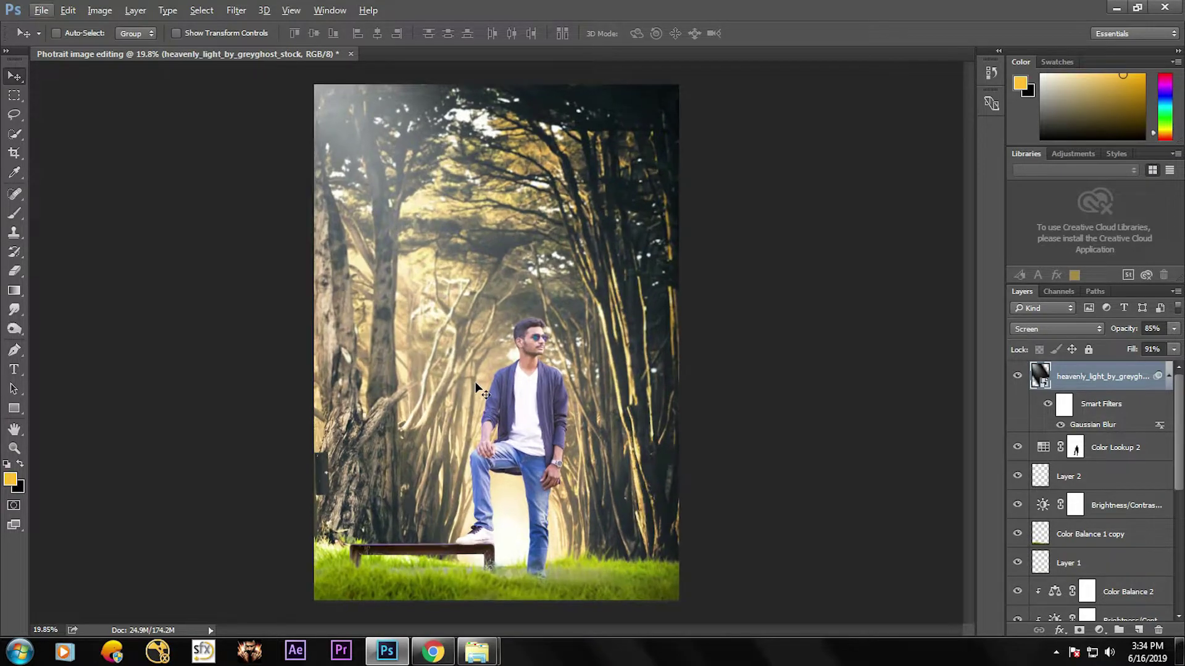
Step: Collapse the heavenly light layer's smart filters, reduce its fill to 69%, and nudge the rays
click(1167, 376)
drag(1131, 349, 1113, 349)
drag(404, 183, 398, 206)
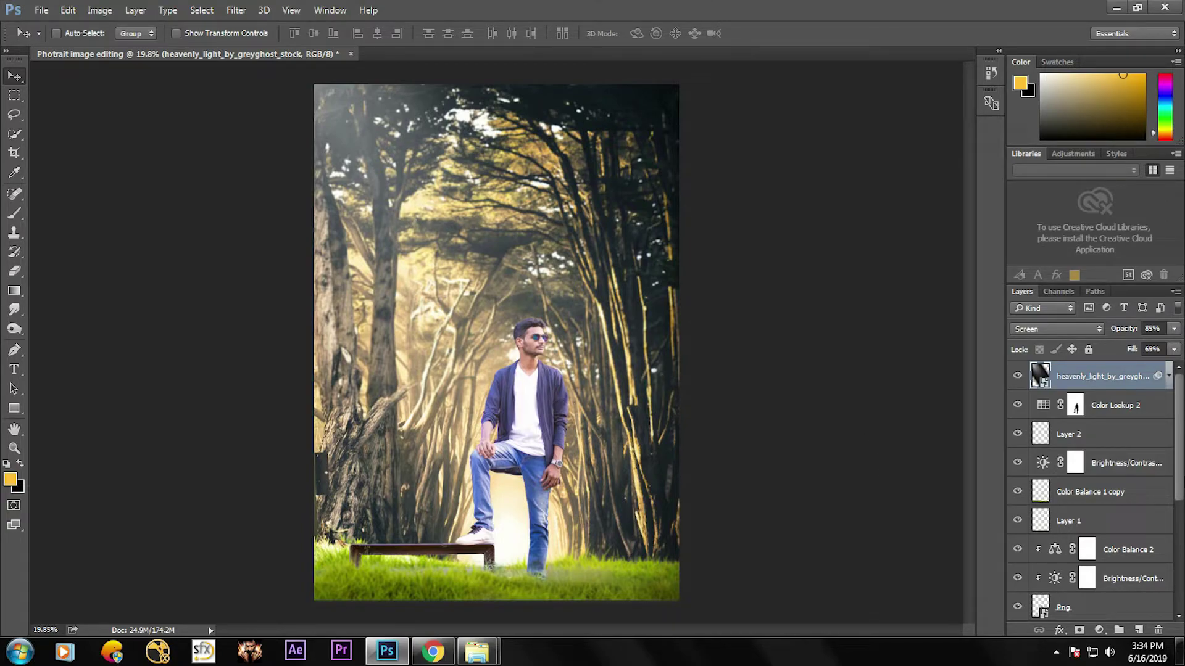
Step: Undock the layer list and stretch it to show the complete layer stack, with the heavenly light layer selected
click(1063, 496)
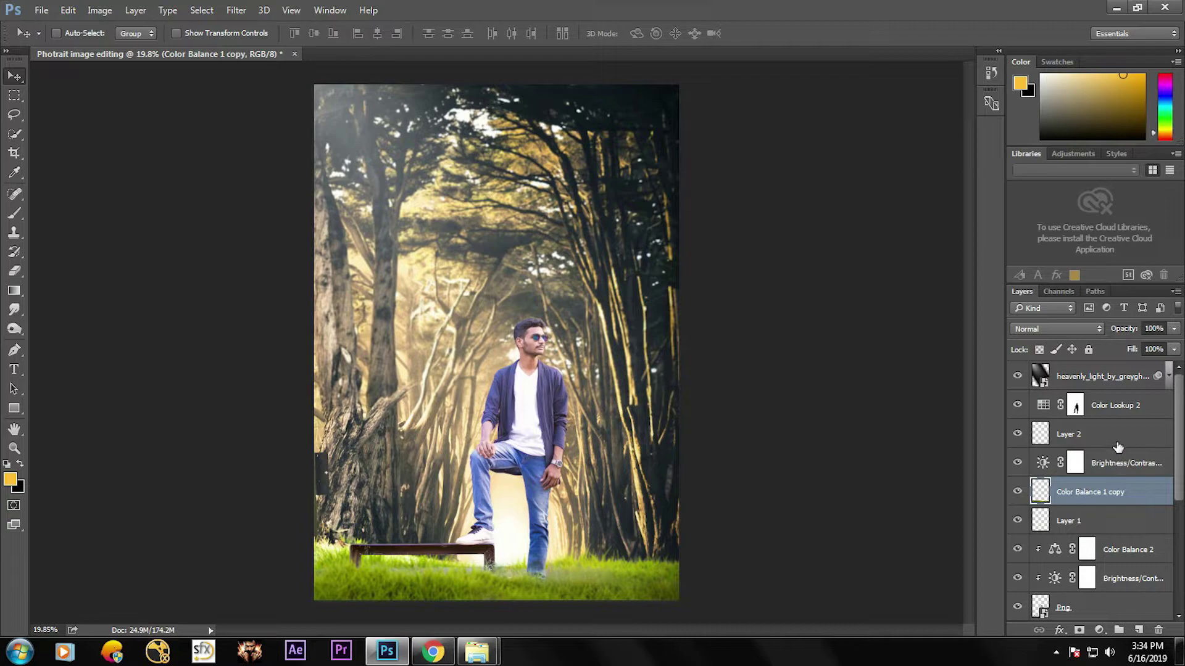
scroll(1109, 481, down, 3)
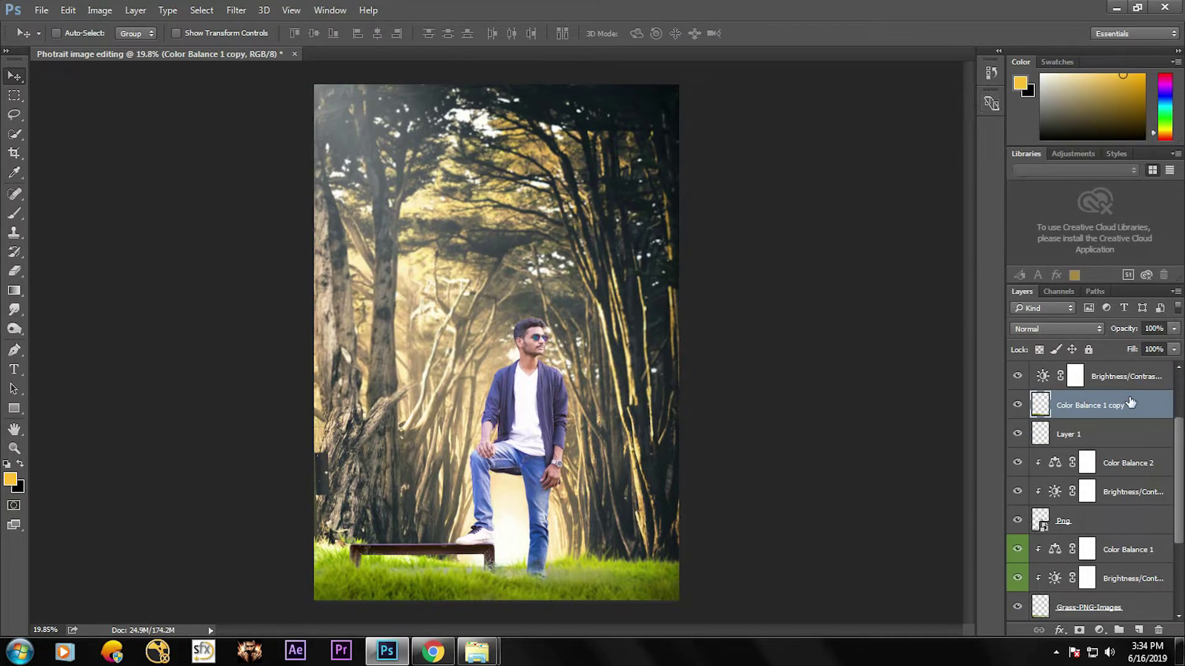
drag(1128, 291, 991, 180)
drag(981, 339, 981, 642)
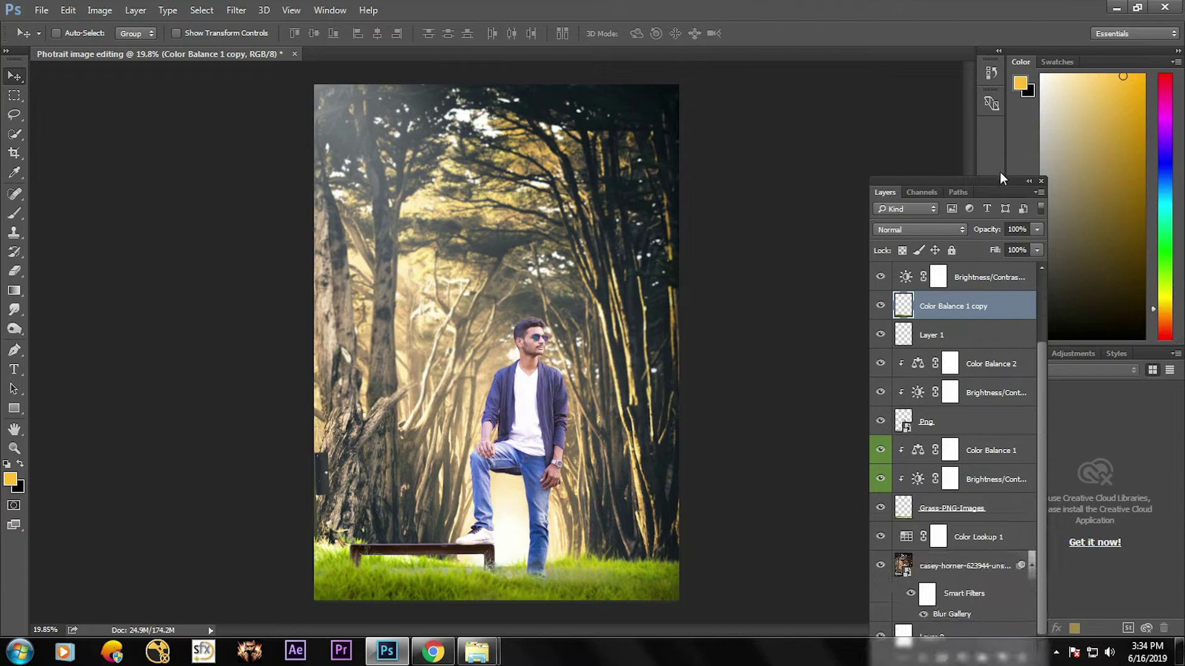
drag(997, 180, 1065, 96)
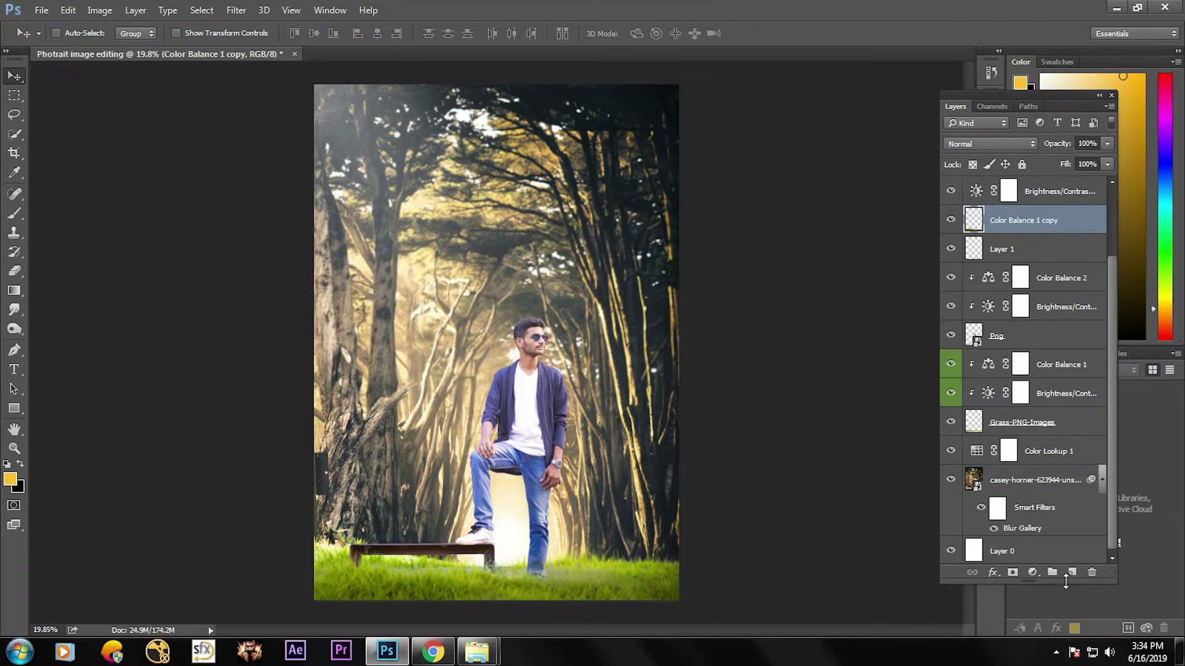
drag(1065, 582, 1066, 661)
drag(1063, 98, 1098, 70)
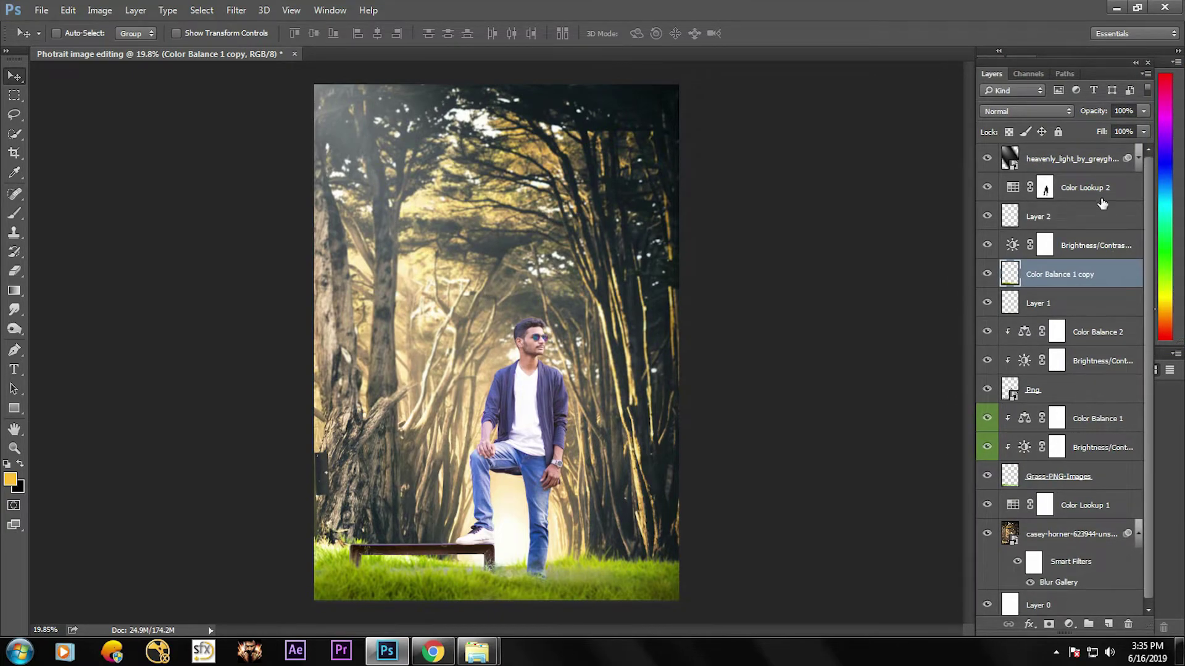
click(1074, 159)
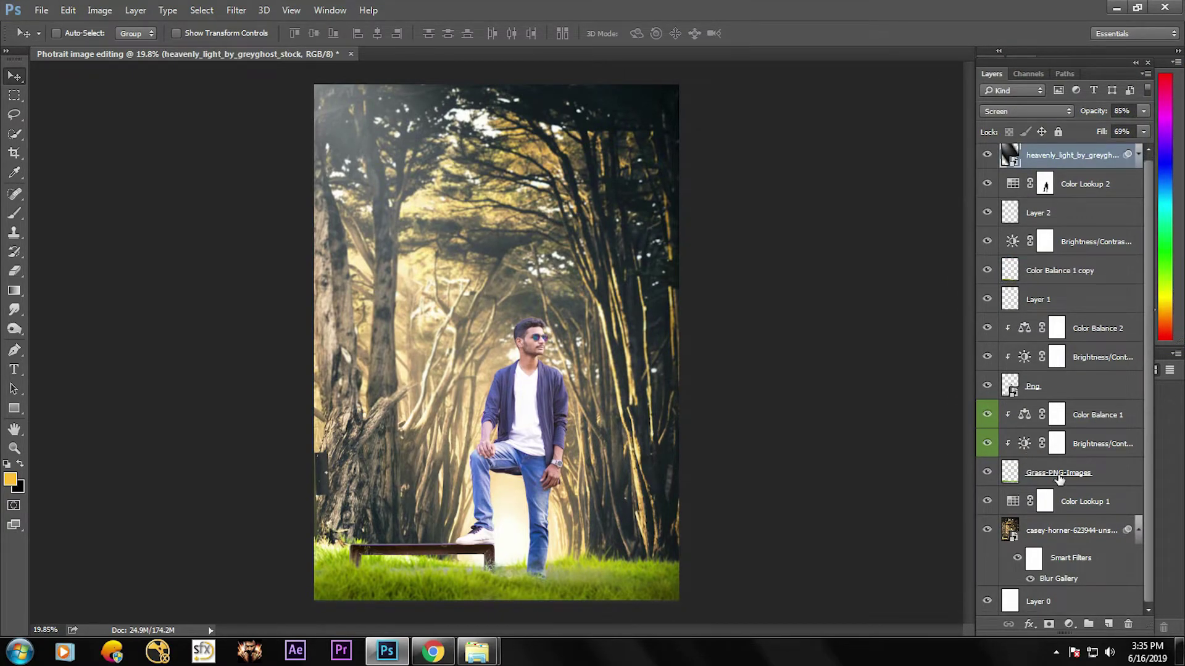
Step: Fit the whole photo in the view and return to the Move tool
click(14, 449)
right_click(624, 304)
click(645, 322)
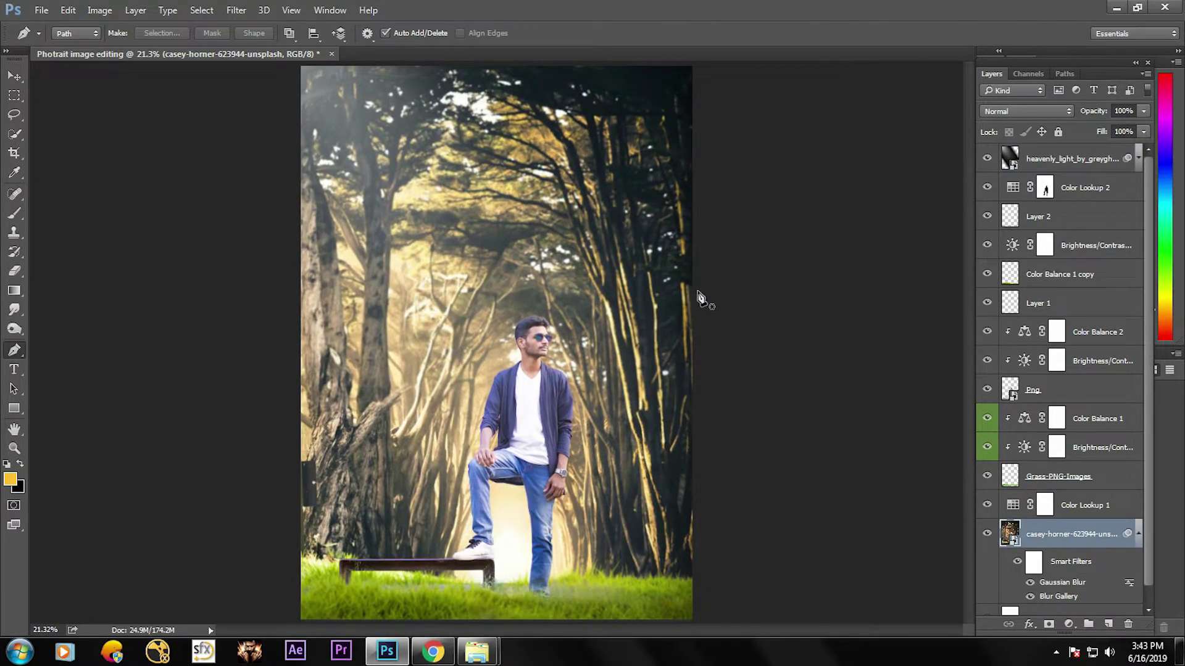
key(v)
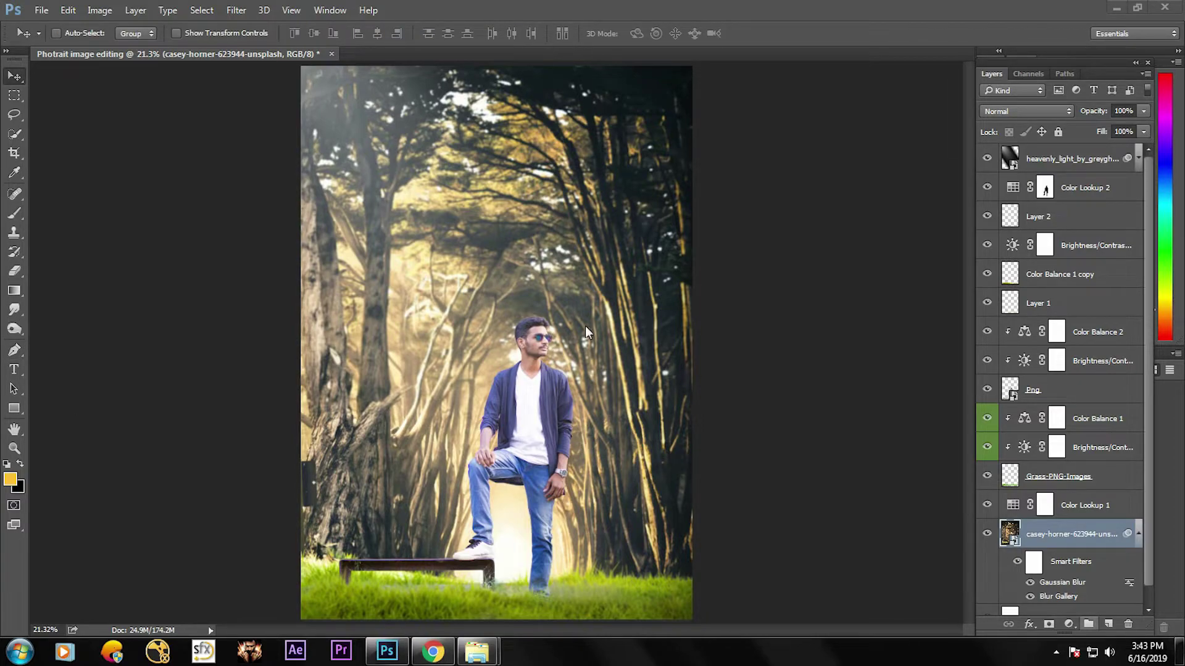
click(1056, 653)
click(1055, 653)
scroll(1064, 310, down, 1)
scroll(1062, 312, up, 1)
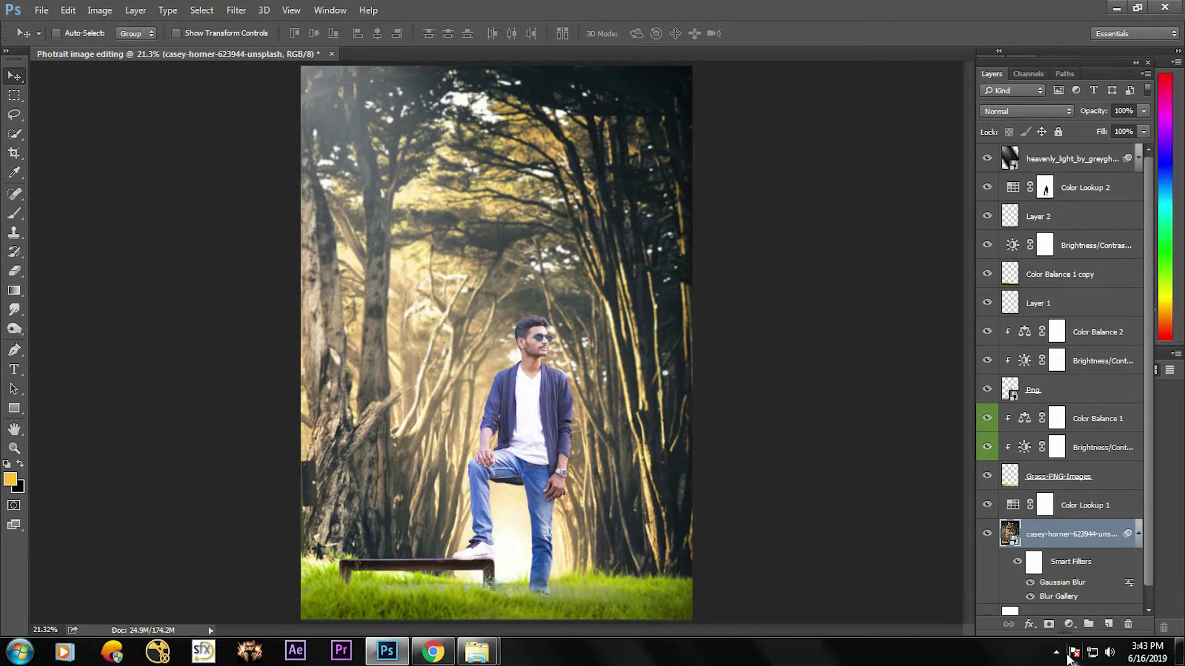
click(14, 94)
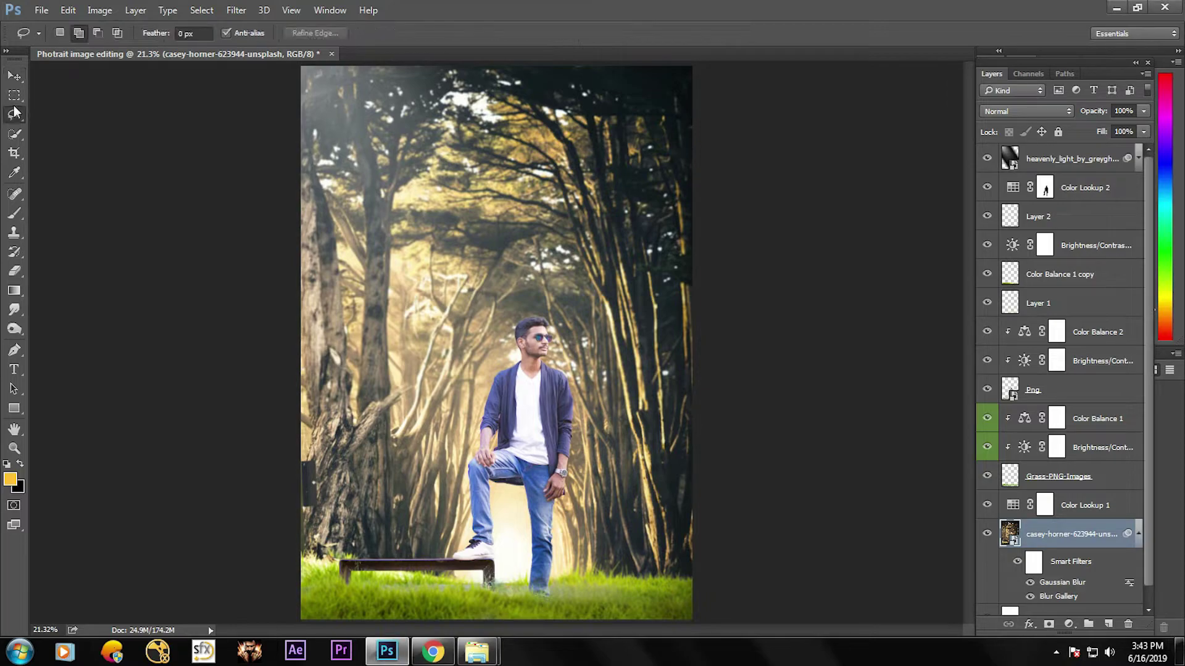
click(13, 76)
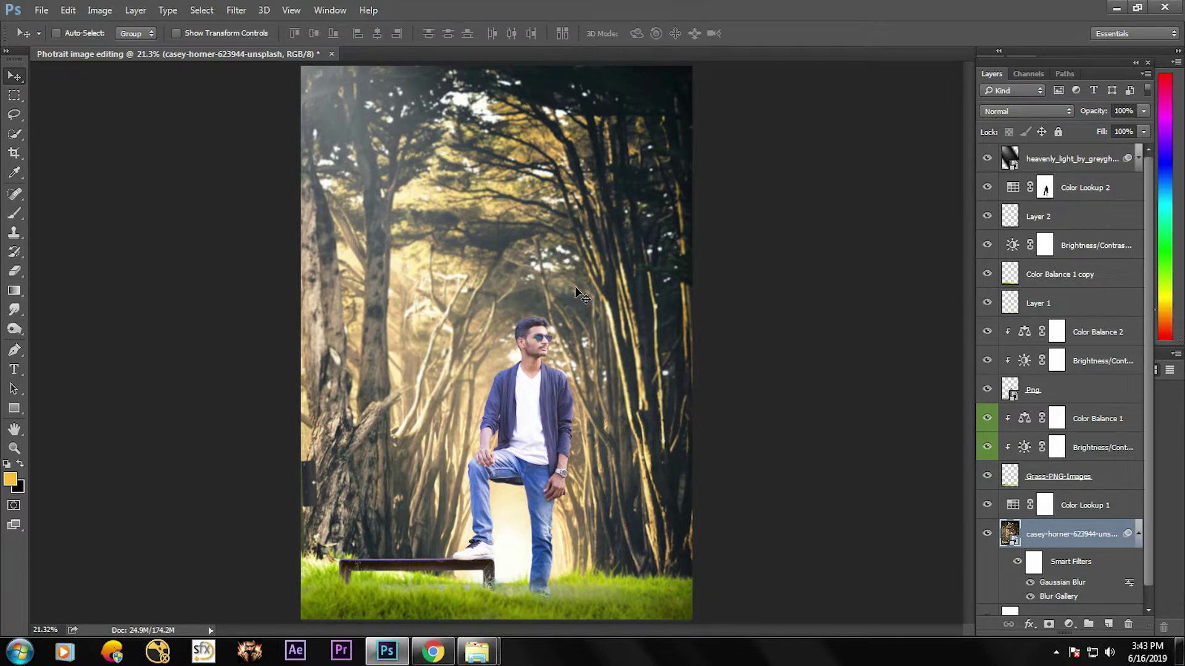
scroll(575, 293, down, 1)
scroll(575, 293, up, 1)
Step: Add a new layer above the heavenly light layer and fill a large circle over the trees with the yellow-orange foreground colour
click(1055, 161)
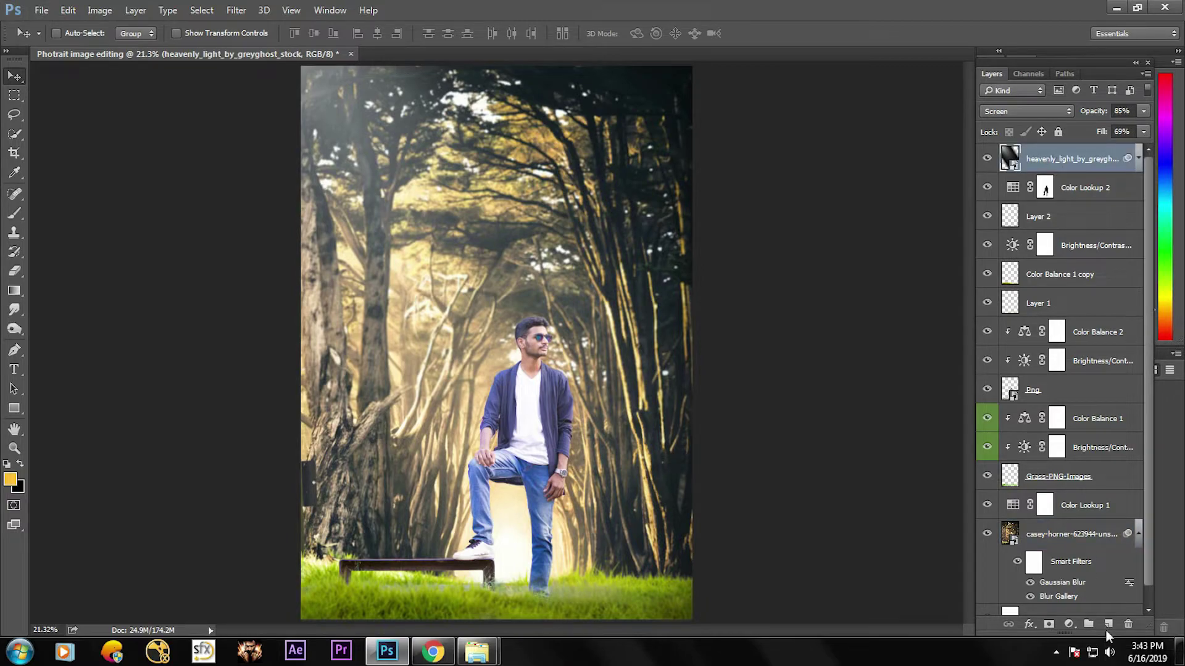
click(1107, 625)
right_click(14, 95)
click(45, 110)
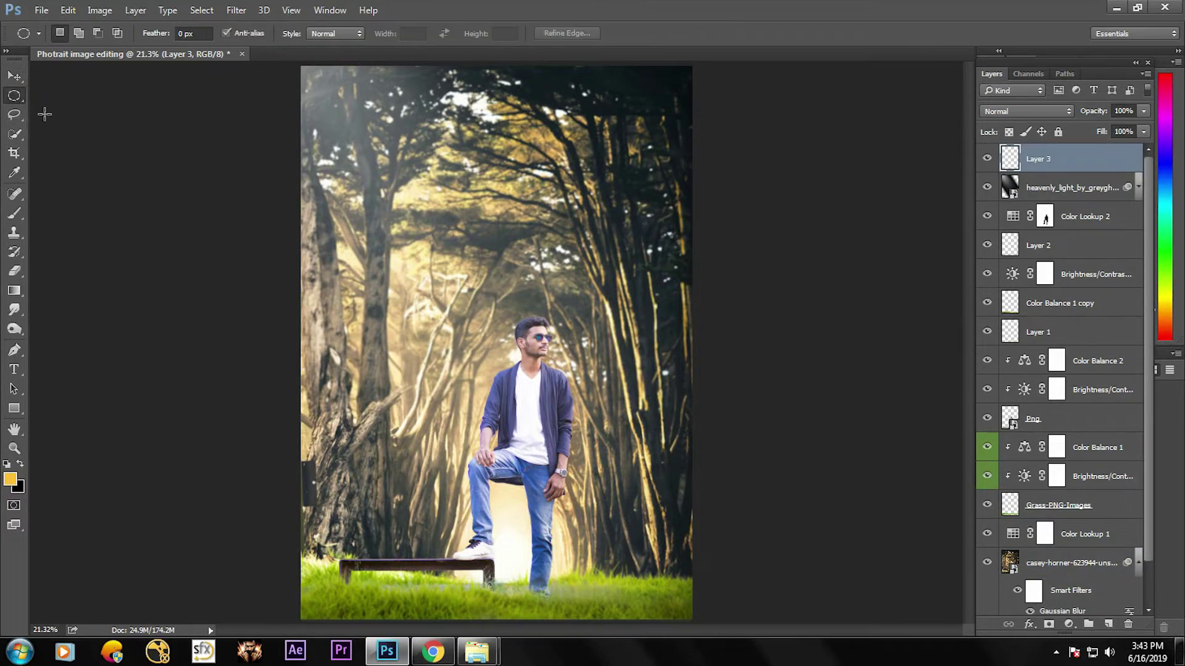
drag(351, 132, 550, 317)
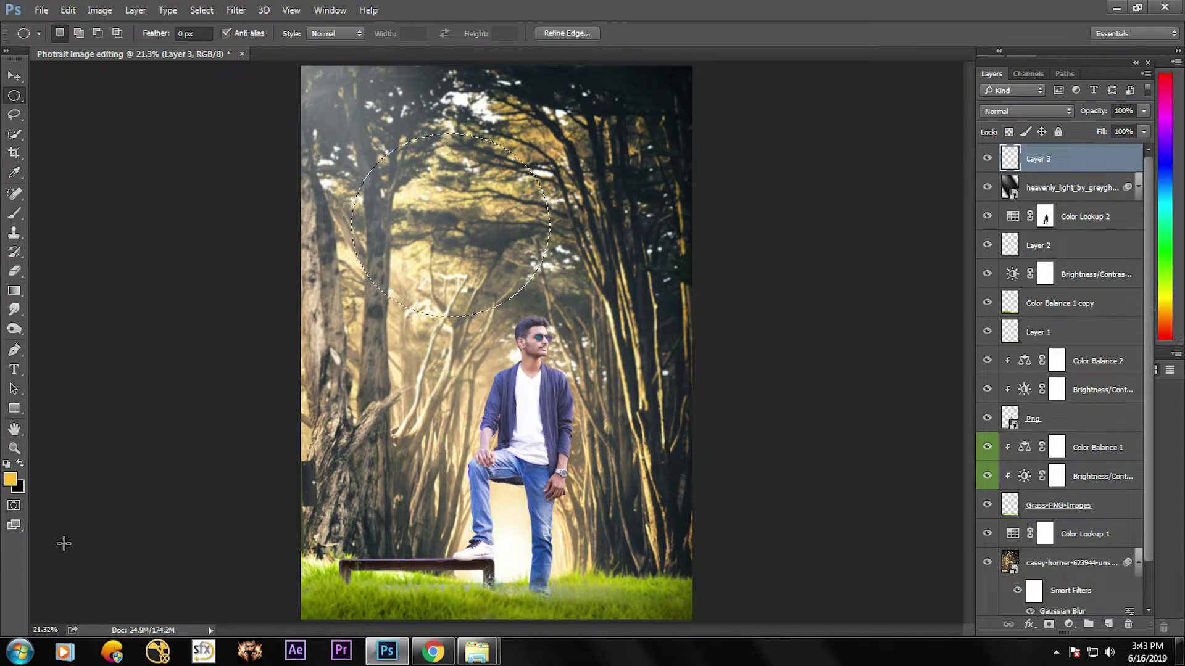
key(alt+BackSpace)
key(ctrl+d)
Step: Soften the yellow-orange circle into a glow with a Gaussian Blur of about 407 pixels
click(235, 11)
mouse_move(407, 170)
click(457, 230)
drag(910, 331, 1017, 332)
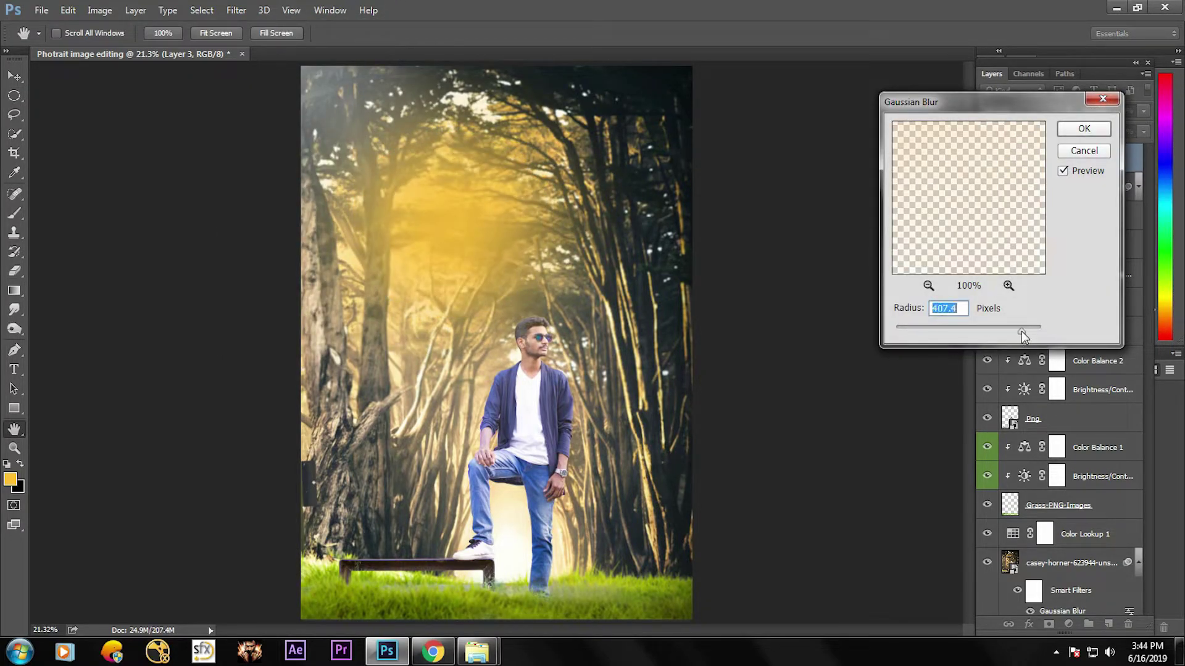
click(1079, 128)
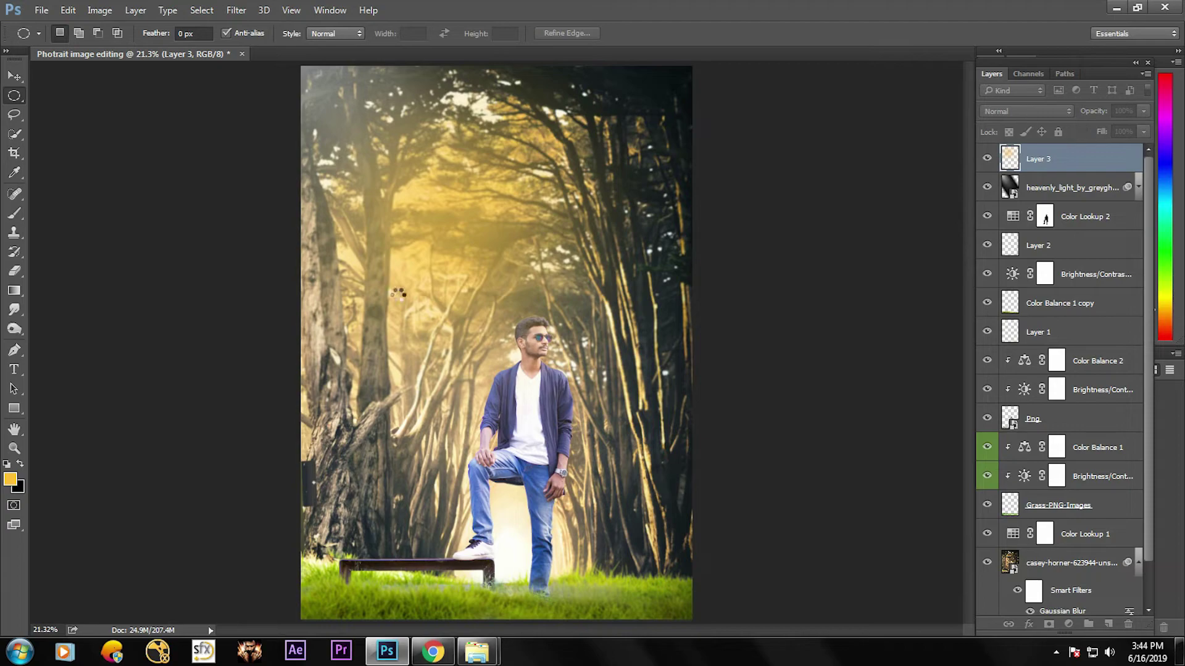
Step: Blend the glow layer in Screen mode, shift it toward the photo's left edge, and set opacity to 86% and fill to 85%
click(1026, 111)
click(1018, 211)
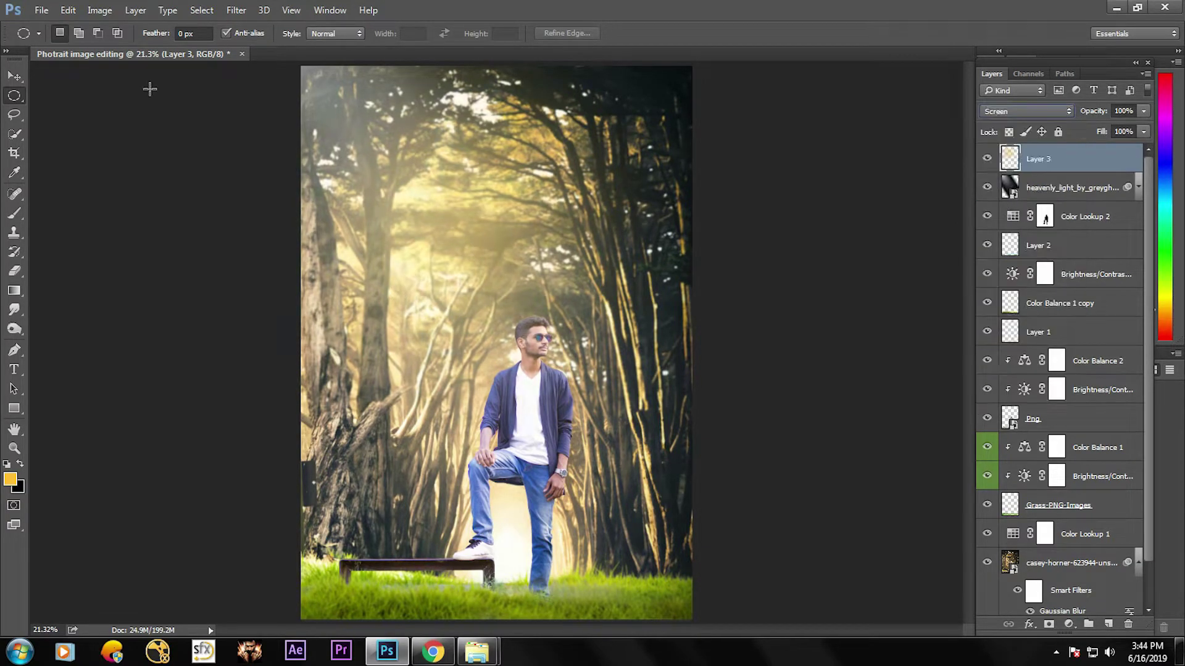
click(17, 74)
drag(431, 245, 330, 233)
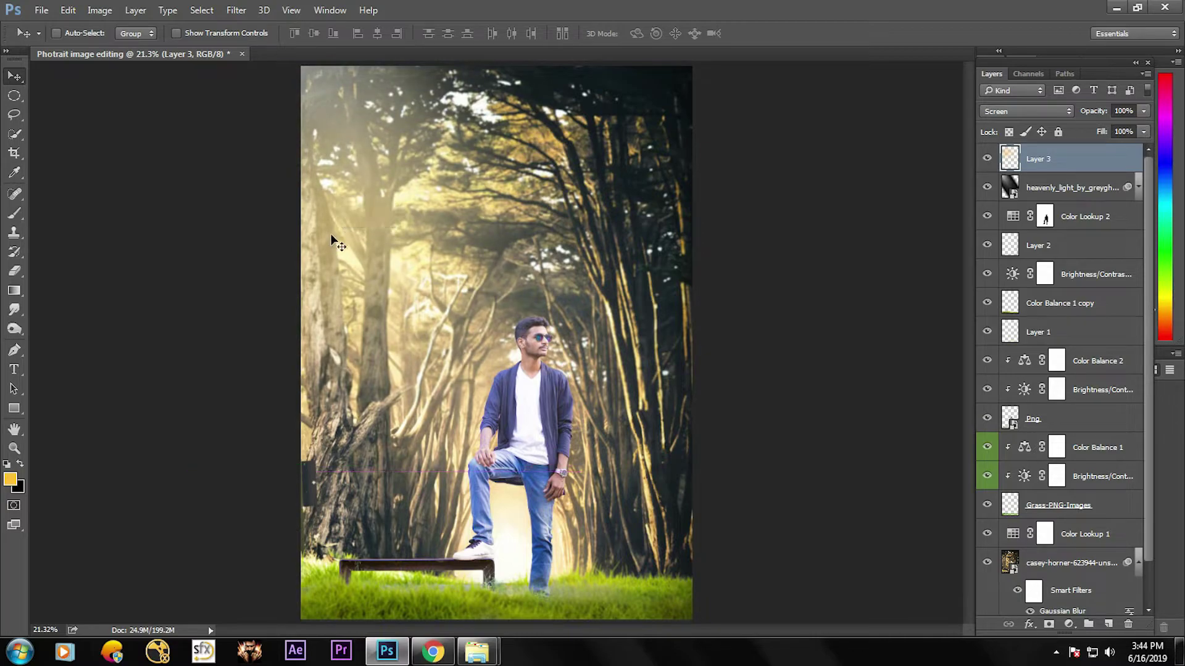
drag(1084, 112, 1088, 132)
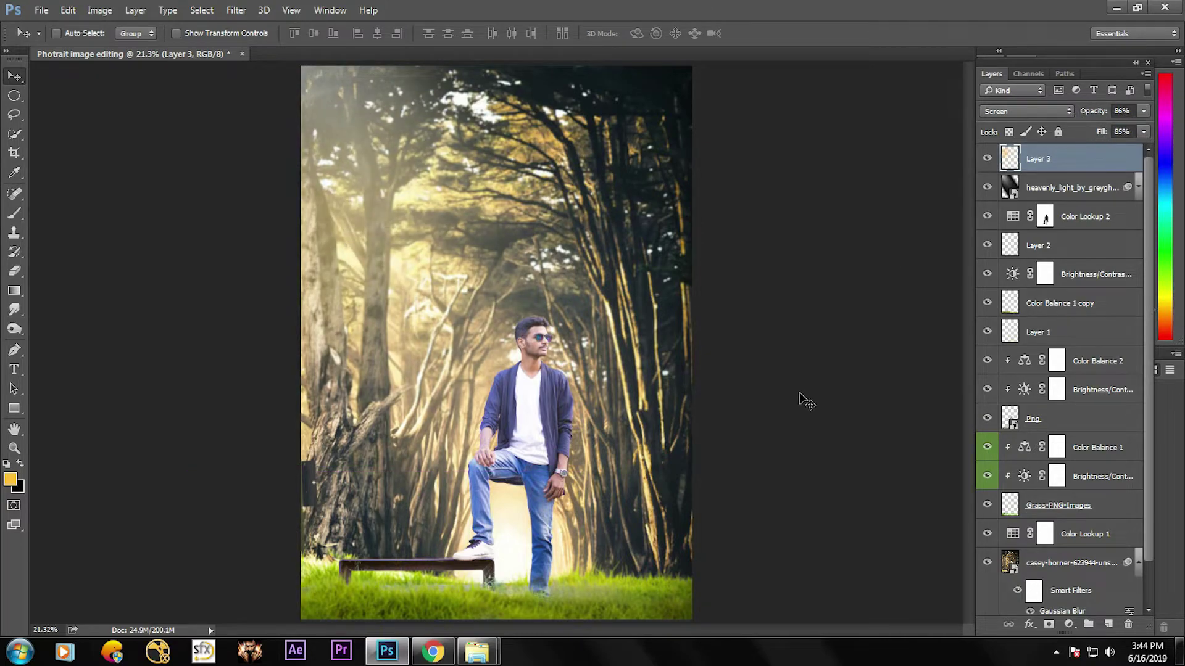
Step: Duplicate every layer above Layer 0 and merge the duplicates into a single layer
scroll(1062, 424, down, 2)
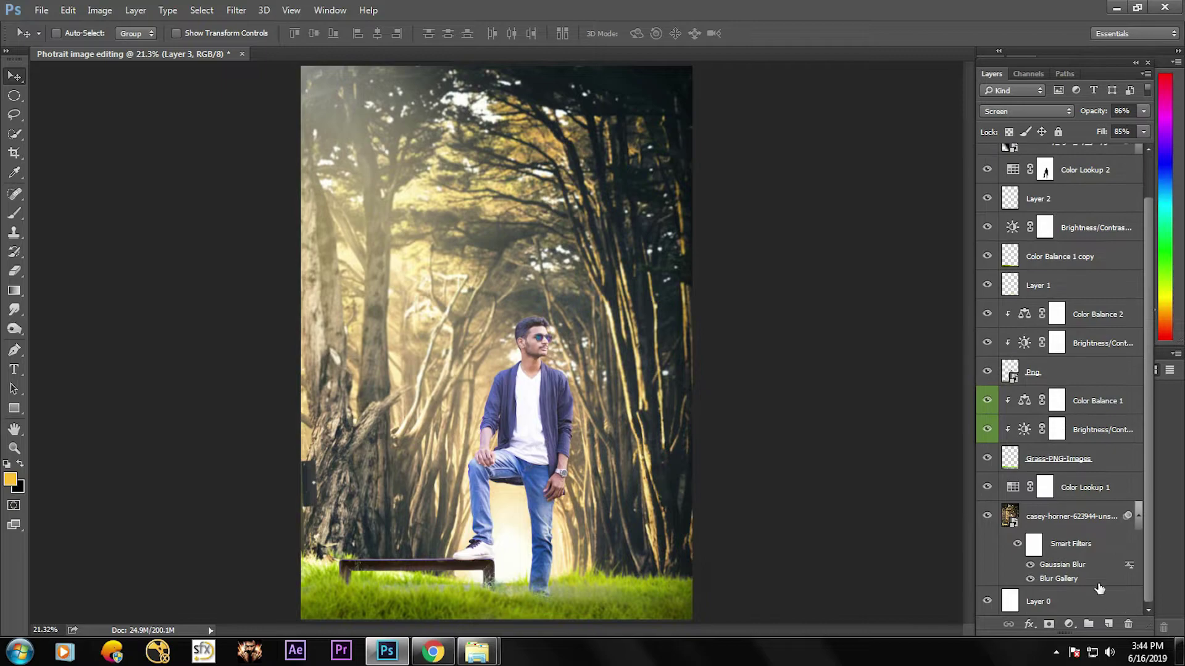
click(1078, 518)
click(1138, 516)
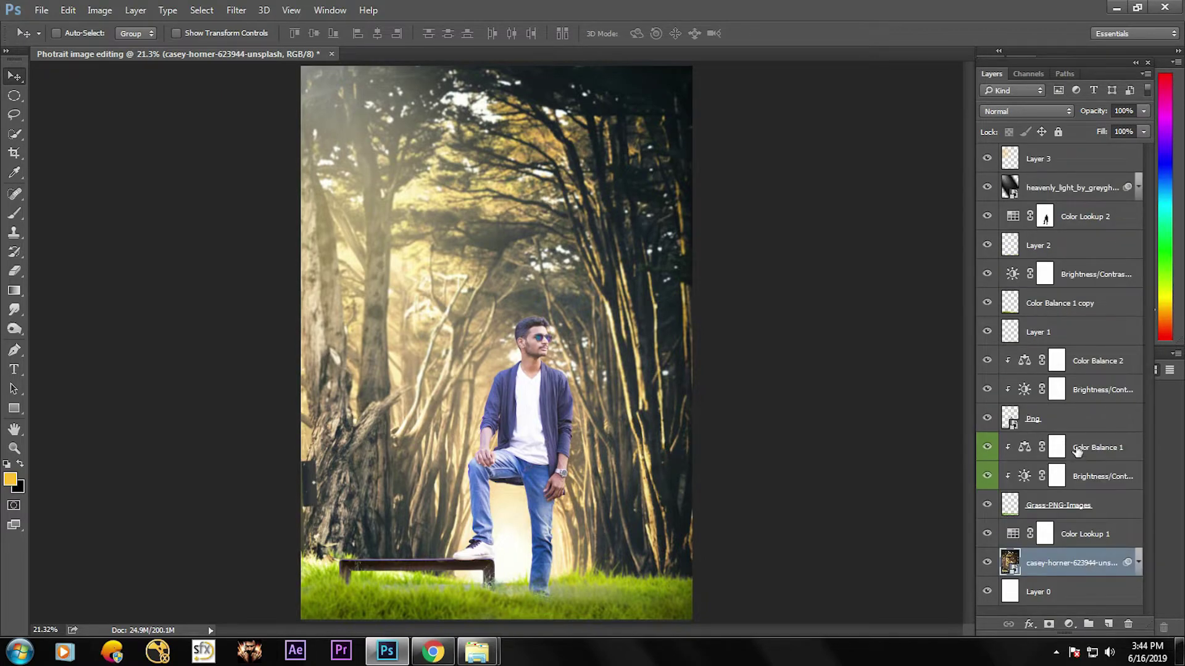
shift+click(1074, 171)
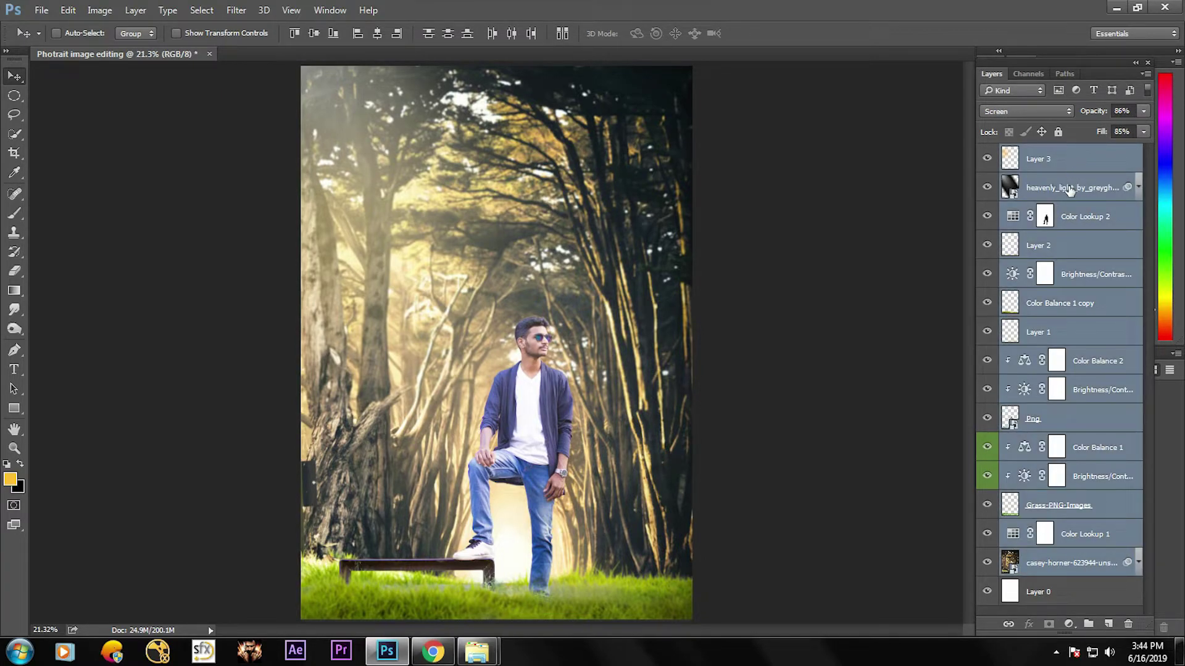
drag(1080, 167, 1108, 624)
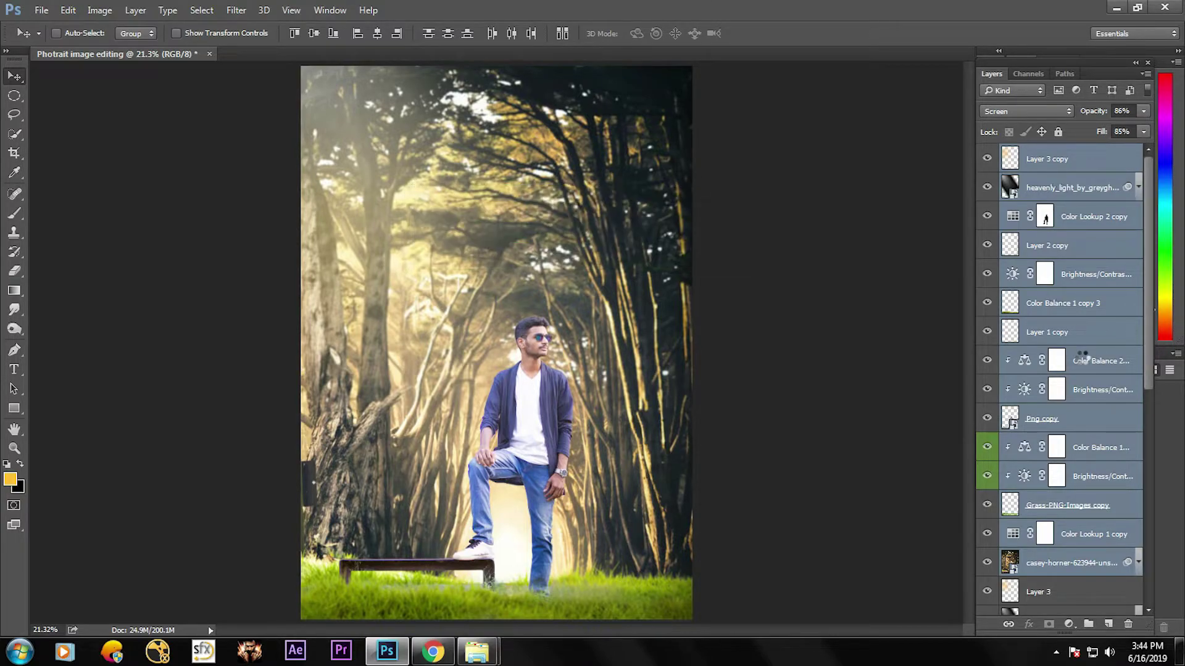
right_click(1089, 316)
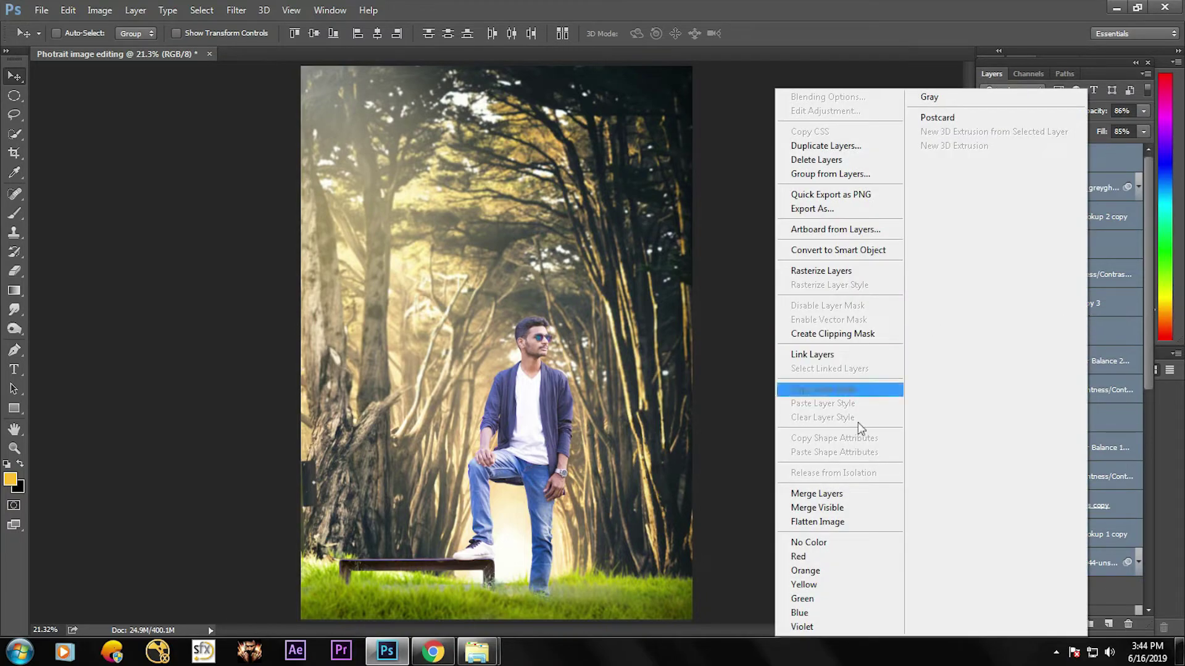
click(816, 494)
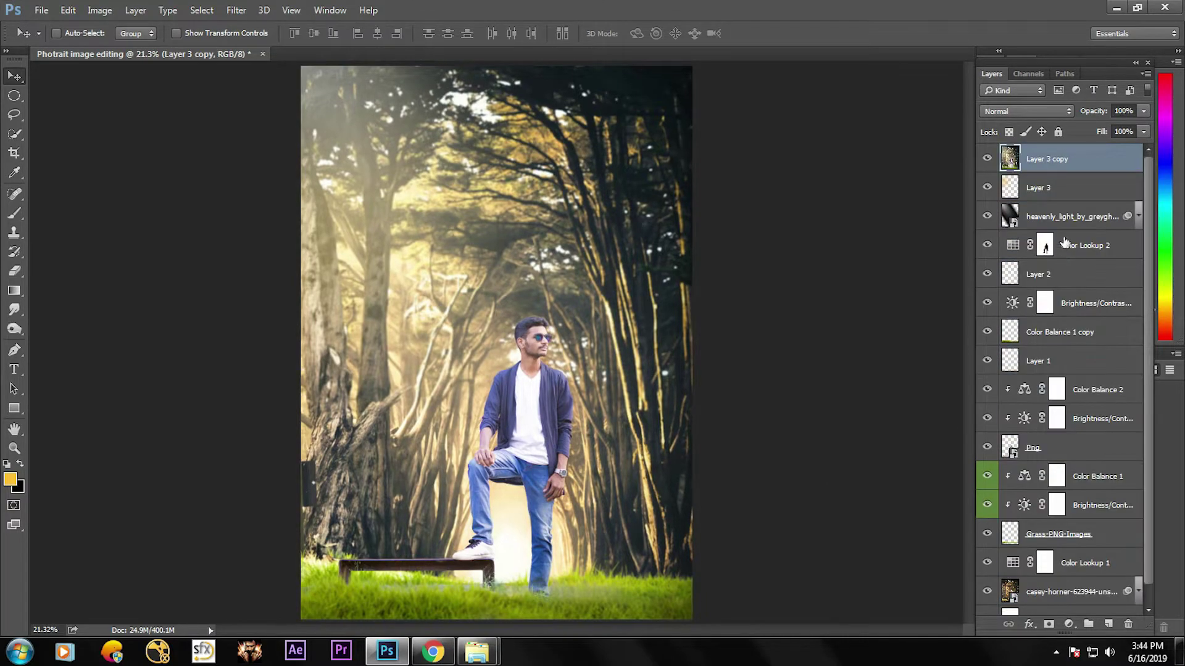
Step: Group the original layers from Layer 3 down to the casey-horner forest photo, leaving Layer 0 outside
click(1074, 191)
scroll(1063, 404, down, 1)
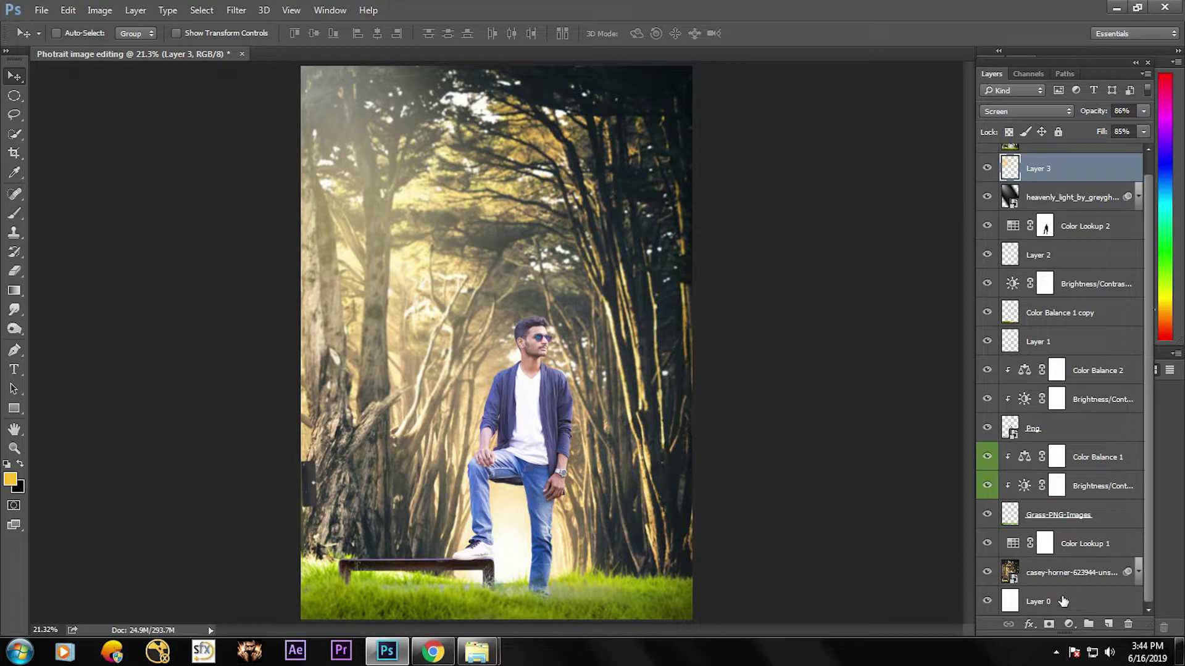
shift+click(1064, 584)
key(ctrl+g)
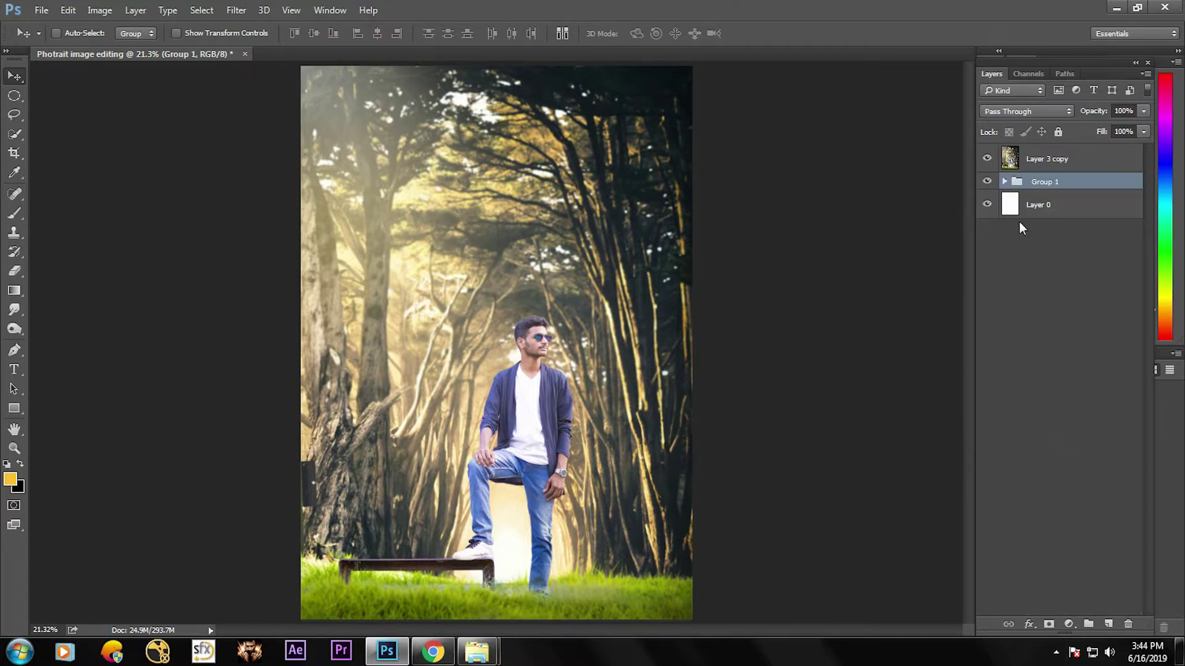
Step: Duplicate the merged layer and crop the image to the current canvas bounds, deleting the pixels outside
click(1072, 170)
drag(1073, 170, 1108, 624)
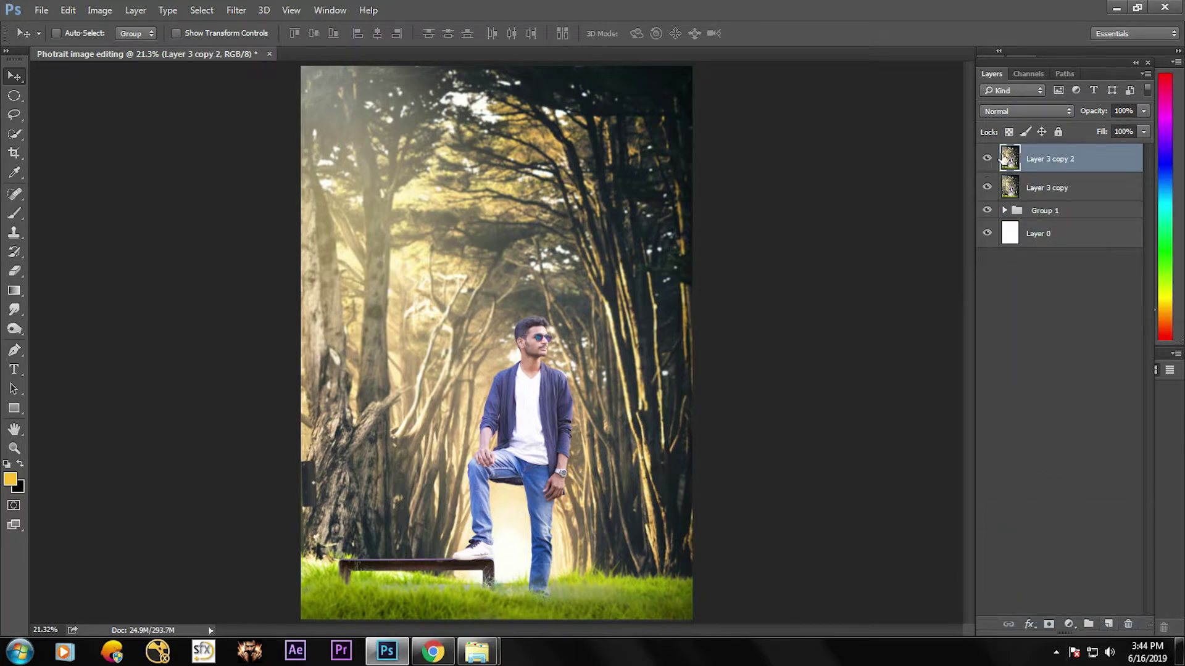
click(14, 152)
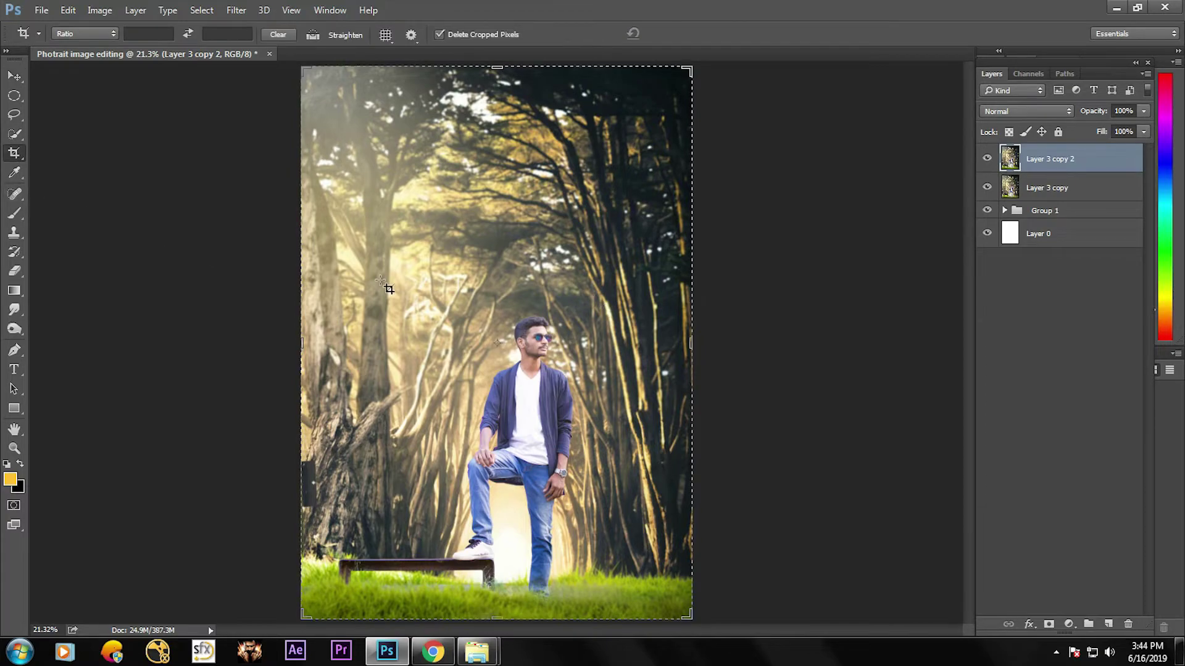
click(576, 308)
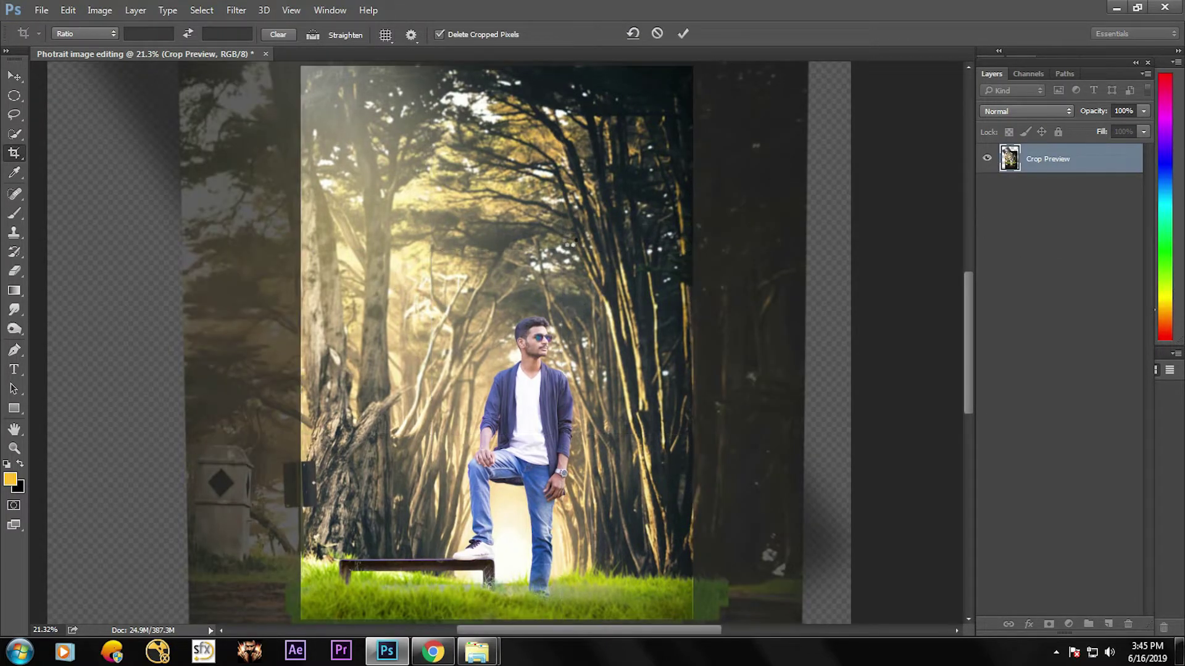
key(Return)
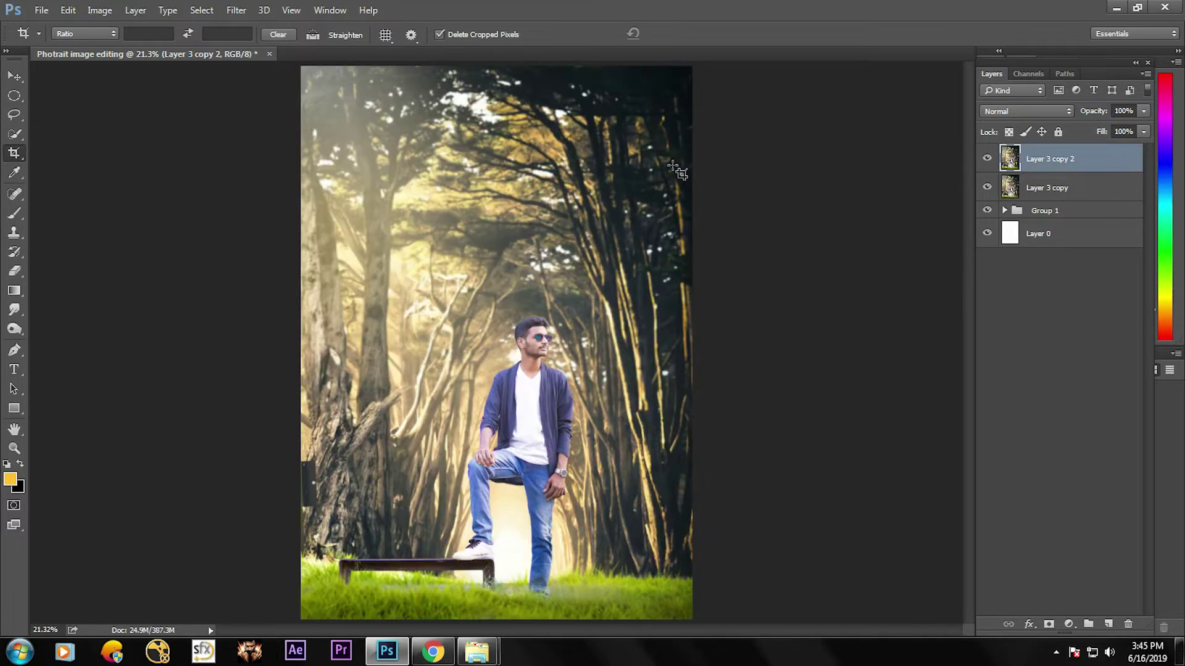
Step: Start a Camera Raw filter with Temperature +3, Exposure -0.15, Contrast +18, Highlights -16, Shadows -26, Whites +25, Blacks +27 and Clarity +5
click(239, 11)
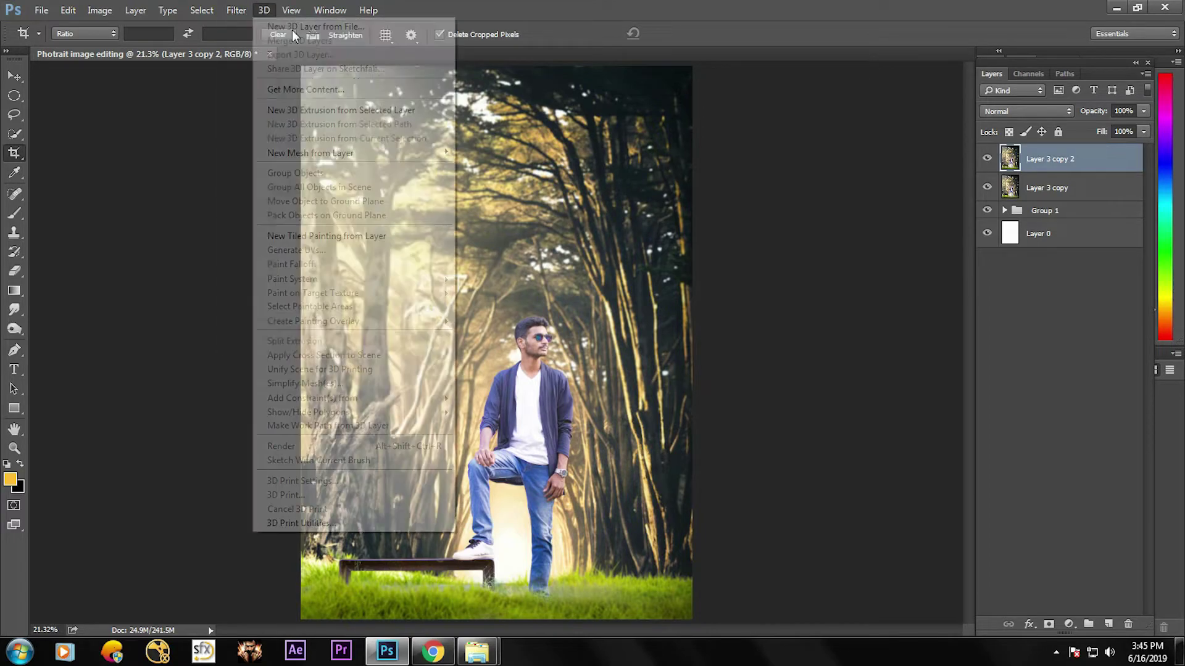
click(262, 95)
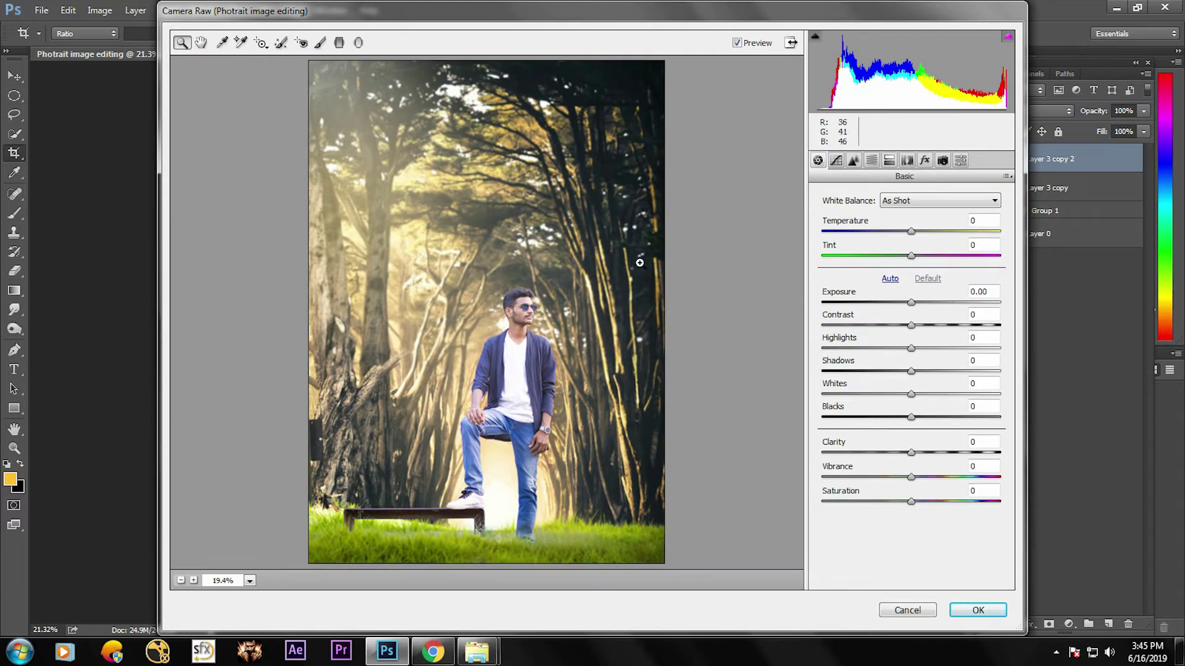
drag(914, 307, 897, 348)
drag(912, 232, 917, 238)
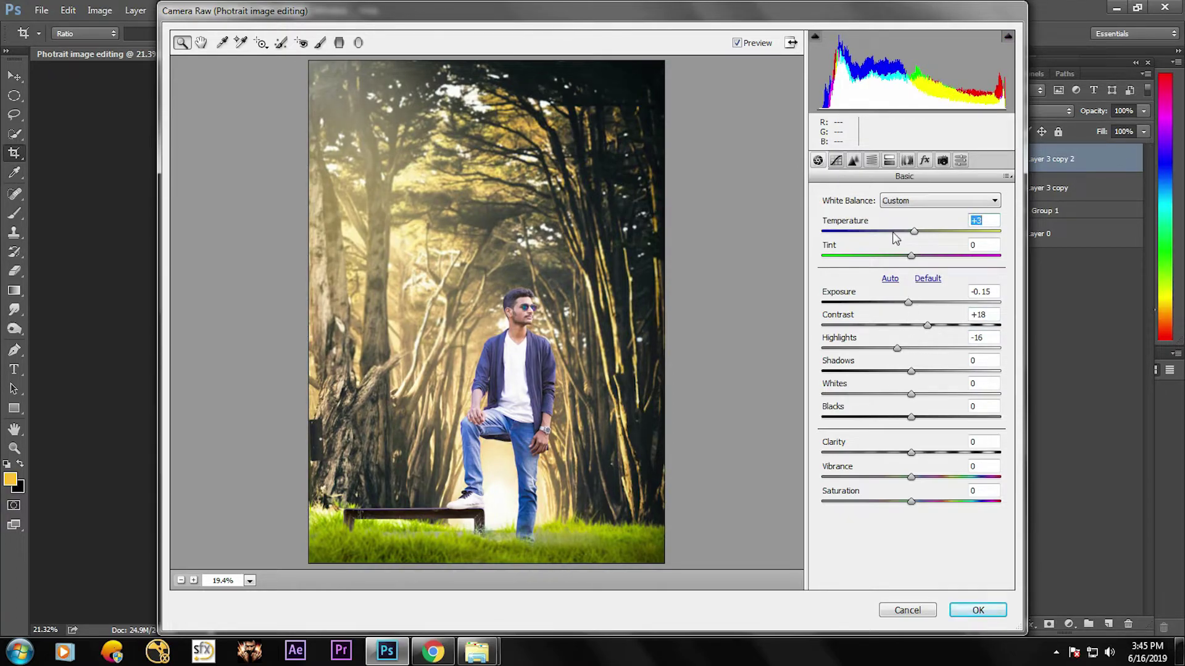
drag(910, 371, 915, 454)
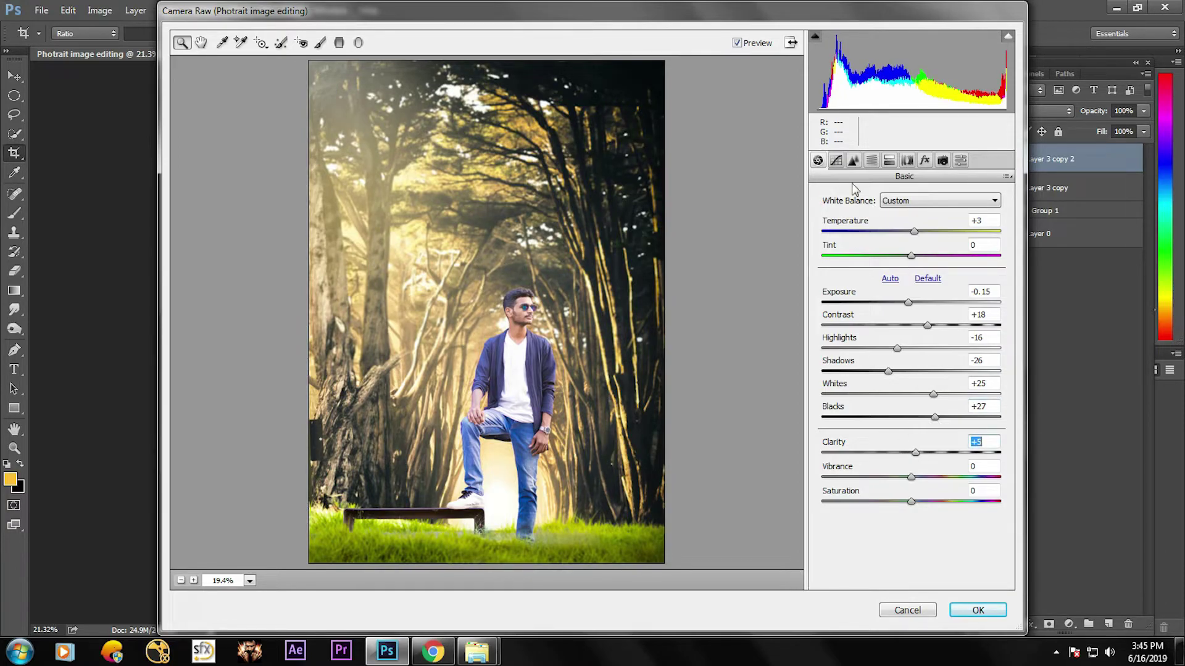
Step: Set the sharpening amount to 22 and shape the parametric tone curve with Highlights -21, Lights -18, Darks -2 and Shadows +14
click(854, 161)
drag(822, 219, 848, 222)
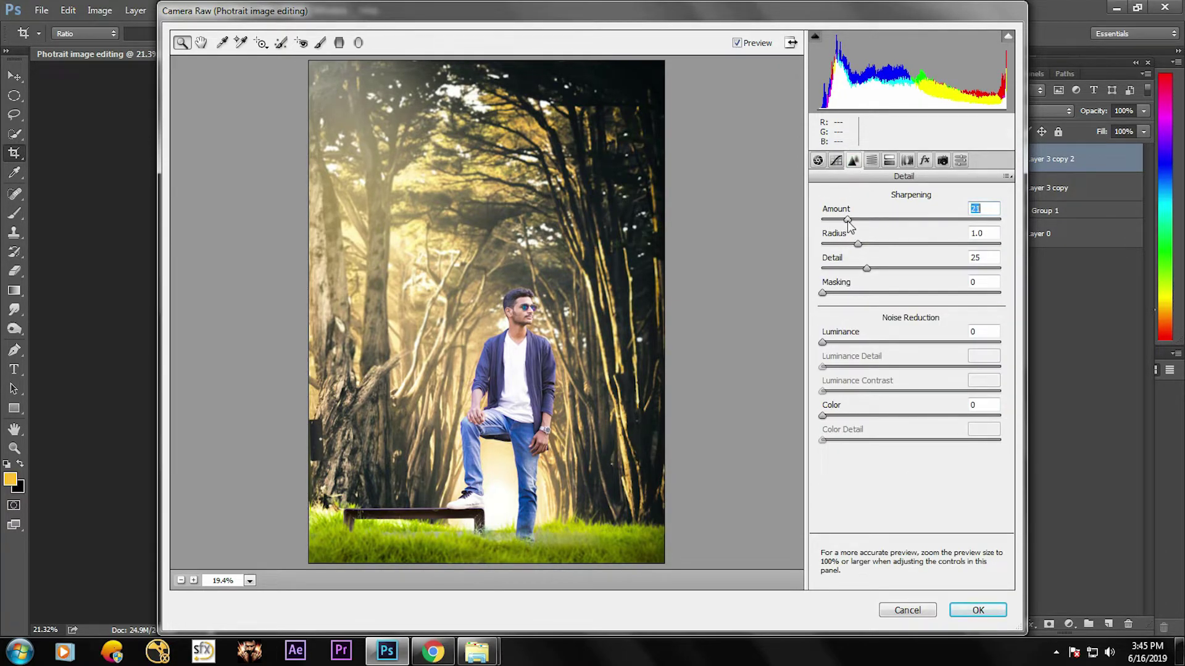
click(871, 161)
click(836, 160)
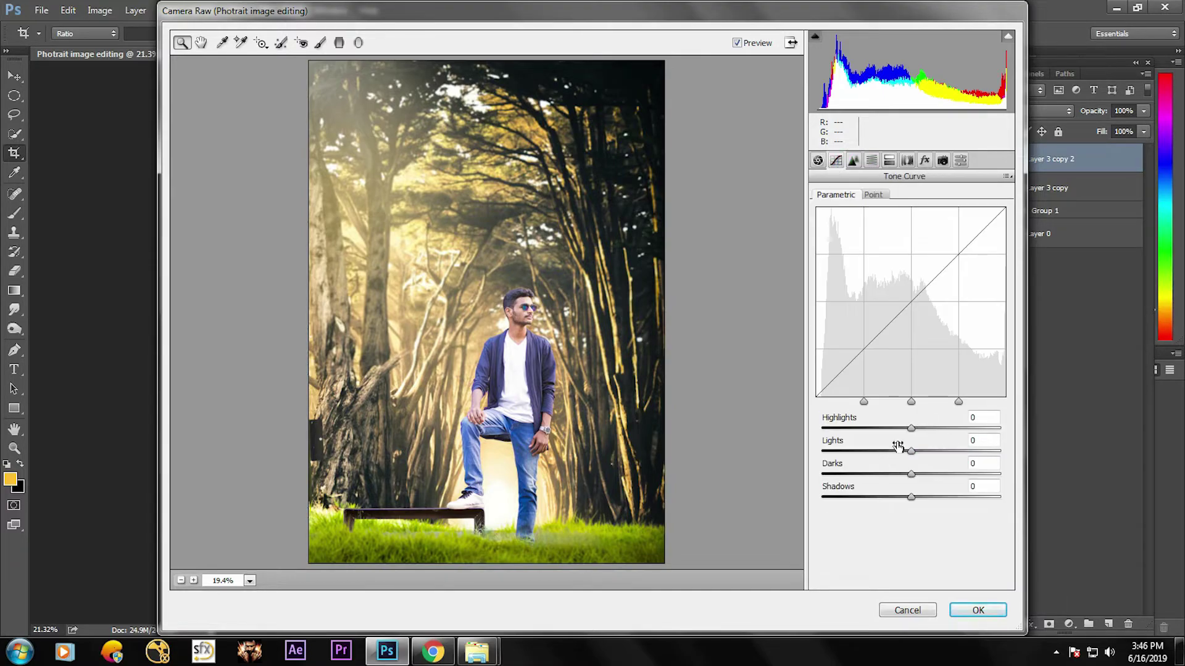
drag(911, 428, 925, 495)
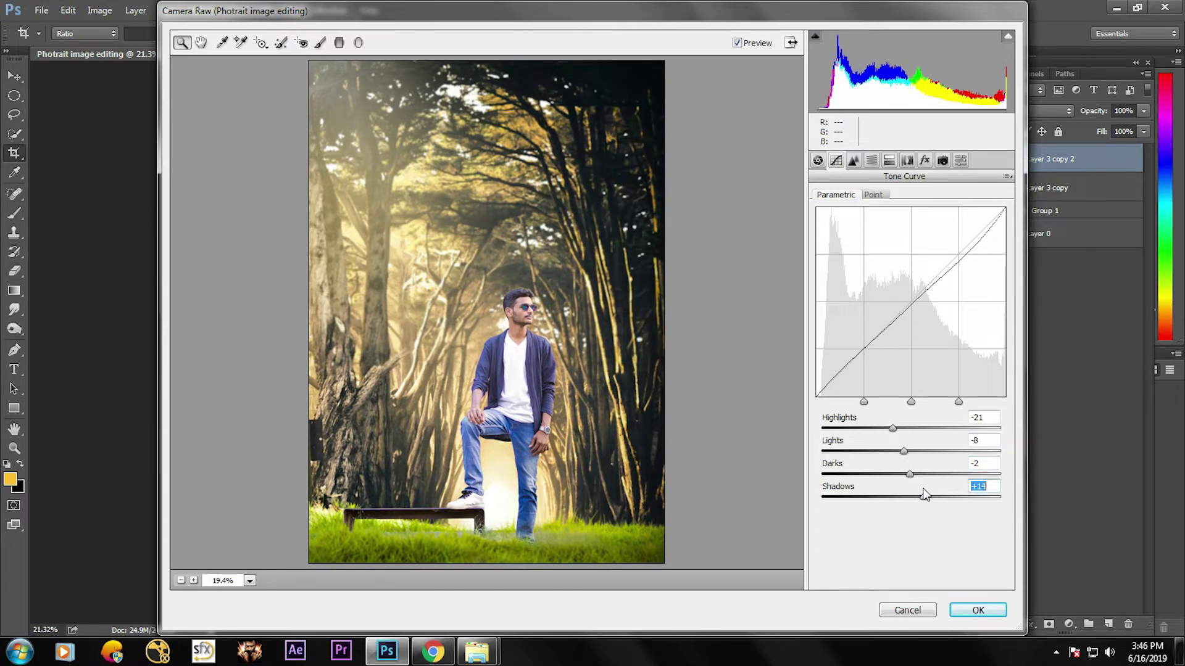
drag(904, 451, 894, 451)
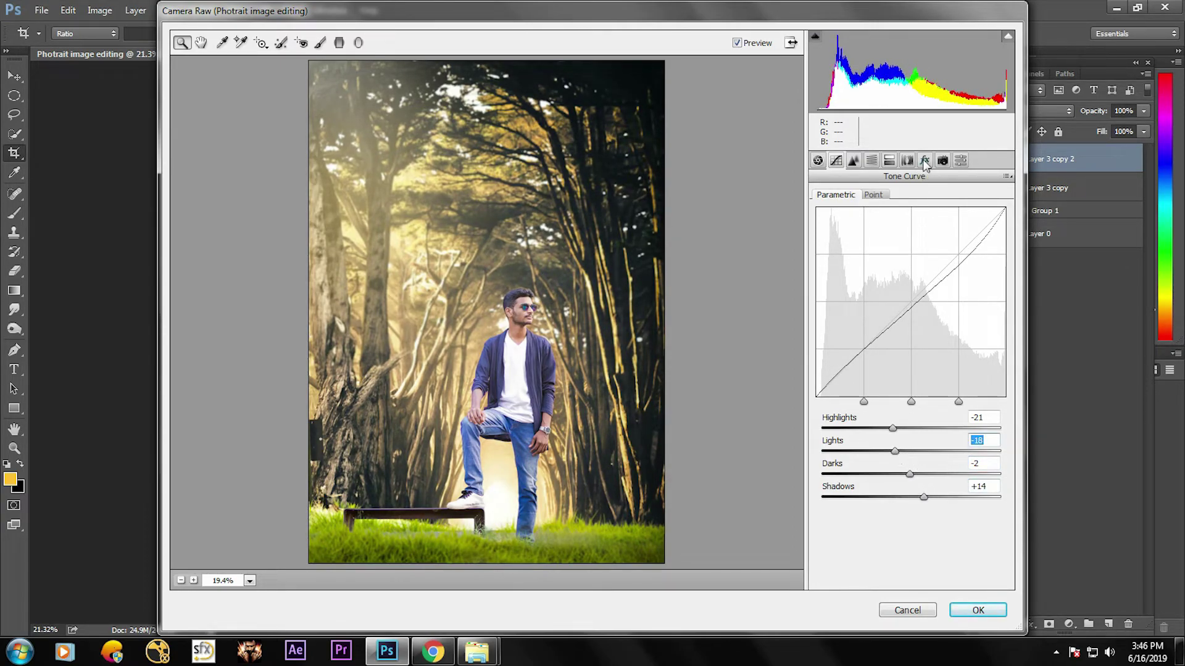
Step: Set the hue of yellows to -18 and greens to -23, their saturation to -23 and +18, and adjust the luminance of both
click(871, 161)
drag(911, 314, 892, 341)
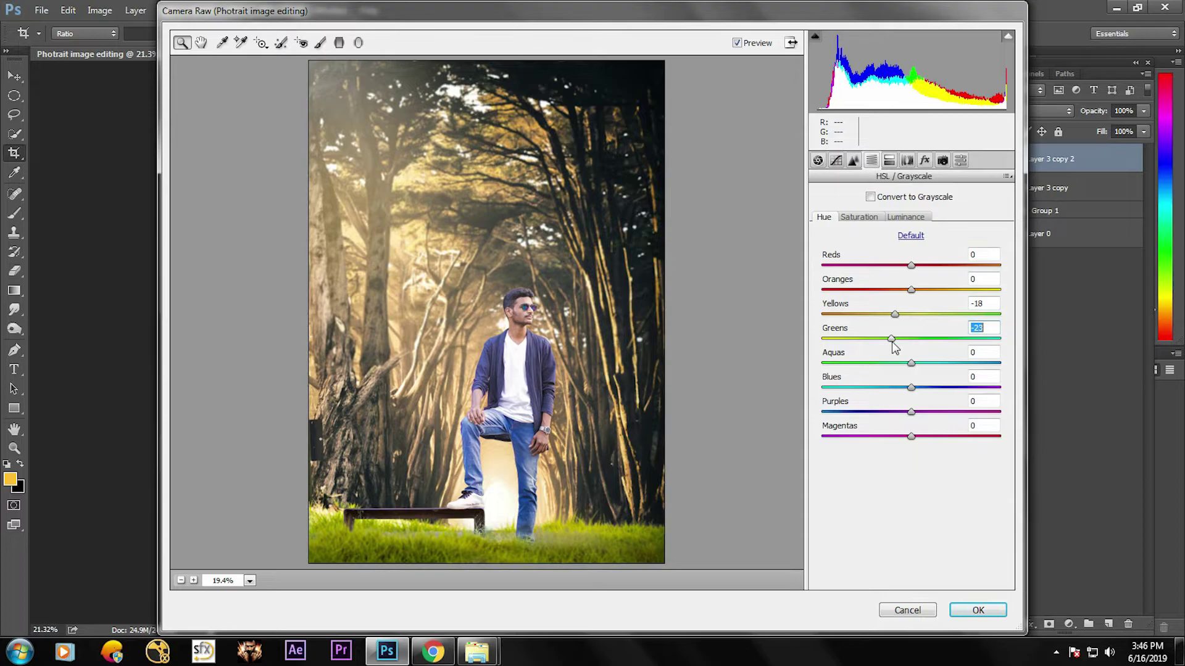
click(858, 218)
drag(912, 314, 929, 341)
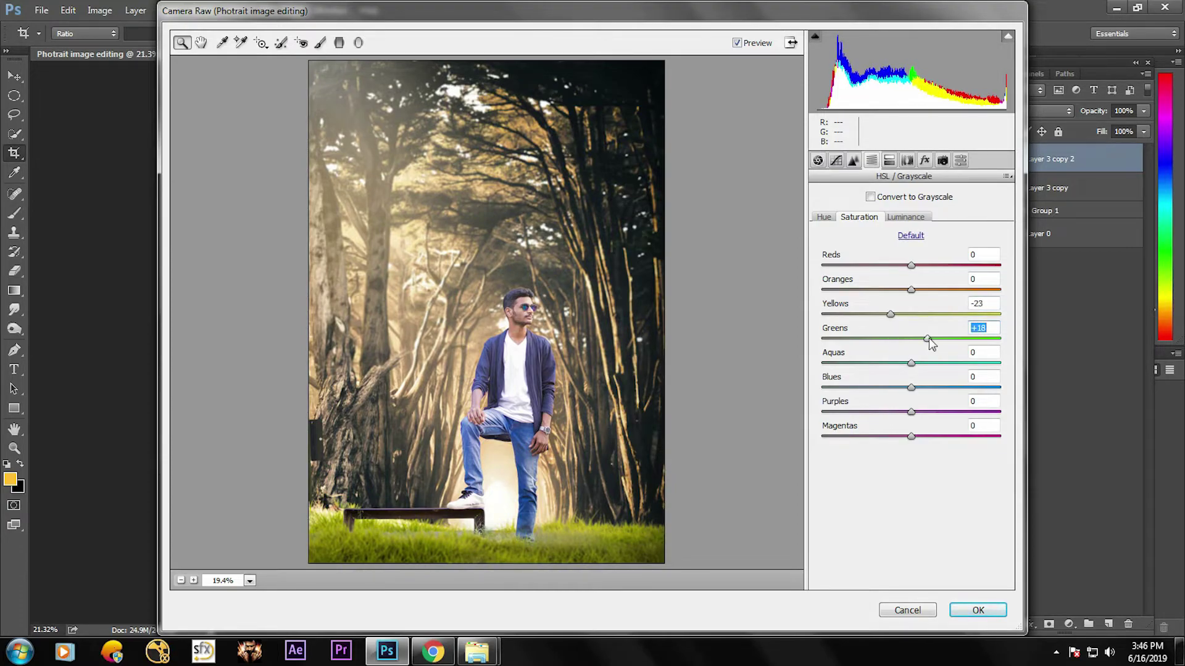
click(905, 217)
drag(911, 314, 923, 339)
click(737, 42)
click(737, 43)
Step: Fine-tune the basic adjustments and darken the photo's edges with a post-crop vignetting amount of -12
click(818, 161)
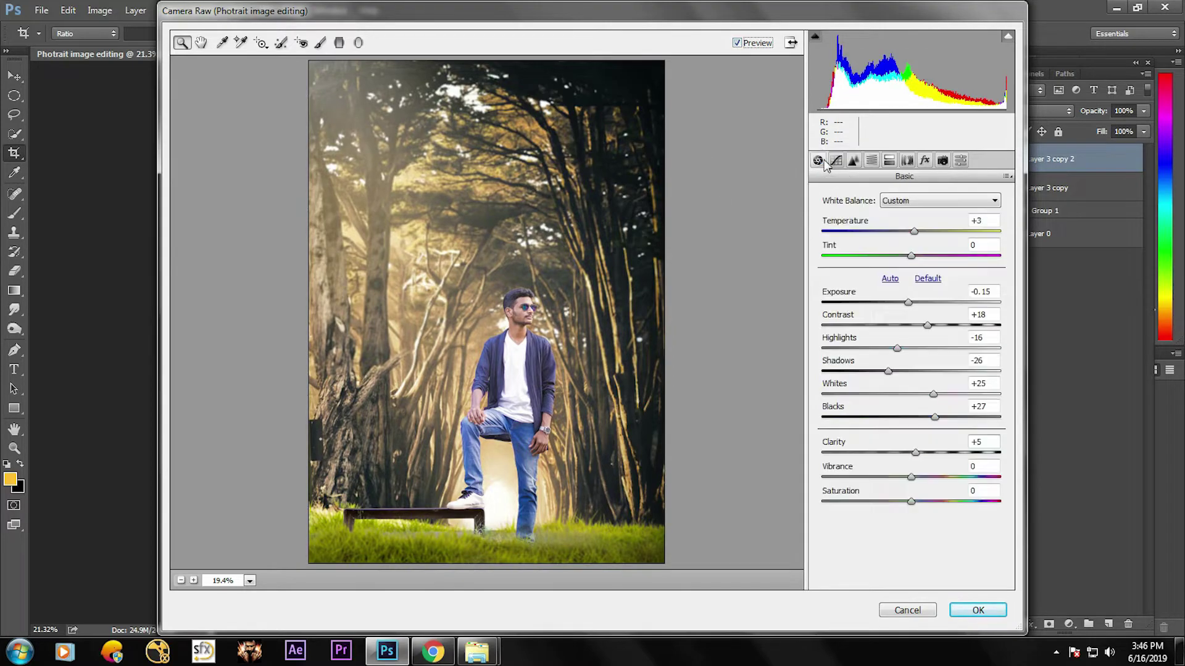
click(908, 302)
click(923, 162)
drag(921, 353, 904, 343)
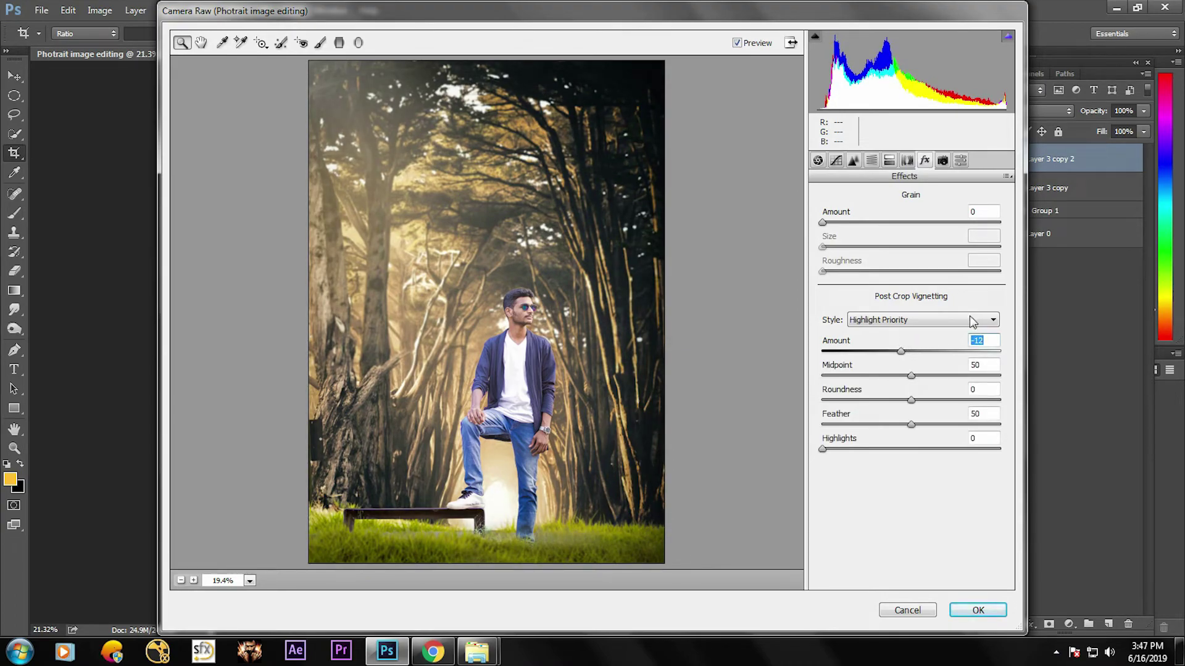
Step: Compare the photo with and without the Camera Raw edits, and set luminance noise reduction to 10
click(817, 161)
click(736, 43)
click(737, 43)
click(853, 160)
drag(823, 342, 839, 341)
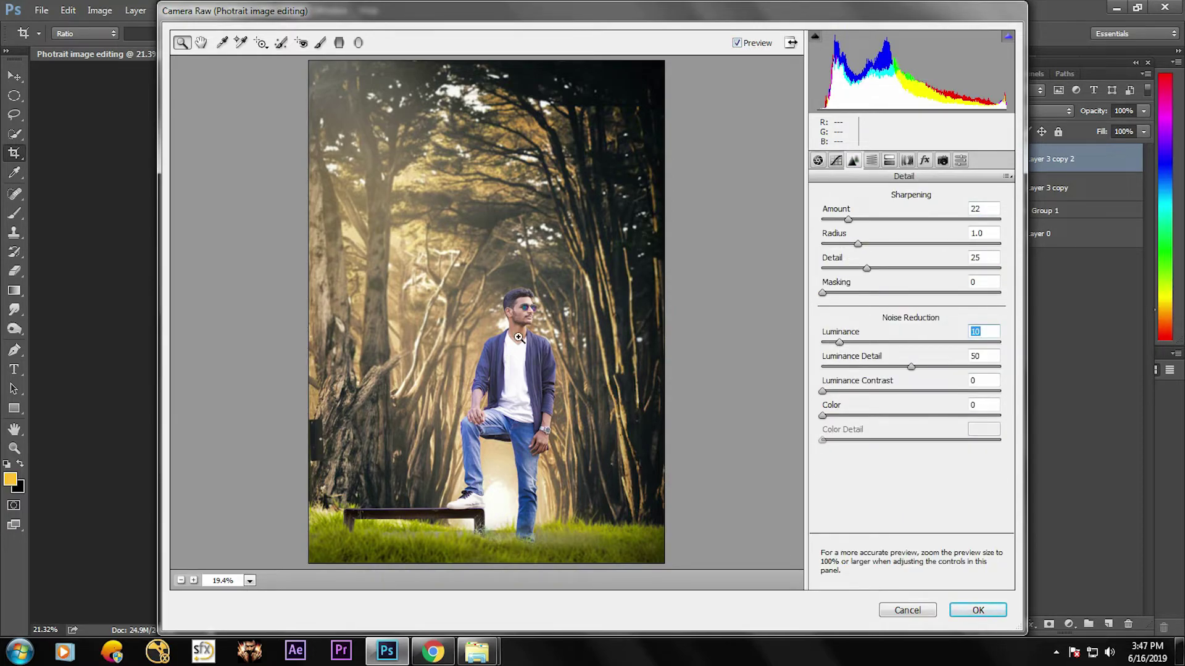
Step: Fit the photo in the Camera Raw preview and apply the Camera Raw adjustments to the top layer
click(540, 290)
right_click(592, 309)
click(641, 397)
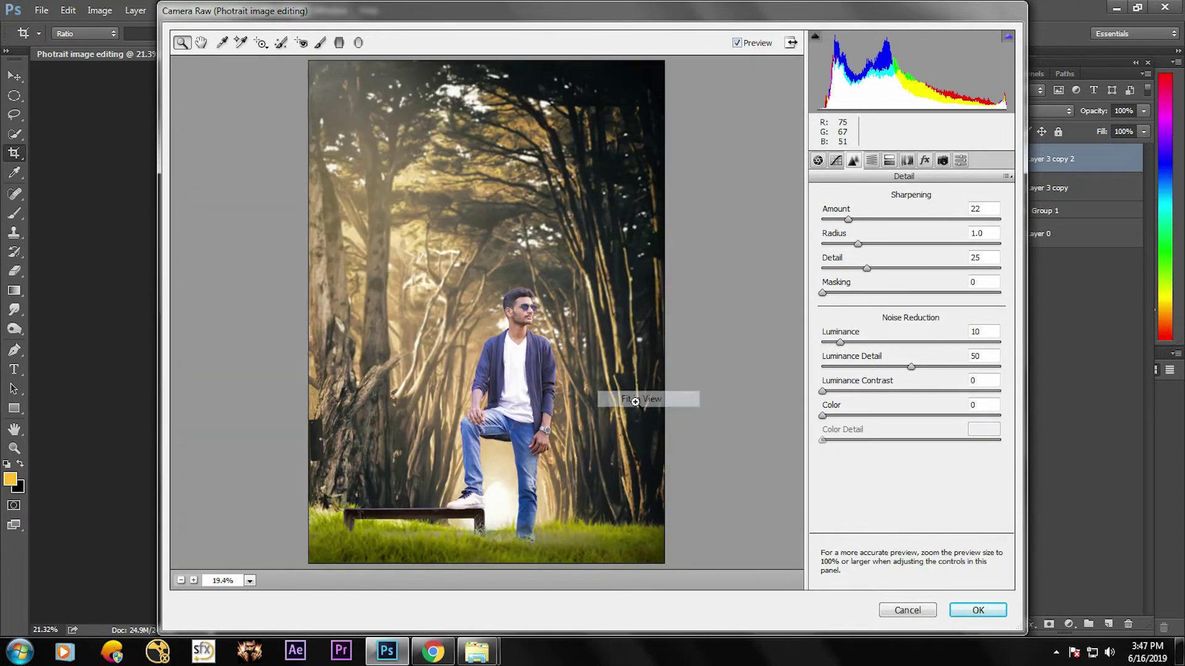
click(979, 611)
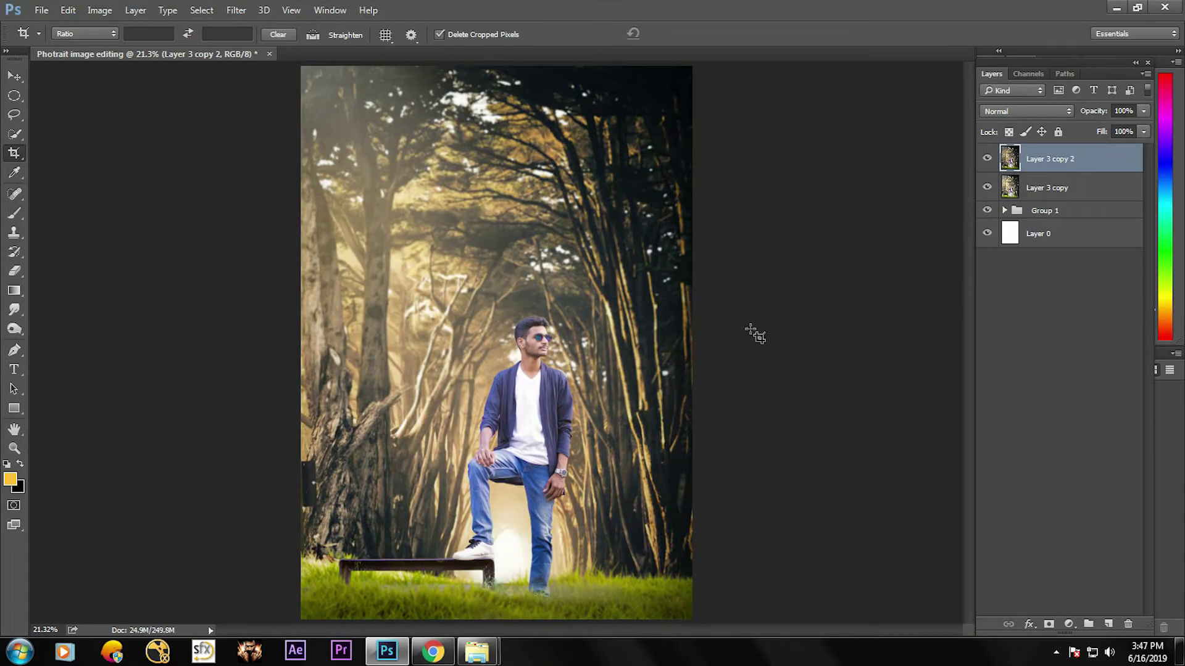
click(19, 76)
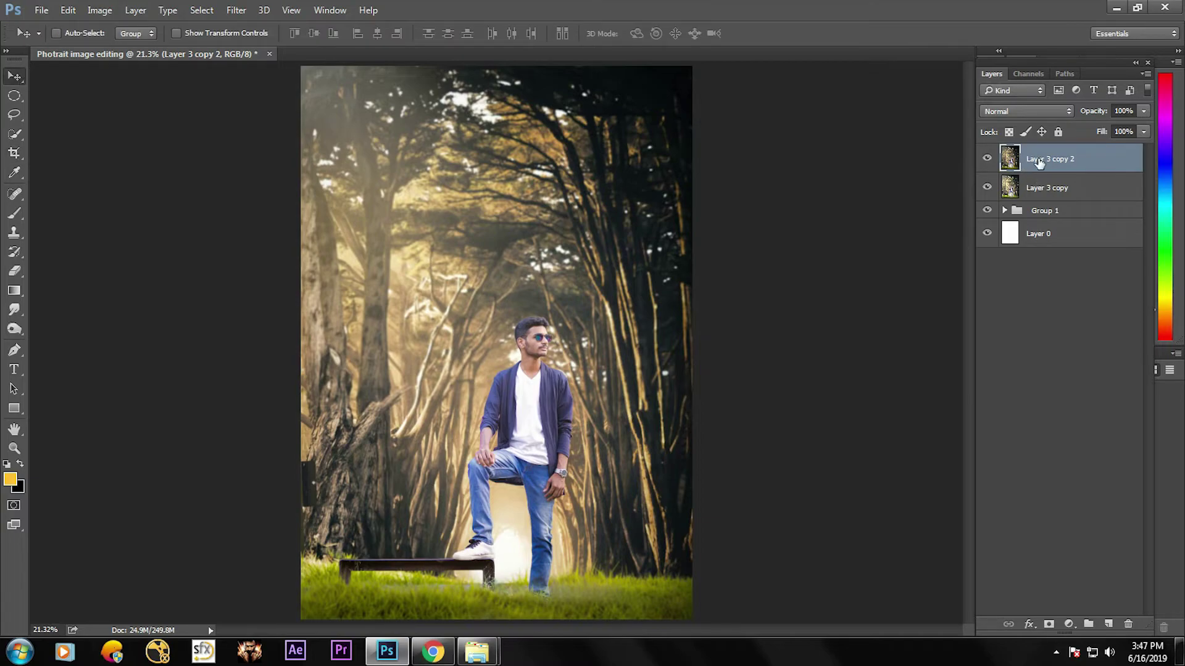
Step: Add a Color Lookup adjustment layer above the merged photo and try its 3DLUT presets, settling on Kodak 5218 Kodak 2395
click(1068, 624)
click(1049, 529)
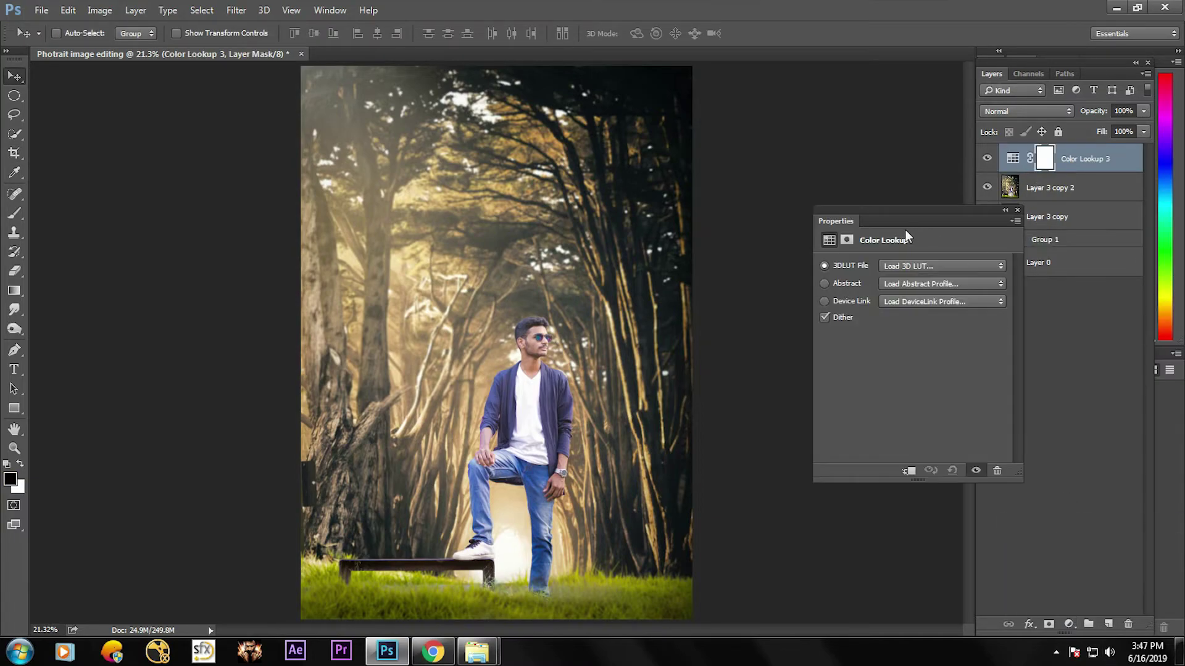
click(912, 261)
click(905, 206)
key(Down)
key(Down)
key(Down)
key(Down)
key(Down)
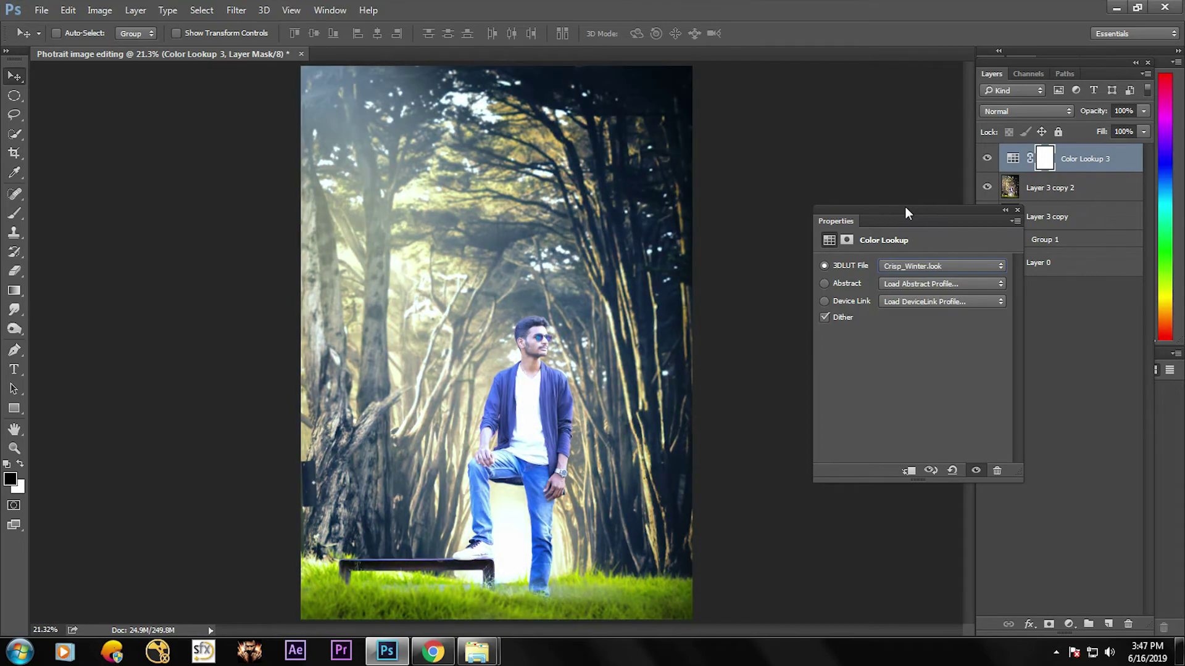
key(Down)
key(Down)
key(Down)
key(Down)
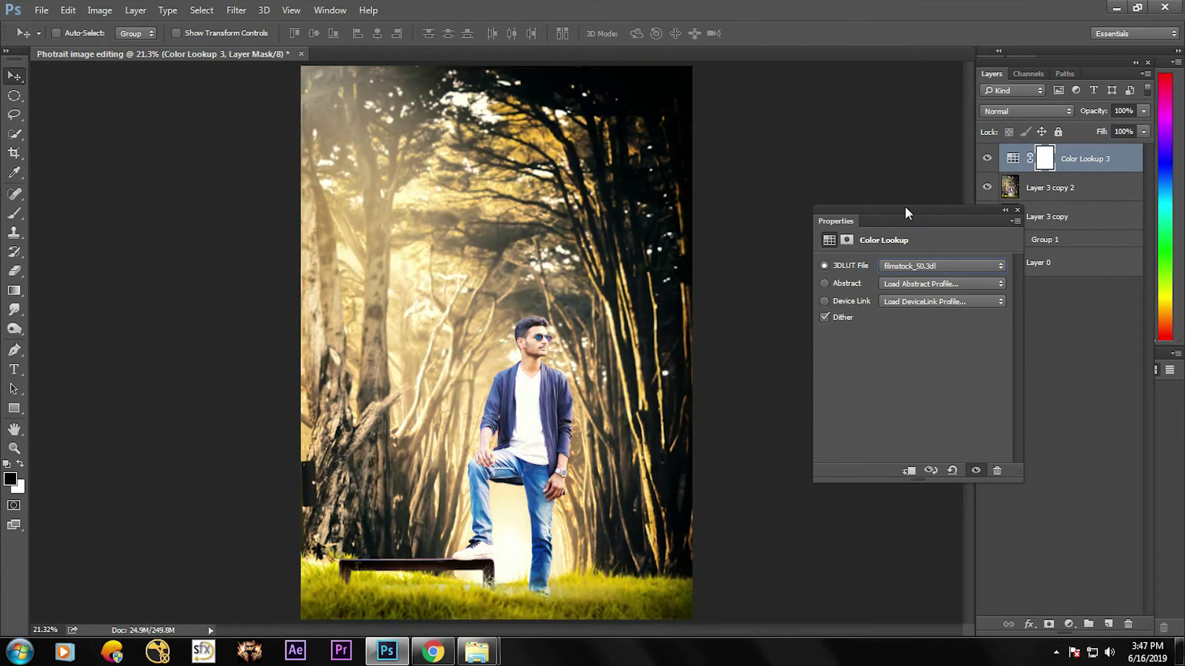
key(Down)
key(Down)
key(Down)
key(Down)
key(Down)
key(Down)
key(Down)
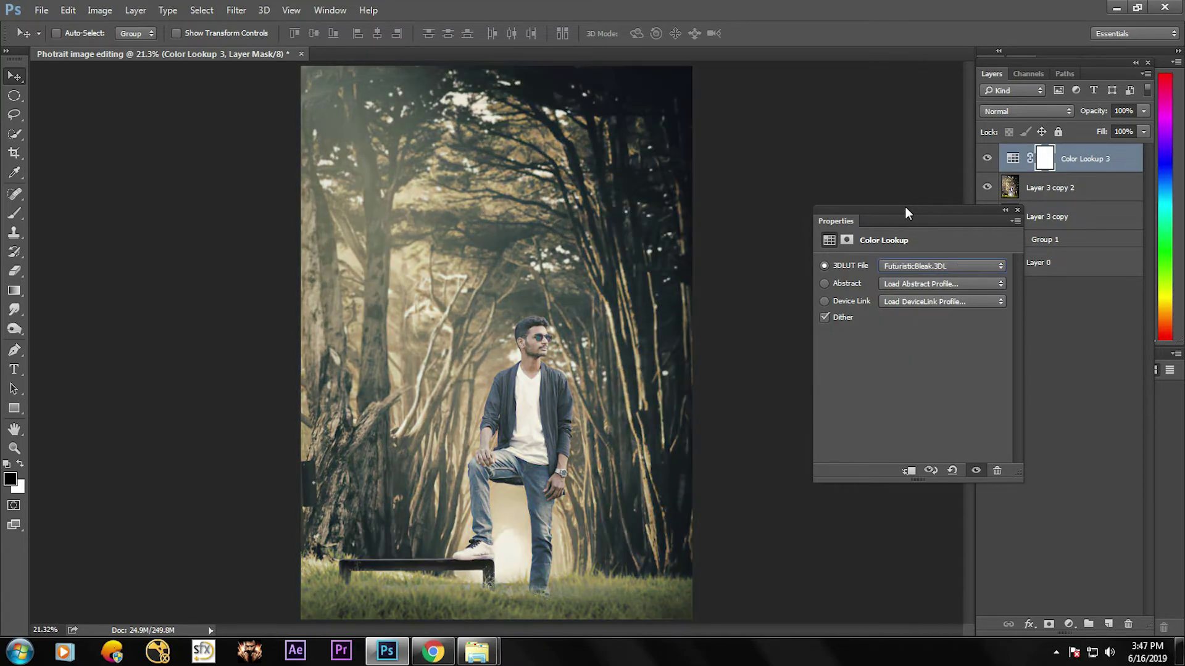
key(Down)
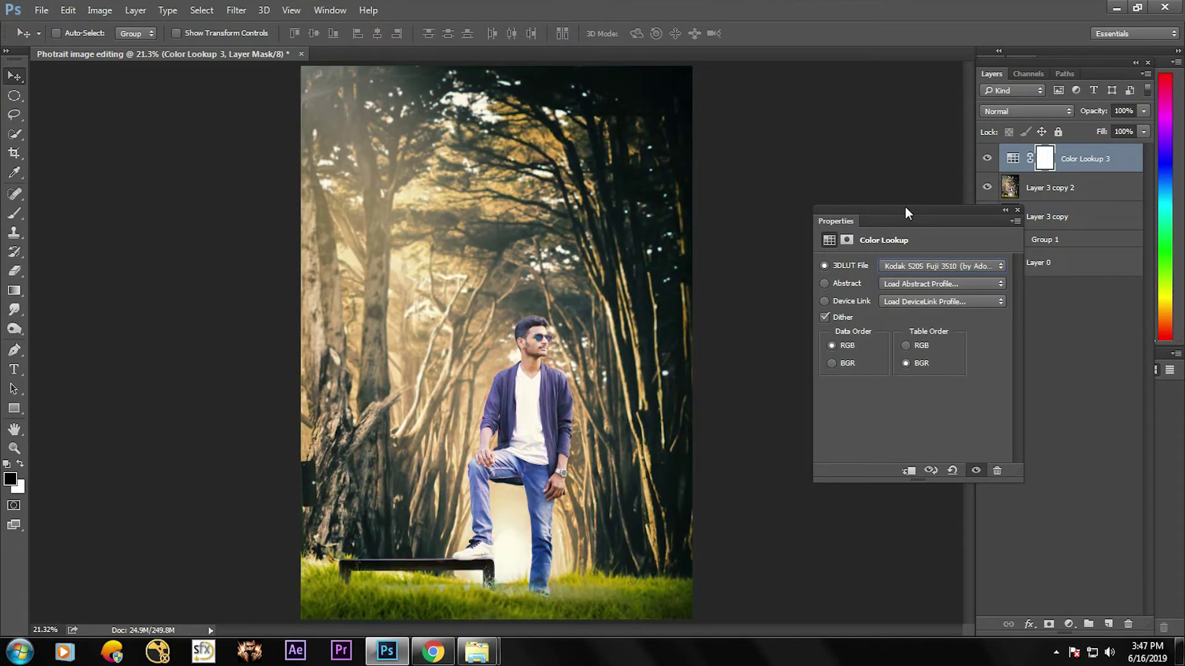
key(Down)
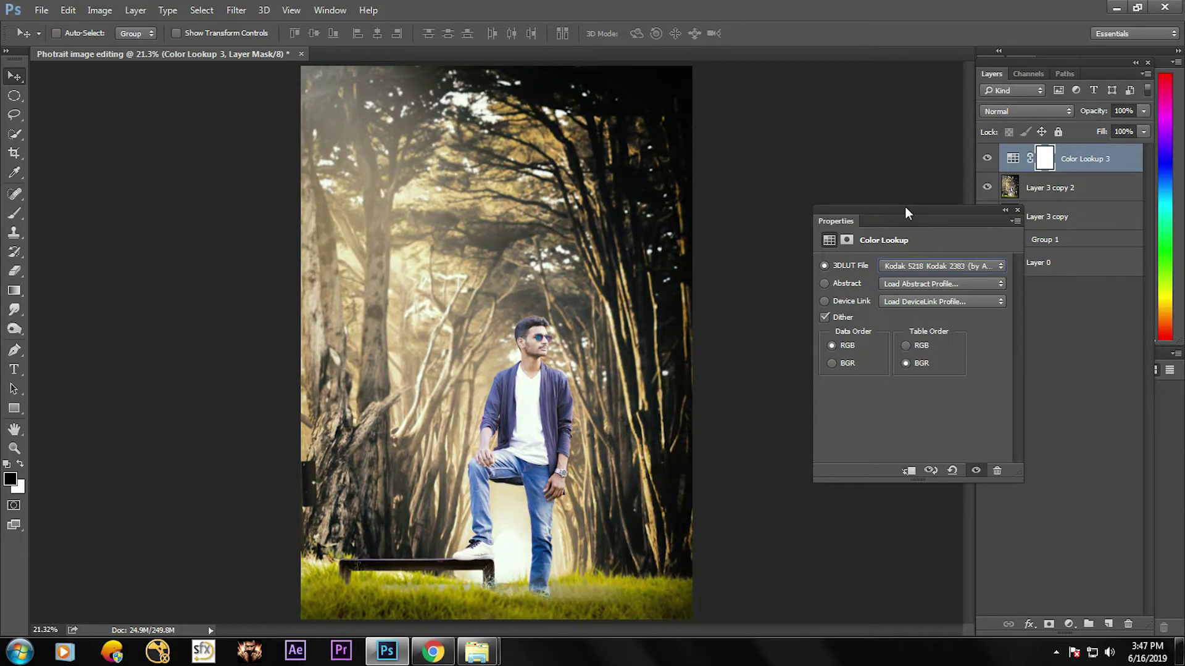
key(Down)
key(Down)
key(Up)
key(Down)
key(Up)
key(Up)
key(Up)
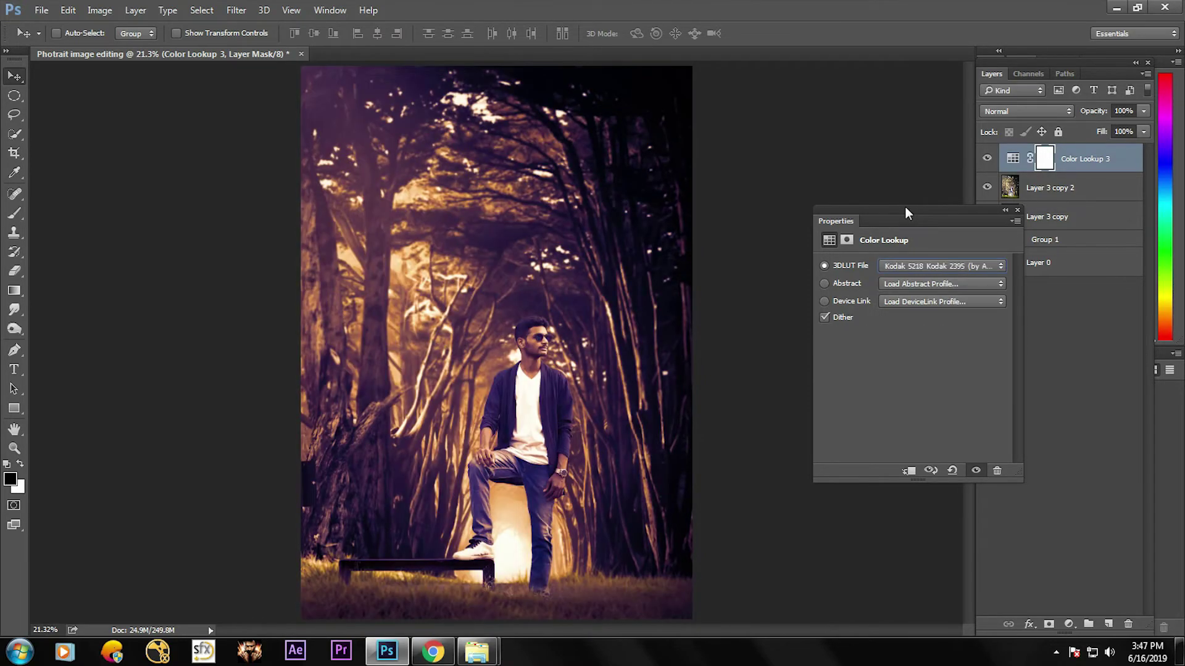
key(Down)
key(Down)
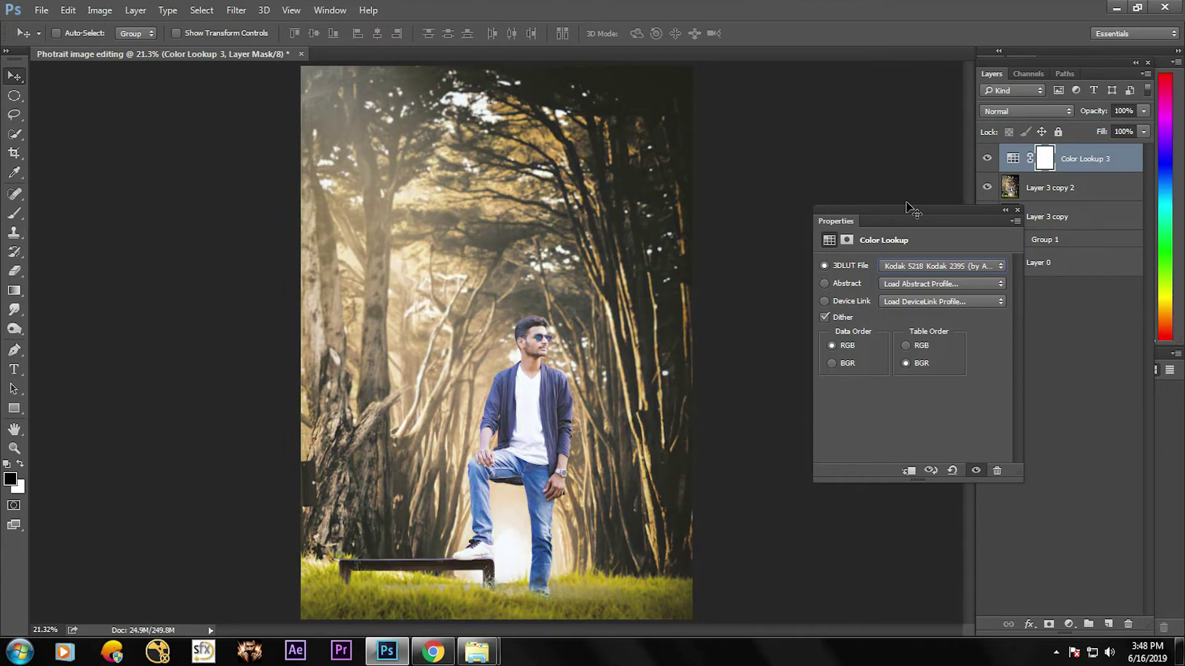
click(1017, 210)
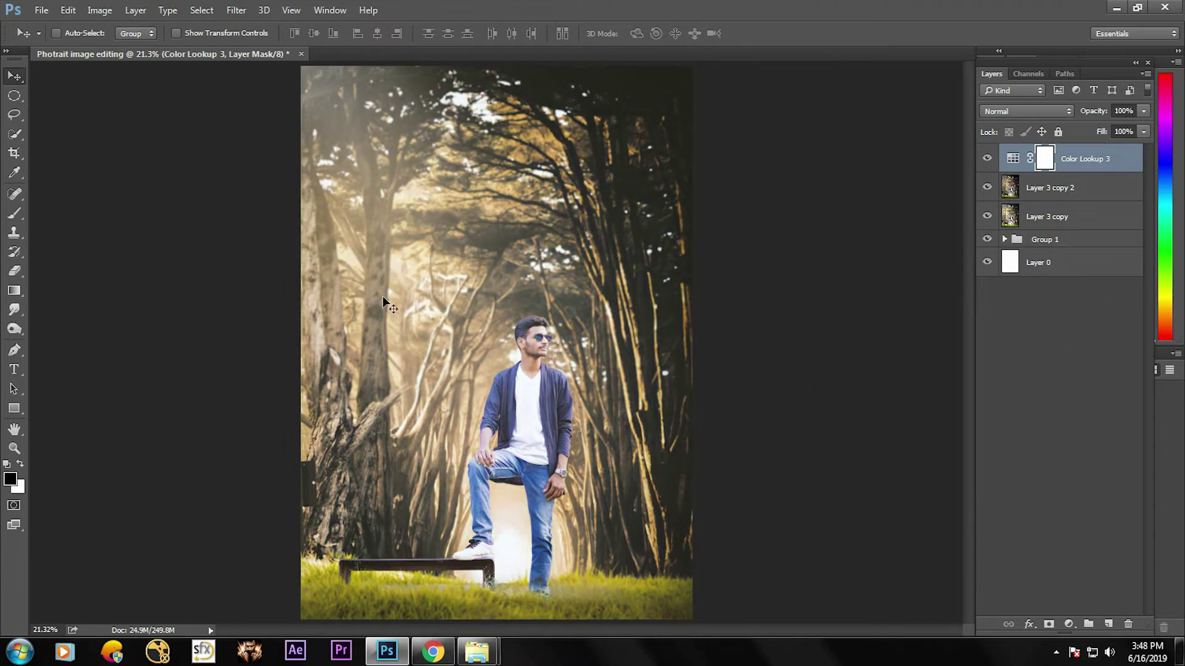
Step: Paint black on the Color Lookup mask over most of the photo with a 1300 px soft brush at 65% opacity
click(14, 212)
key(bracketright)
key(bracketright)
key(bracketright)
key(bracketright)
key(bracketright)
key(bracketright)
key(bracketright)
key(bracketright)
key(bracketright)
key(bracketright)
key(bracketright)
key(bracketright)
key(bracketright)
key(bracketright)
key(bracketright)
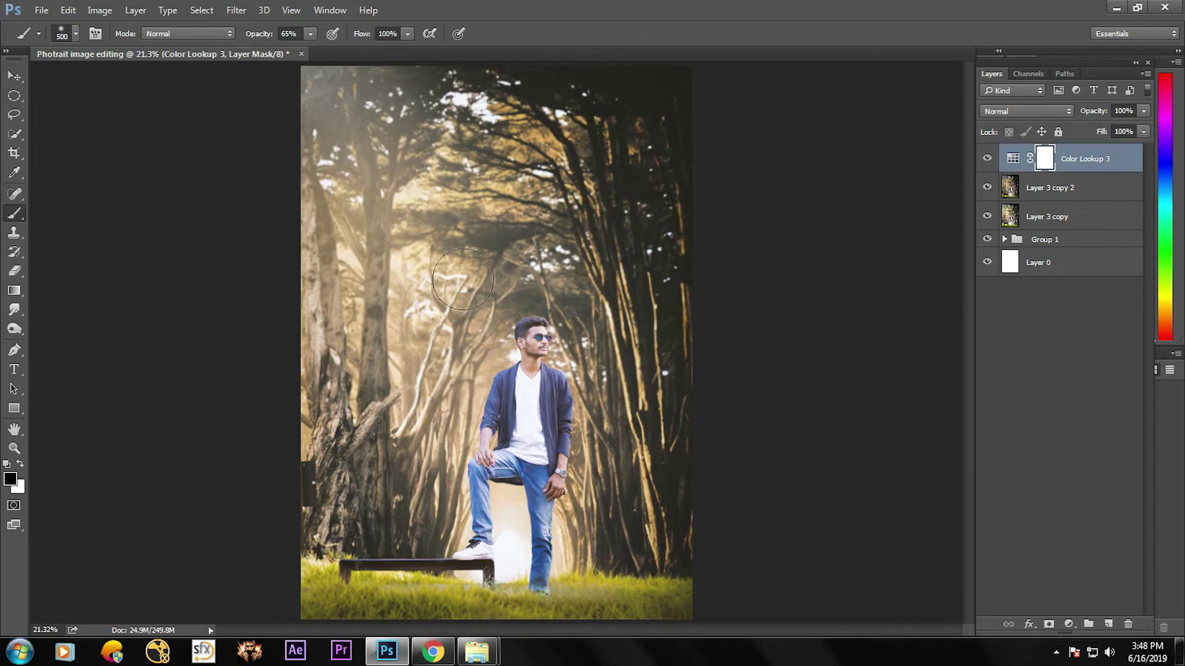
click(525, 143)
mouse_move(364, 131)
mouse_down()
mouse_move(368, 287)
mouse_move(550, 359)
mouse_move(534, 343)
mouse_move(557, 377)
mouse_move(387, 325)
mouse_move(615, 359)
mouse_move(552, 400)
mouse_move(401, 378)
mouse_move(360, 358)
mouse_move(414, 255)
mouse_move(516, 426)
mouse_move(506, 475)
mouse_move(516, 443)
mouse_move(625, 457)
mouse_move(610, 496)
mouse_move(496, 487)
mouse_move(525, 383)
mouse_move(512, 418)
mouse_move(316, 402)
mouse_move(311, 353)
mouse_up()
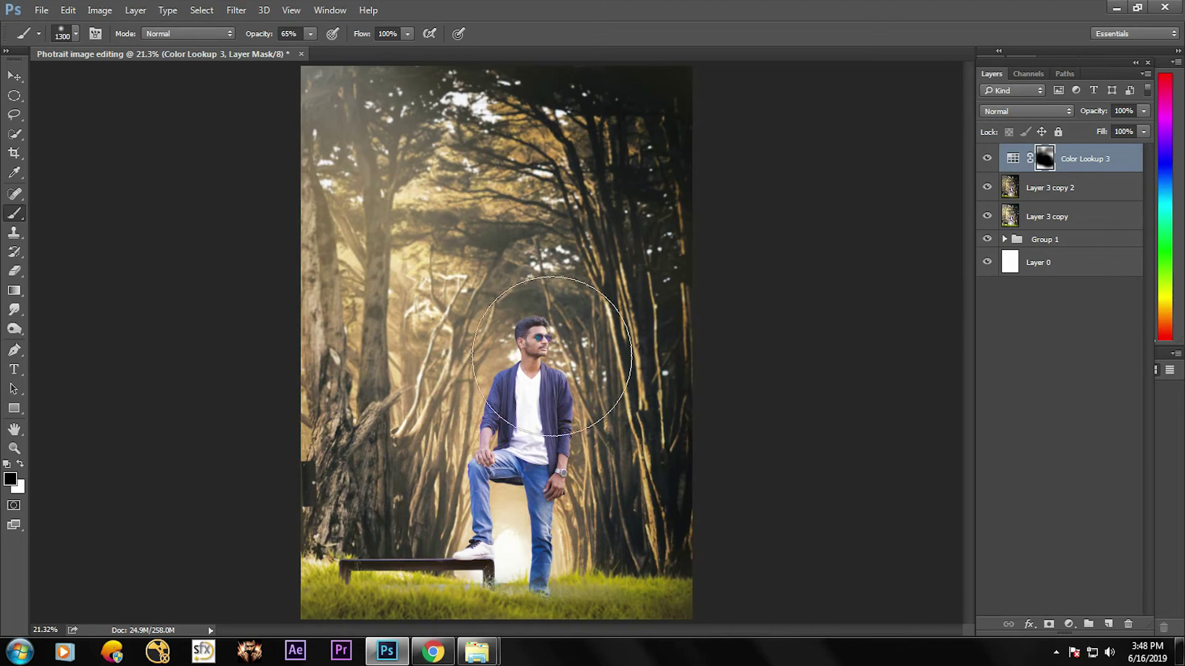
click(14, 76)
scroll(565, 350, down, 1)
scroll(566, 350, up, 1)
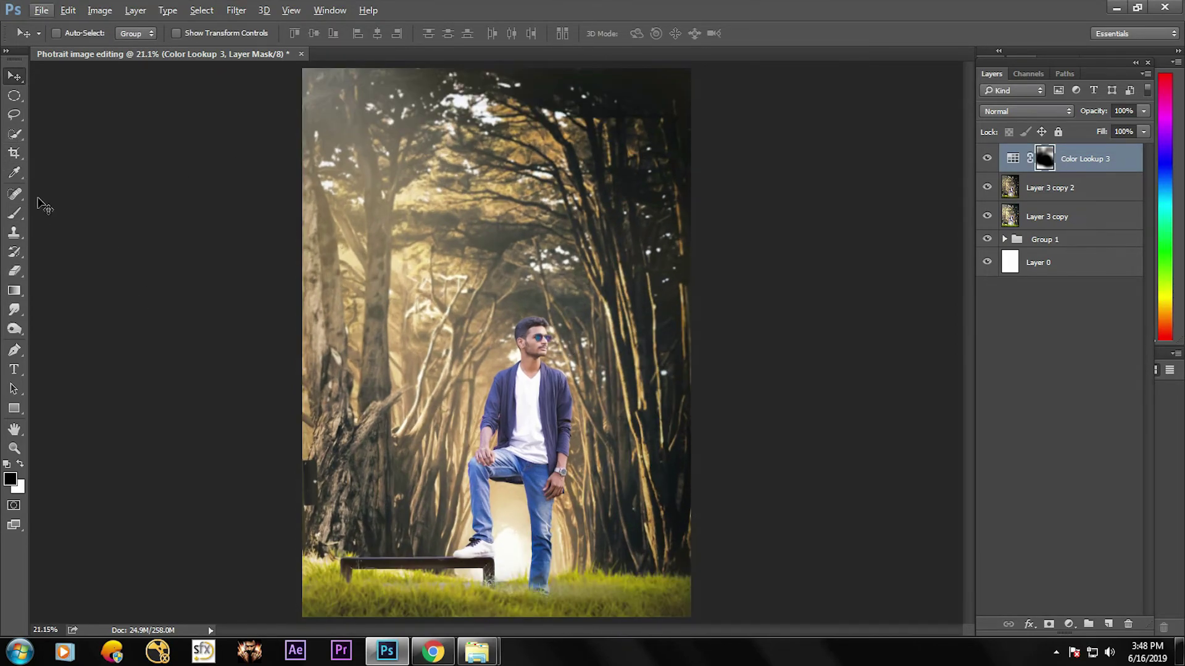
Step: Add a new layer above the Color Lookup adjustment and fill it with black
click(15, 96)
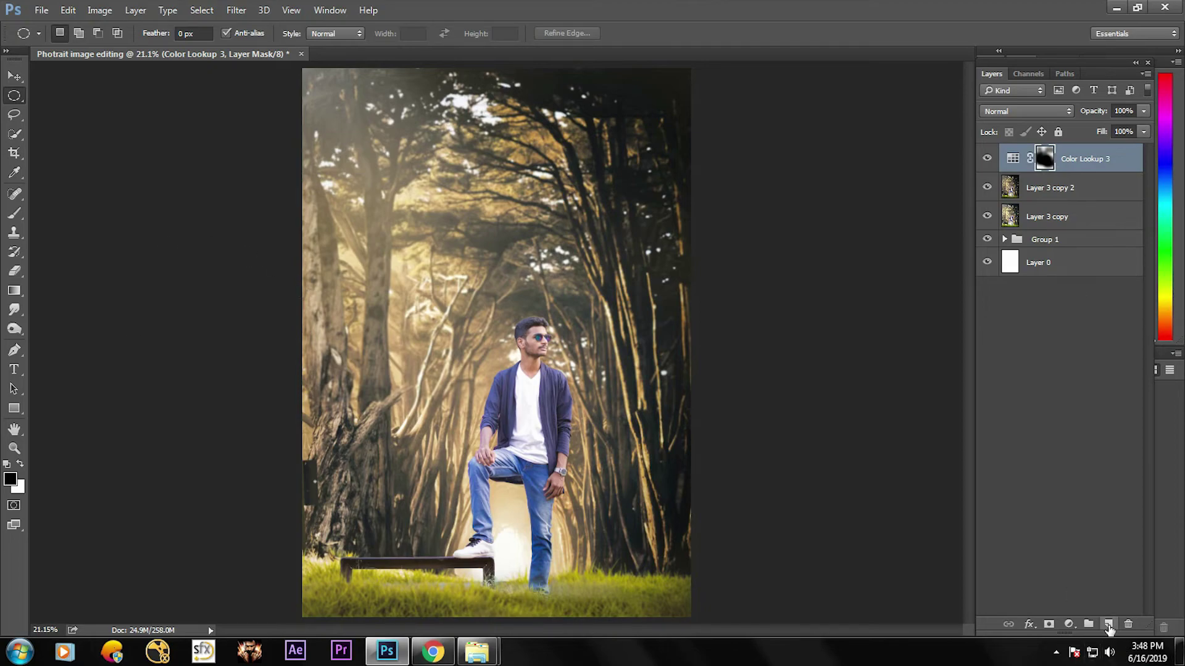
click(1108, 625)
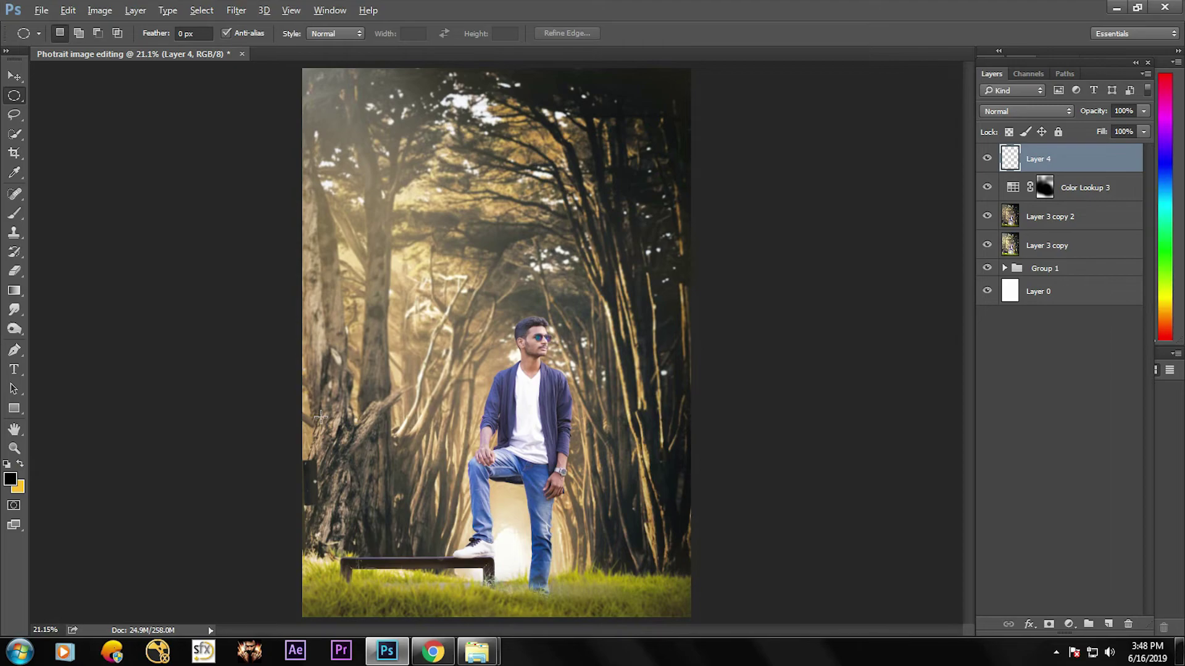
key(alt+BackSpace)
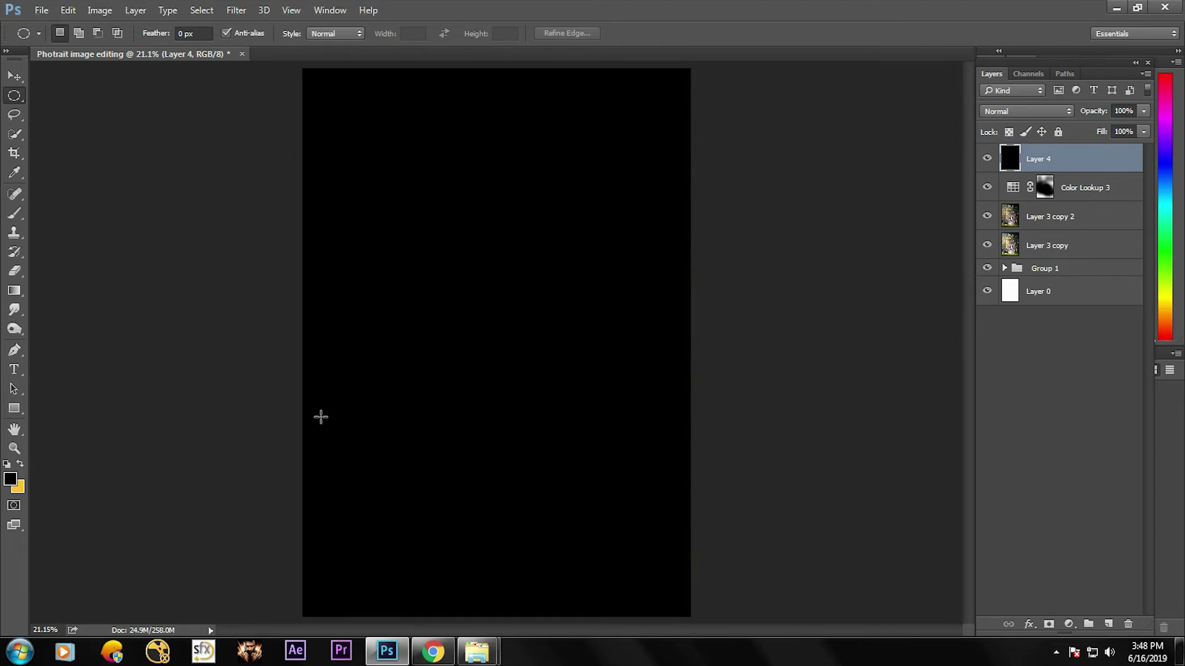
Step: Erase the centre of the black layer with a soft eraser of about 3500 px at 100% opacity, leaving dark edges
click(15, 271)
key(bracketright)
key(bracketright)
key(bracketright)
key(bracketright)
key(bracketright)
key(bracketright)
key(bracketright)
key(bracketright)
key(bracketright)
key(bracketright)
key(bracketright)
key(bracketright)
key(bracketright)
key(bracketright)
key(bracketright)
key(bracketright)
key(bracketright)
key(bracketright)
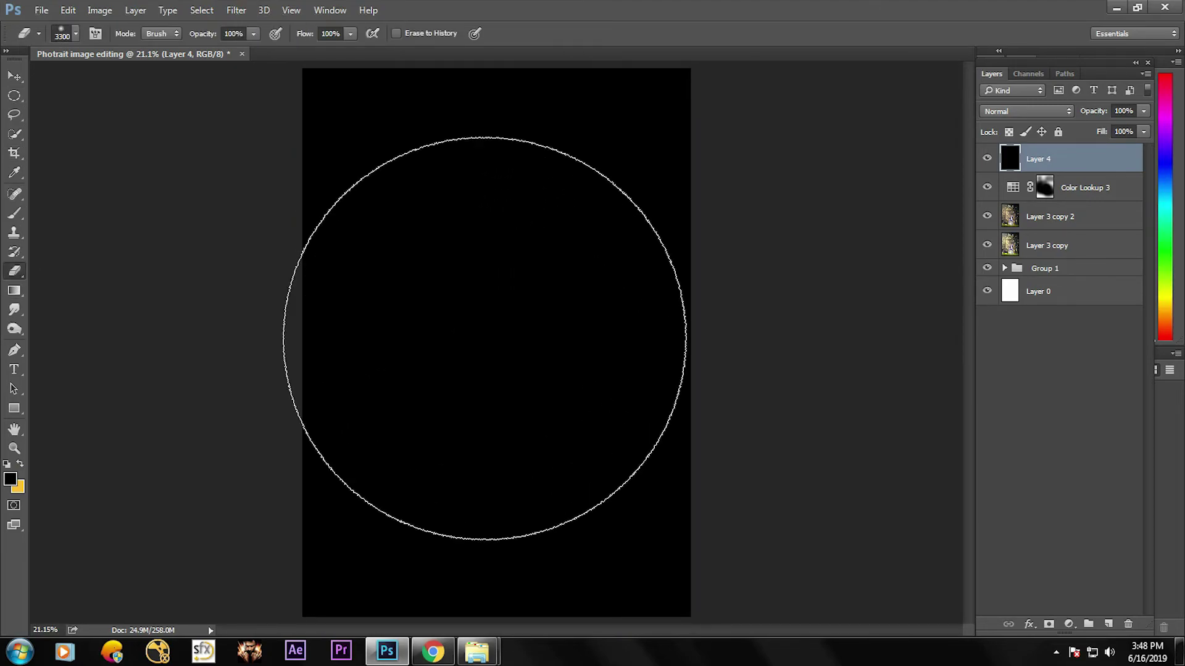
click(500, 339)
click(505, 388)
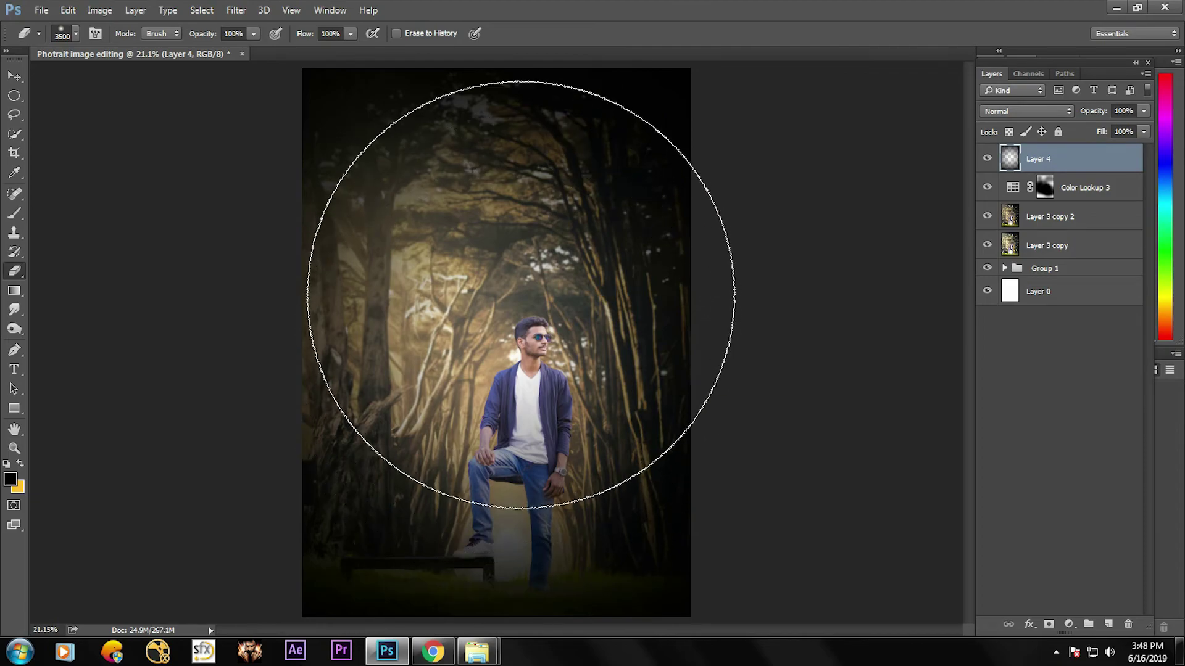
Step: Soften the dark vignette around the man and the trees with the 3500 px eraser at 30% opacity and 58% flow
scroll(503, 423, down, 1)
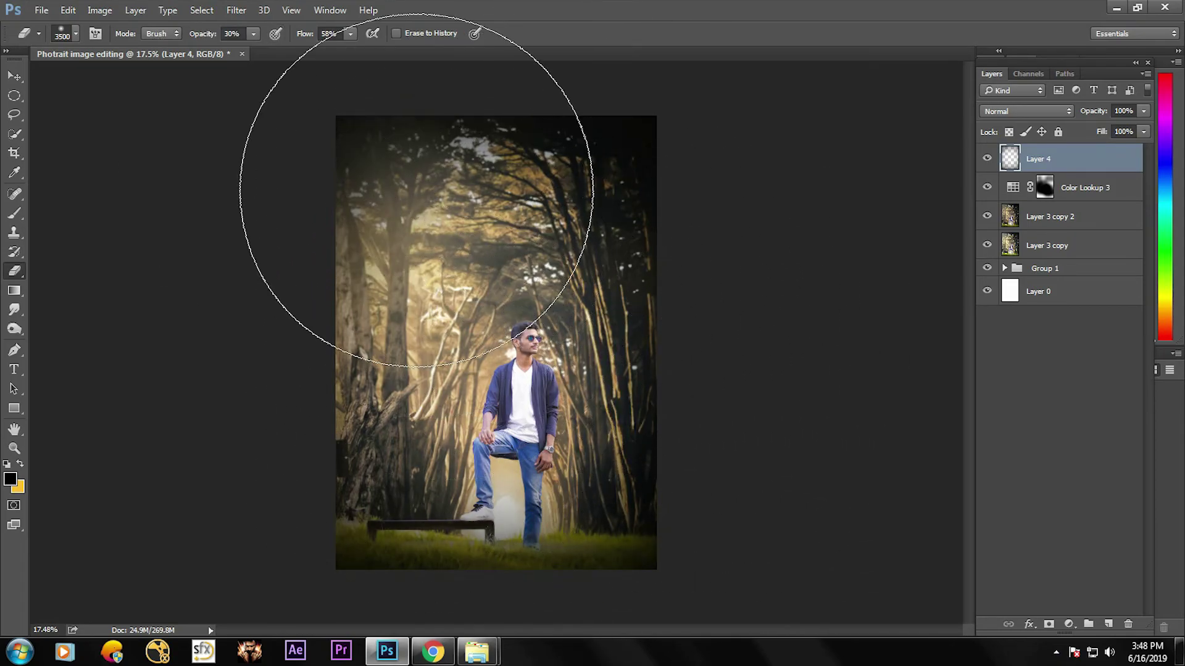
mouse_move(415, 191)
mouse_down()
mouse_move(652, 211)
mouse_move(543, 319)
mouse_move(466, 331)
mouse_move(516, 339)
mouse_up()
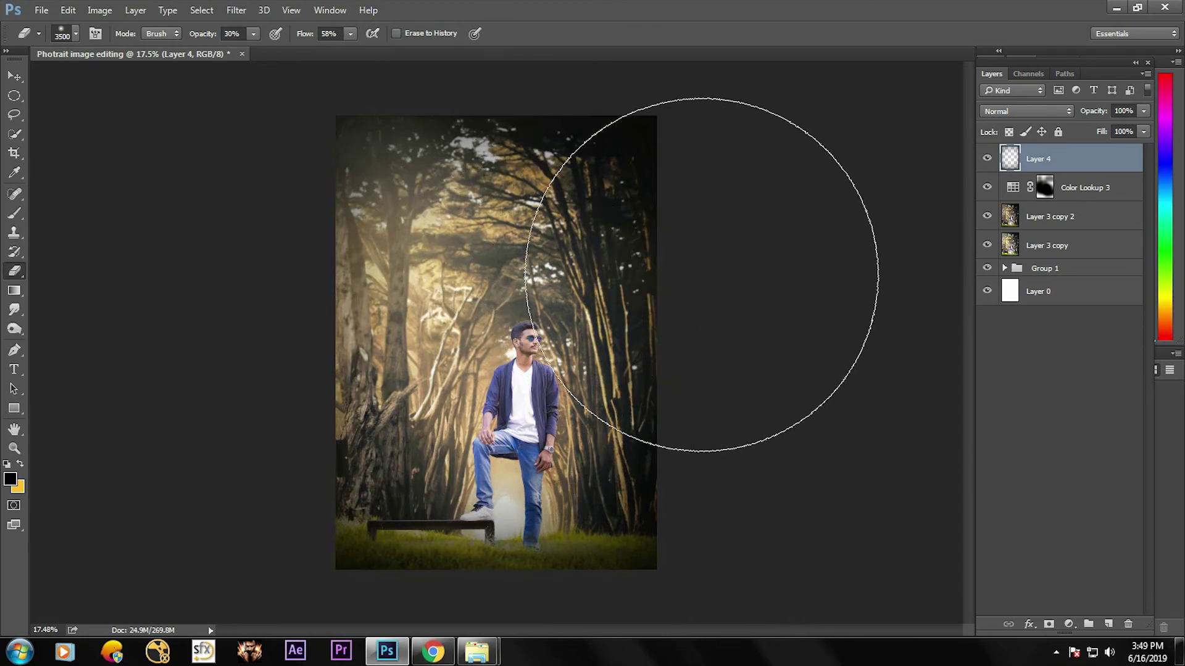
click(985, 159)
click(985, 159)
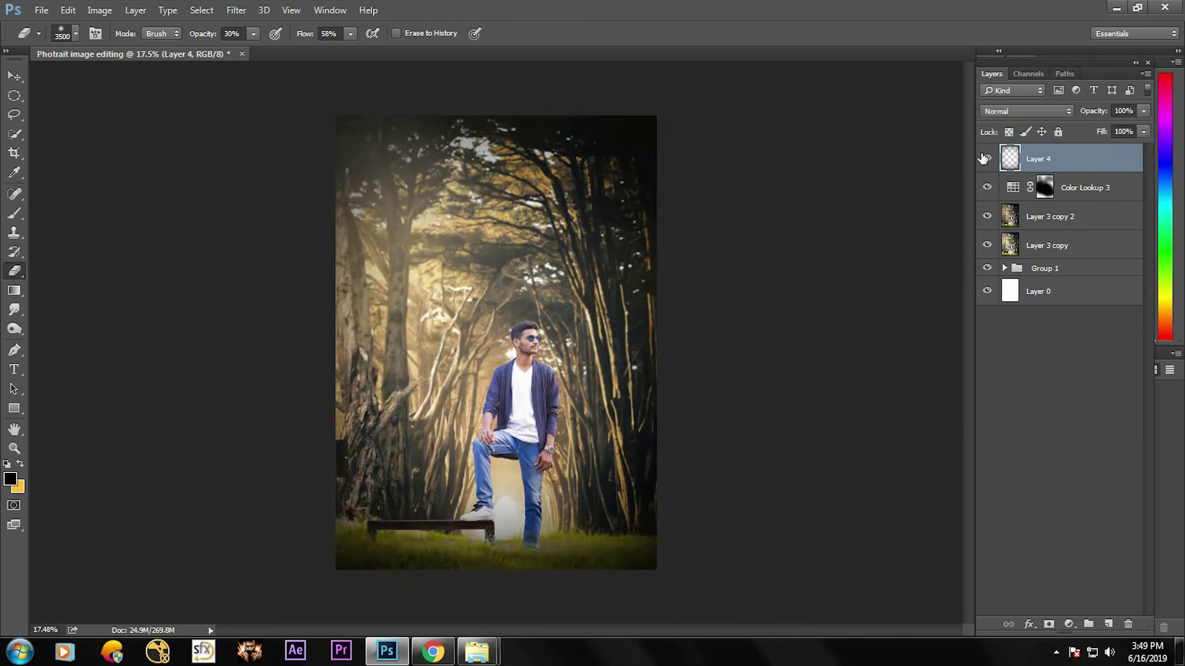
mouse_move(400, 176)
mouse_down()
mouse_move(462, 215)
mouse_move(578, 199)
mouse_up()
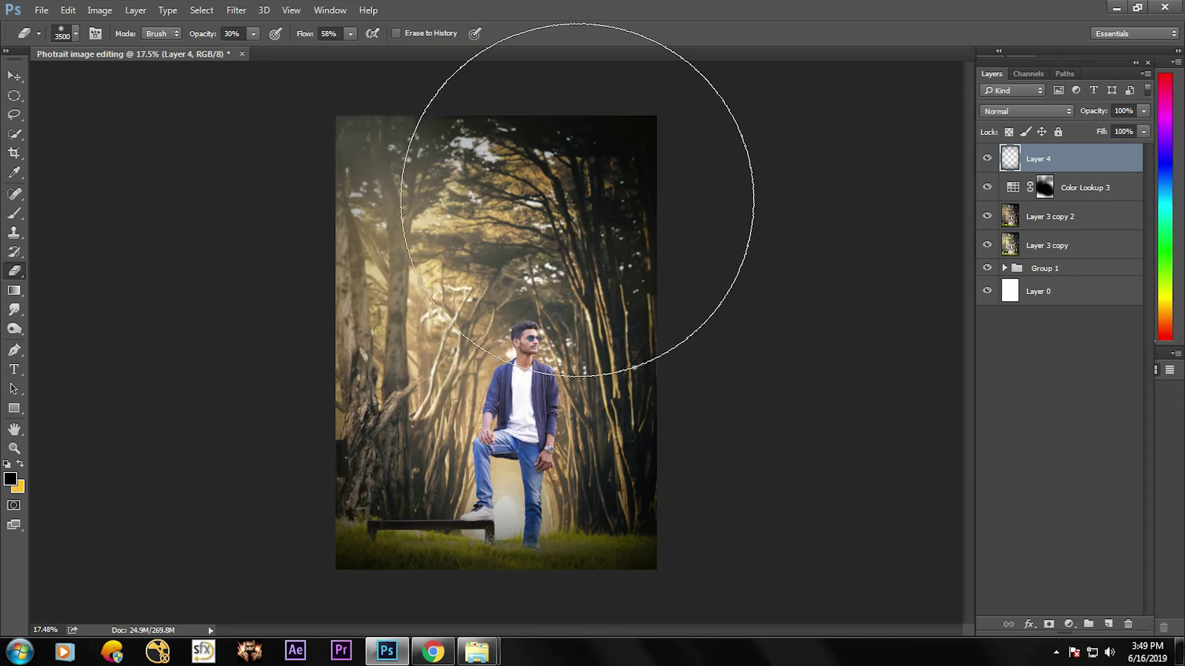
mouse_move(397, 447)
mouse_down()
mouse_move(542, 435)
mouse_move(580, 399)
mouse_up()
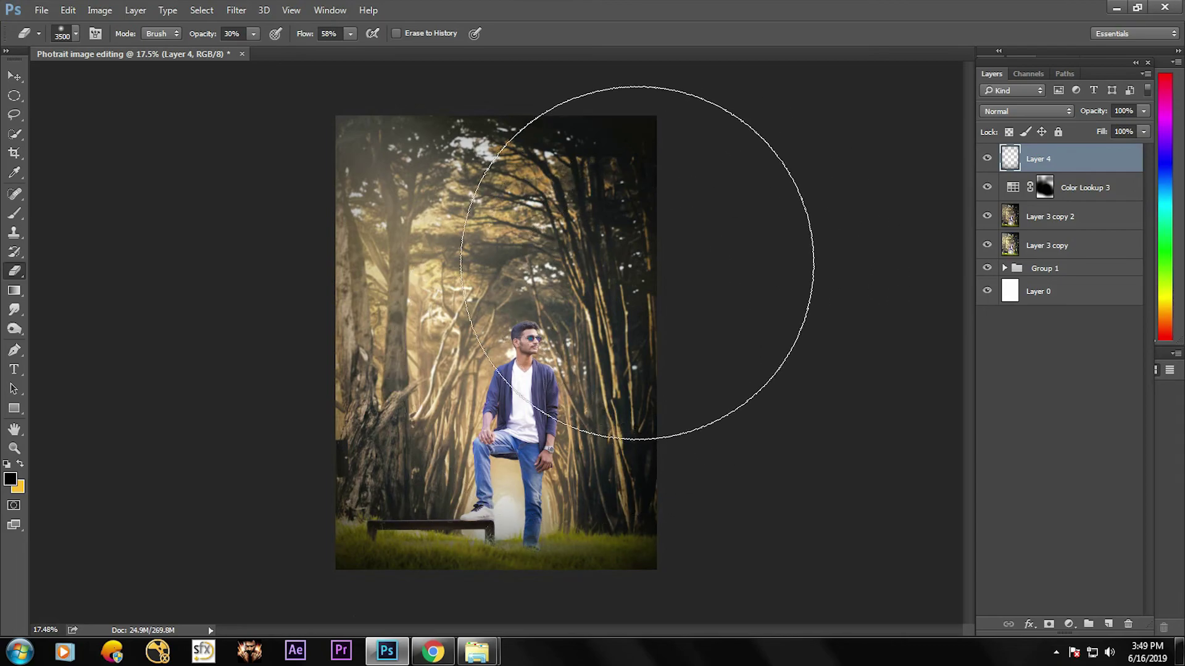
Step: Examine the finished composite as a whole and up close around the trees and the man, ending with the full photo fitted on screen
click(16, 76)
click(14, 448)
right_click(488, 301)
click(498, 308)
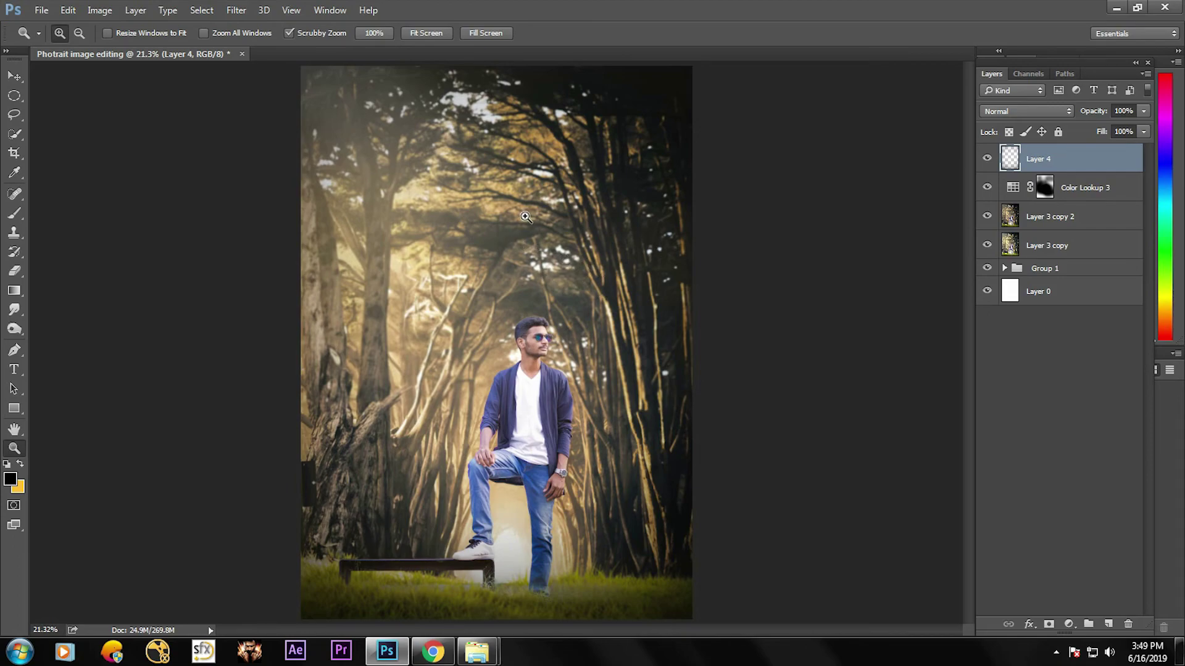
click(18, 78)
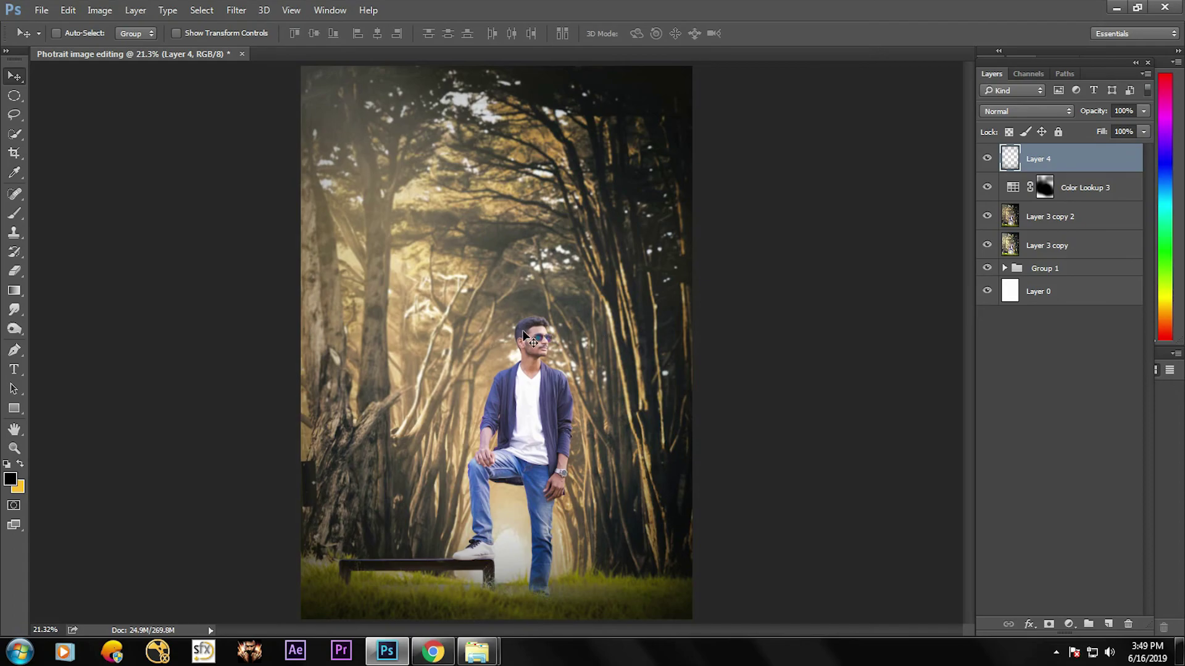
scroll(537, 370, up, 3)
drag(552, 228, 501, 432)
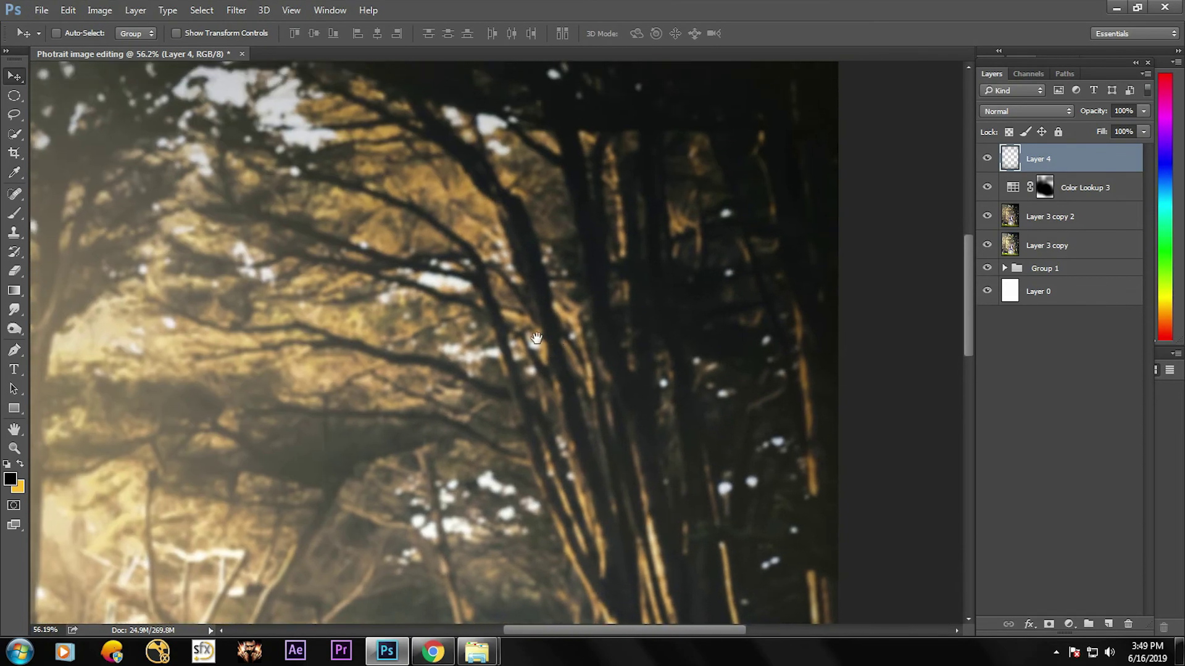
drag(747, 172, 796, 123)
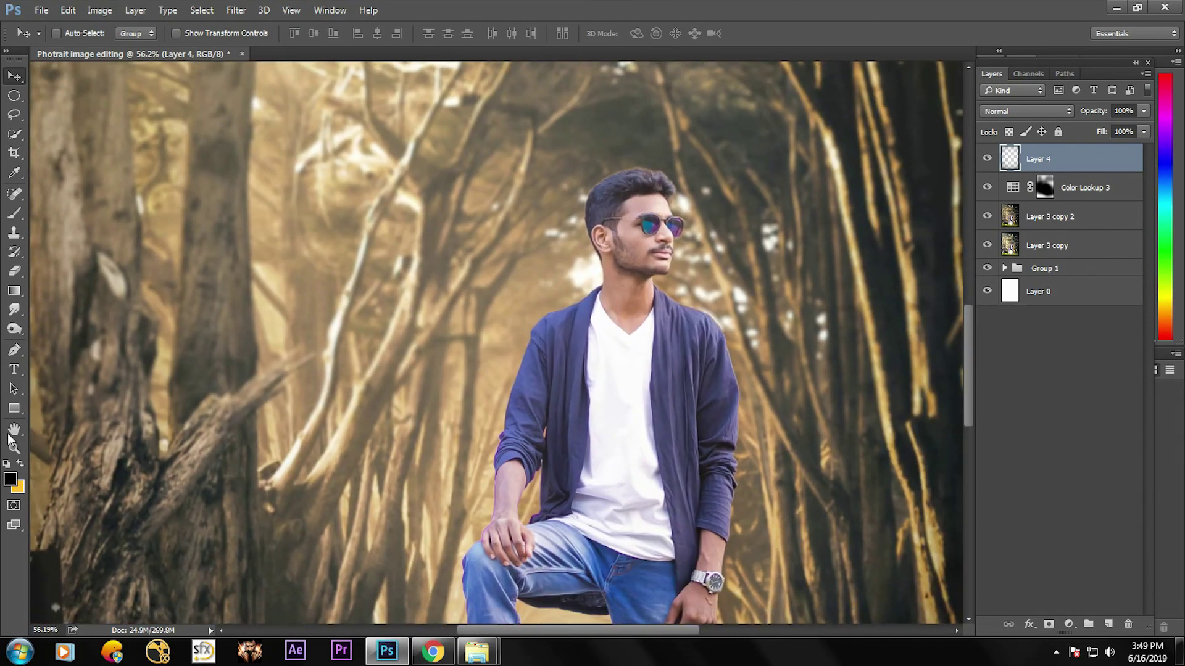
click(14, 448)
right_click(620, 282)
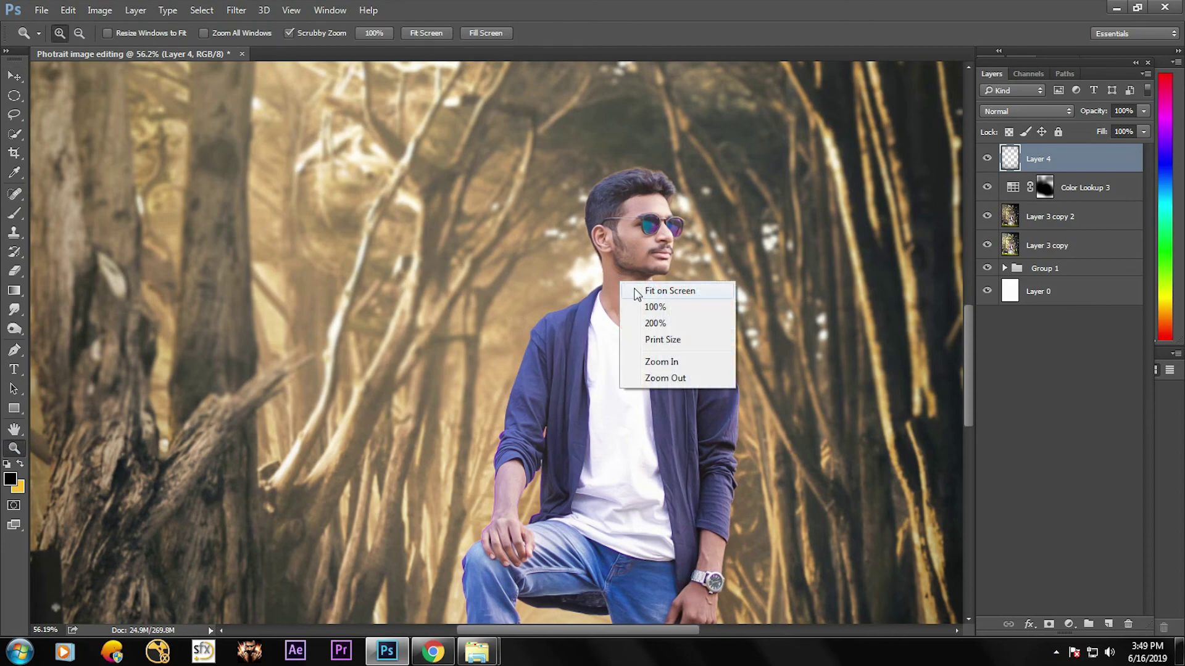
click(637, 293)
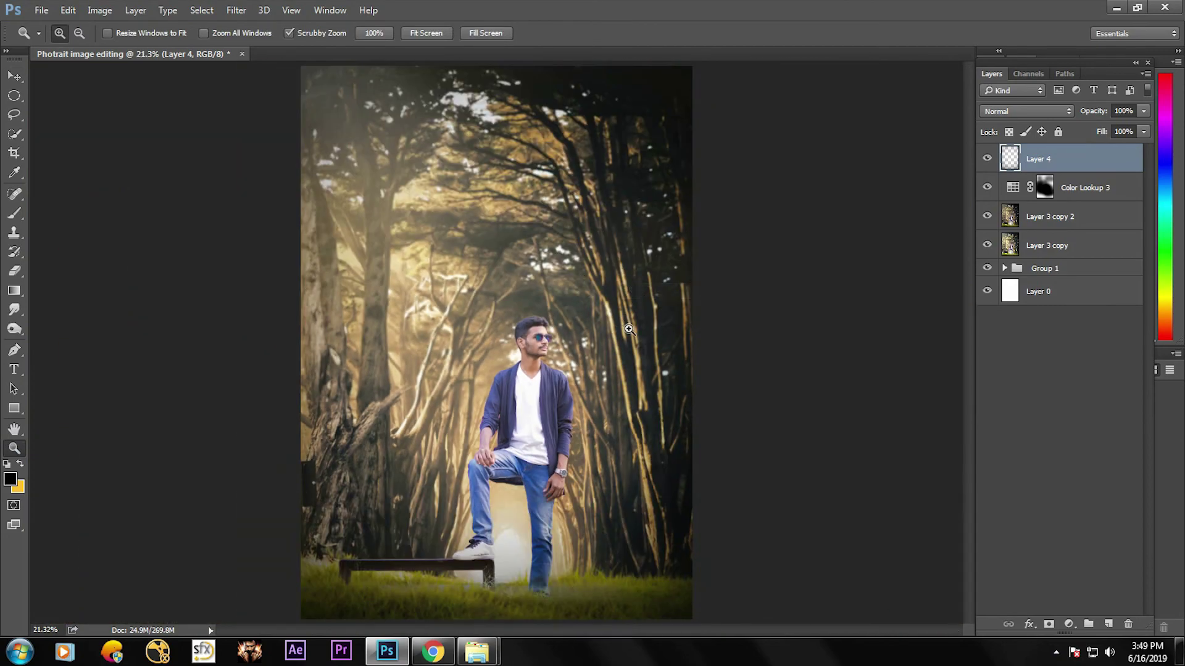